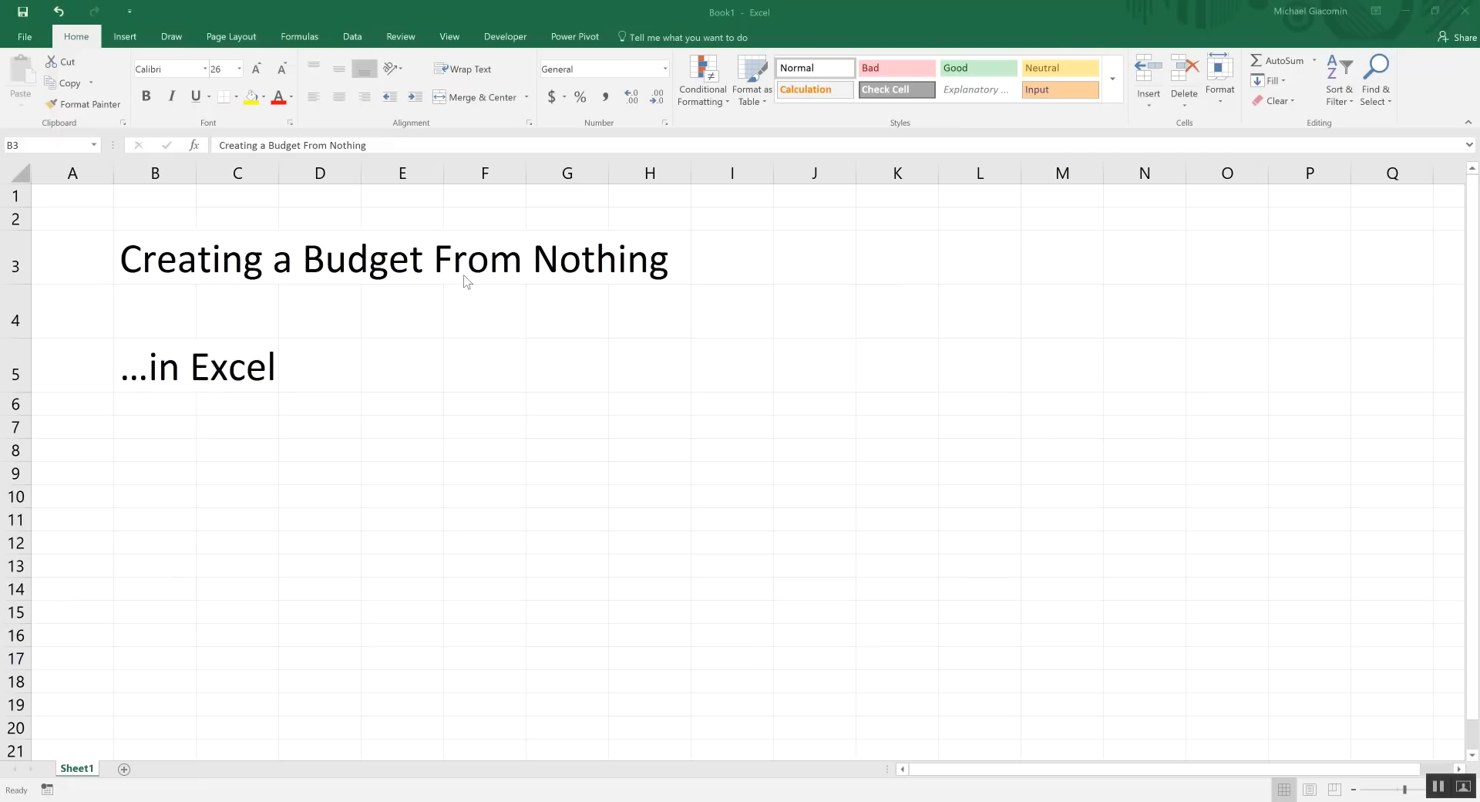
# Undo the large title formatting and clear the title and subtitle text in B3:B6
pyautogui.click(166, 274)
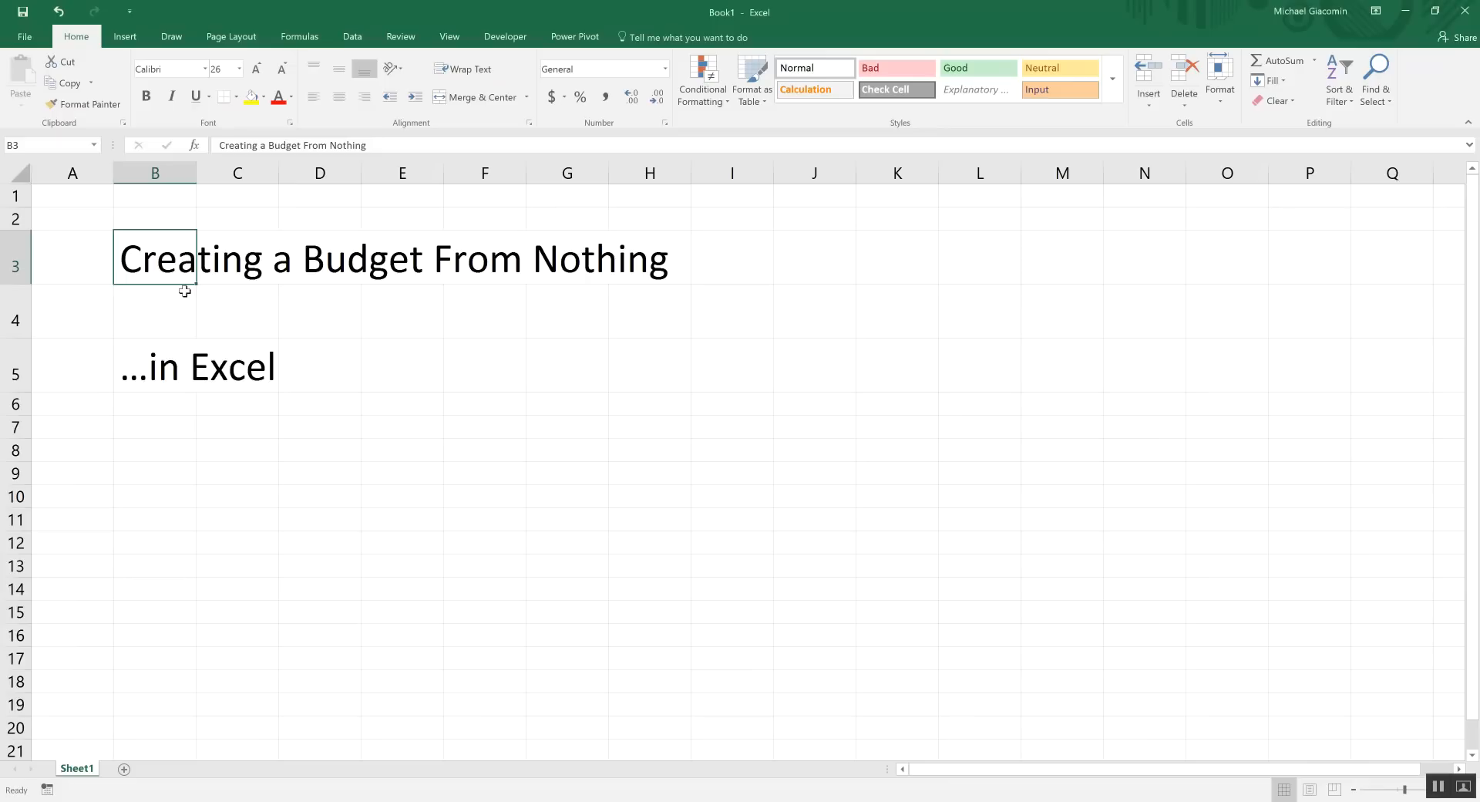
pyautogui.click(183, 375)
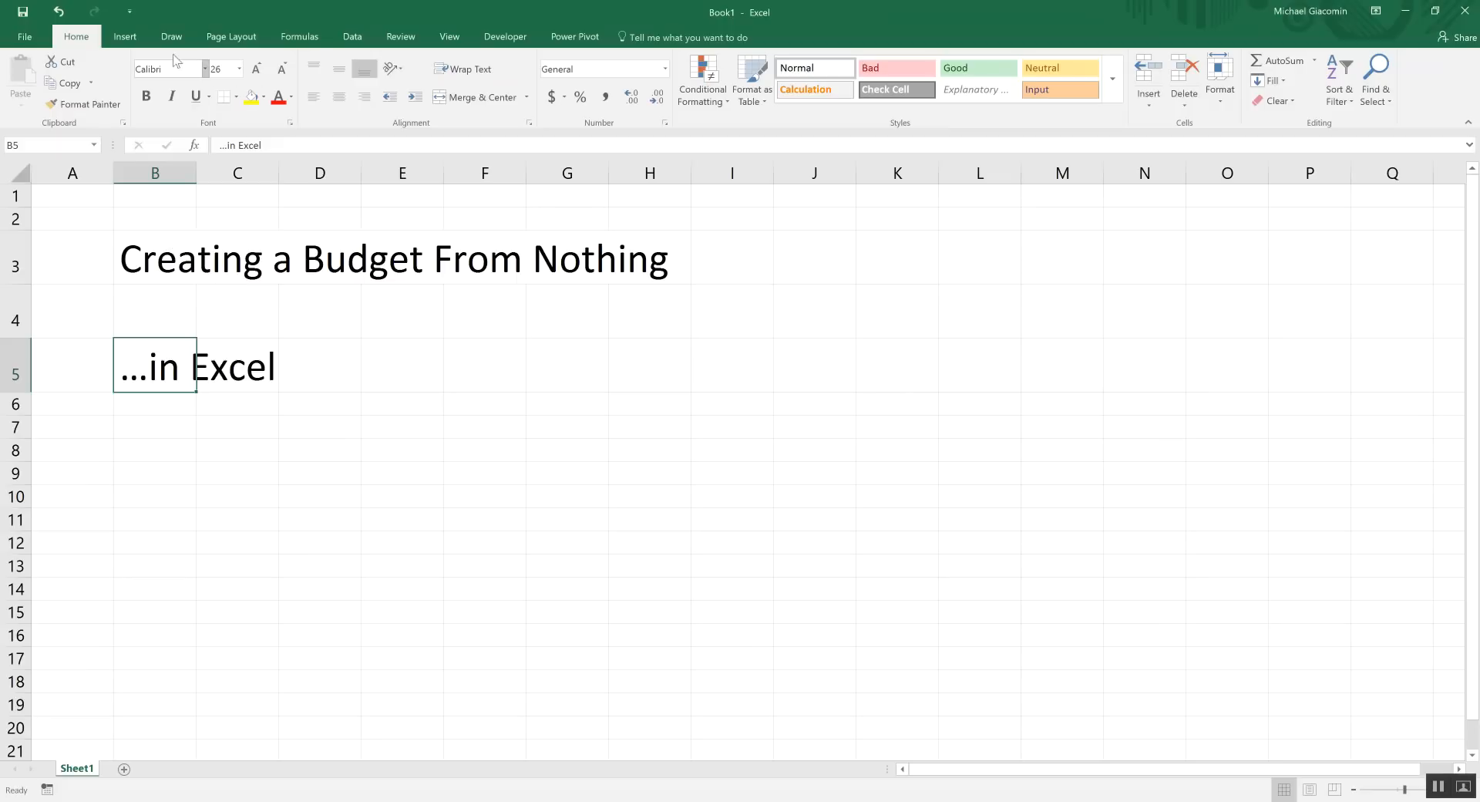
pyautogui.click(58, 11)
pyautogui.moveTo(171, 236); pyautogui.dragTo(158, 308)
pyautogui.press('Delete')
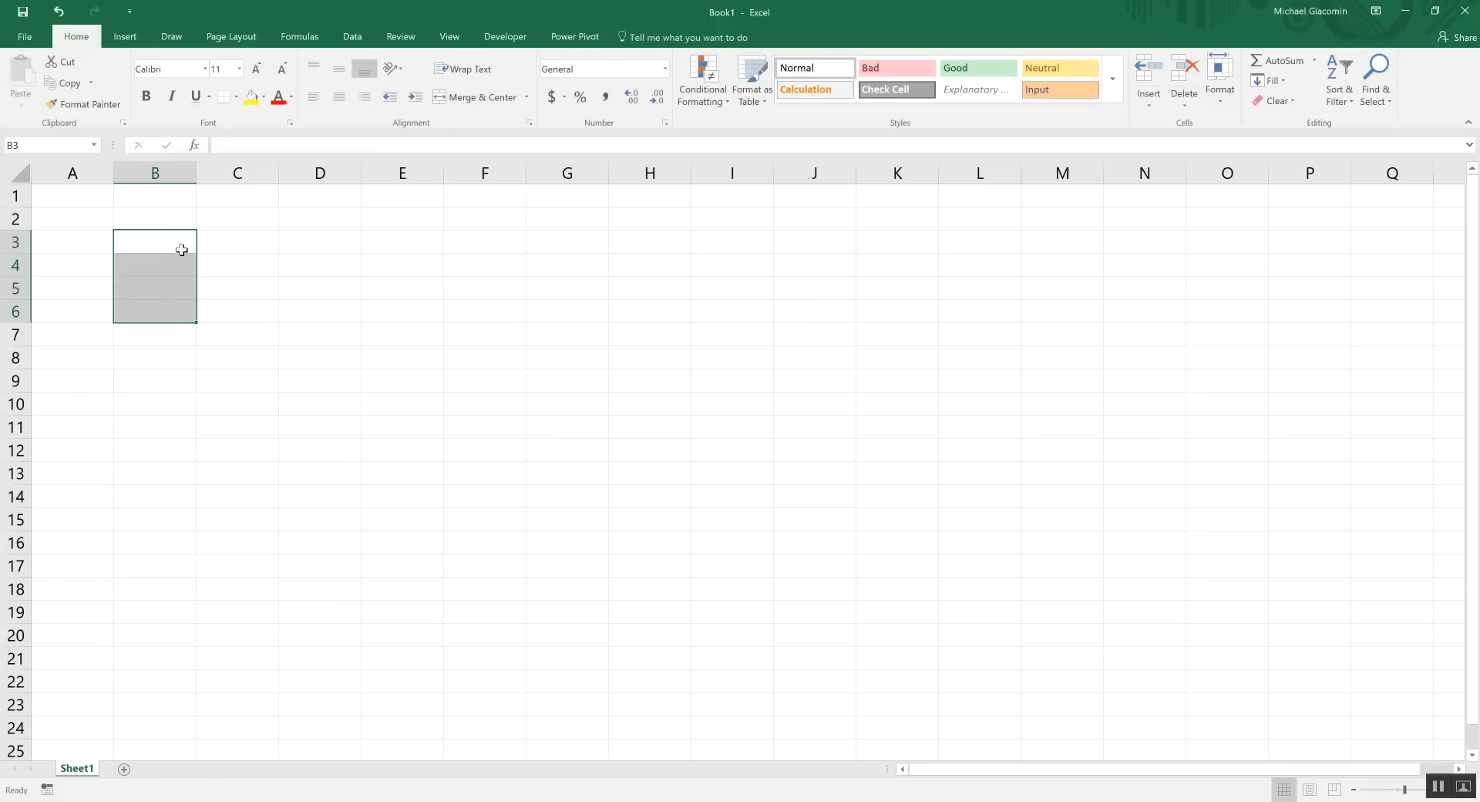
pyautogui.click(182, 243)
# Enter Budget in B2 and the year 2018 in C2
pyautogui.click(181, 216)
pyautogui.write('Budget')
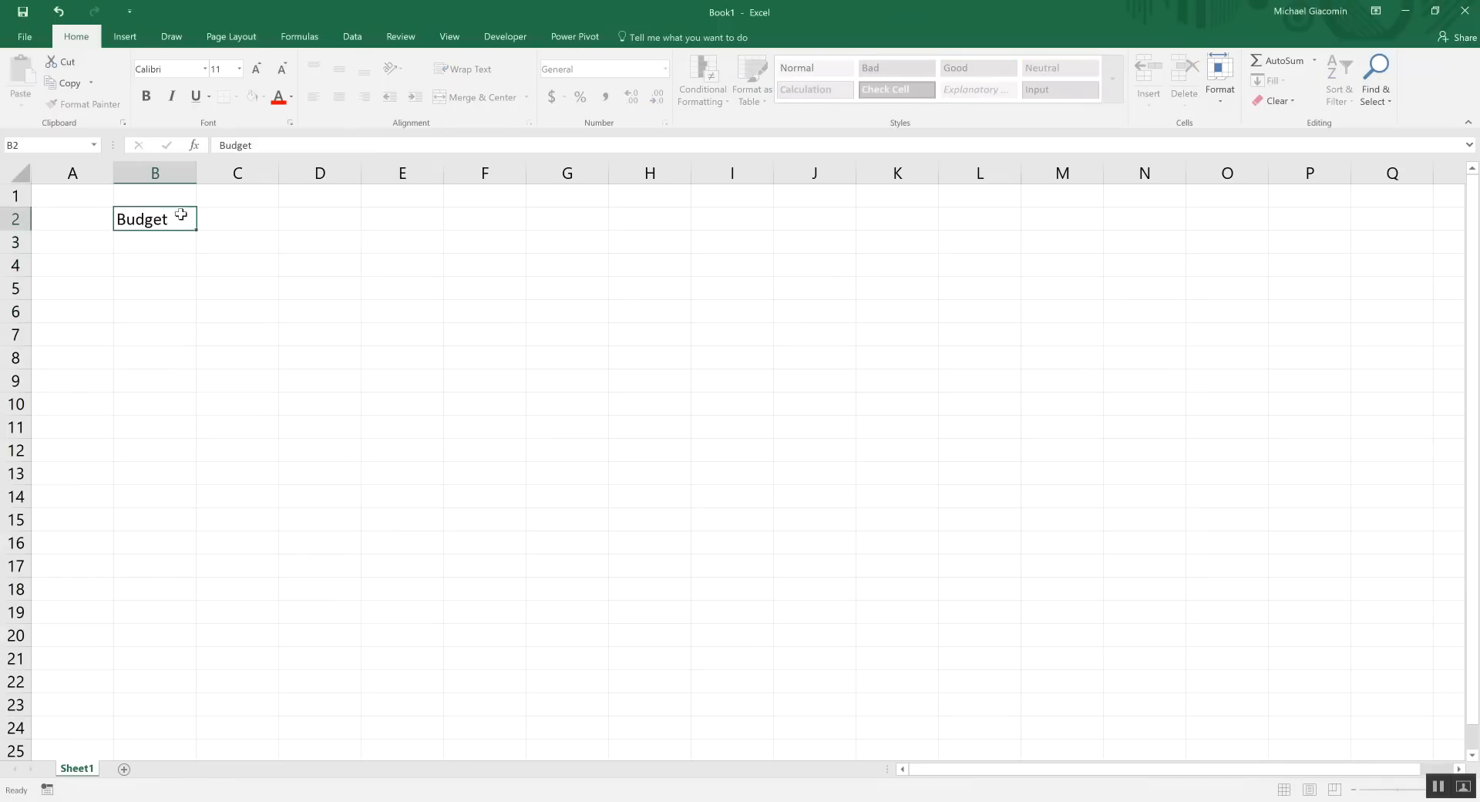
pyautogui.press('Tab')
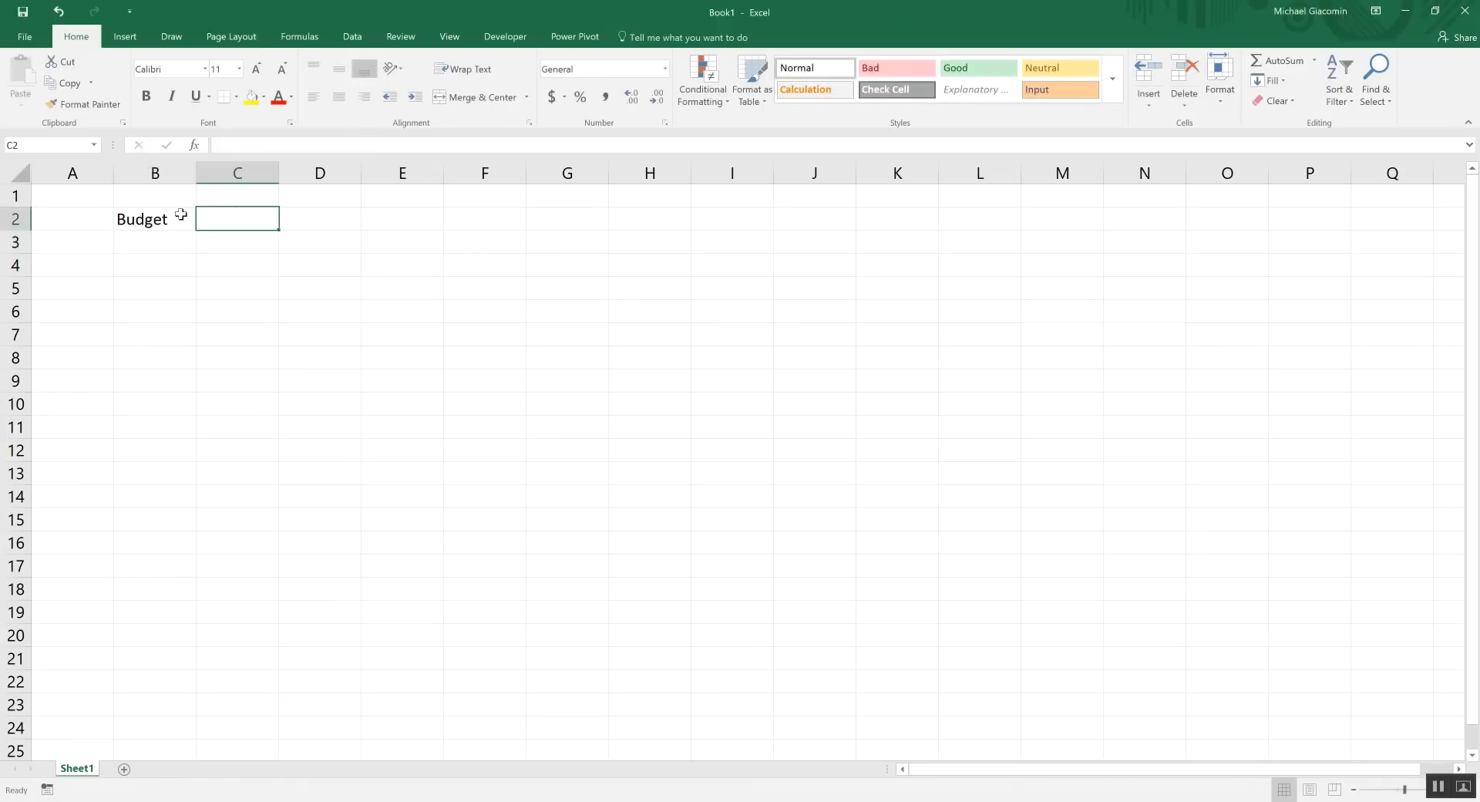
pyautogui.write('2018')
pyautogui.press('Return')
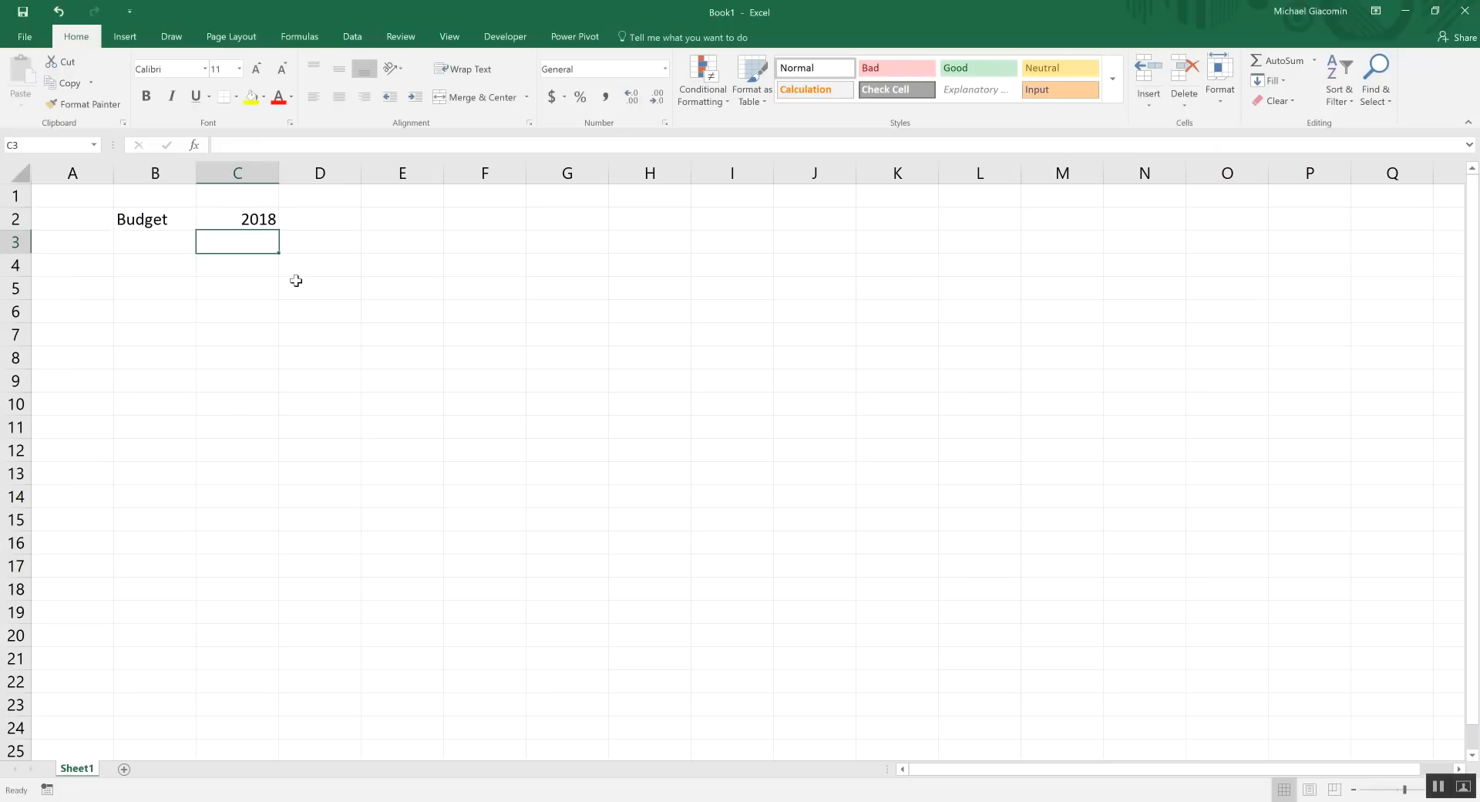
# Add the month headers Jul and Aug in C3:D3
pyautogui.write('Jul')
pyautogui.press('Tab')
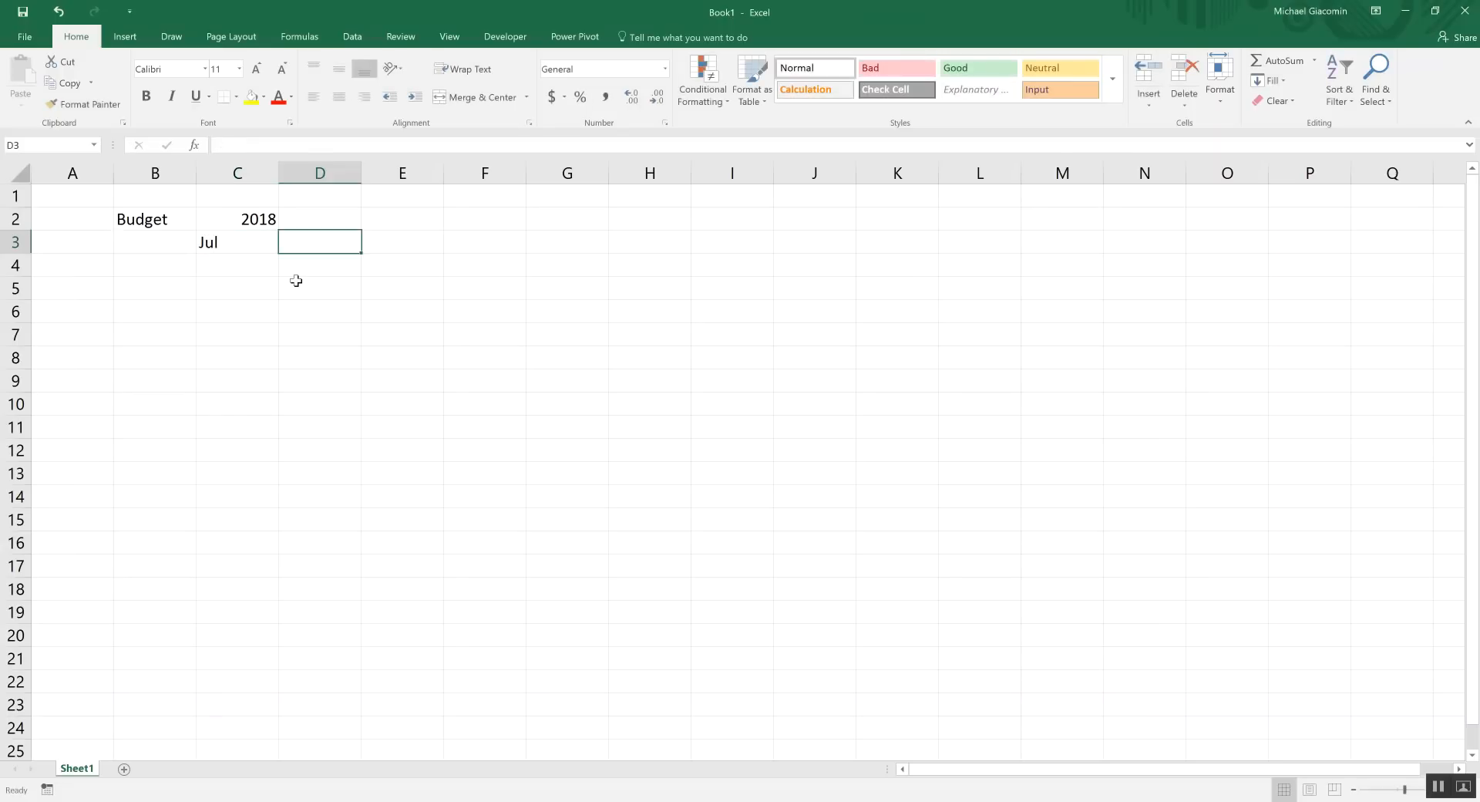
pyautogui.write('Aug')
pyautogui.click(296, 279)
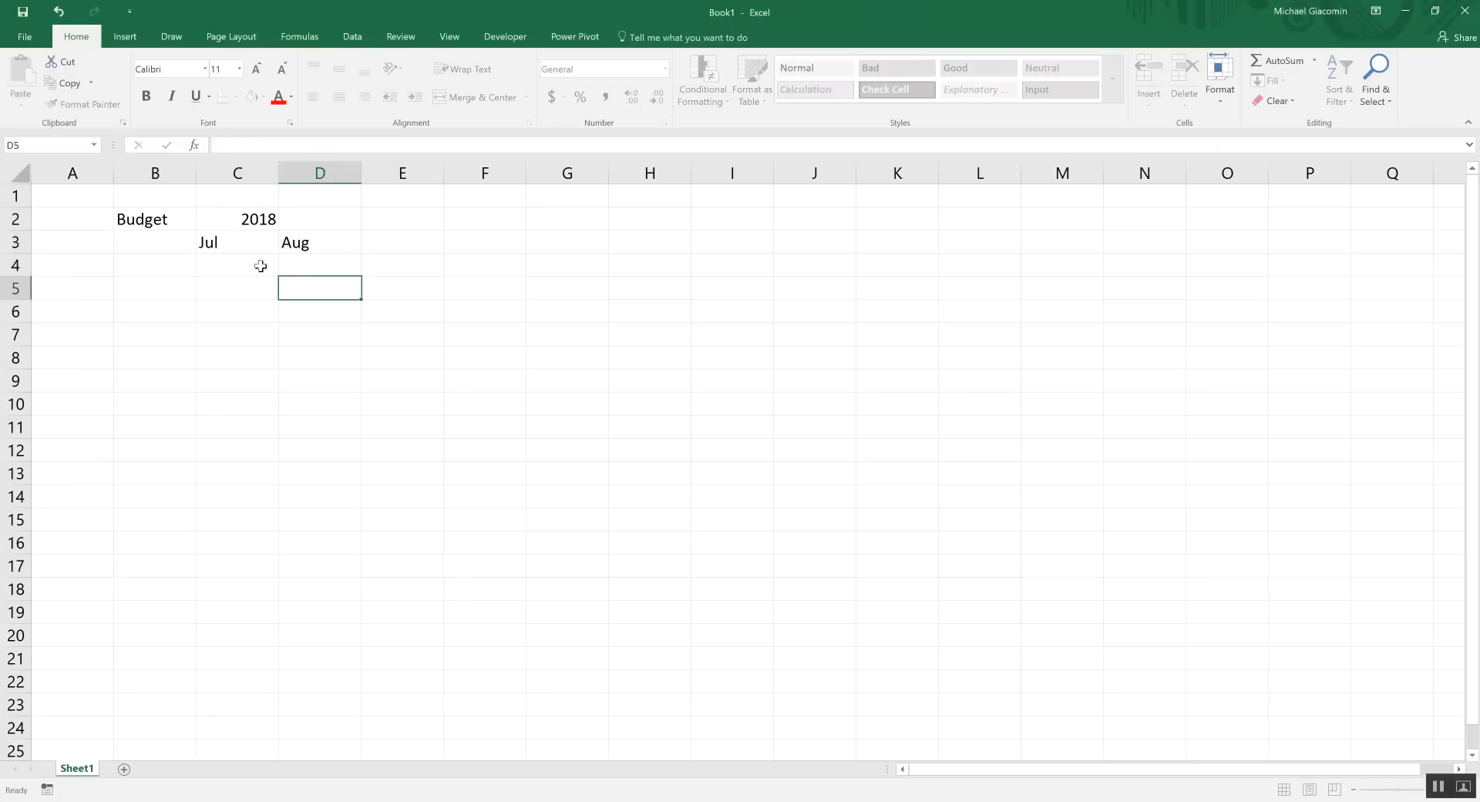
pyautogui.moveTo(231, 243); pyautogui.dragTo(330, 246)
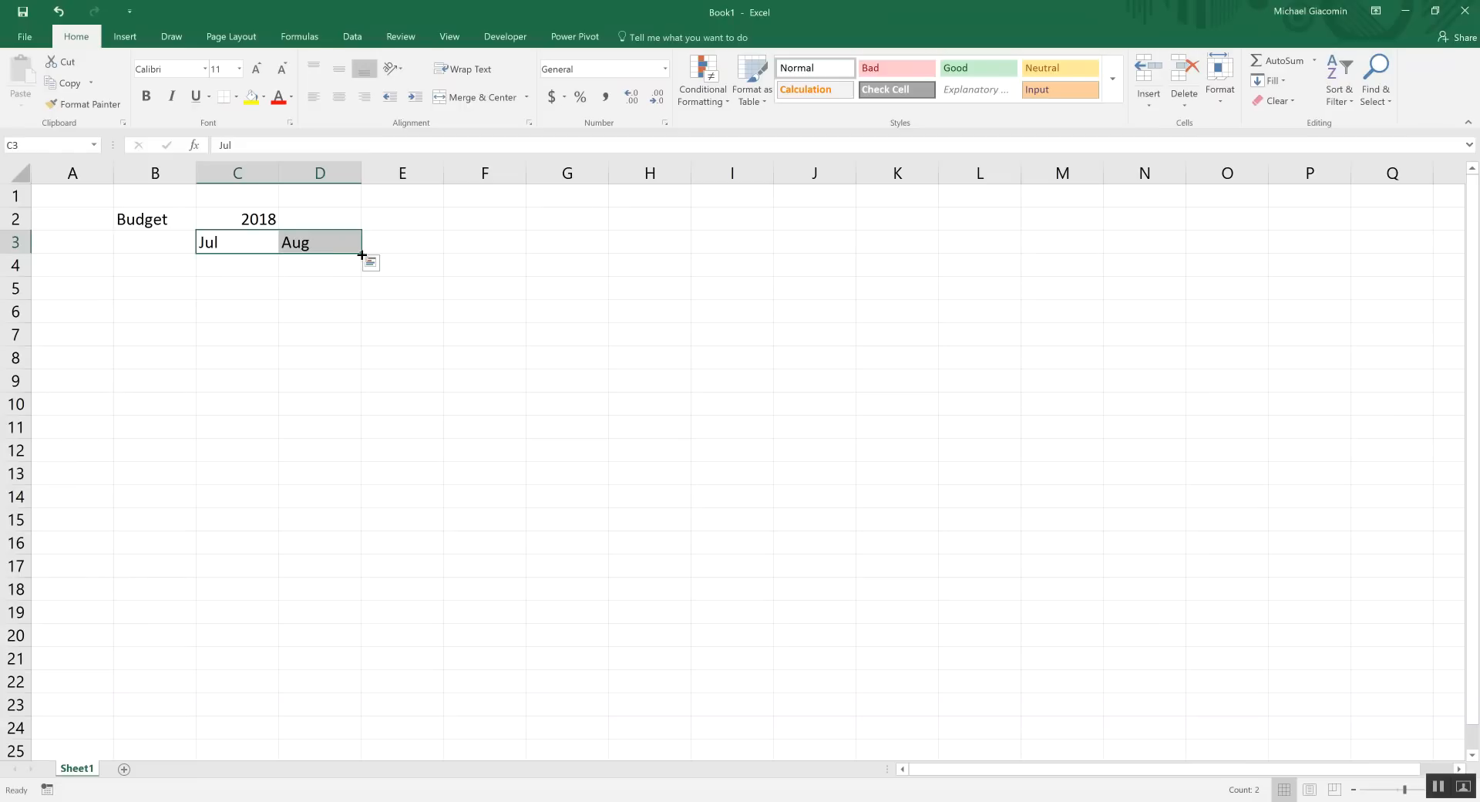
# Fill the month headers from Jul through Jun across C3:N3
pyautogui.moveTo(362, 255); pyautogui.dragTo(1147, 245)
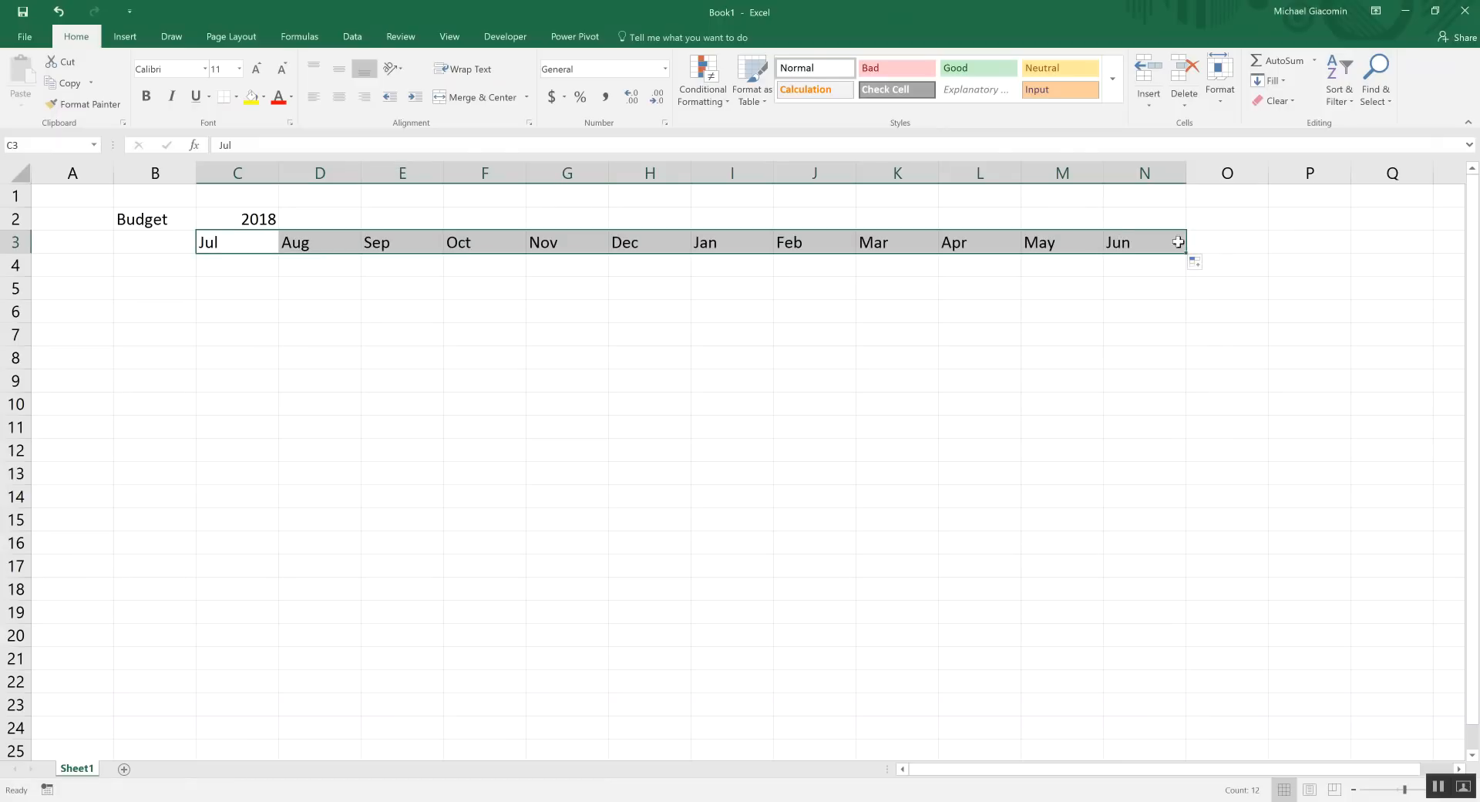
pyautogui.click(218, 244)
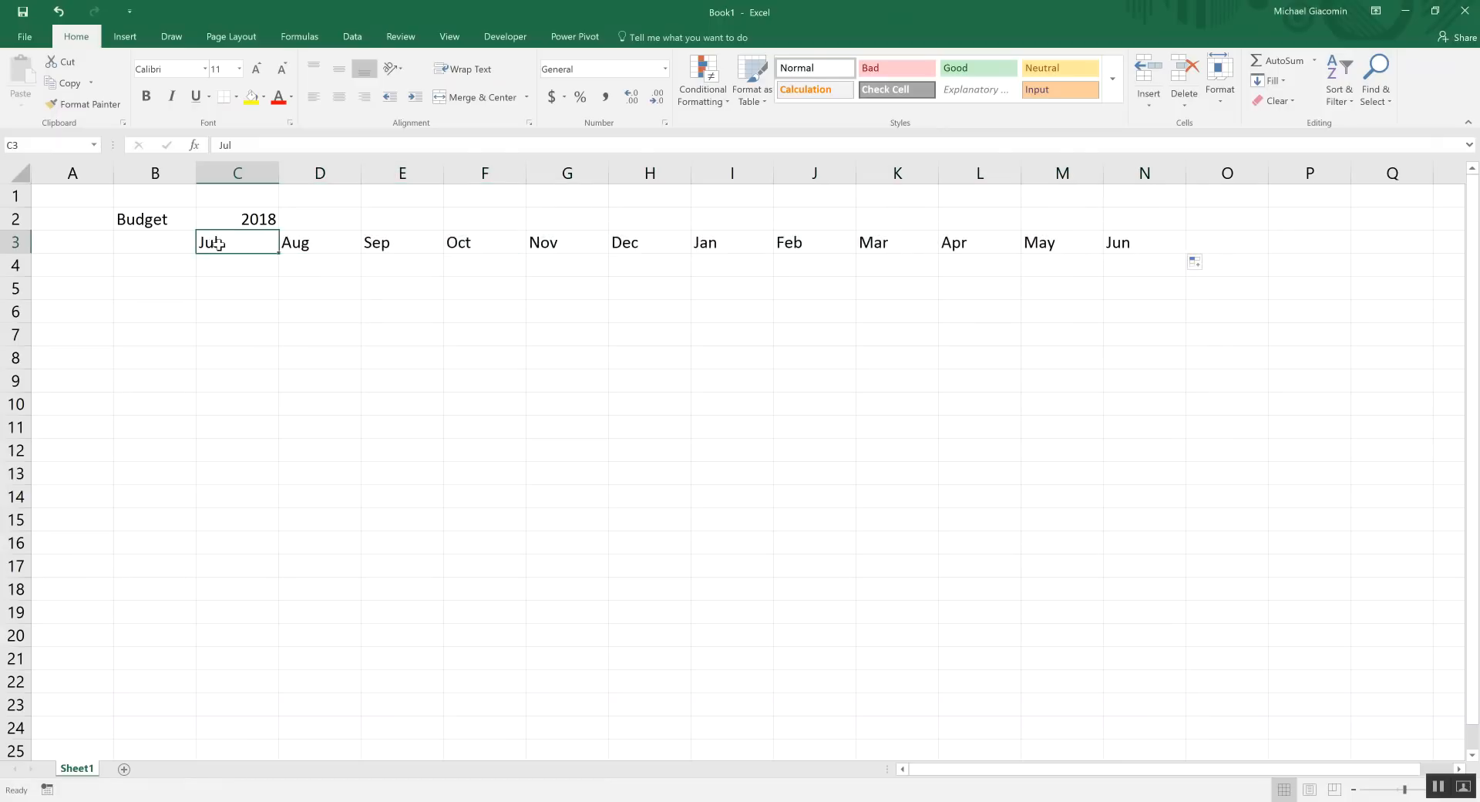
pyautogui.click(1148, 243)
pyautogui.click(222, 242)
# Add a Total heading in O3 after the months
pyautogui.click(1237, 243)
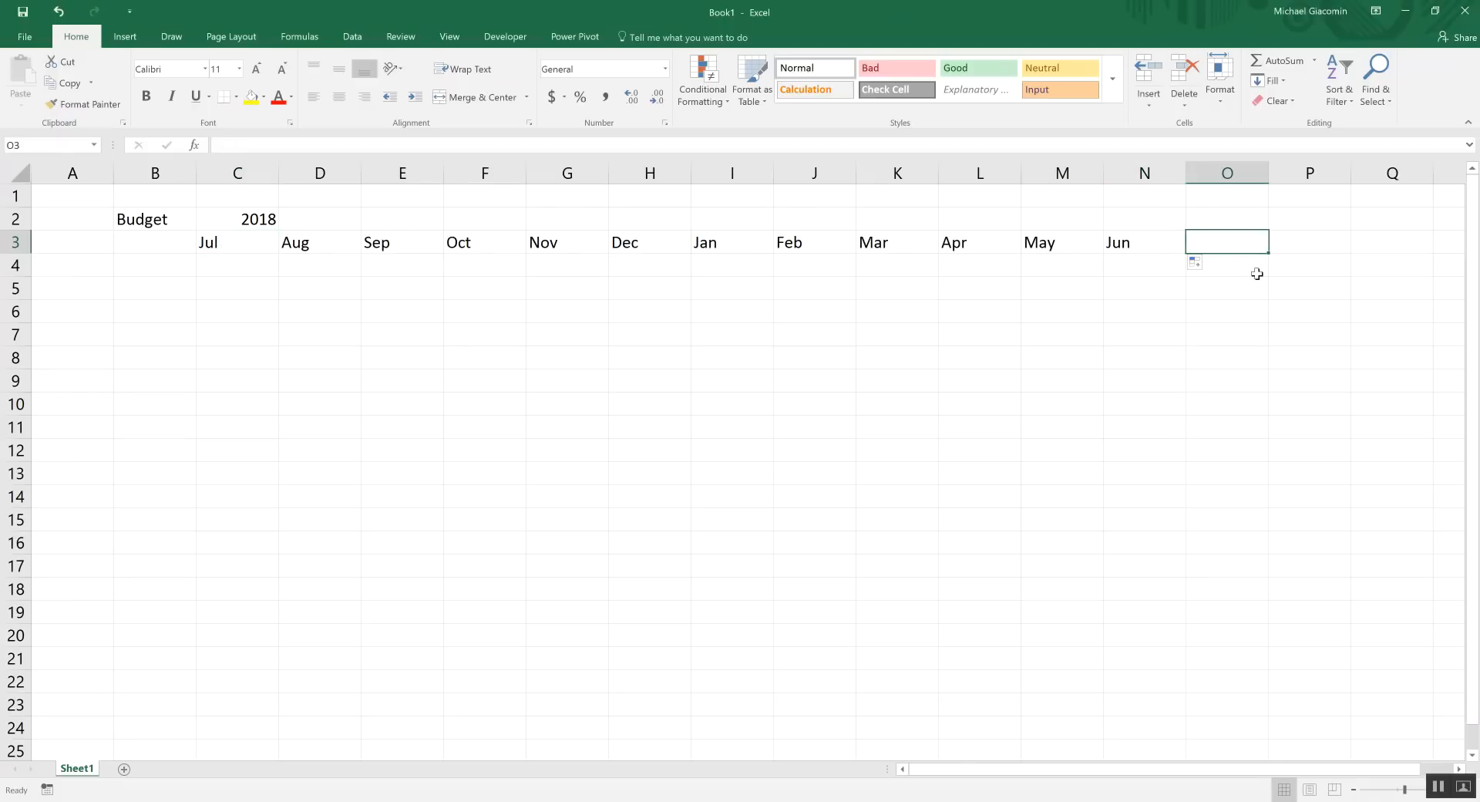
pyautogui.write('Total')
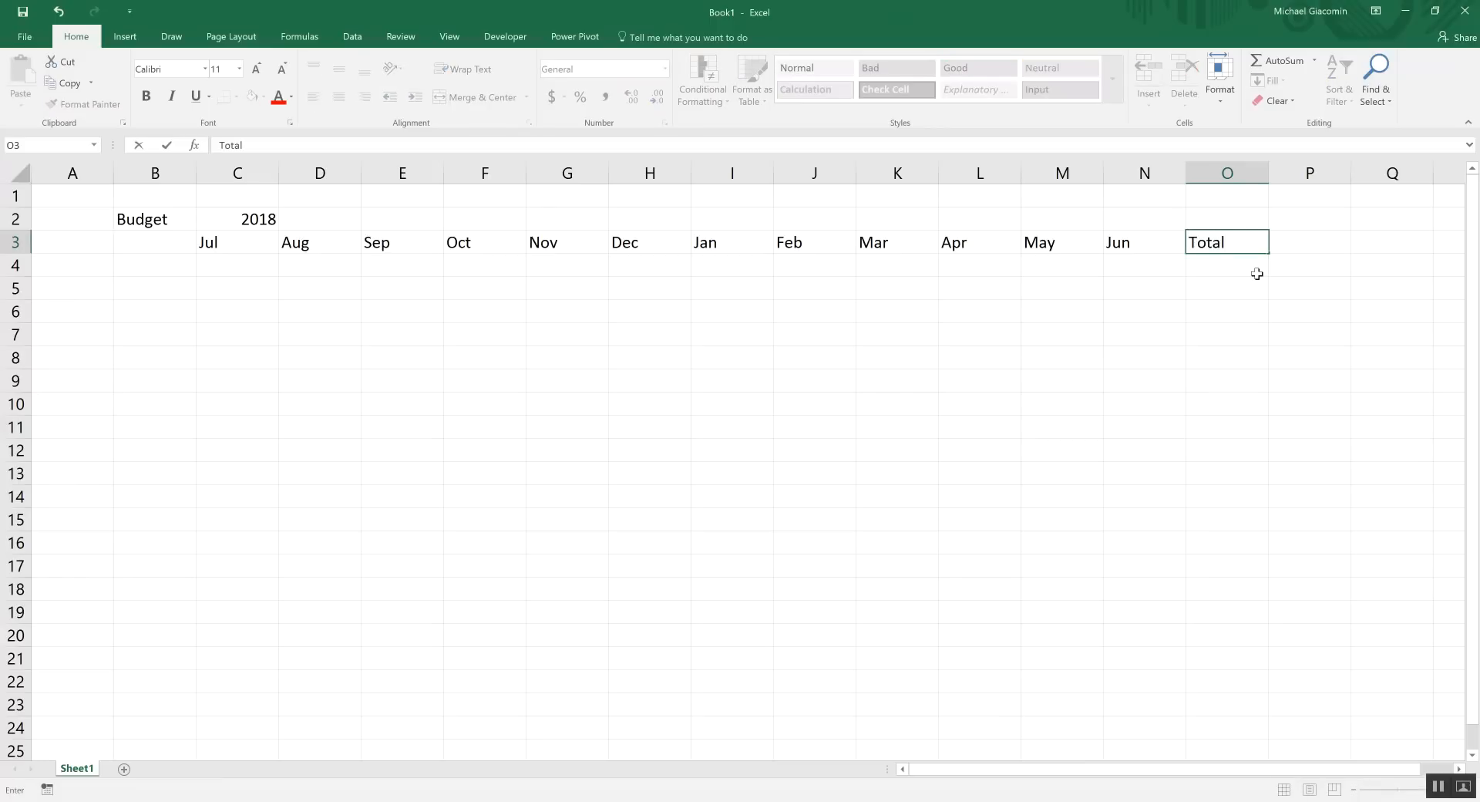
pyautogui.press('Return')
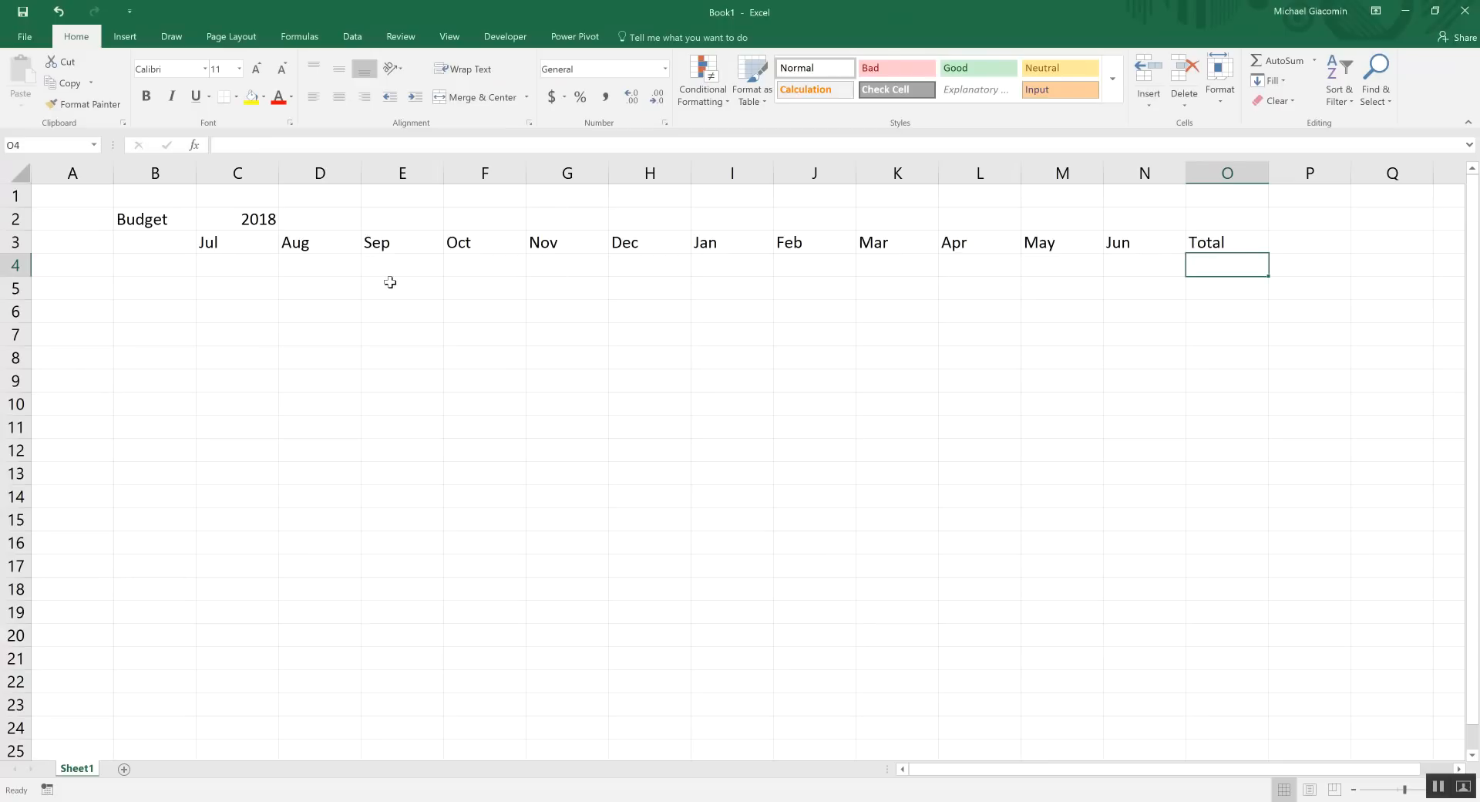
pyautogui.moveTo(251, 242); pyautogui.dragTo(1127, 247)
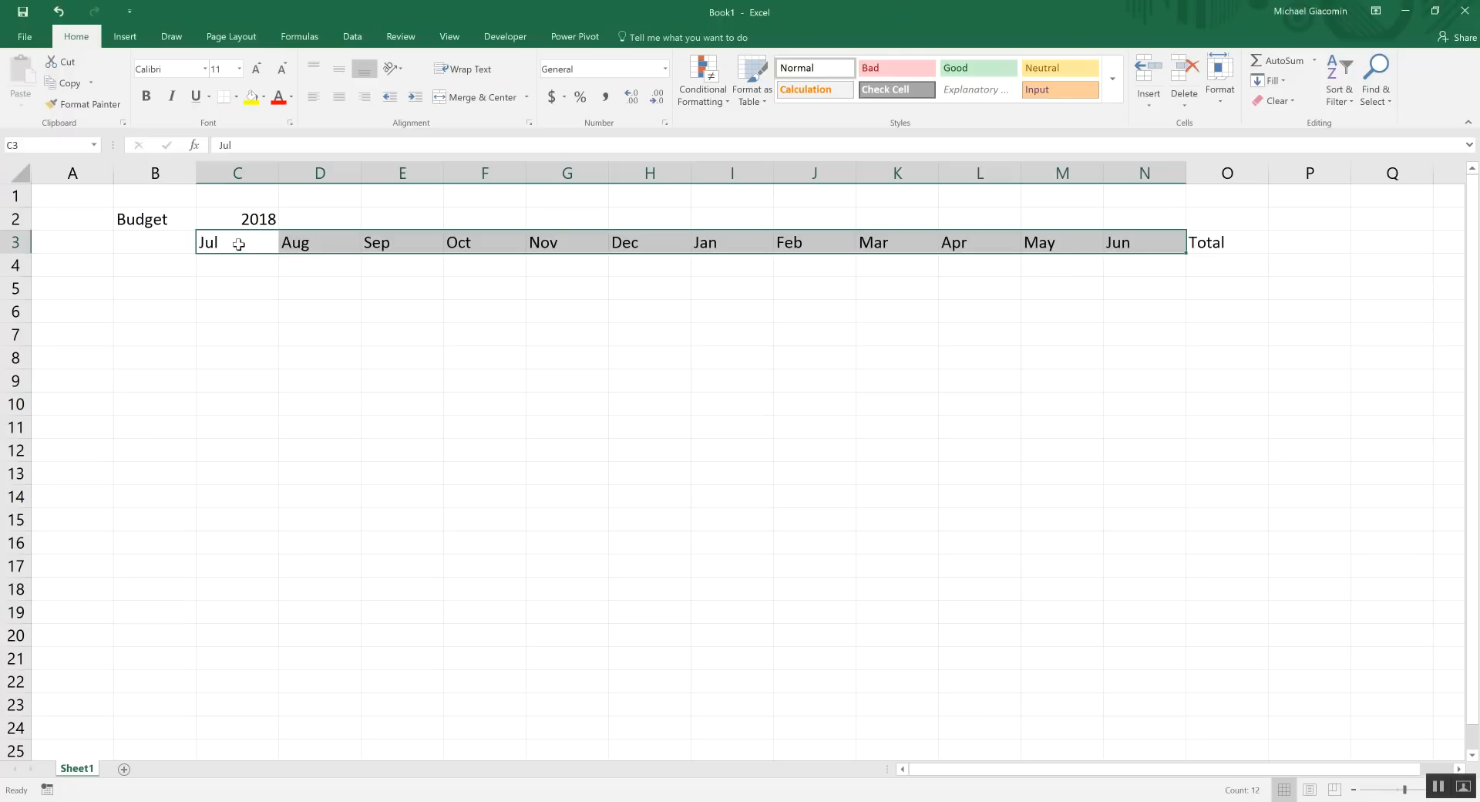
pyautogui.moveTo(240, 266); pyautogui.dragTo(243, 336)
pyautogui.click(1223, 241)
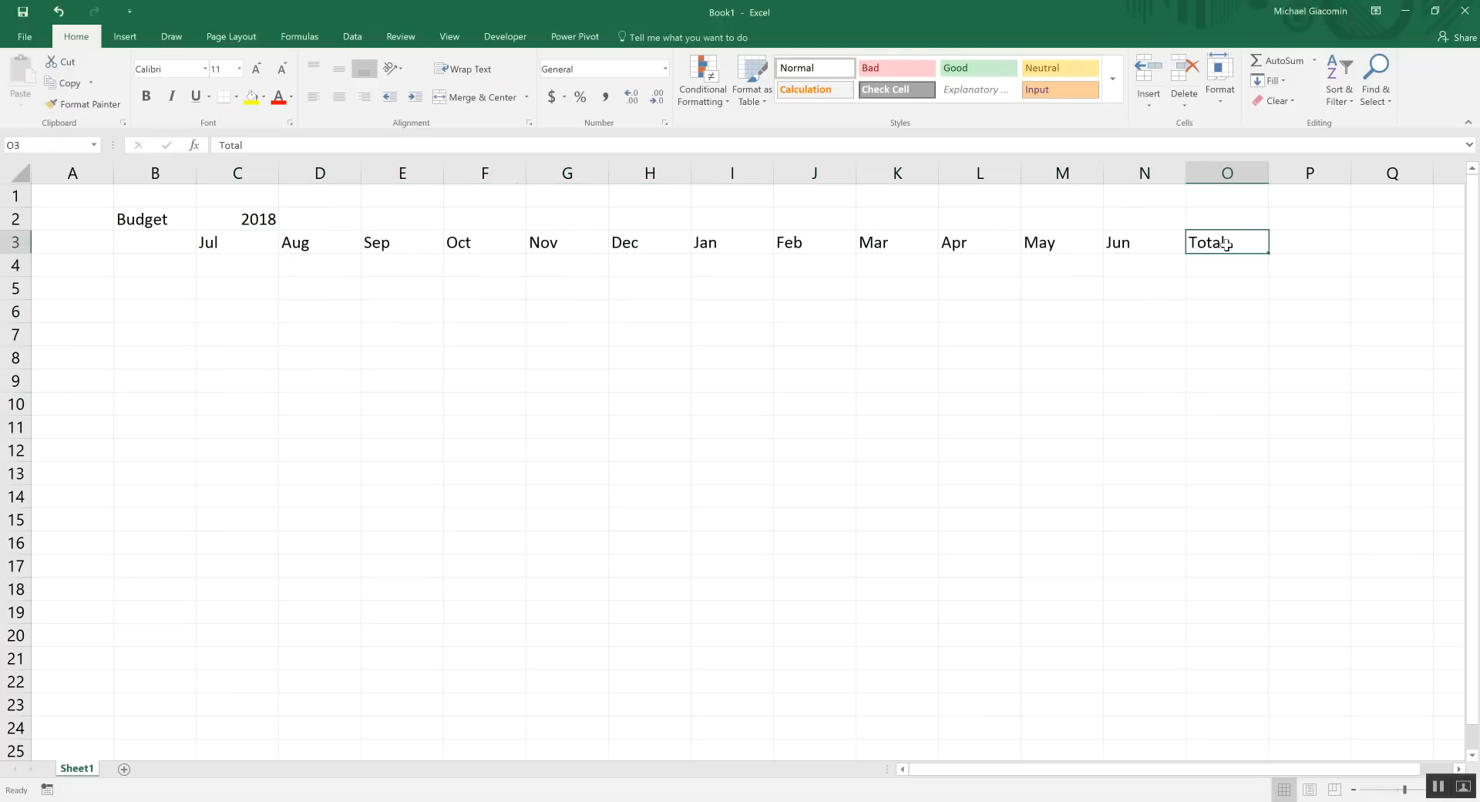
# Enter =C2+1 in P3 so it shows the next year, 2019
pyautogui.click(1311, 245)
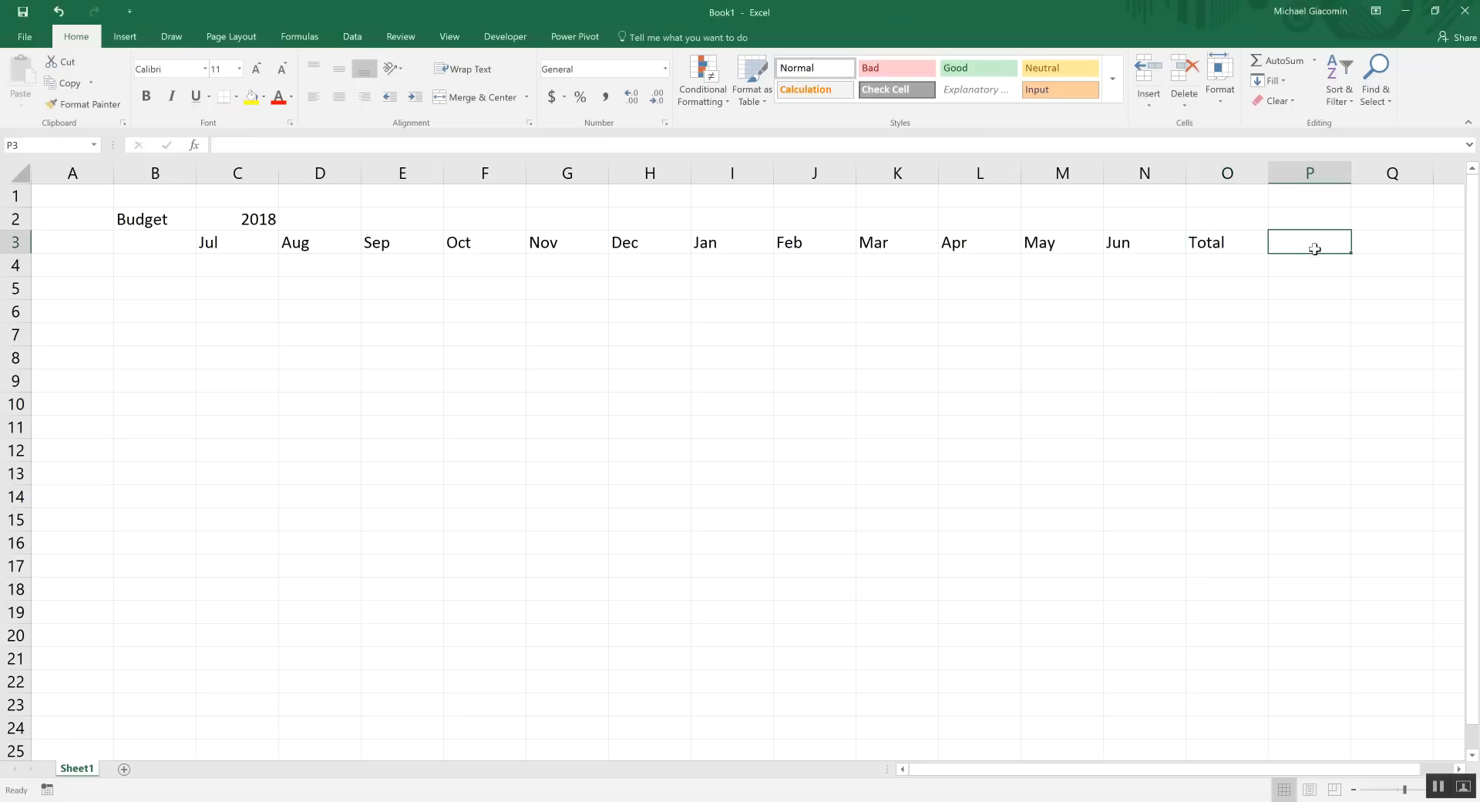
pyautogui.write('=')
pyautogui.click(261, 218)
pyautogui.write('+1')
pyautogui.press('Return')
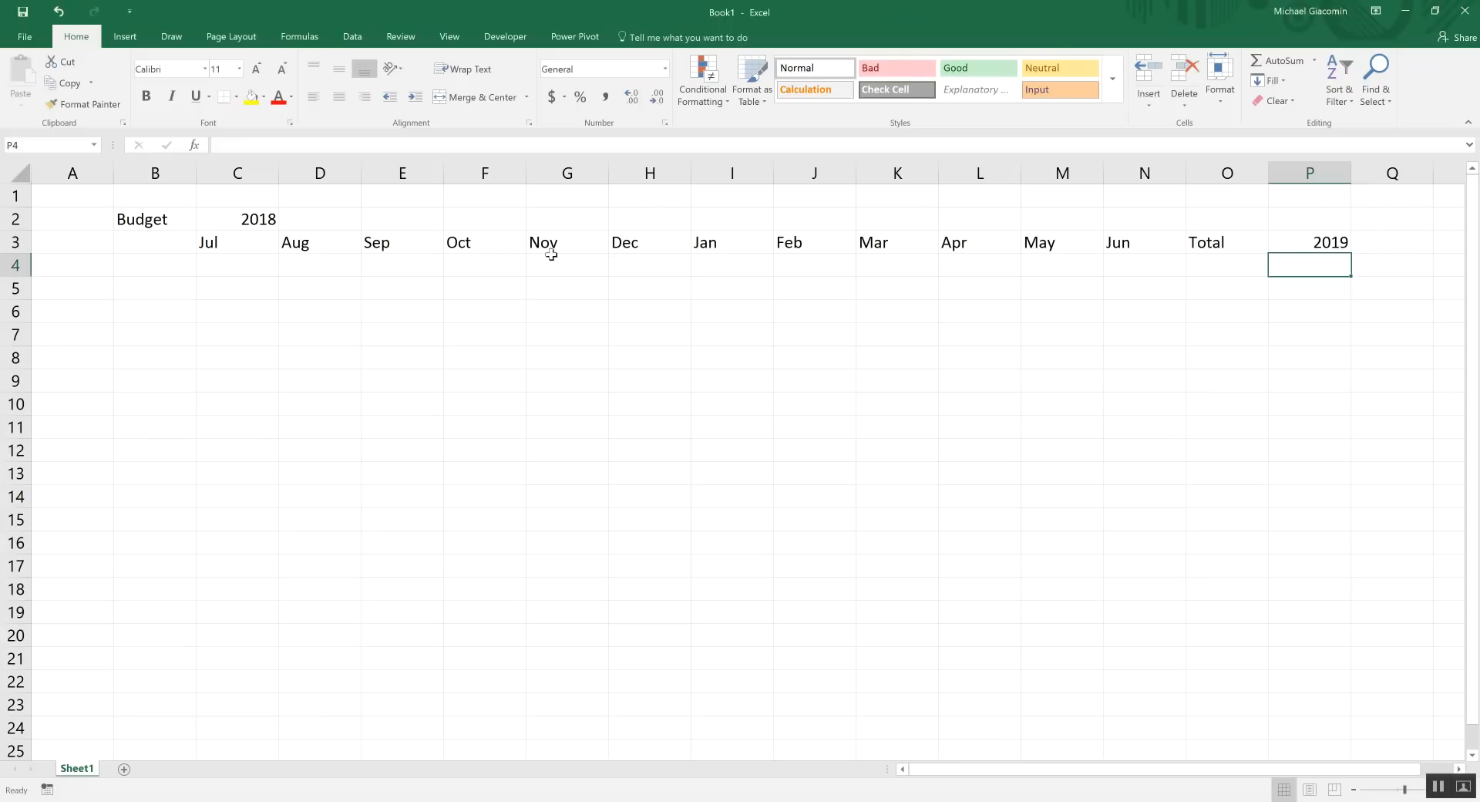
pyautogui.click(191, 268)
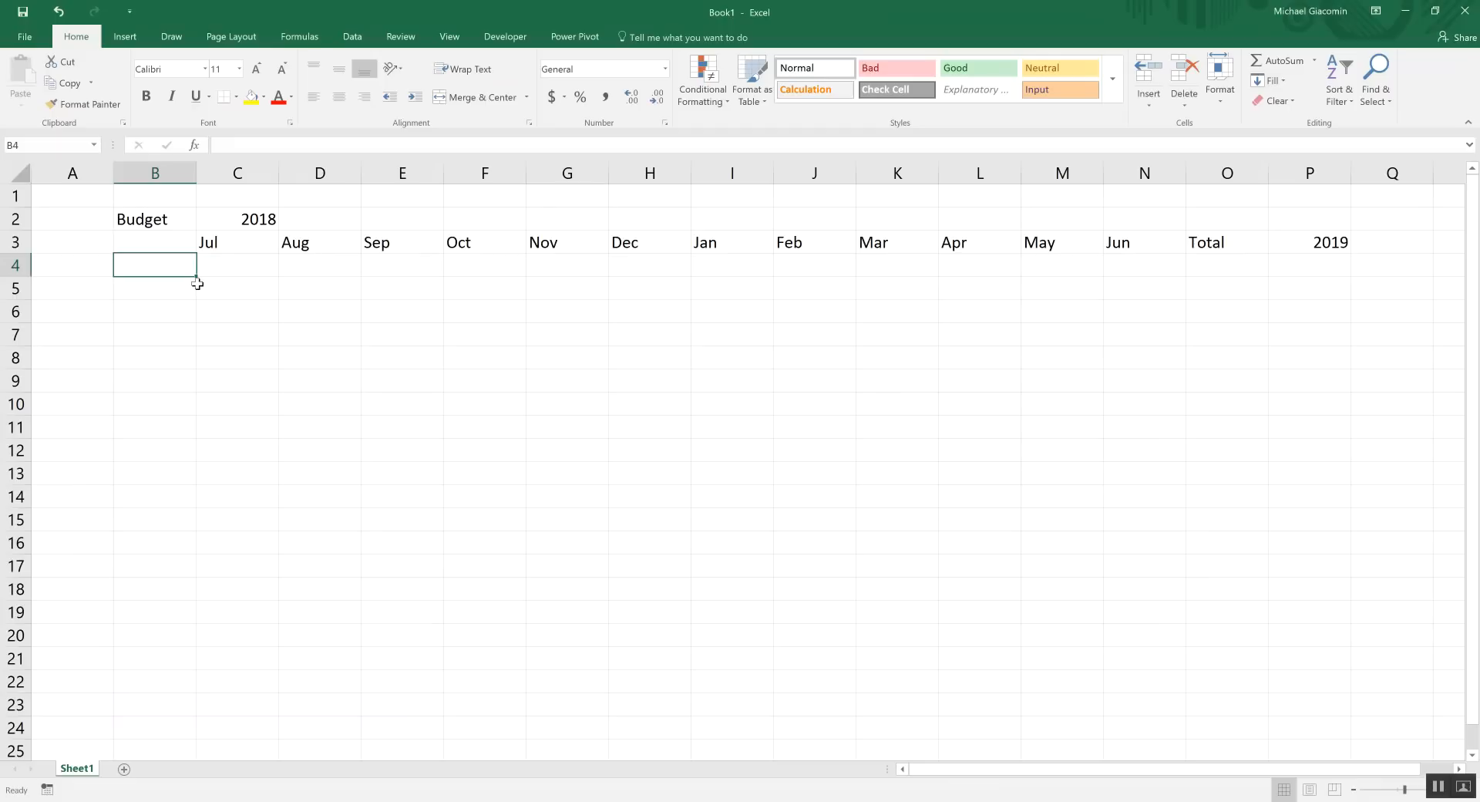
pyautogui.moveTo(159, 259); pyautogui.dragTo(339, 572)
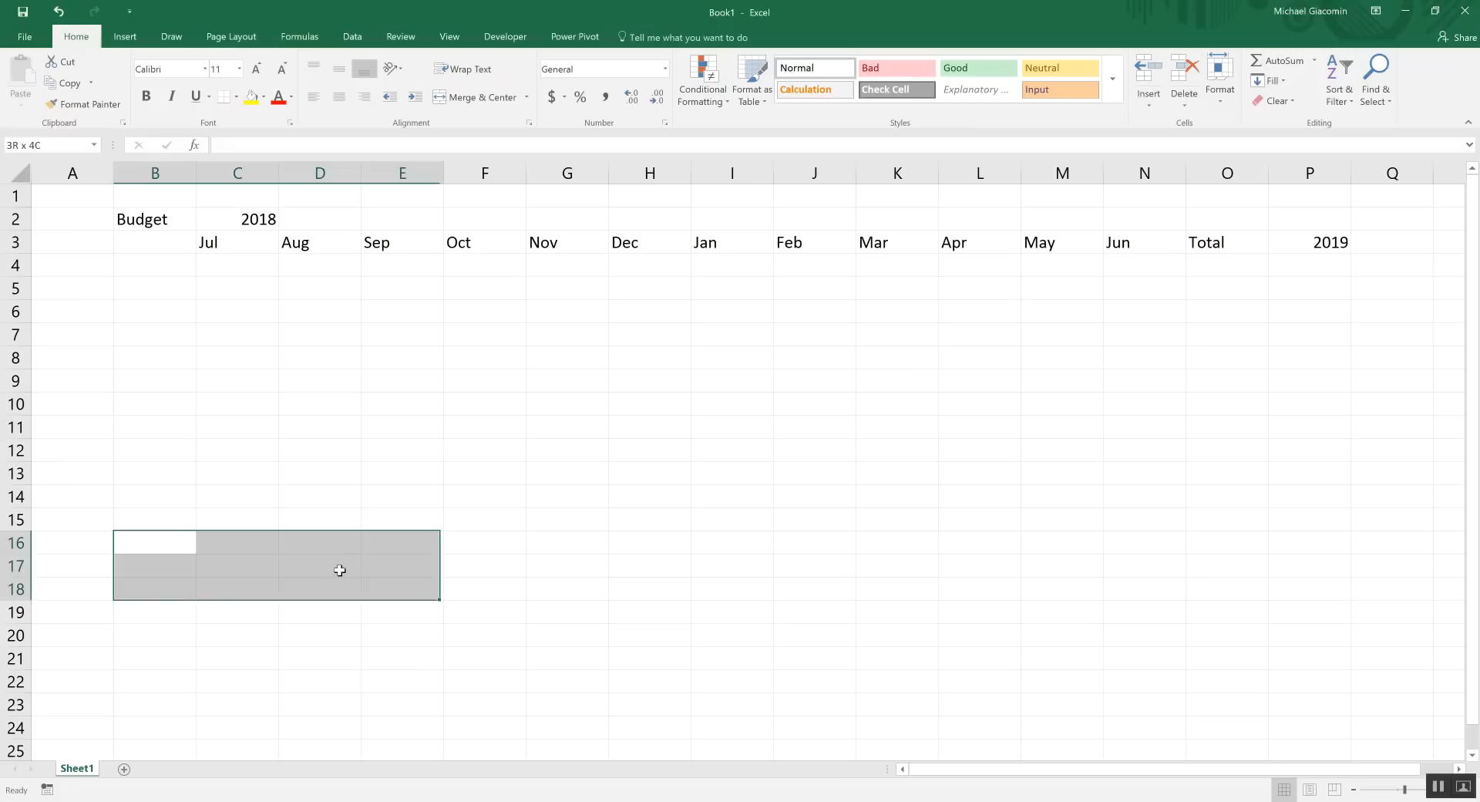
pyautogui.click(229, 360)
pyautogui.click(163, 271)
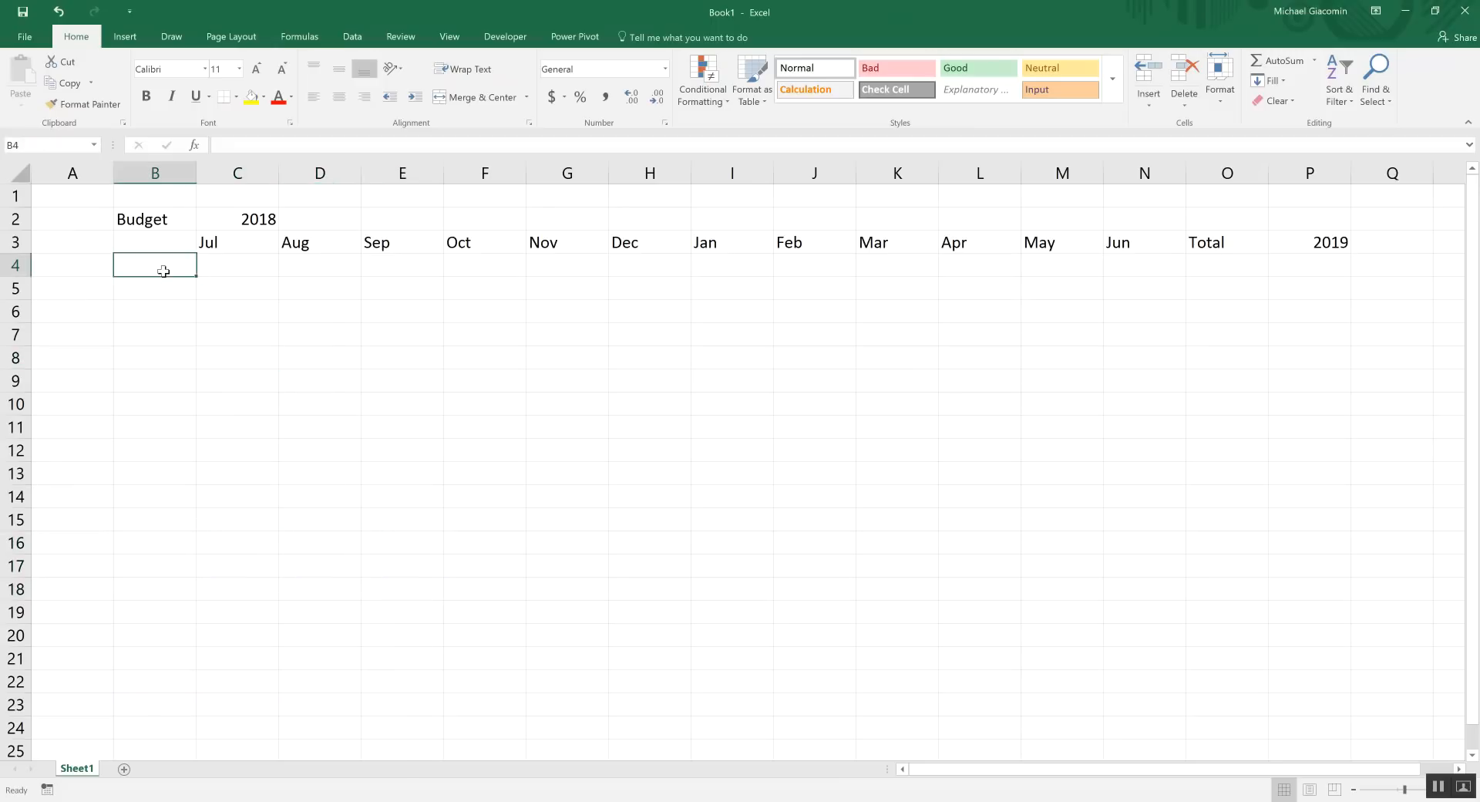
# Enter Sales, Interest and Wages/Salary in B4:B6 and widen column B to fit
pyautogui.write('Sales')
pyautogui.press('Return')
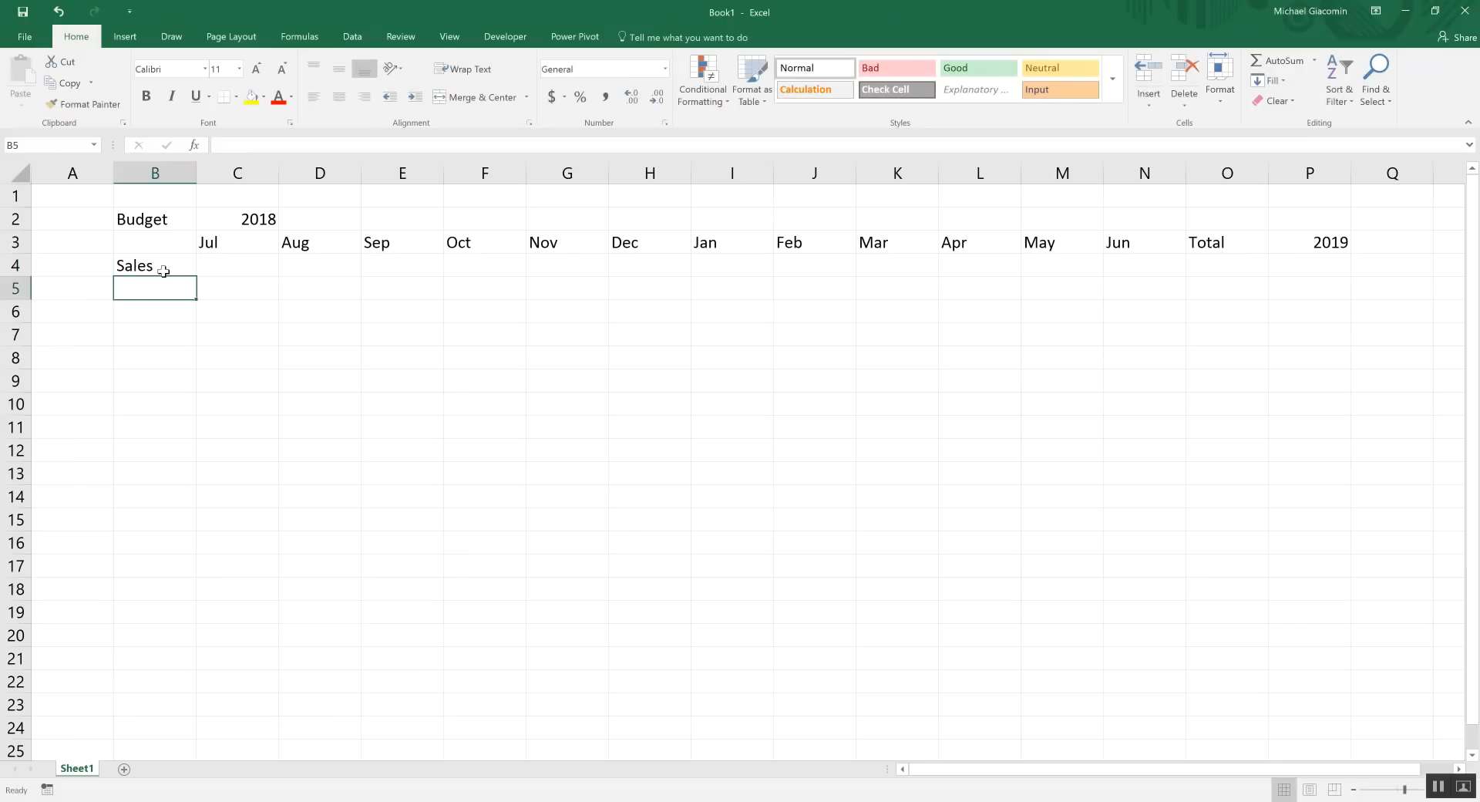
pyautogui.write('Interest')
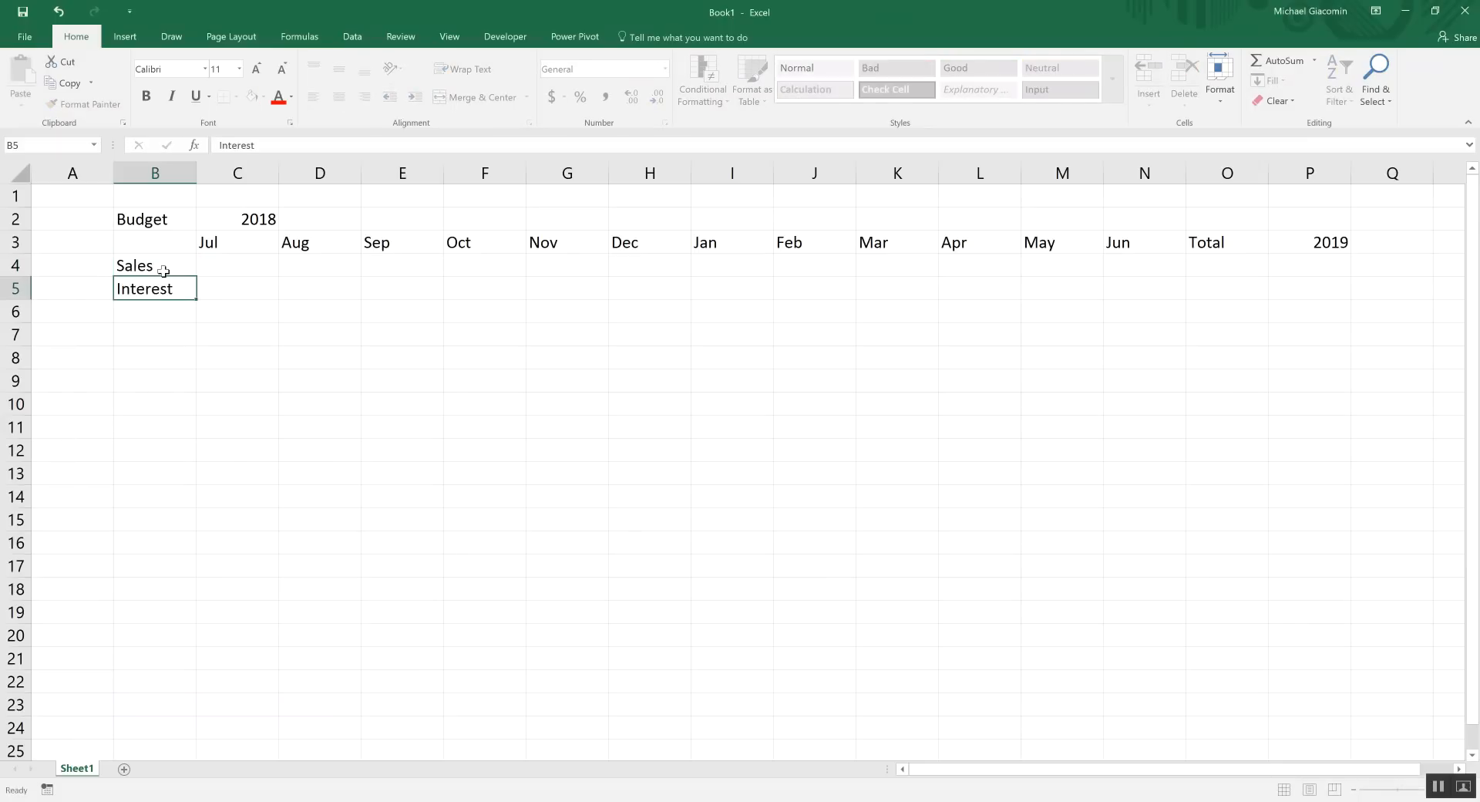
pyautogui.press('Return')
pyautogui.write('Wages/')
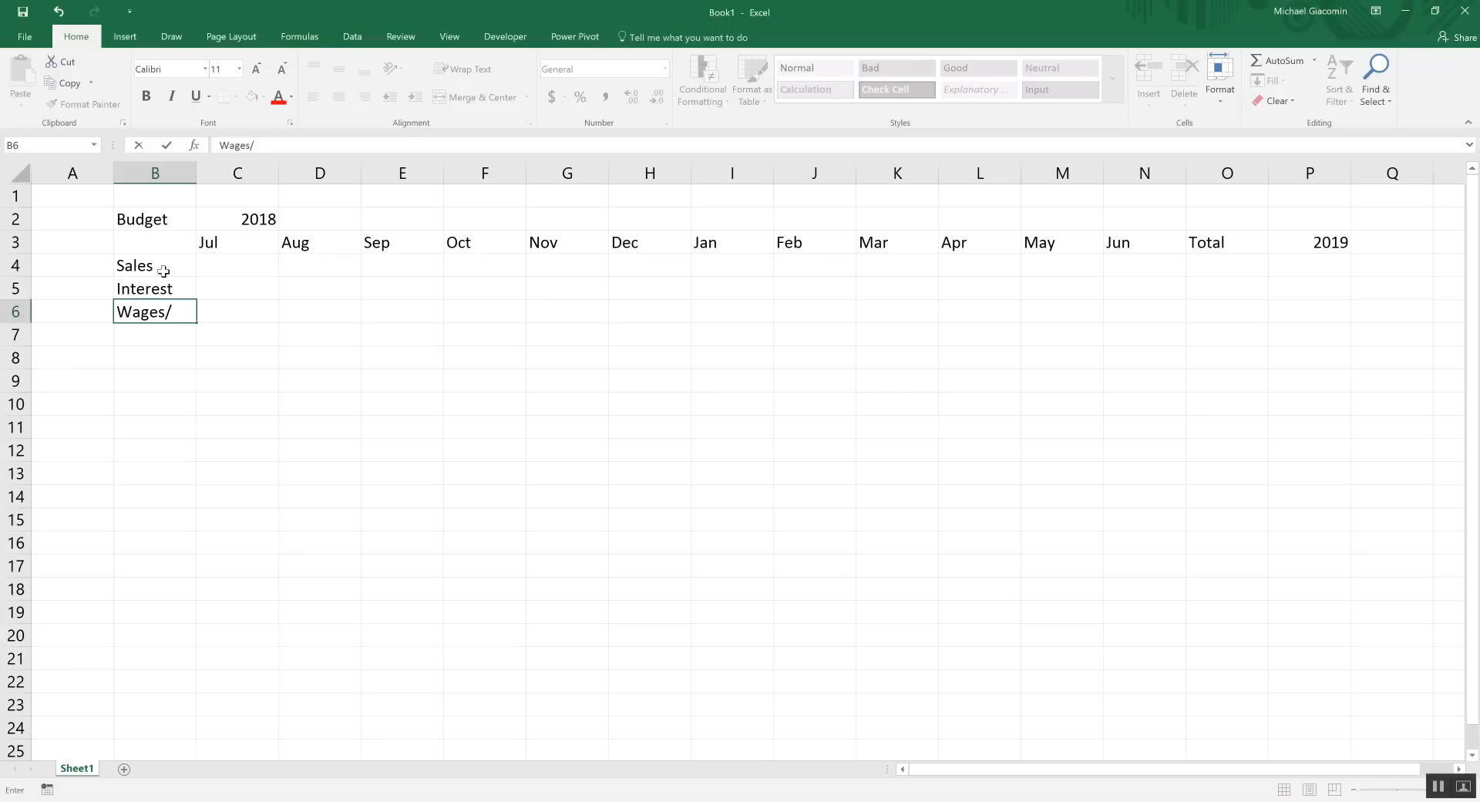
pyautogui.write('Salary')
pyautogui.click(192, 179)
pyautogui.moveTo(188, 242); pyautogui.dragTo(231, 172)
# Add Rental Income in B7 and Total Revenue in B8
pyautogui.click(157, 336)
pyautogui.write('R')
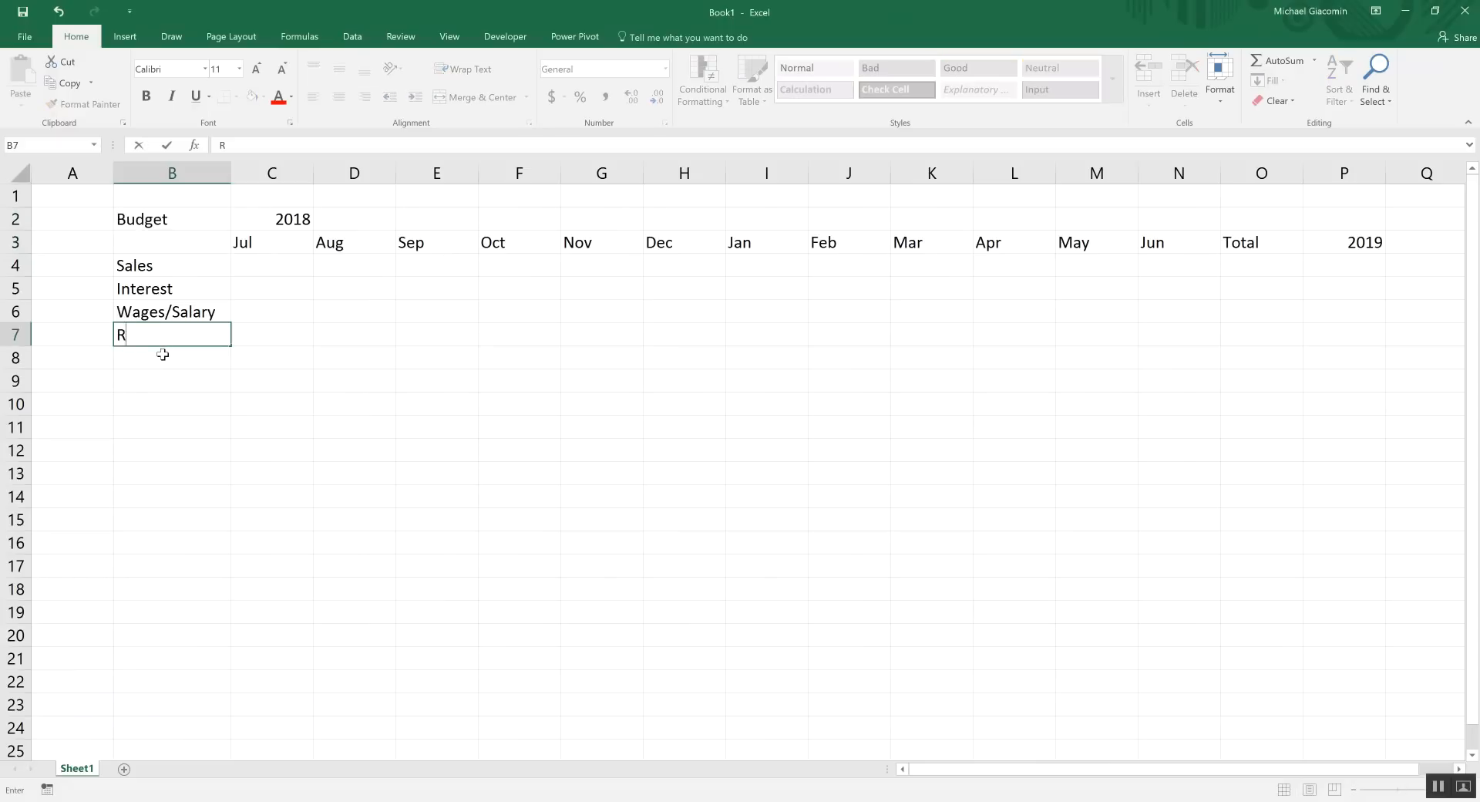
pyautogui.write('ental Income')
pyautogui.press('Return')
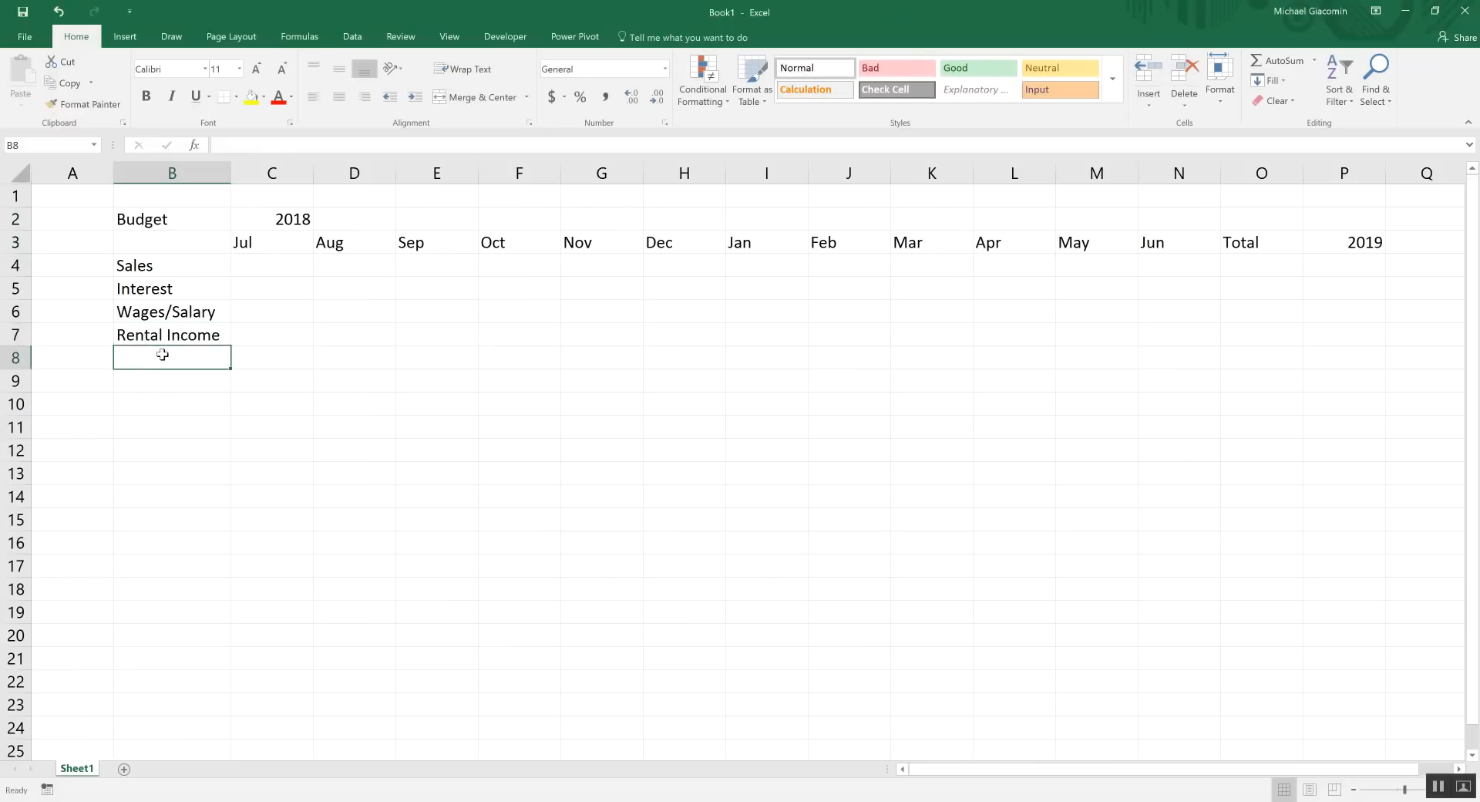
pyautogui.write('T')
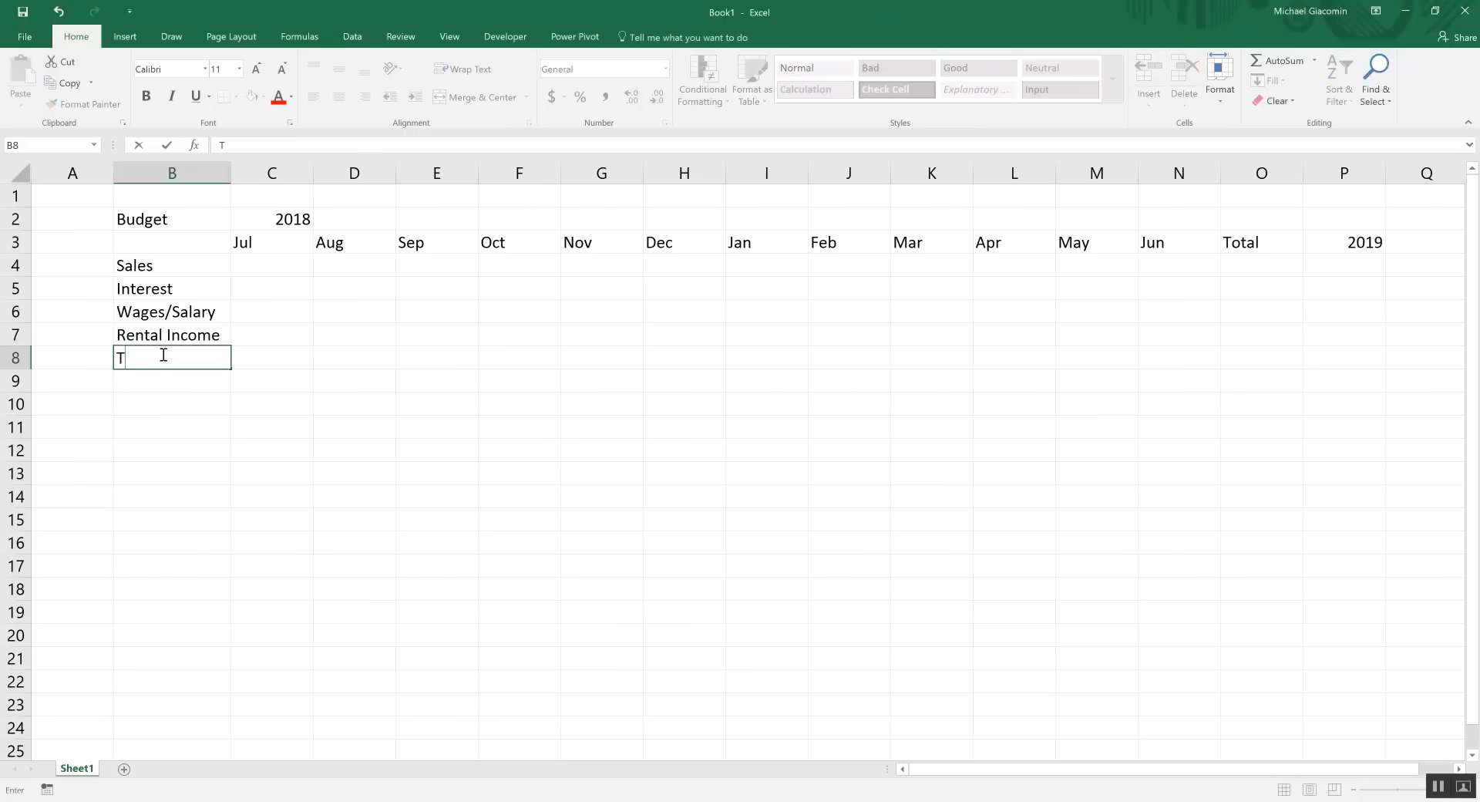
pyautogui.write('otal Revenue')
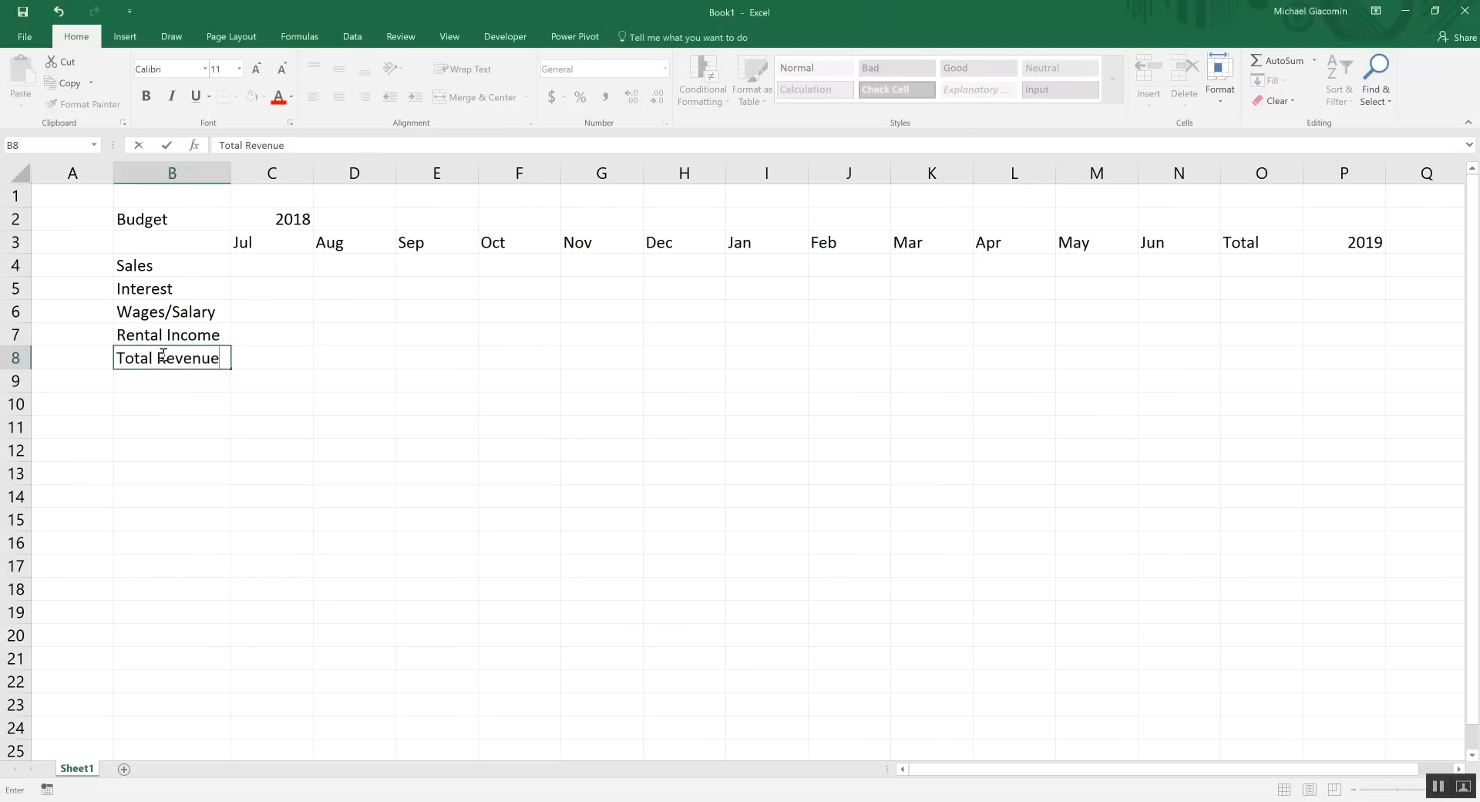
pyautogui.press('Return')
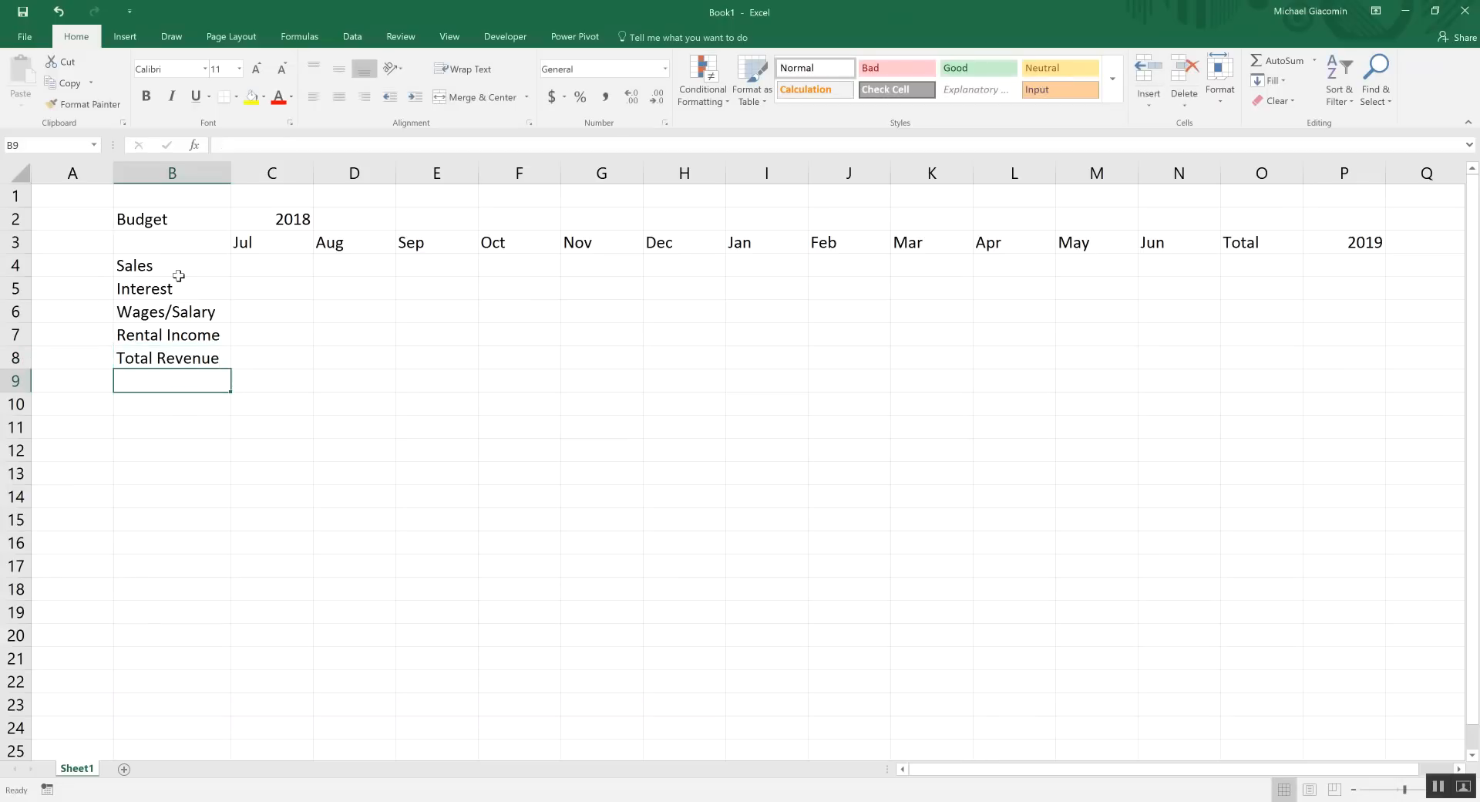
pyautogui.moveTo(181, 269); pyautogui.dragTo(183, 334)
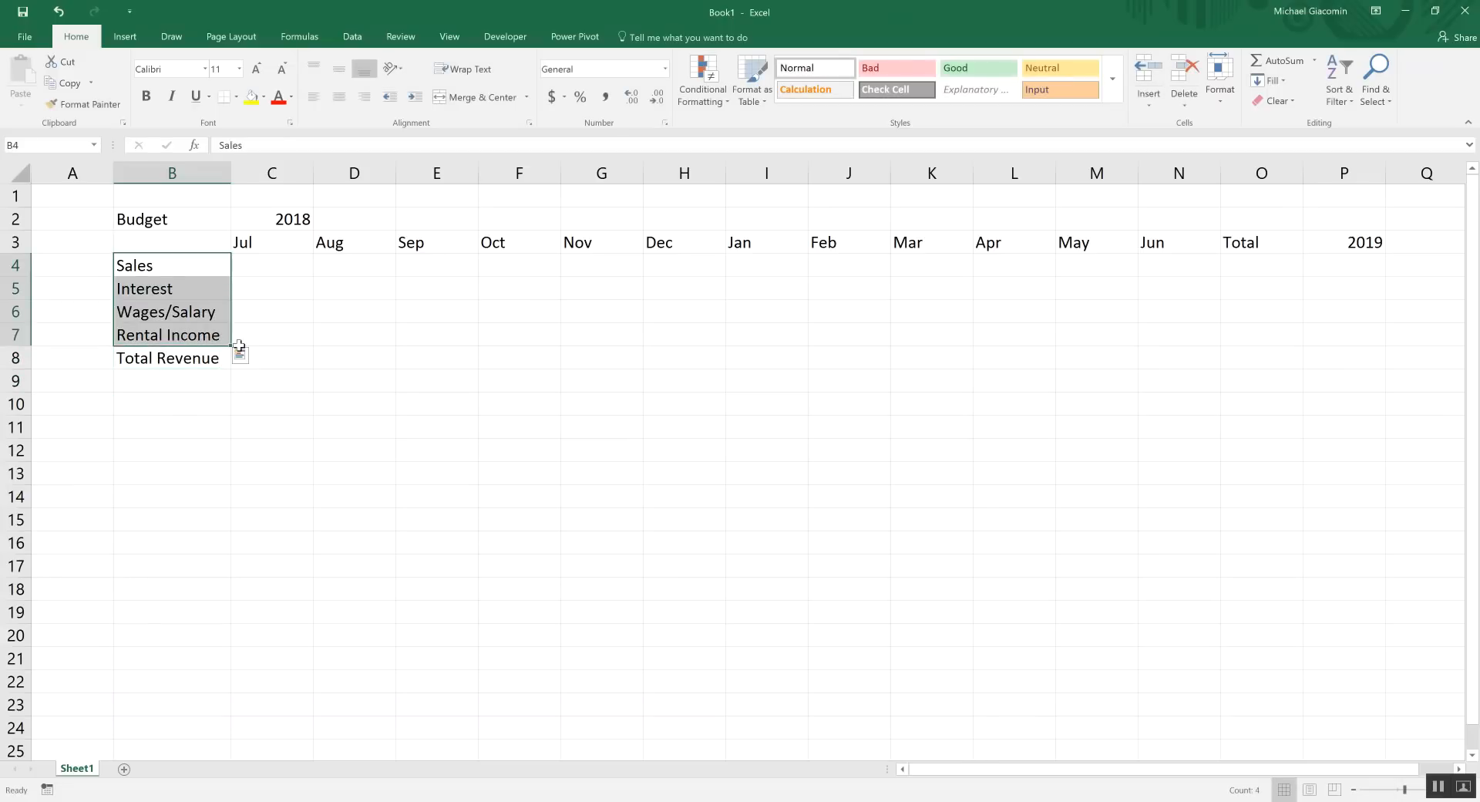
pyautogui.click(292, 356)
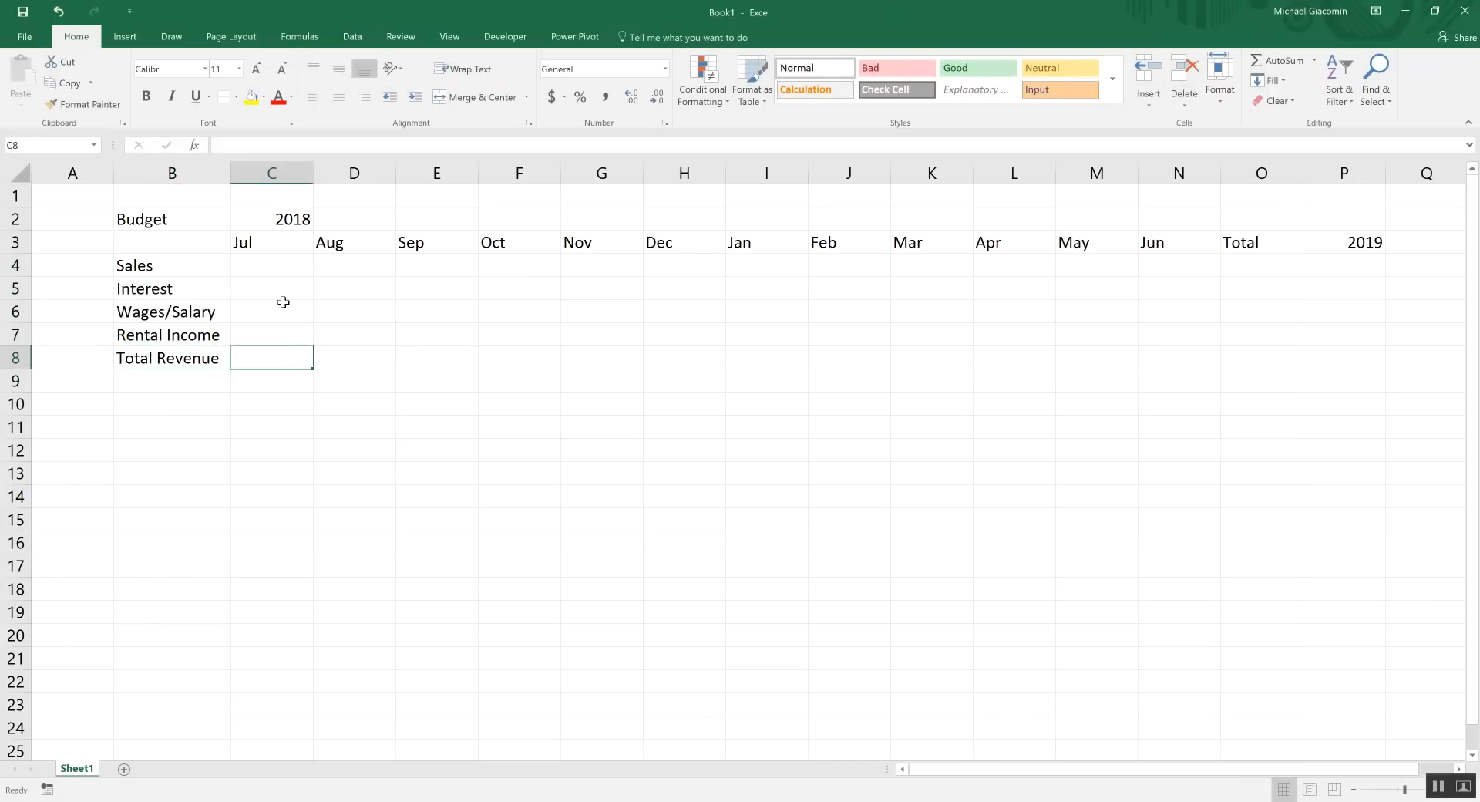
pyautogui.click(170, 351)
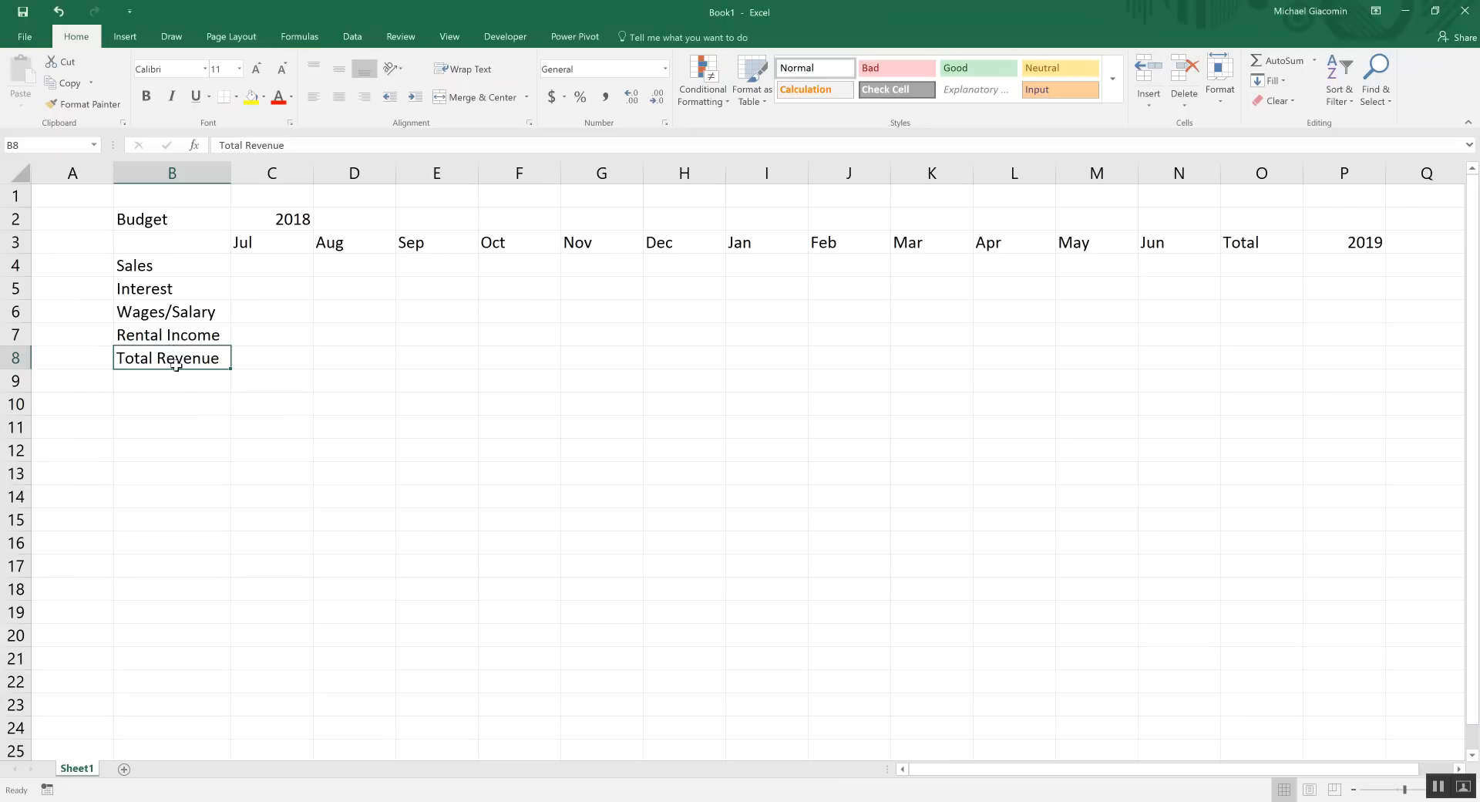
pyautogui.click(165, 378)
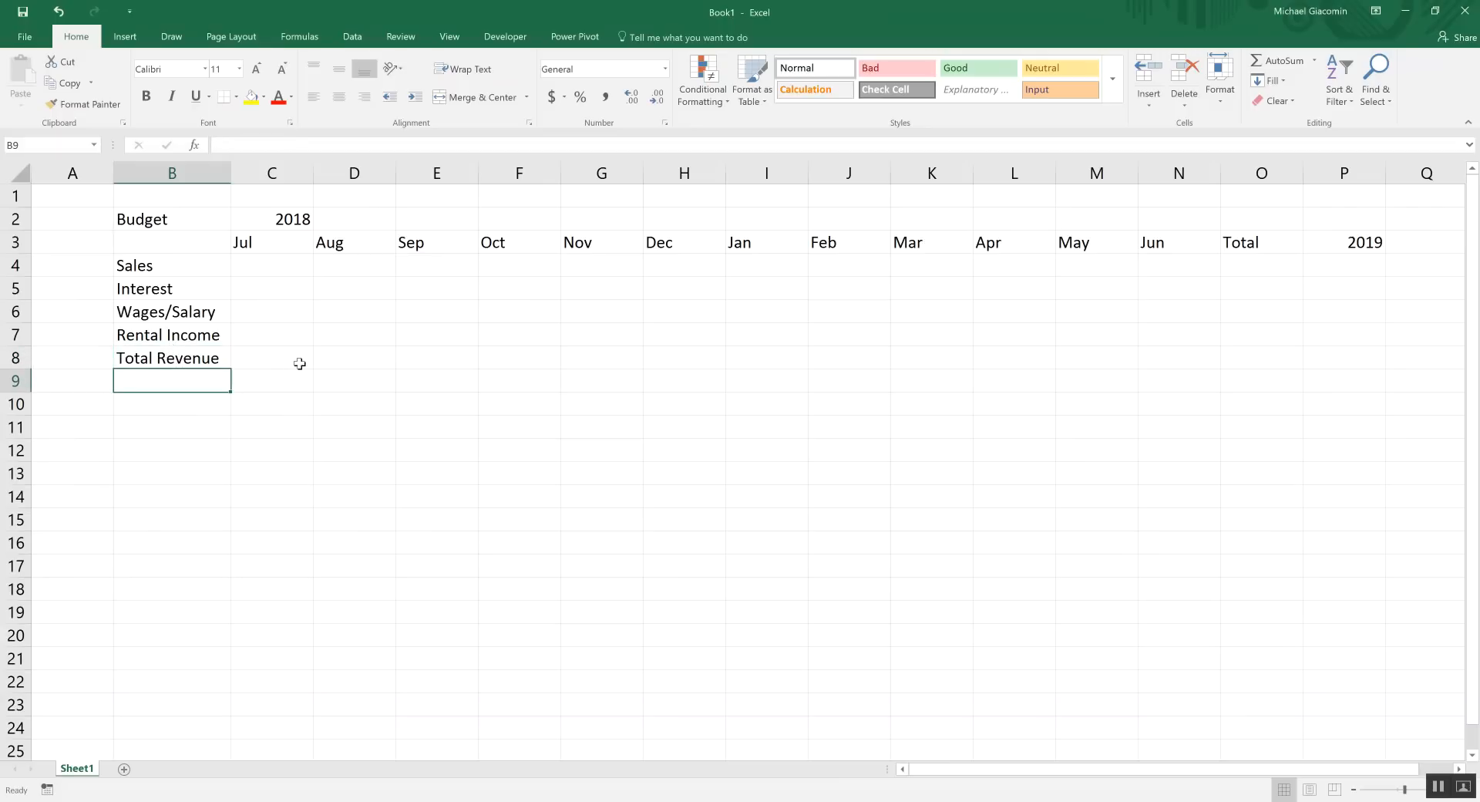
# Enter the expense labels Cars, Buildings and Insurance in B9:B11
pyautogui.moveTo(187, 267); pyautogui.dragTo(180, 338)
pyautogui.click(165, 379)
pyautogui.write('Cars')
pyautogui.press('Return')
pyautogui.write('Buildi')
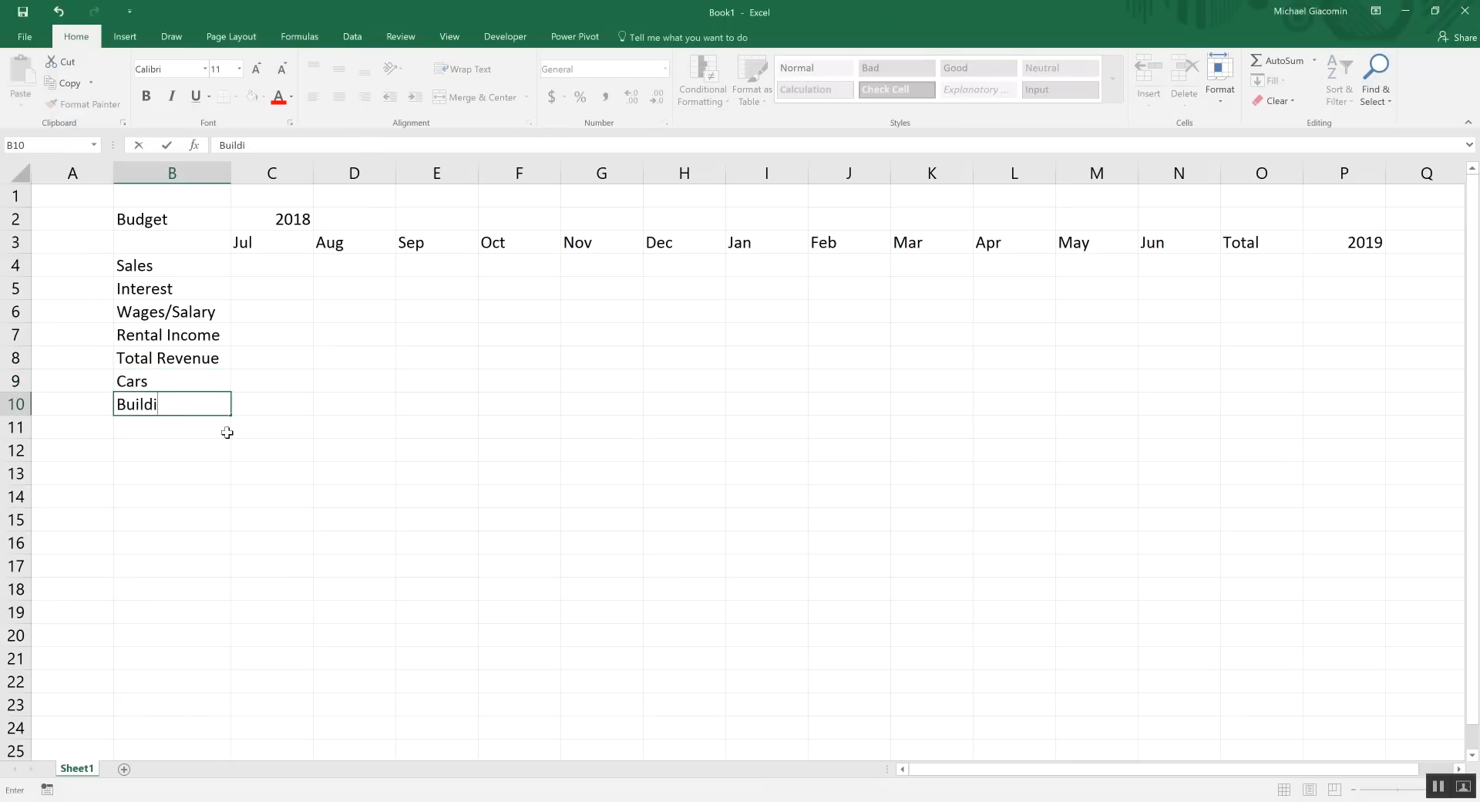
pyautogui.write('ngs')
pyautogui.press('Return')
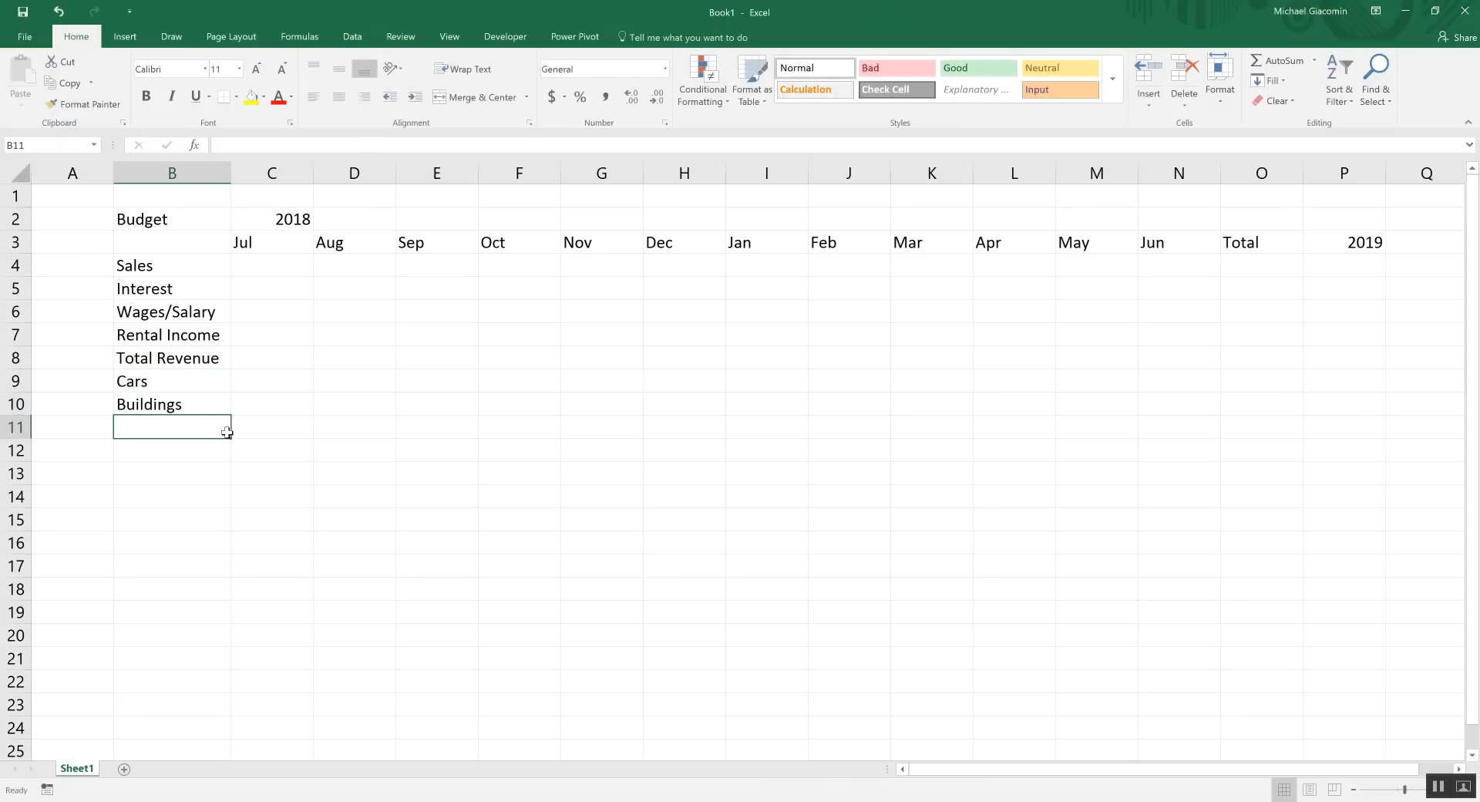
pyautogui.write('Insurance')
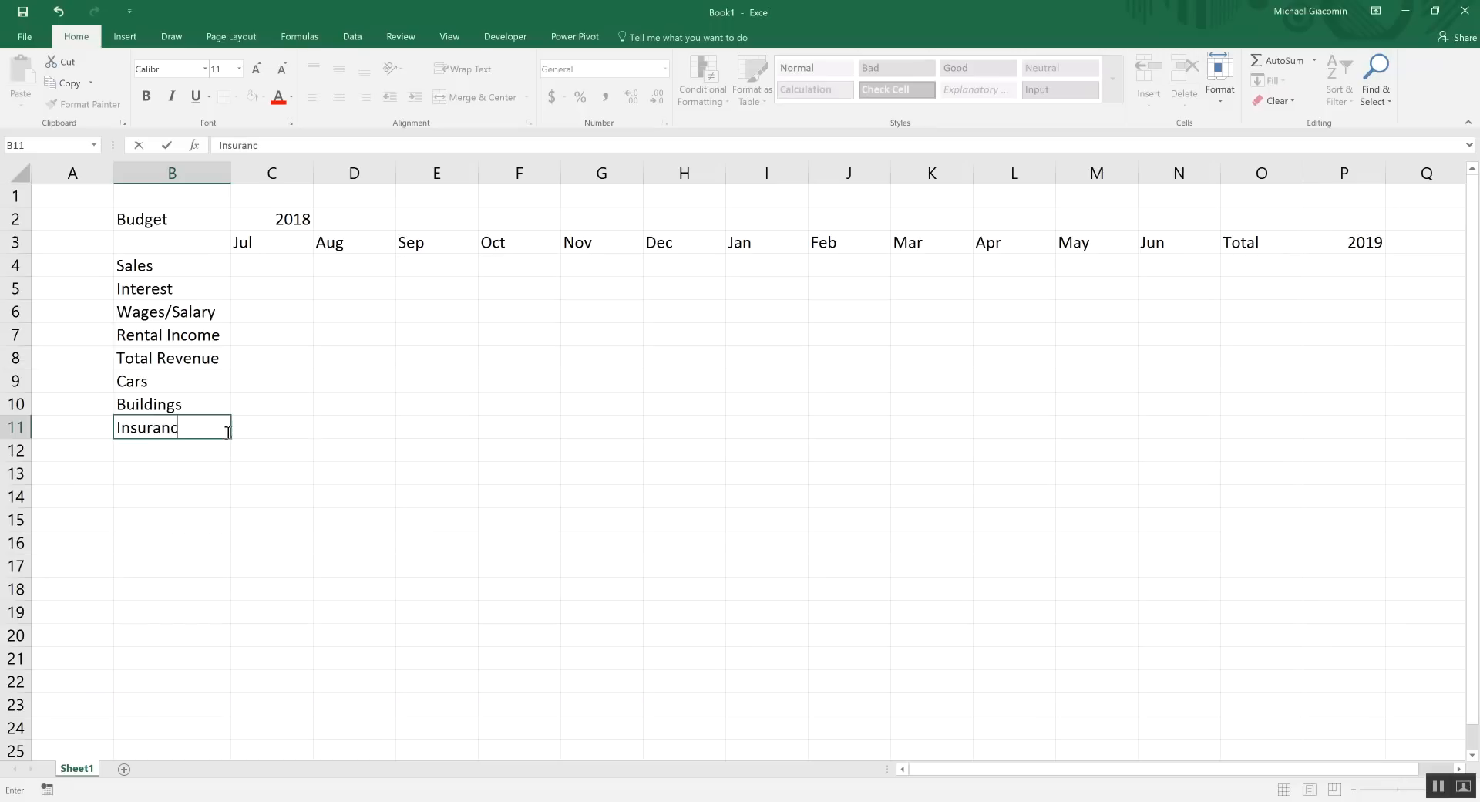
pyautogui.press('Return')
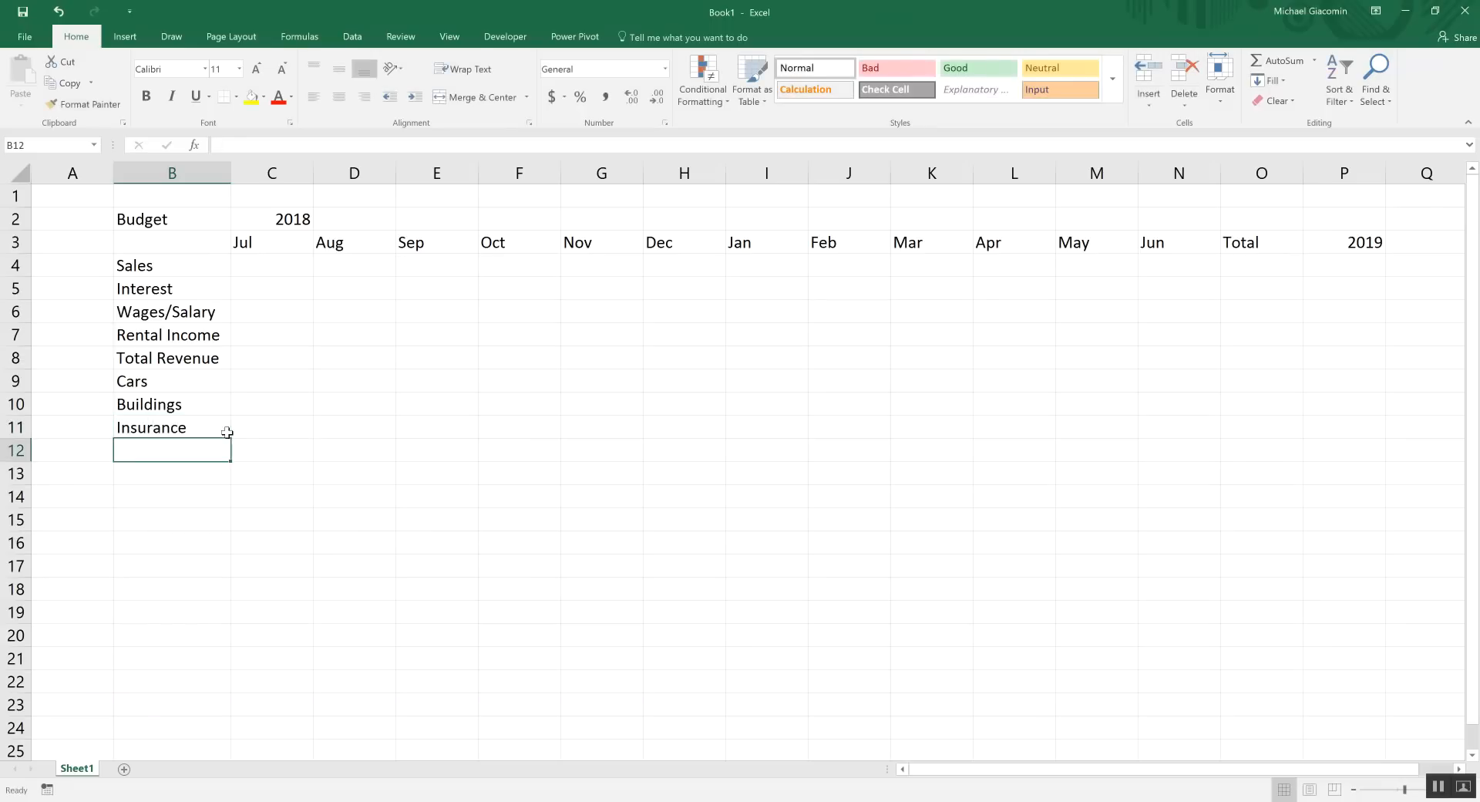
# Continue the expense labels with Staff, Entertainment and Depreciation in B12:B14
pyautogui.write('Staff')
pyautogui.press('Return')
pyautogui.write('Entertainment')
pyautogui.press('Return')
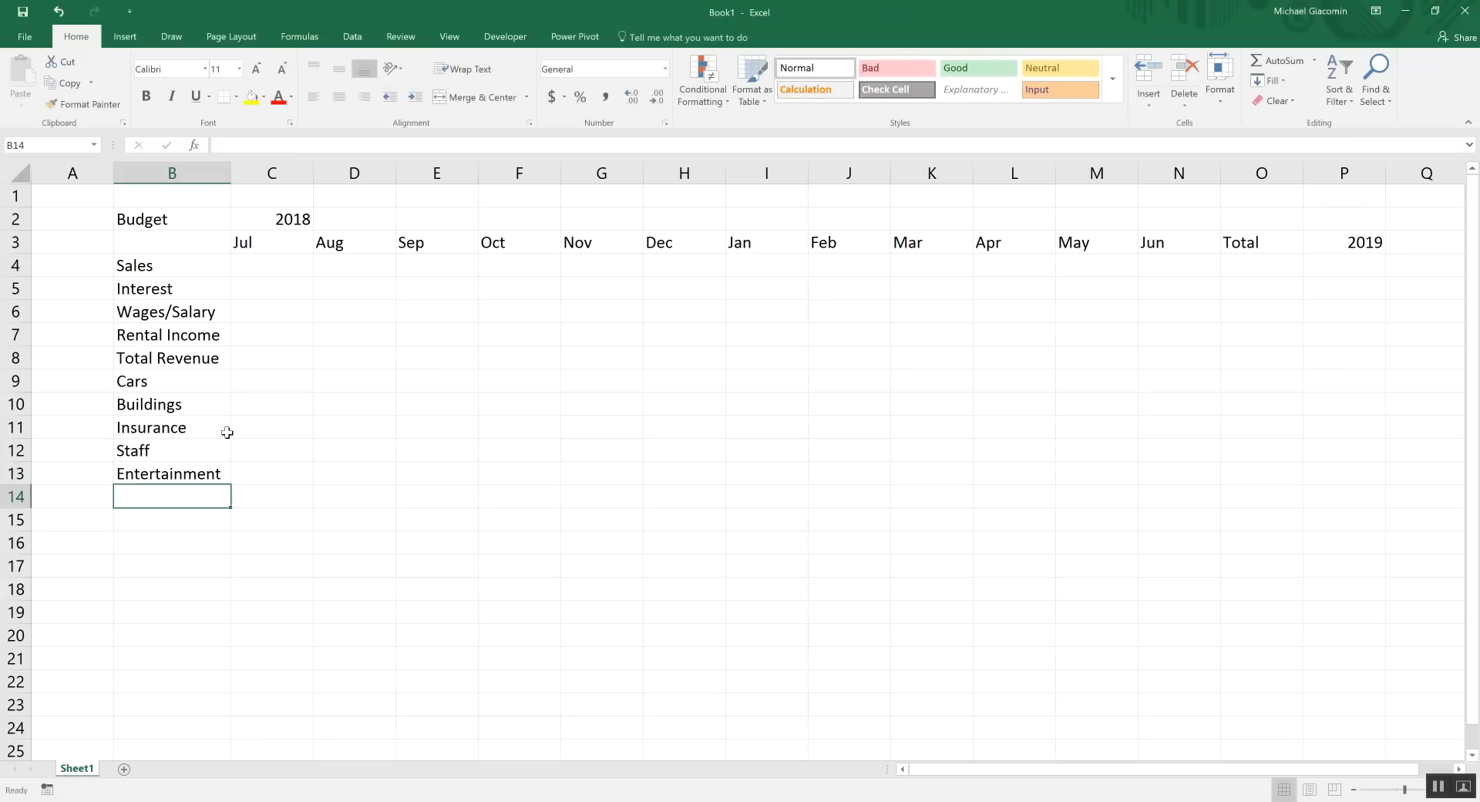
pyautogui.write('Depreciation')
pyautogui.press('Return')
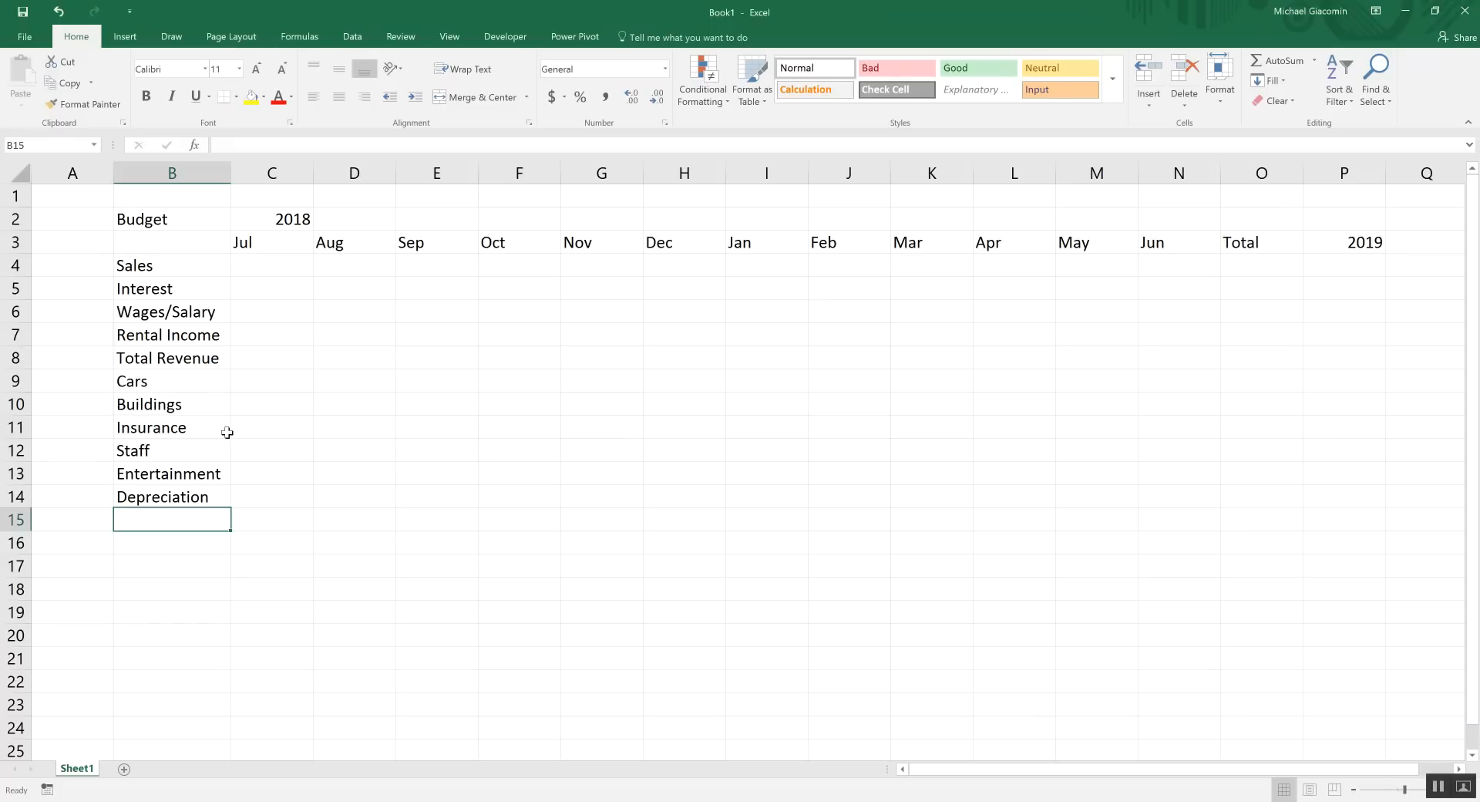
# Add Total Expenses in B15 and Net Profit/Loss in B16
pyautogui.write('Totql')
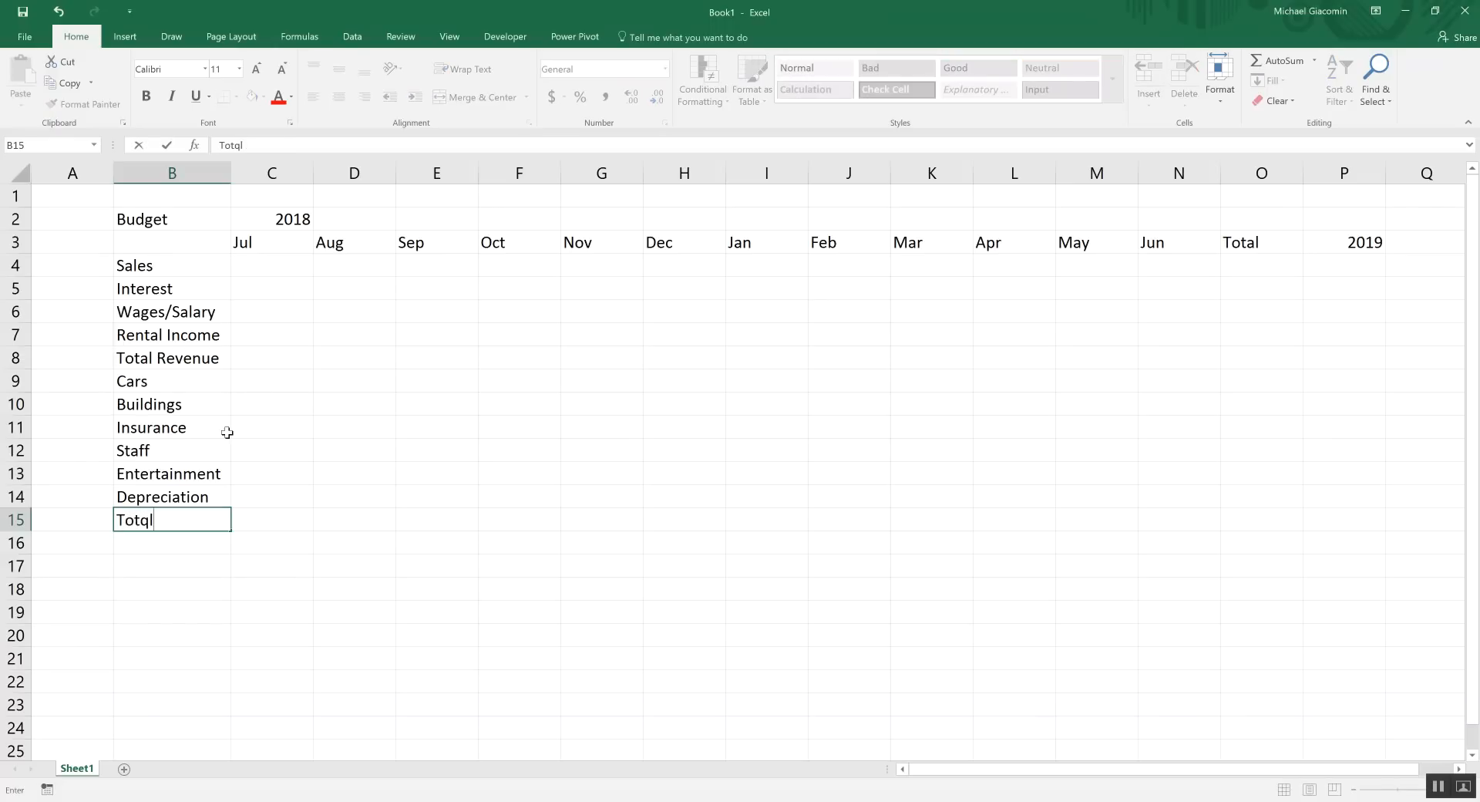
pyautogui.press('BackSpace')
pyautogui.press('BackSpace')
pyautogui.write('al Expenses')
pyautogui.press('Return')
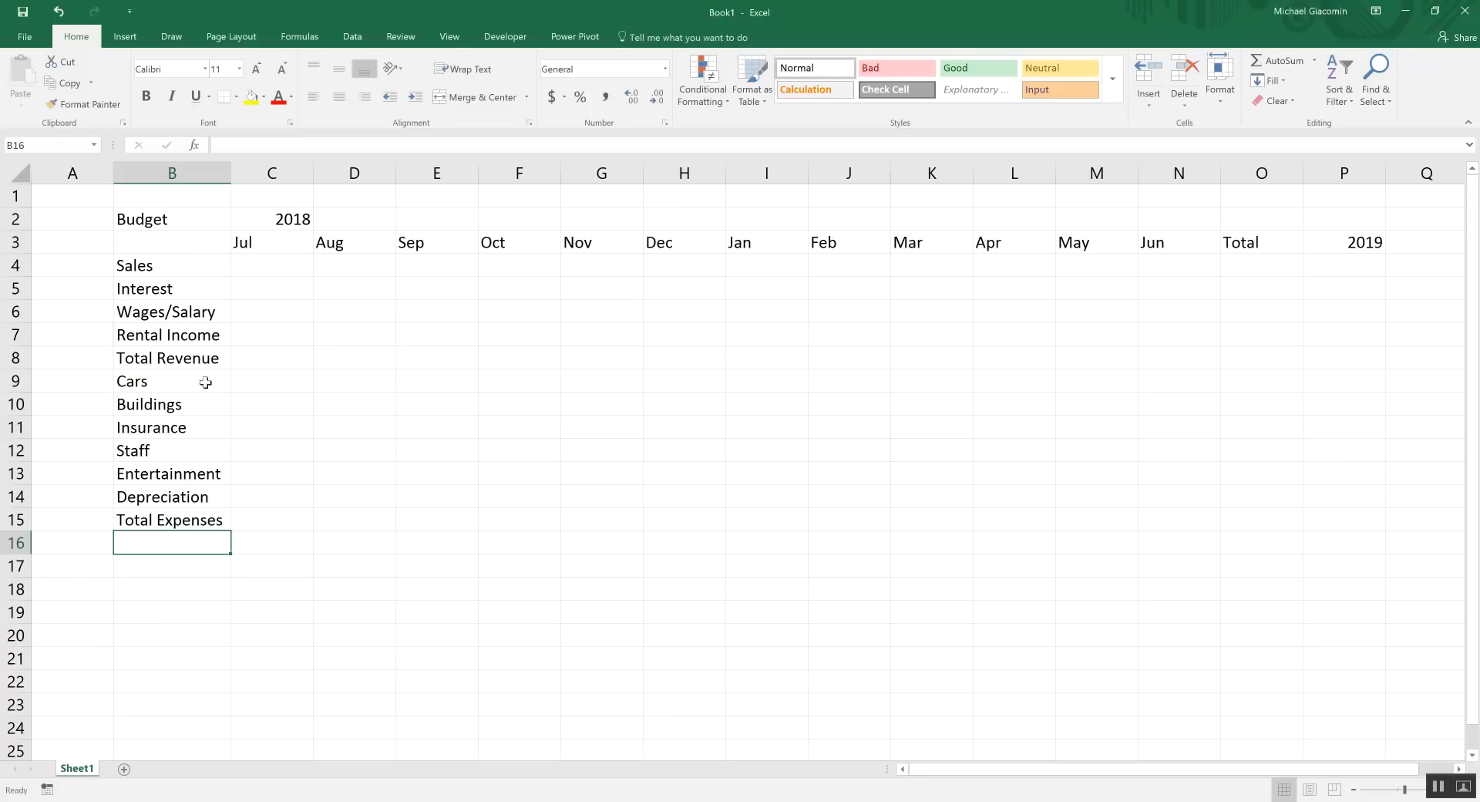
pyautogui.moveTo(180, 265); pyautogui.dragTo(181, 501)
pyautogui.click(162, 543)
pyautogui.write('Net Profit/Loss')
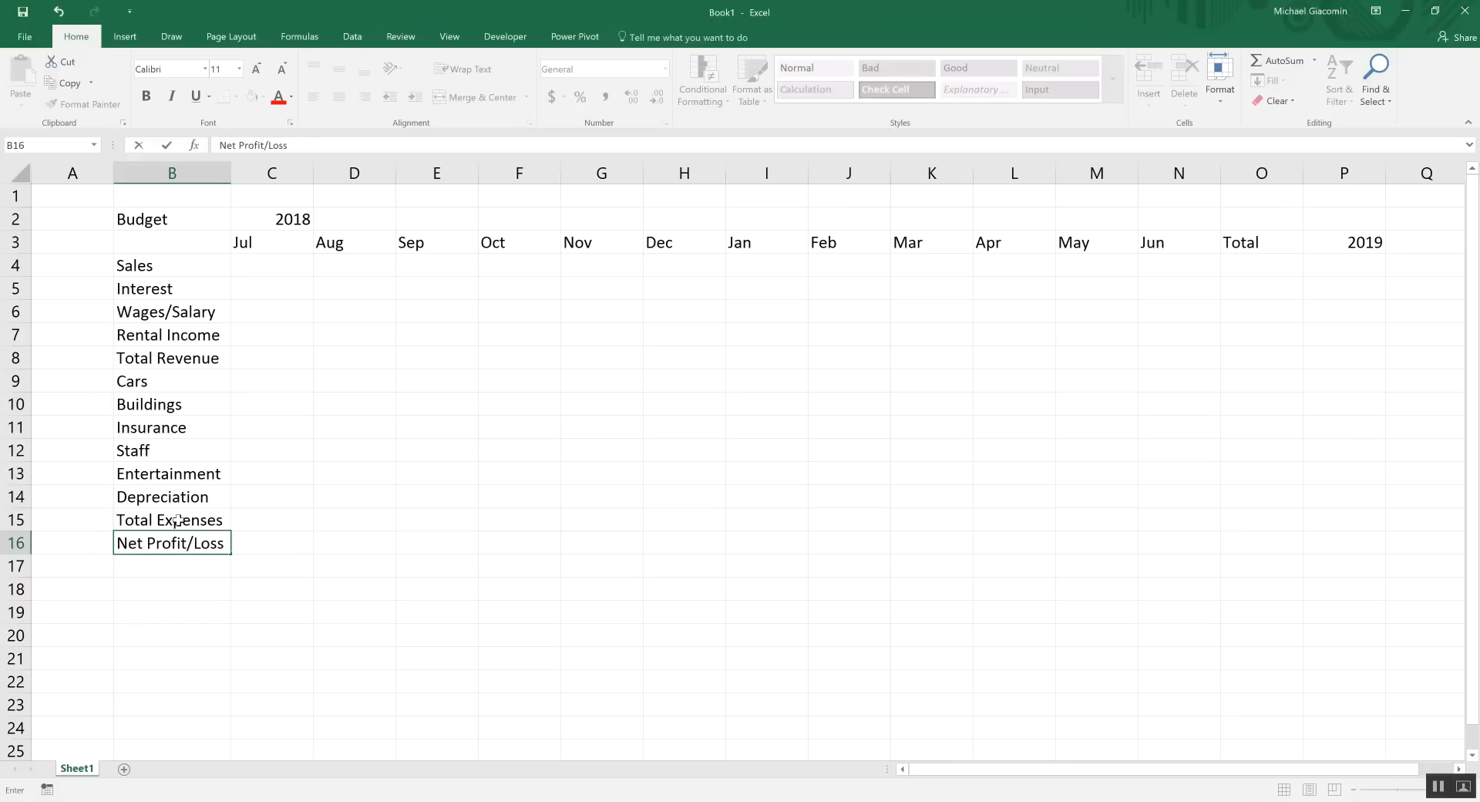
pyautogui.press('Return')
pyautogui.click(173, 541)
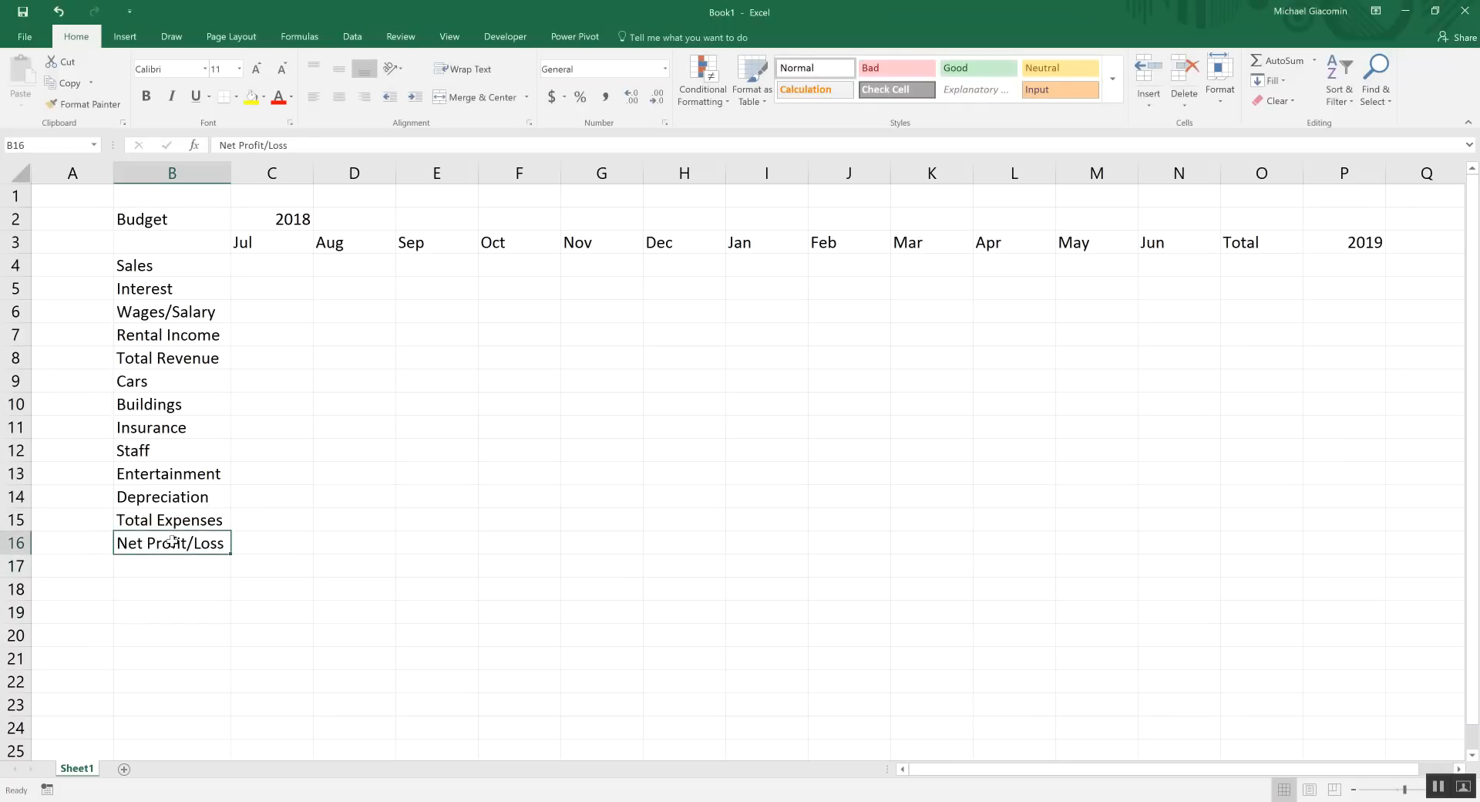
pyautogui.click(256, 543)
pyautogui.moveTo(257, 544); pyautogui.dragTo(709, 549)
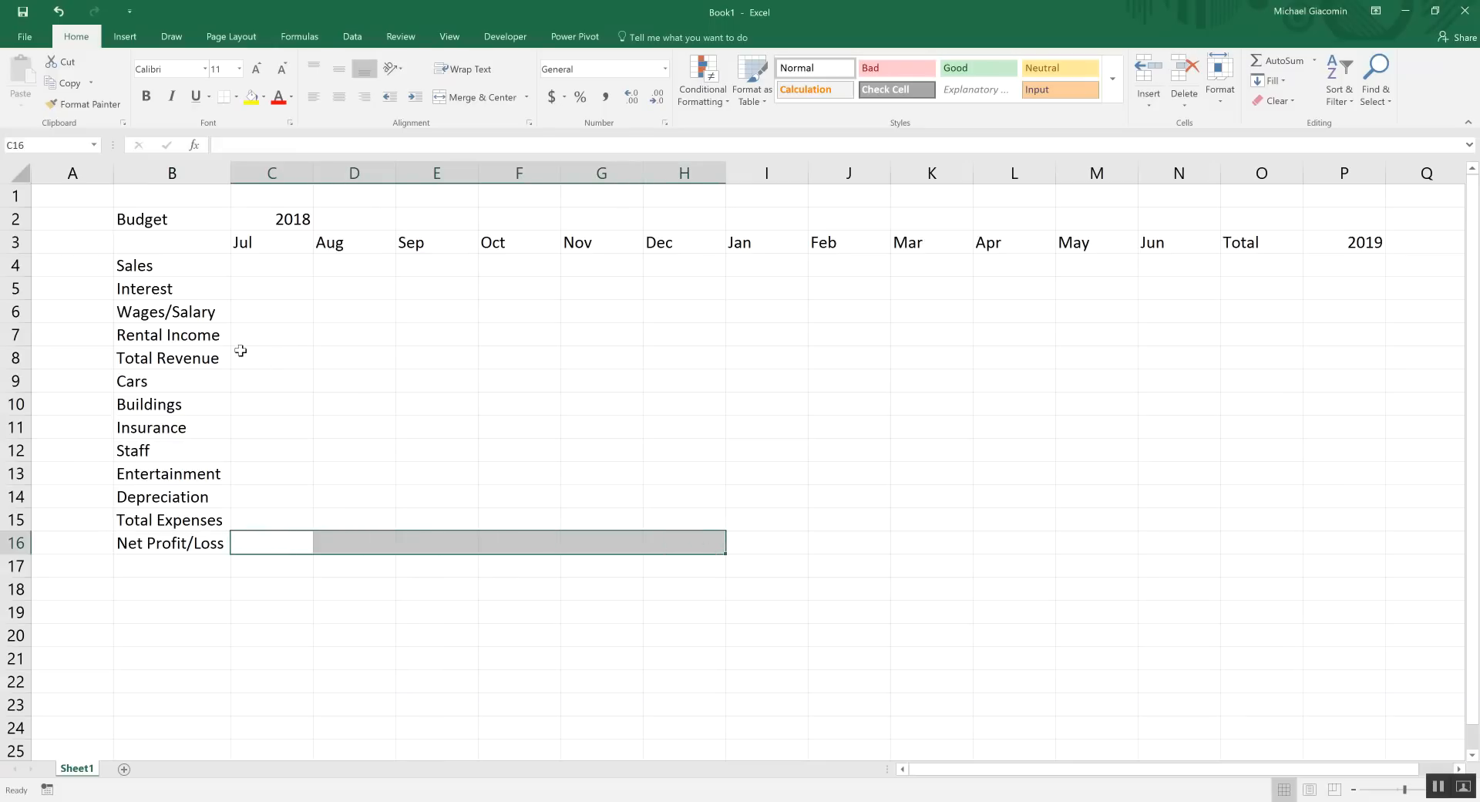
# Put =SUM(C4:C7) in C8 for Total Revenue and fill it across to June
pyautogui.click(266, 356)
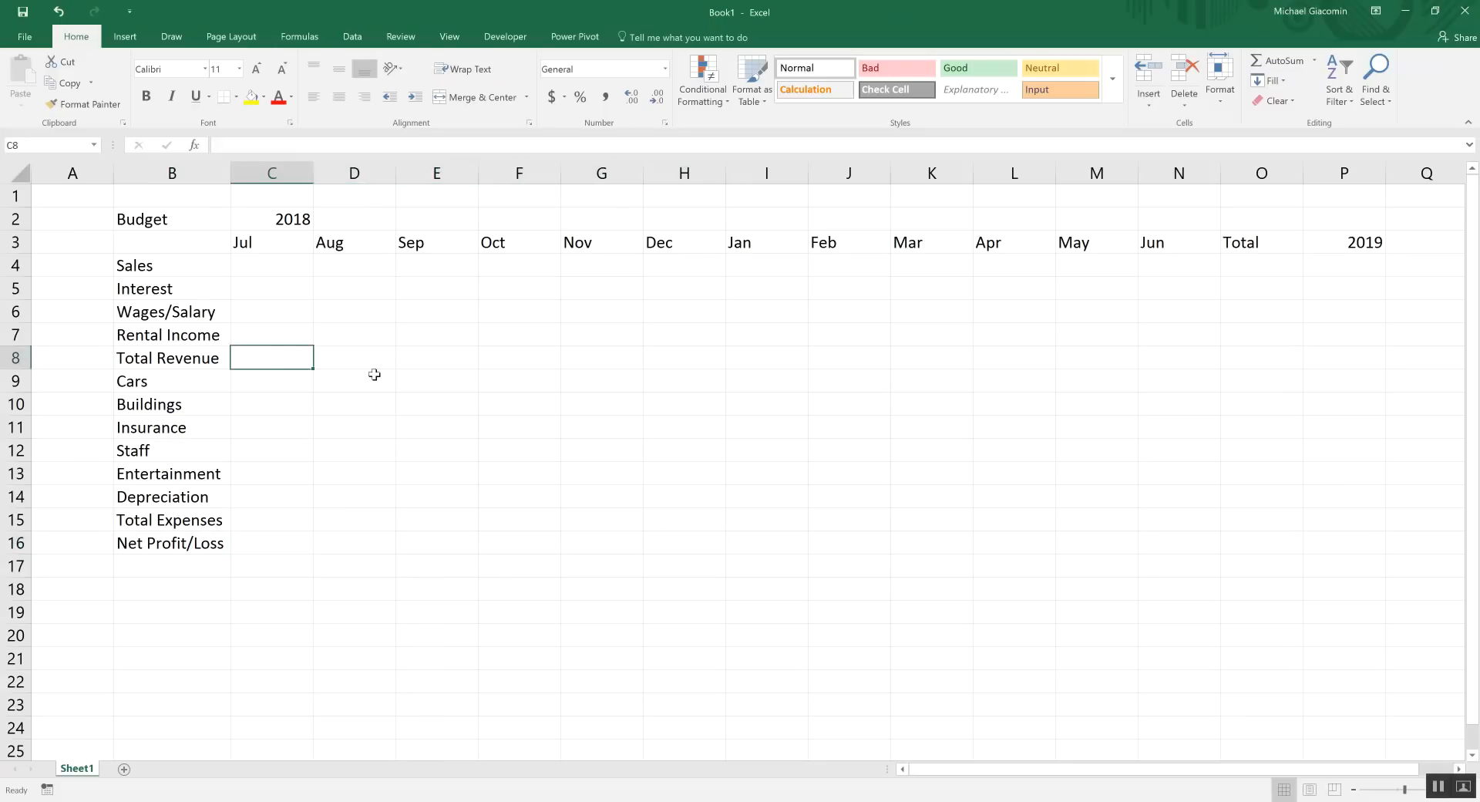
pyautogui.click(263, 330)
pyautogui.click(287, 368)
pyautogui.write('=sum(')
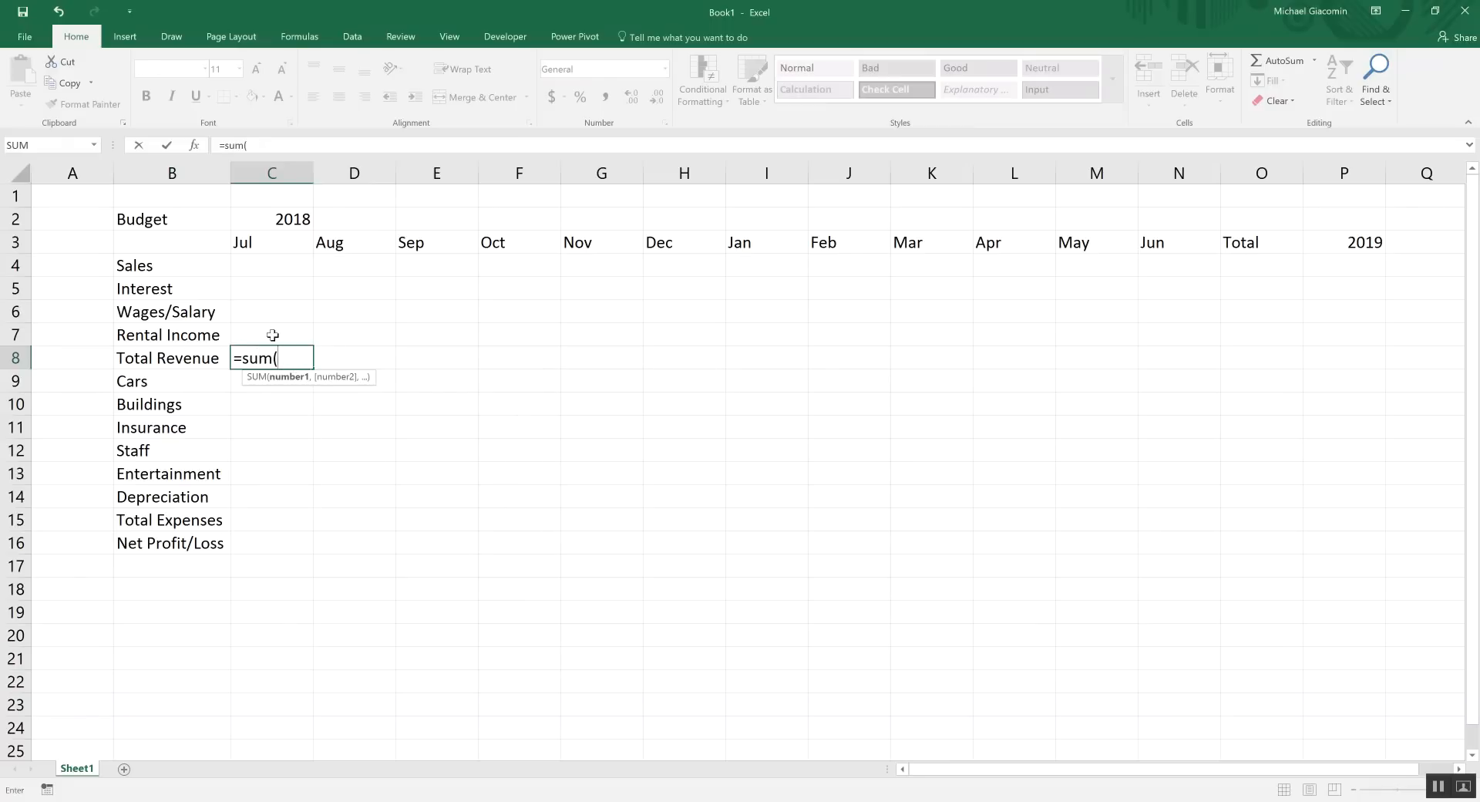
pyautogui.moveTo(272, 335); pyautogui.dragTo(263, 260)
pyautogui.press('Return')
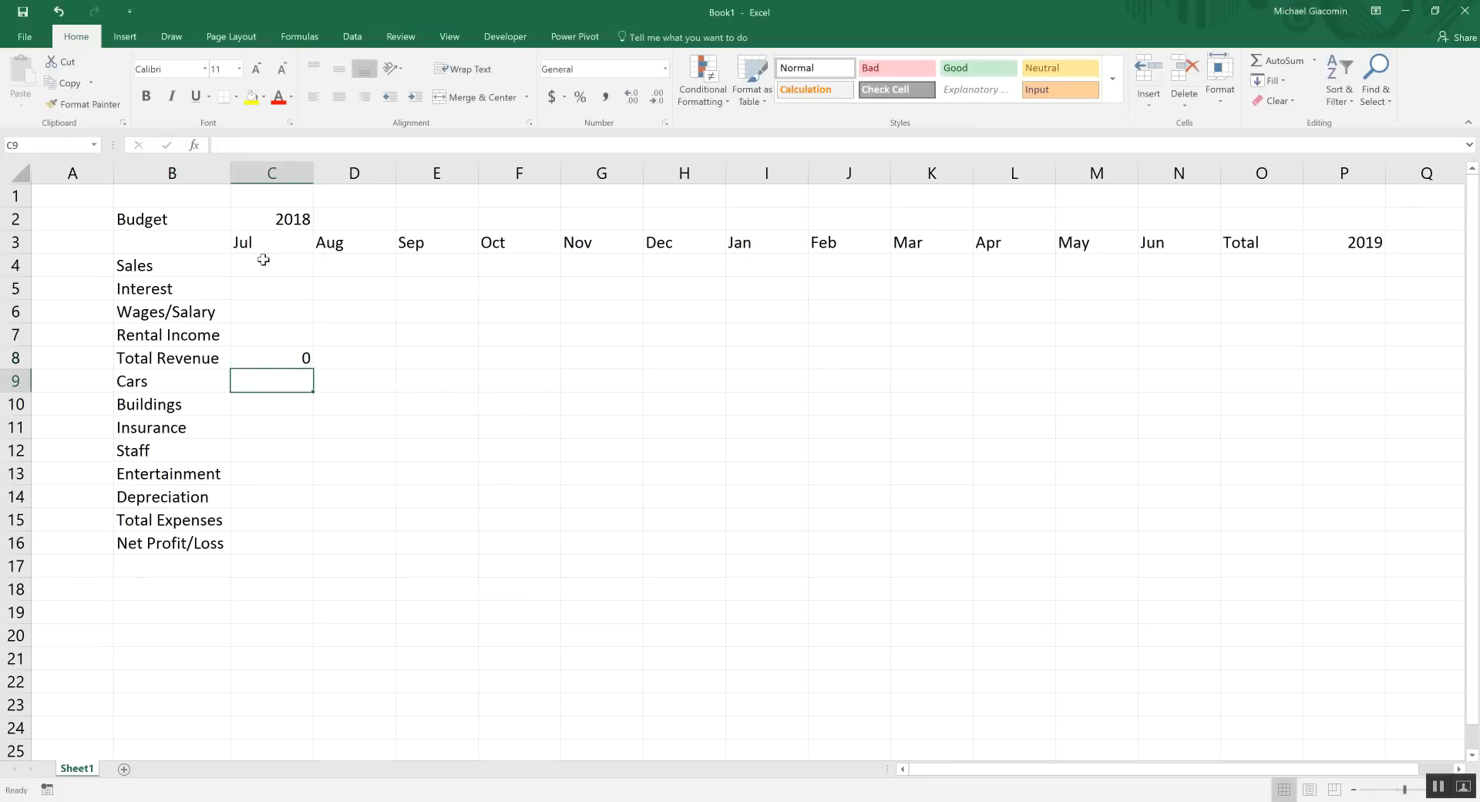
pyautogui.click(286, 357)
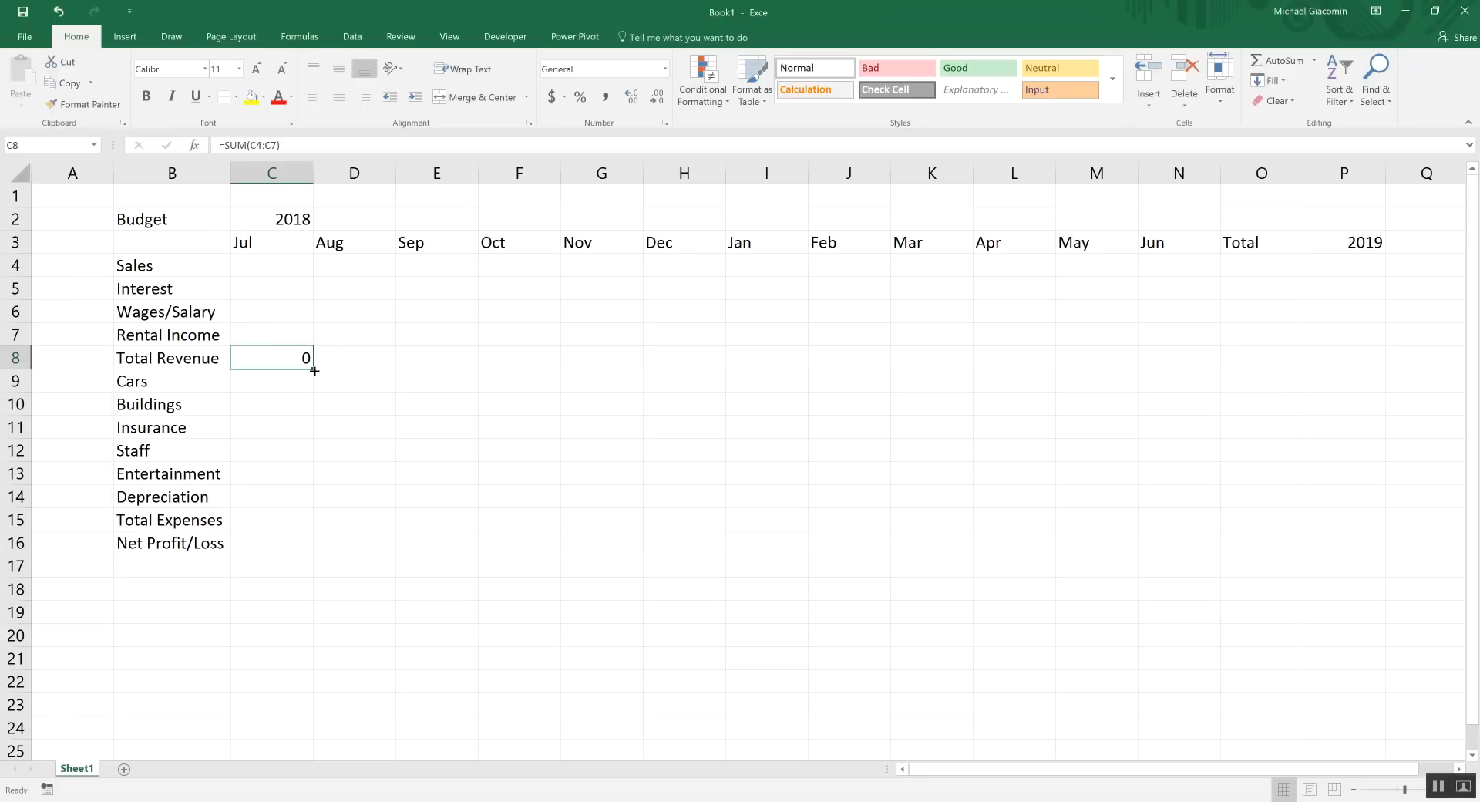
pyautogui.moveTo(316, 368); pyautogui.dragTo(1165, 360)
# Put =SUM(C9:C14) in C15 for Total Expenses and fill it across to June
pyautogui.moveTo(271, 275); pyautogui.dragTo(276, 329)
pyautogui.click(262, 381)
pyautogui.click(261, 521)
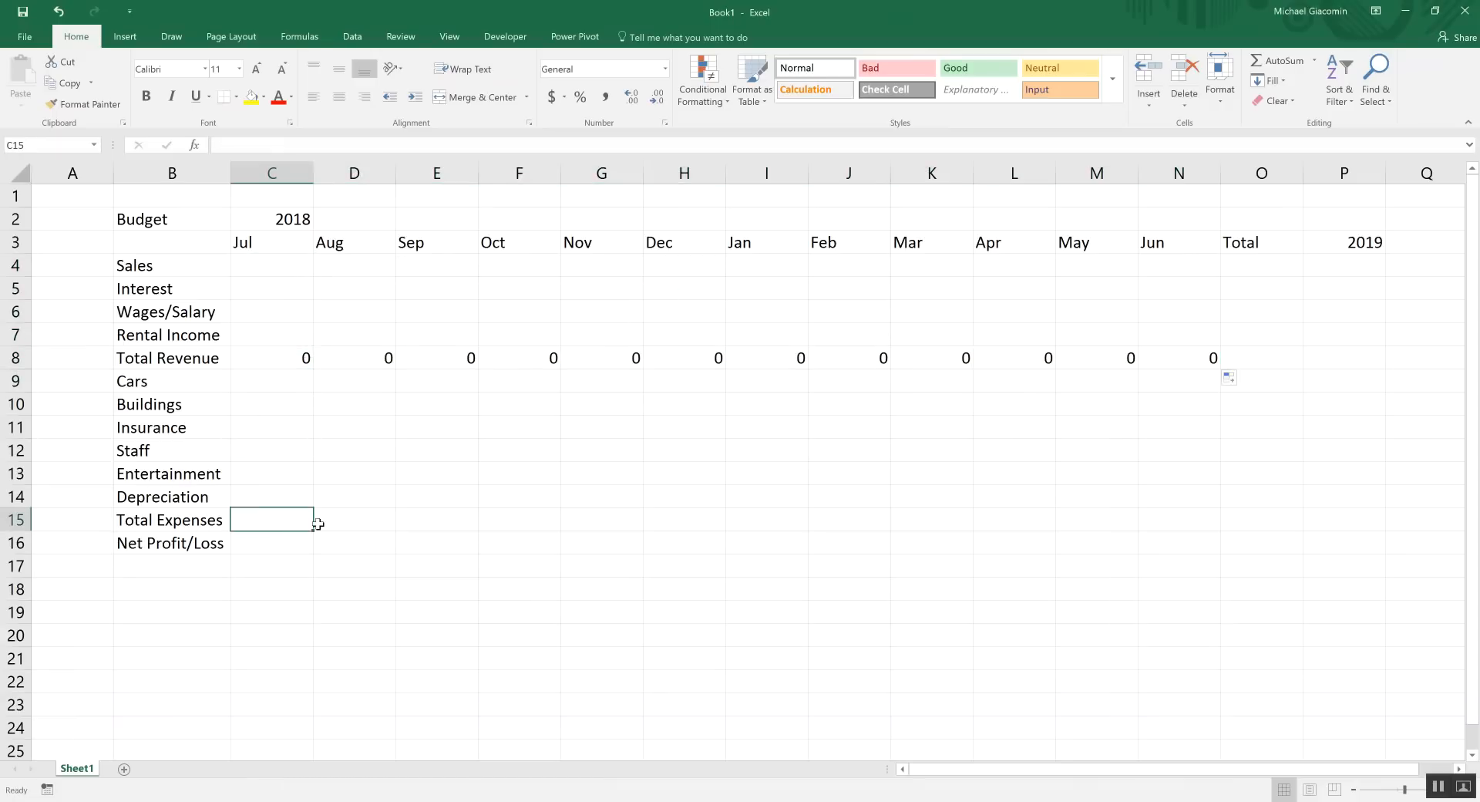
pyautogui.write('=sum(')
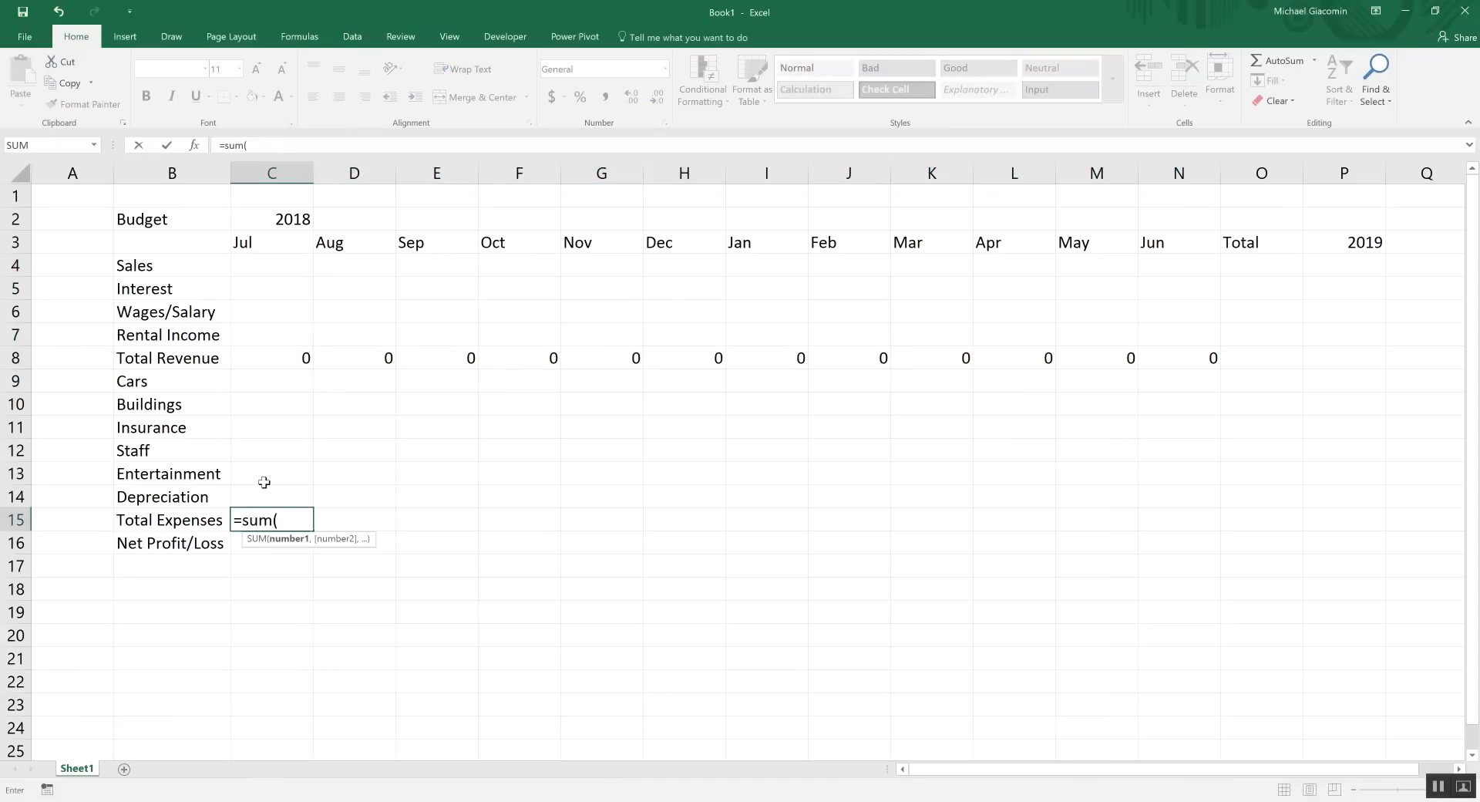
pyautogui.moveTo(263, 493); pyautogui.dragTo(264, 379)
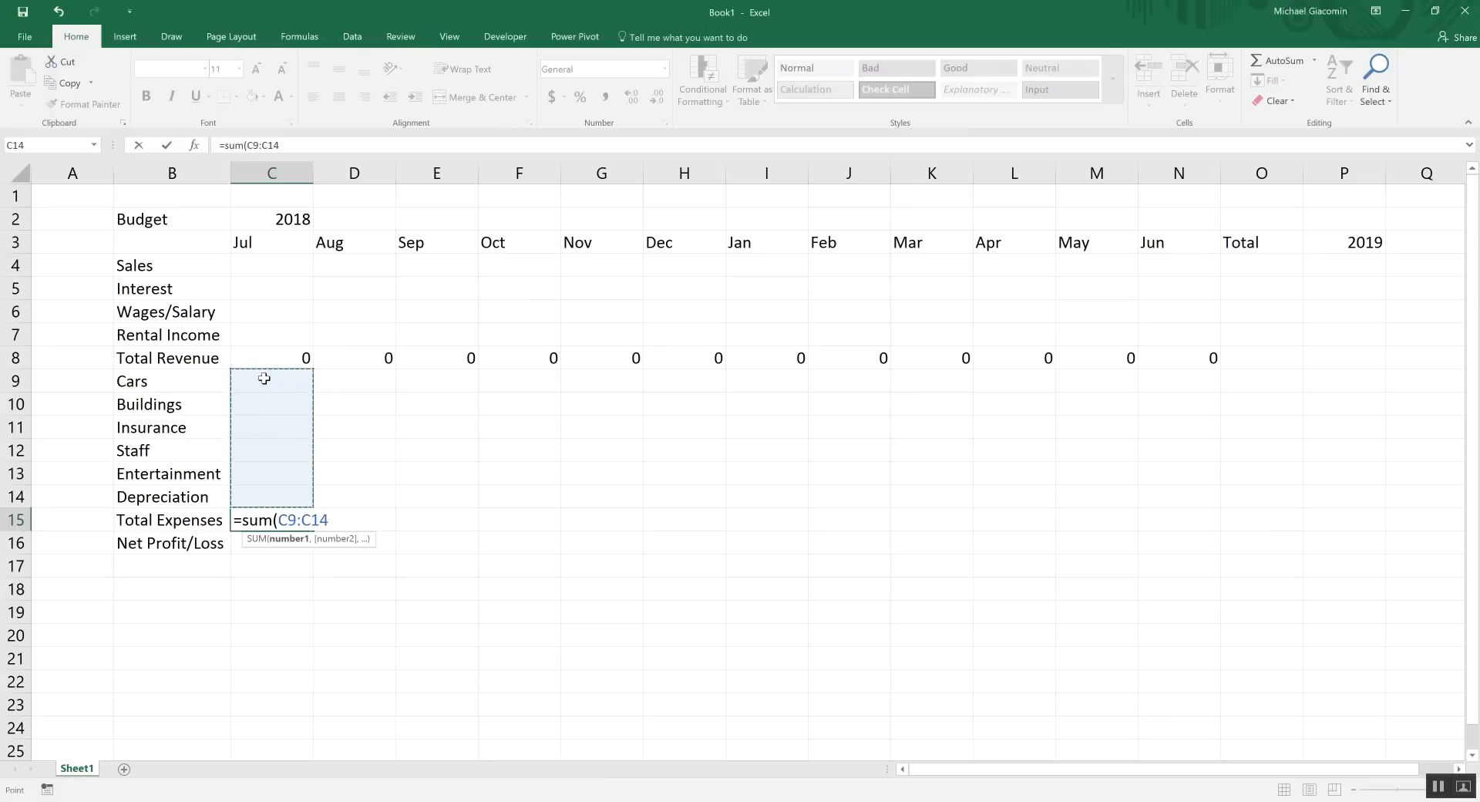
pyautogui.write(')')
pyautogui.press('Return')
pyautogui.click(299, 521)
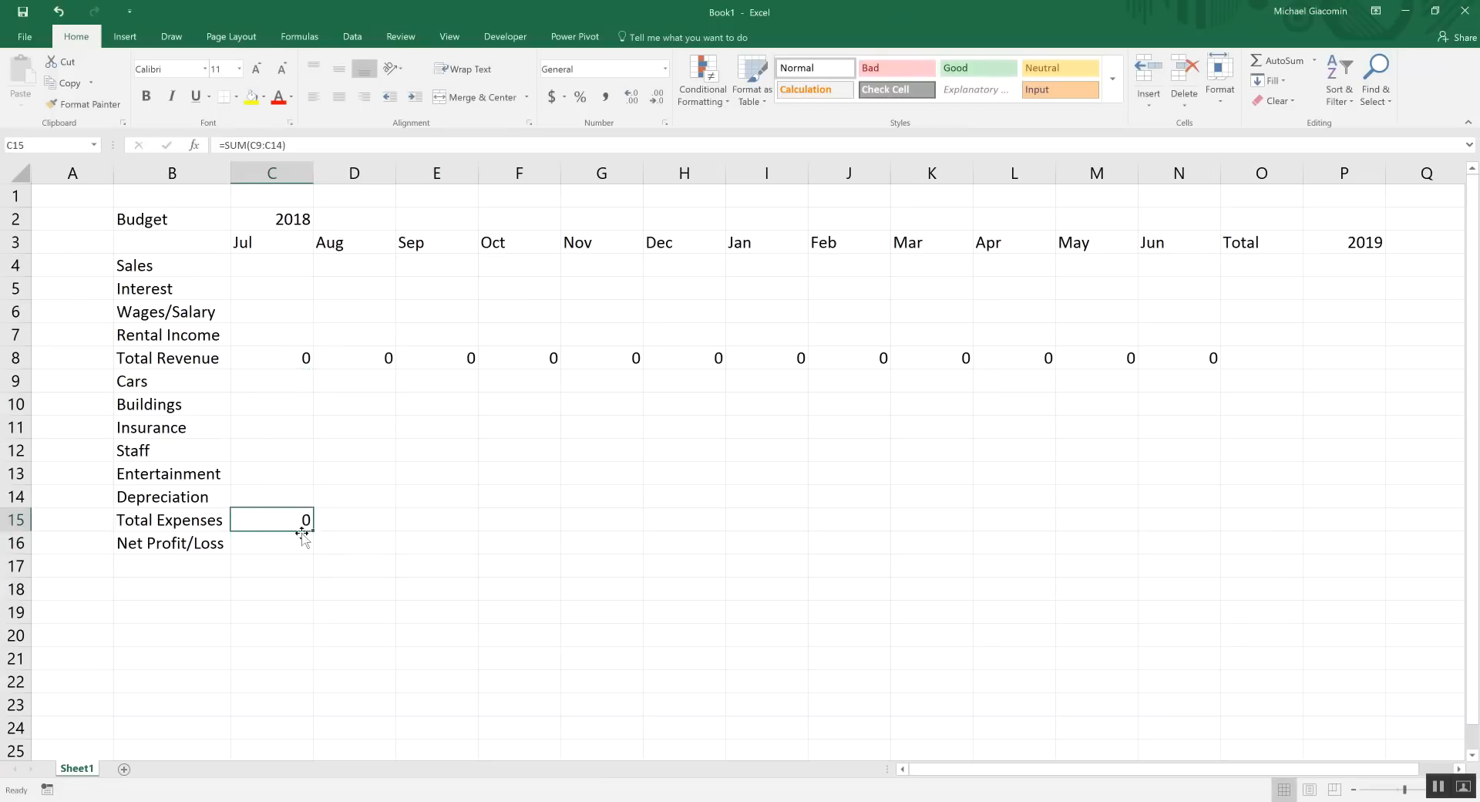
pyautogui.moveTo(313, 532); pyautogui.dragTo(1226, 562)
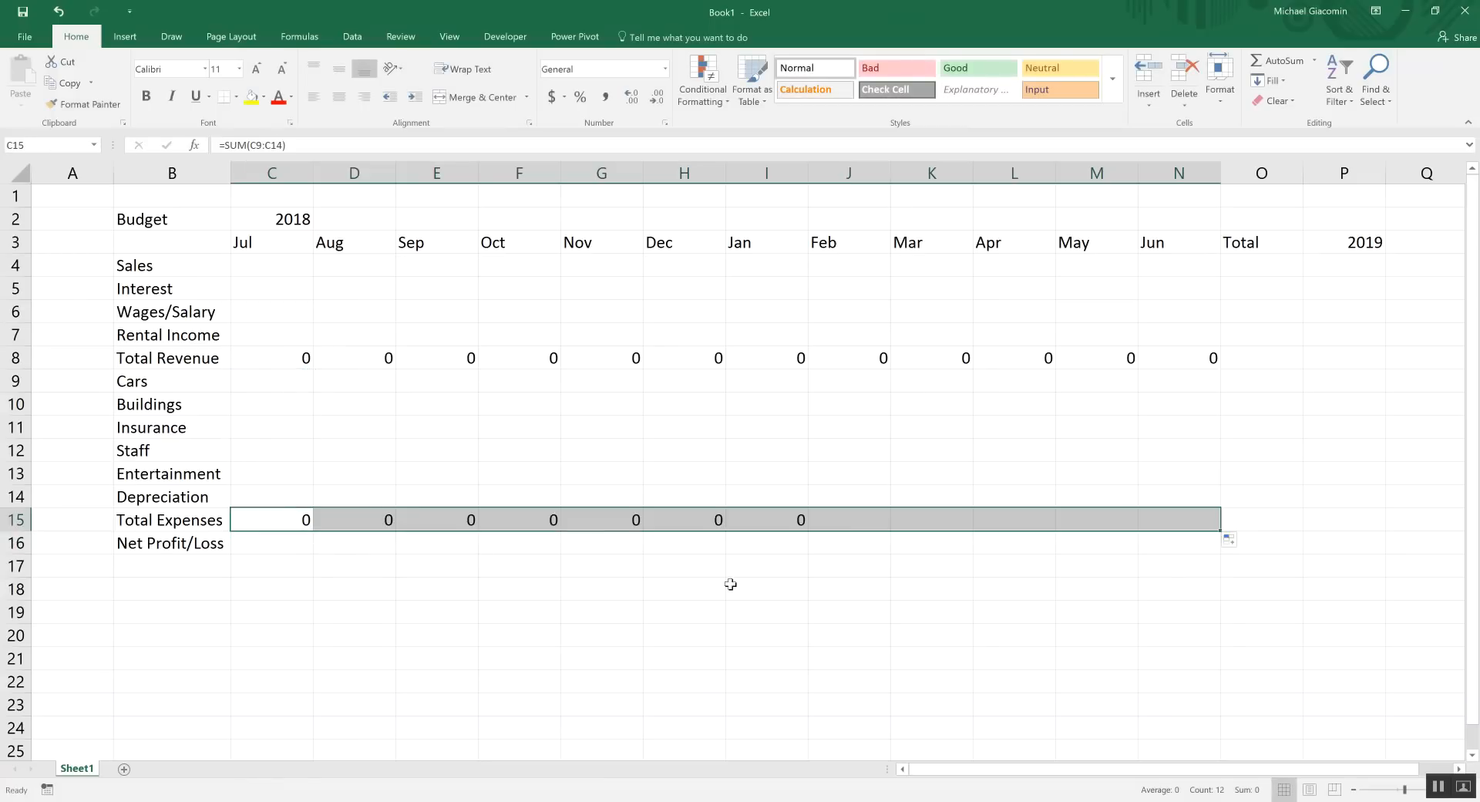
pyautogui.click(245, 549)
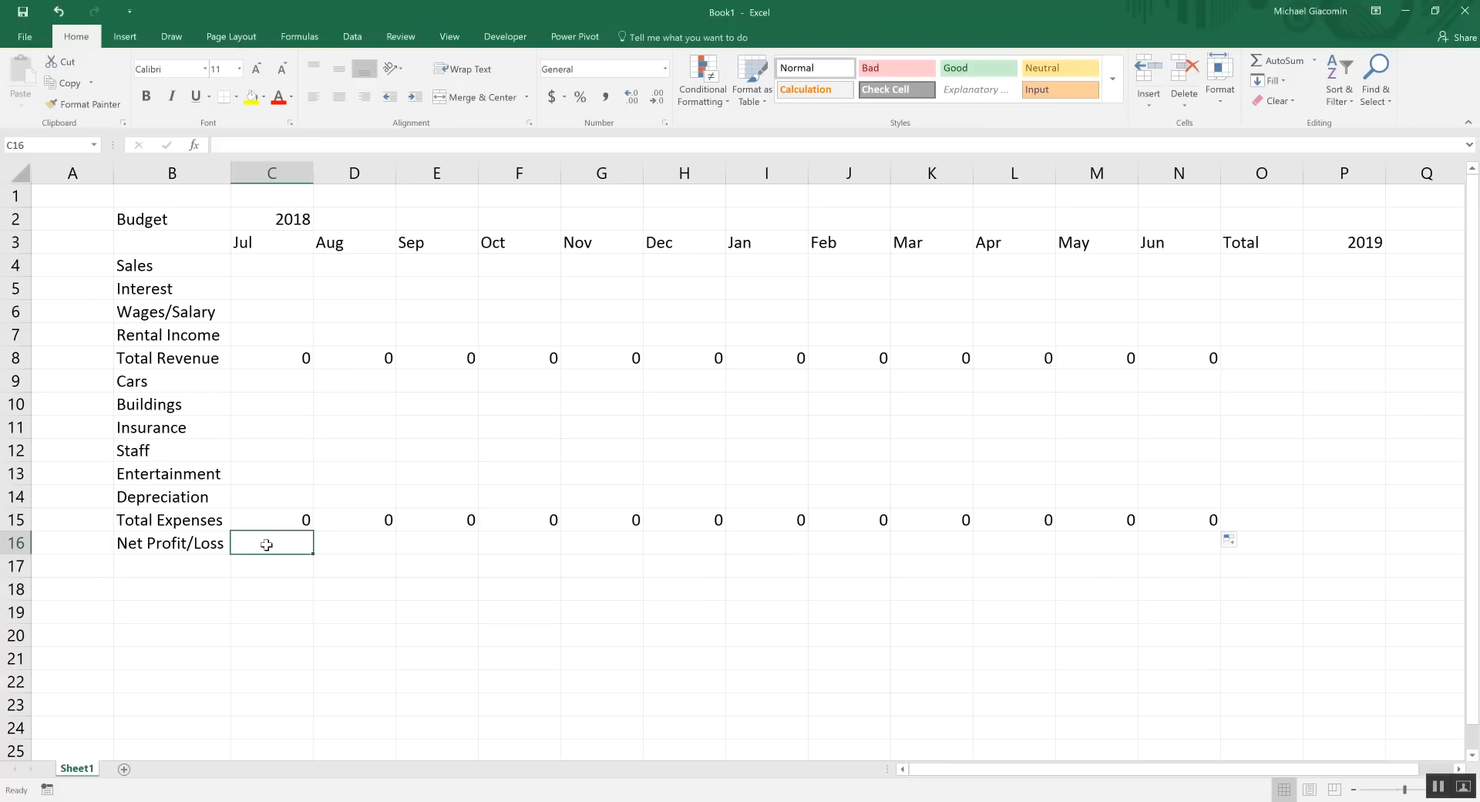
# Set Net Profit/Loss in C16 to =C8-C15 and fill it across to June
pyautogui.write('=')
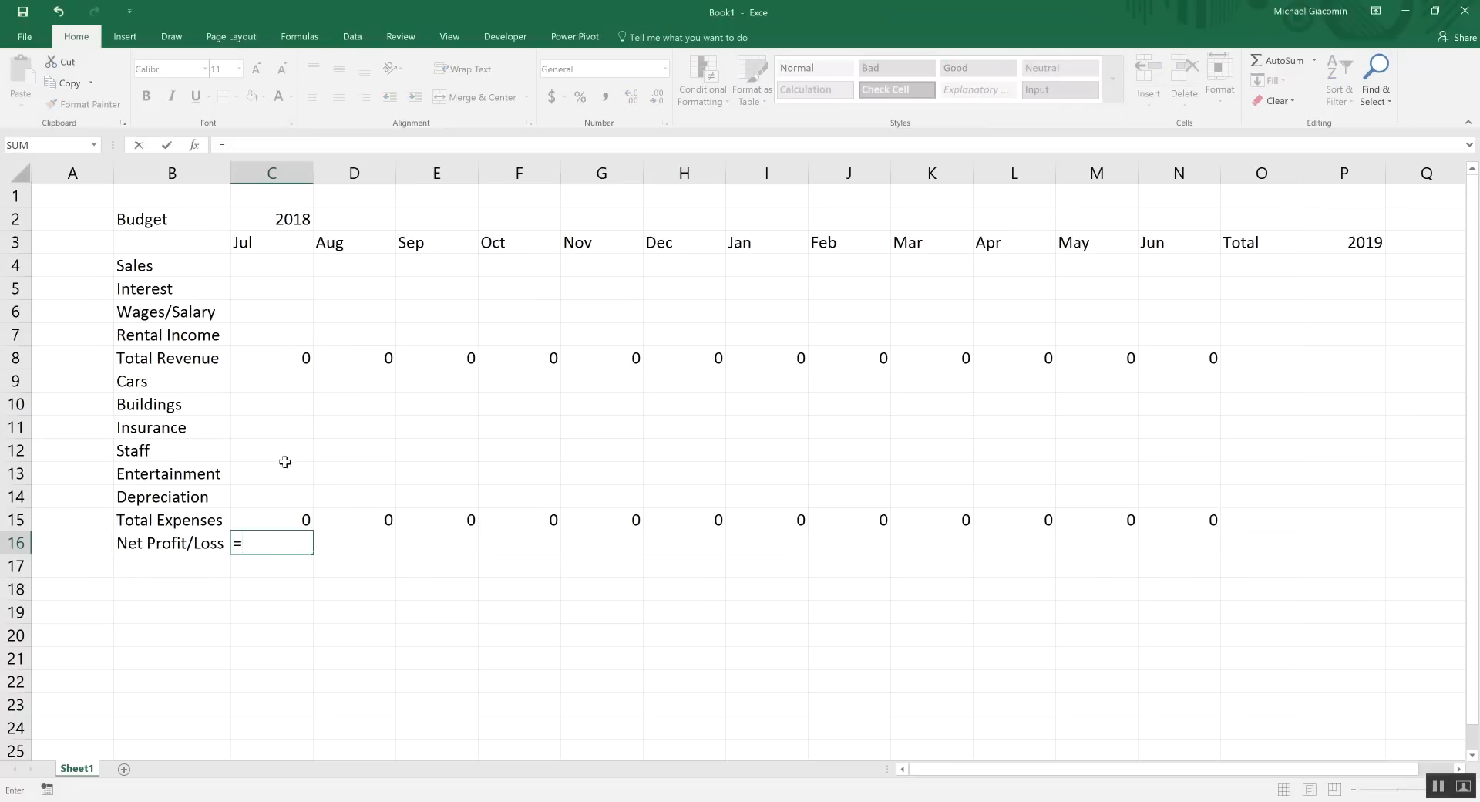
pyautogui.click(284, 354)
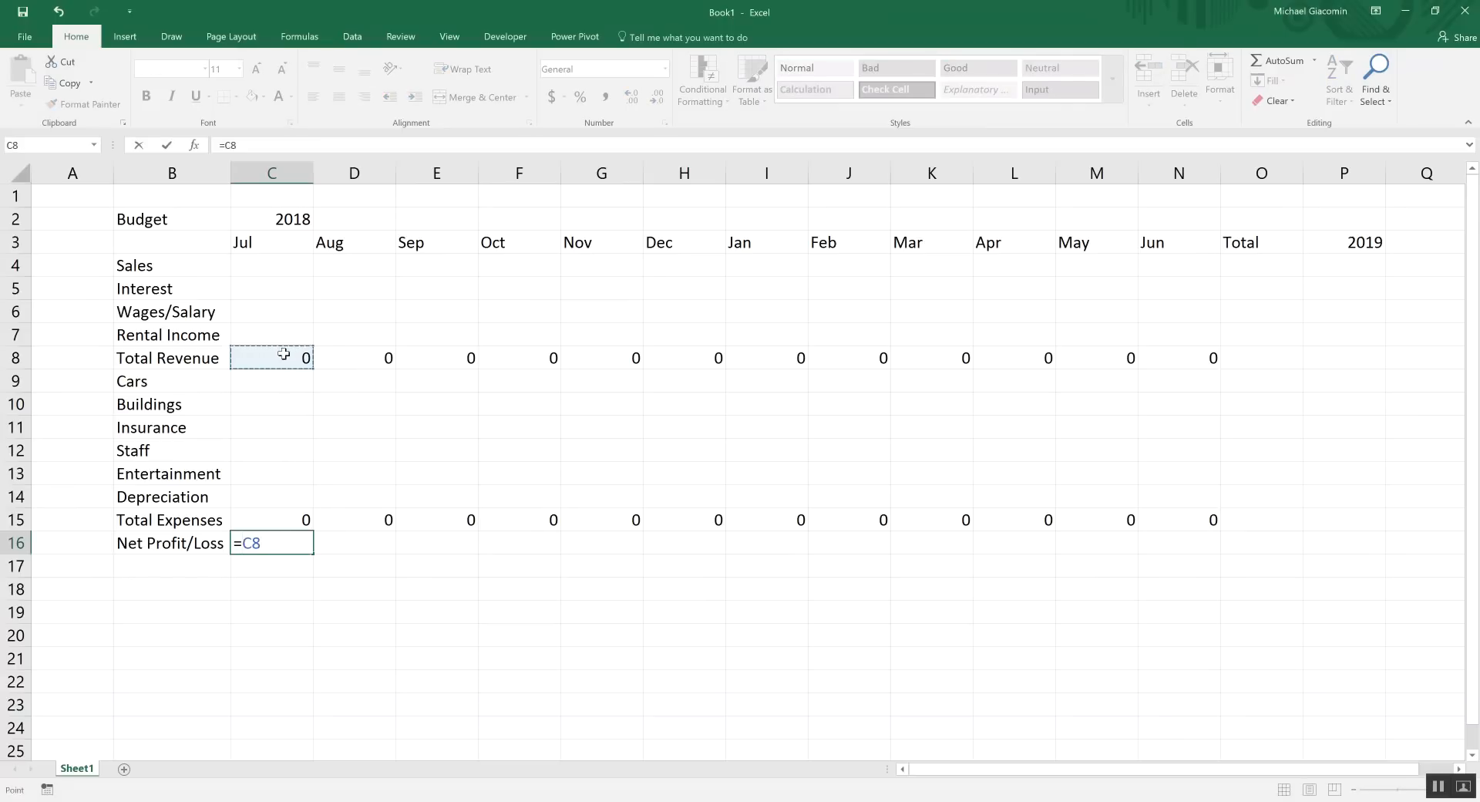
pyautogui.write('-')
pyautogui.click(277, 521)
pyautogui.press('Return')
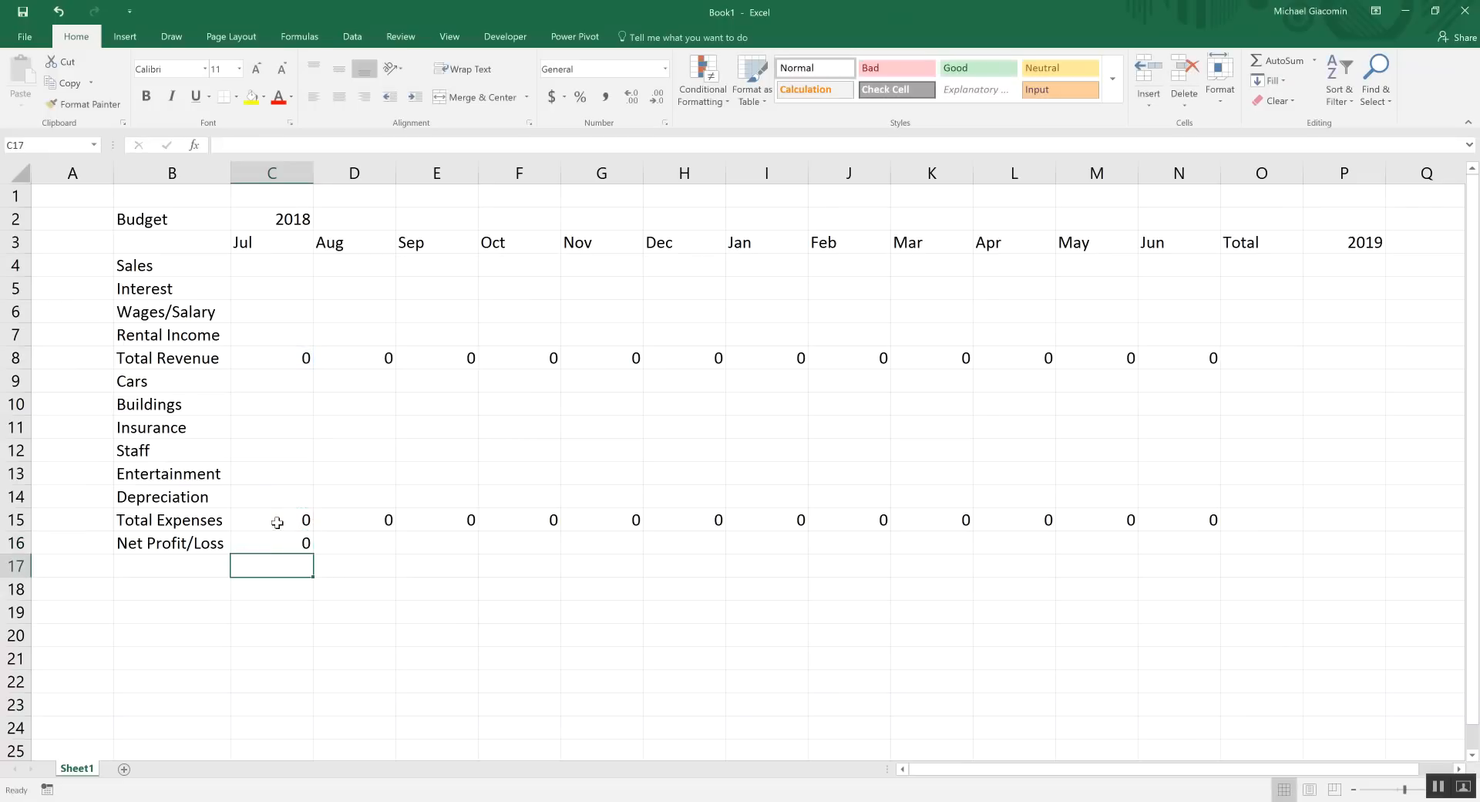
pyautogui.click(285, 539)
pyautogui.moveTo(313, 554); pyautogui.dragTo(1187, 563)
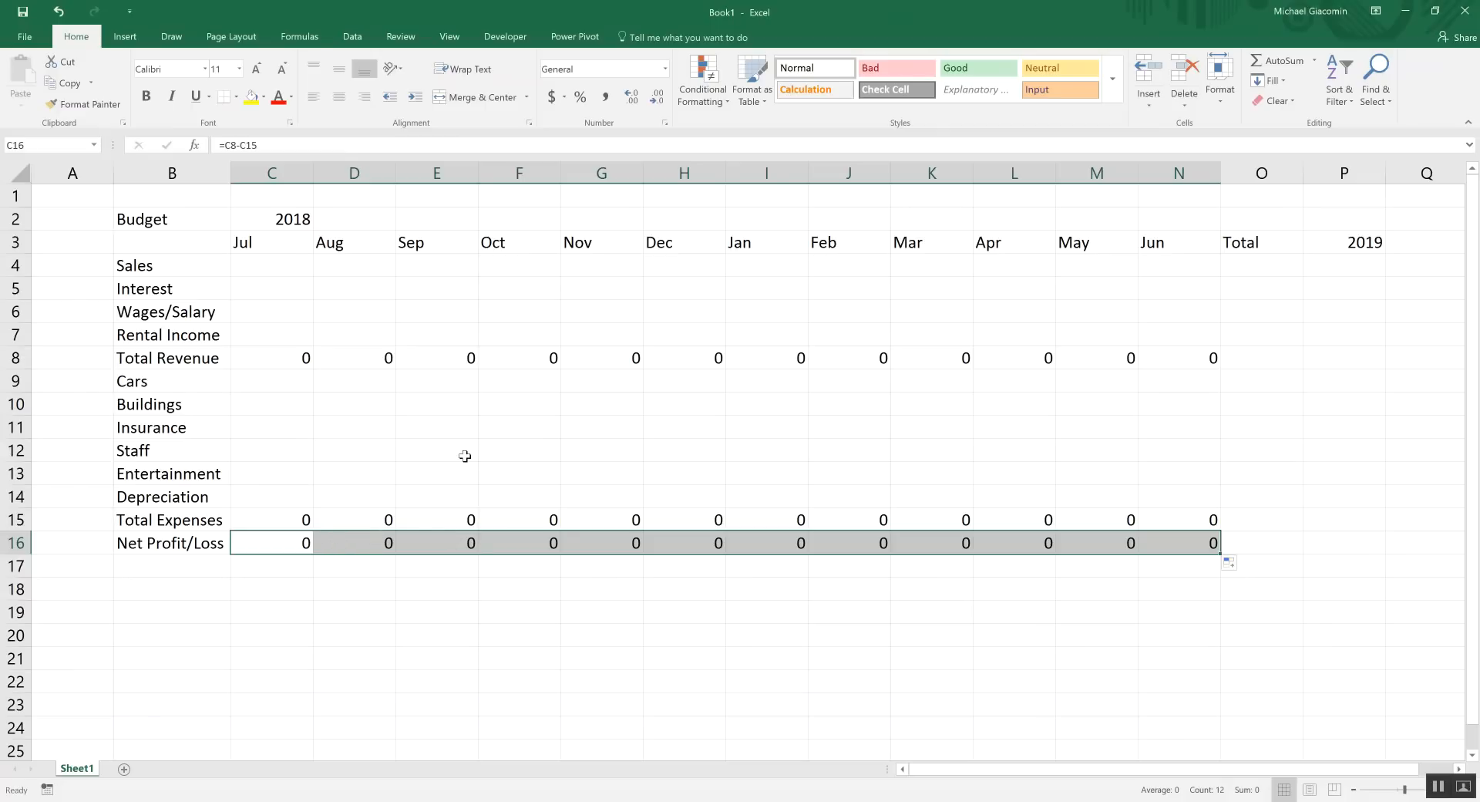
# Enter =SUM(C4:N4) in O4 and fill the Total formula down to O16
pyautogui.click(1240, 265)
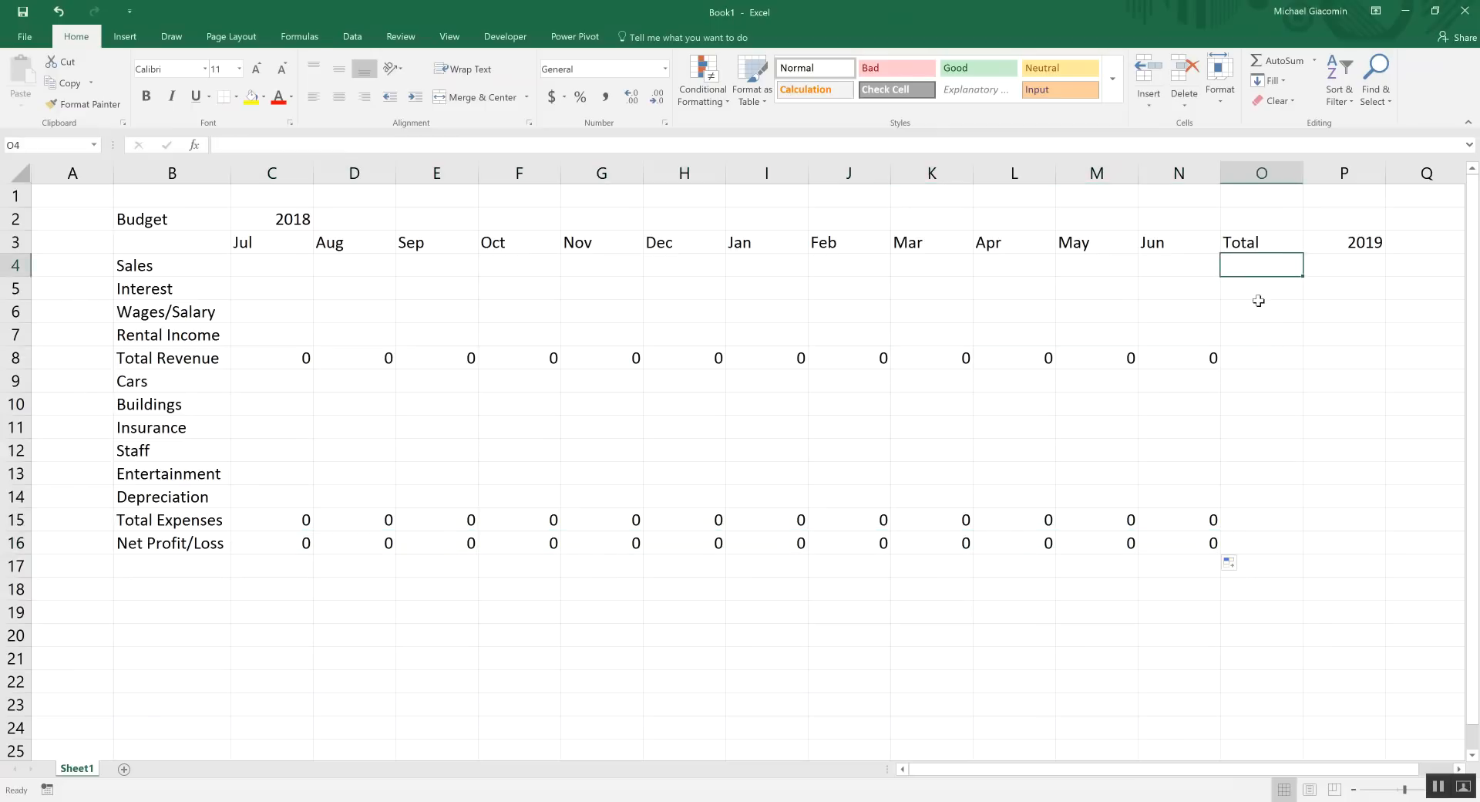
pyautogui.write('=')
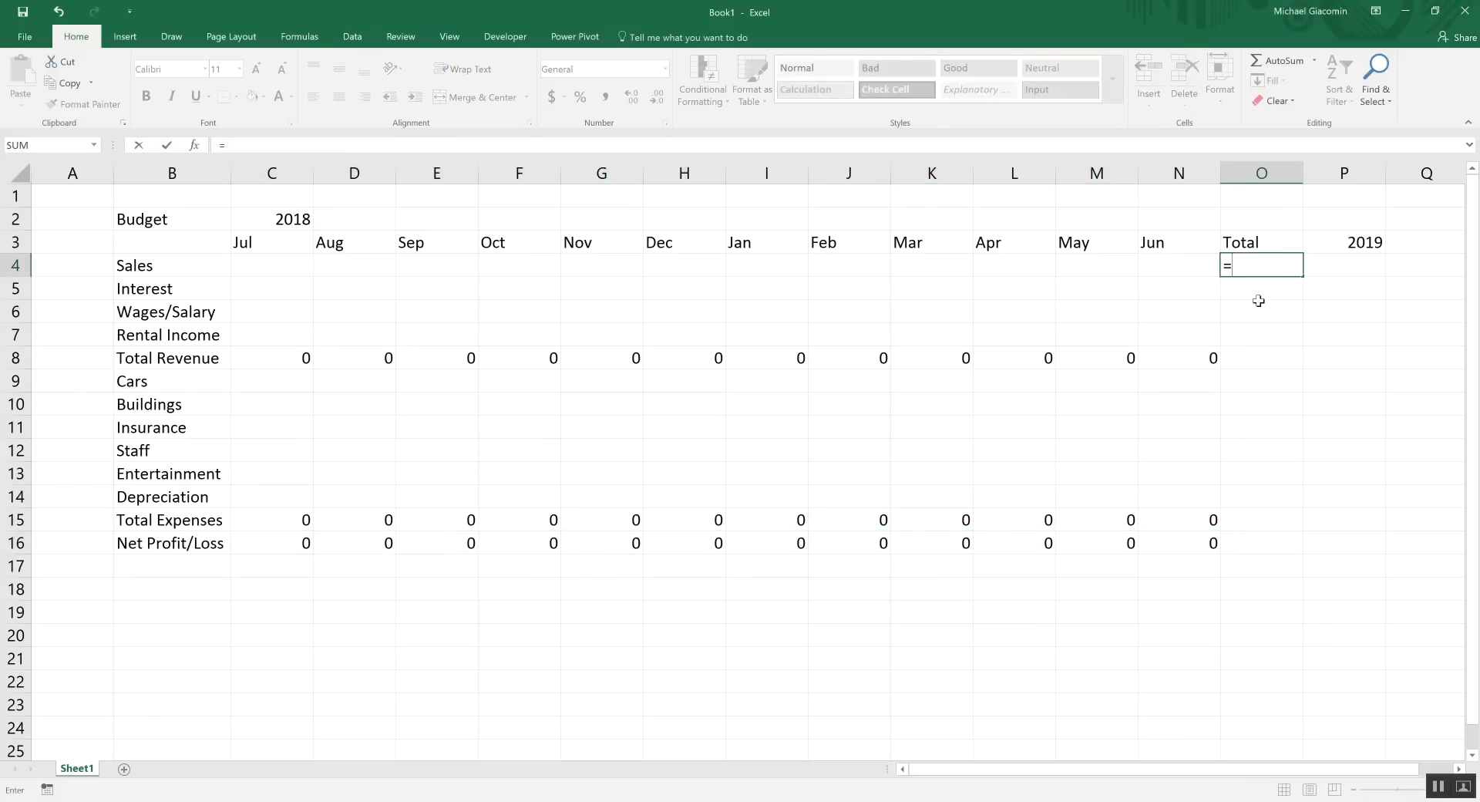
pyautogui.write('sum(')
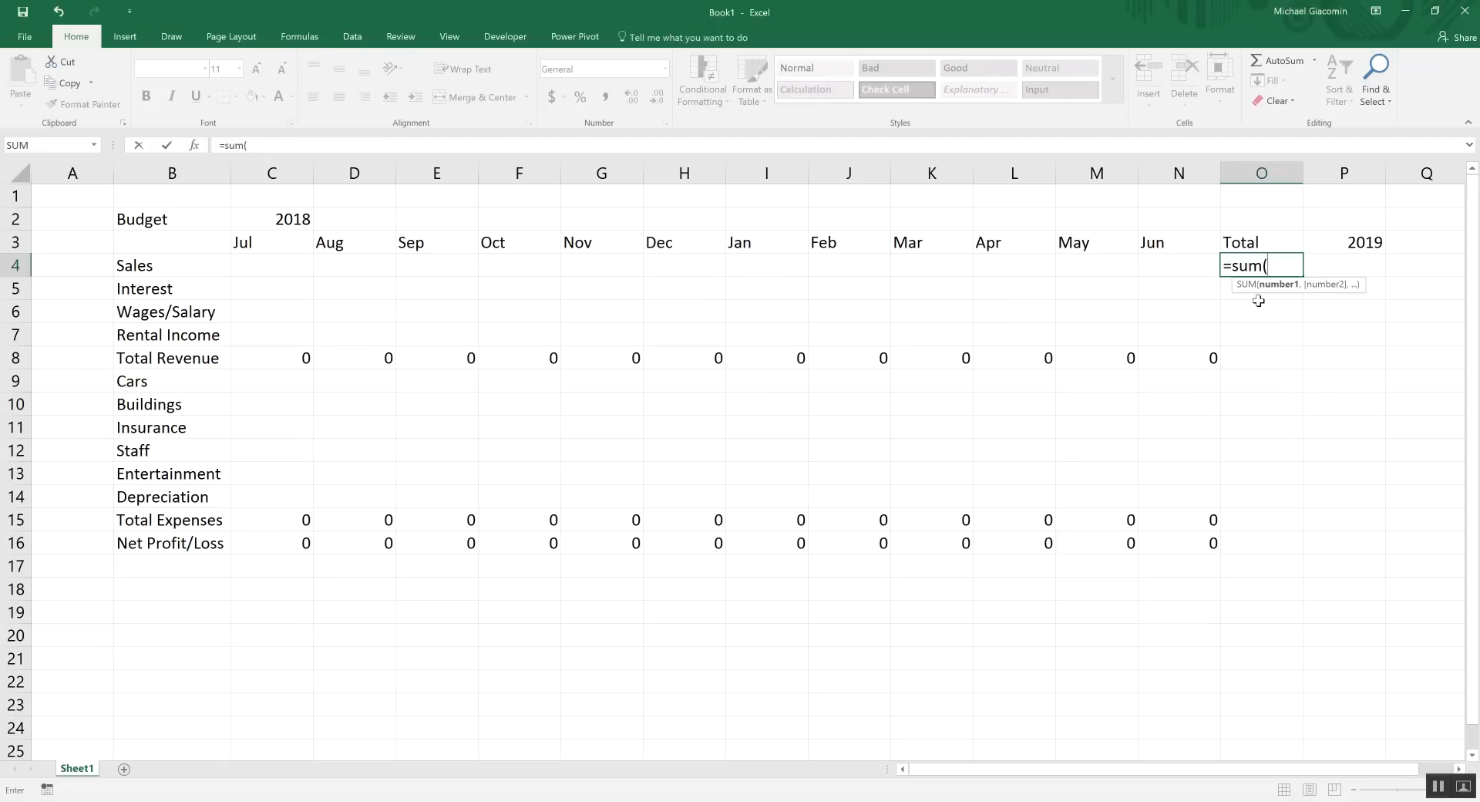
pyautogui.moveTo(1173, 263); pyautogui.dragTo(261, 273)
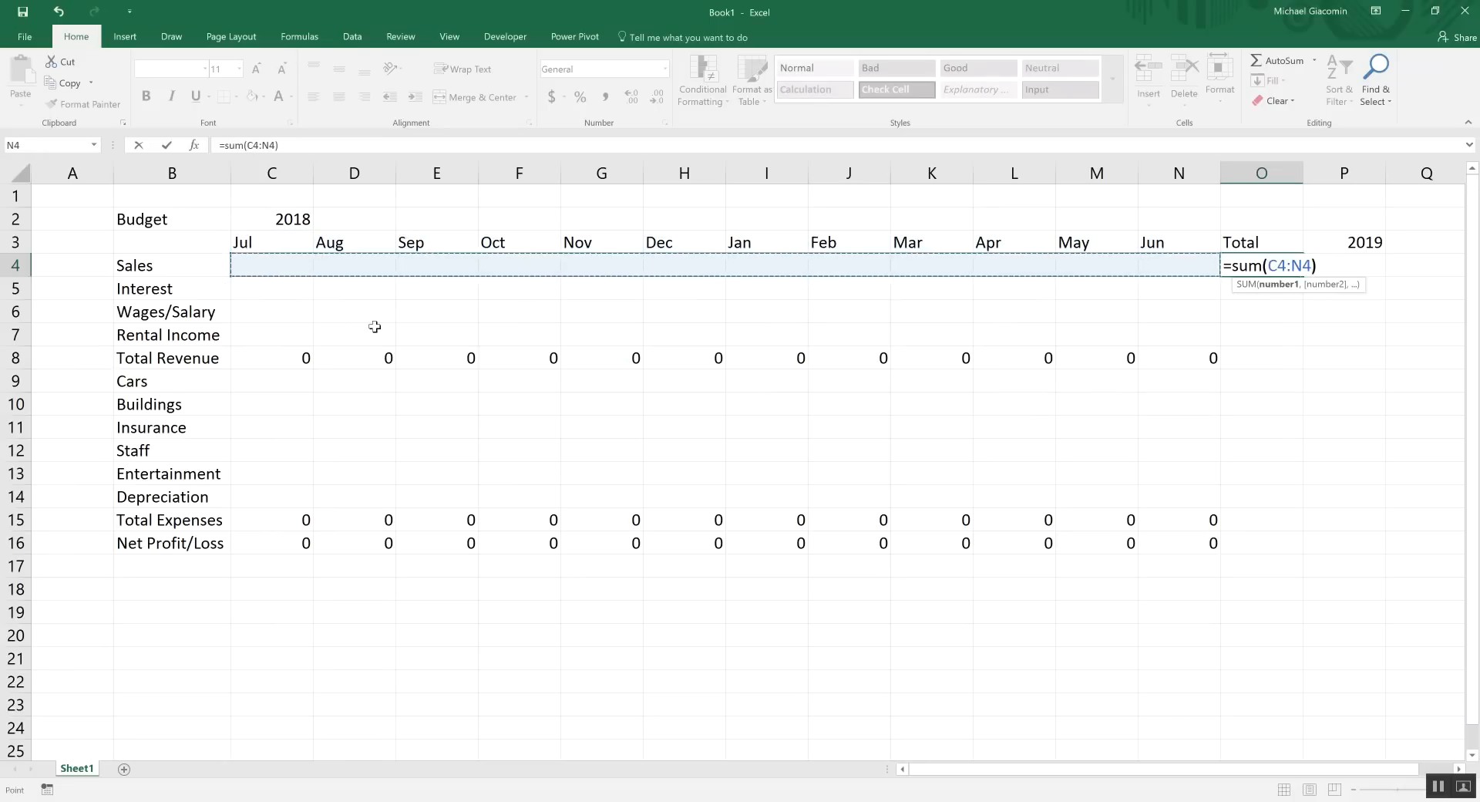
pyautogui.press('Return')
pyautogui.click(1278, 265)
pyautogui.moveTo(1303, 276); pyautogui.dragTo(1303, 550)
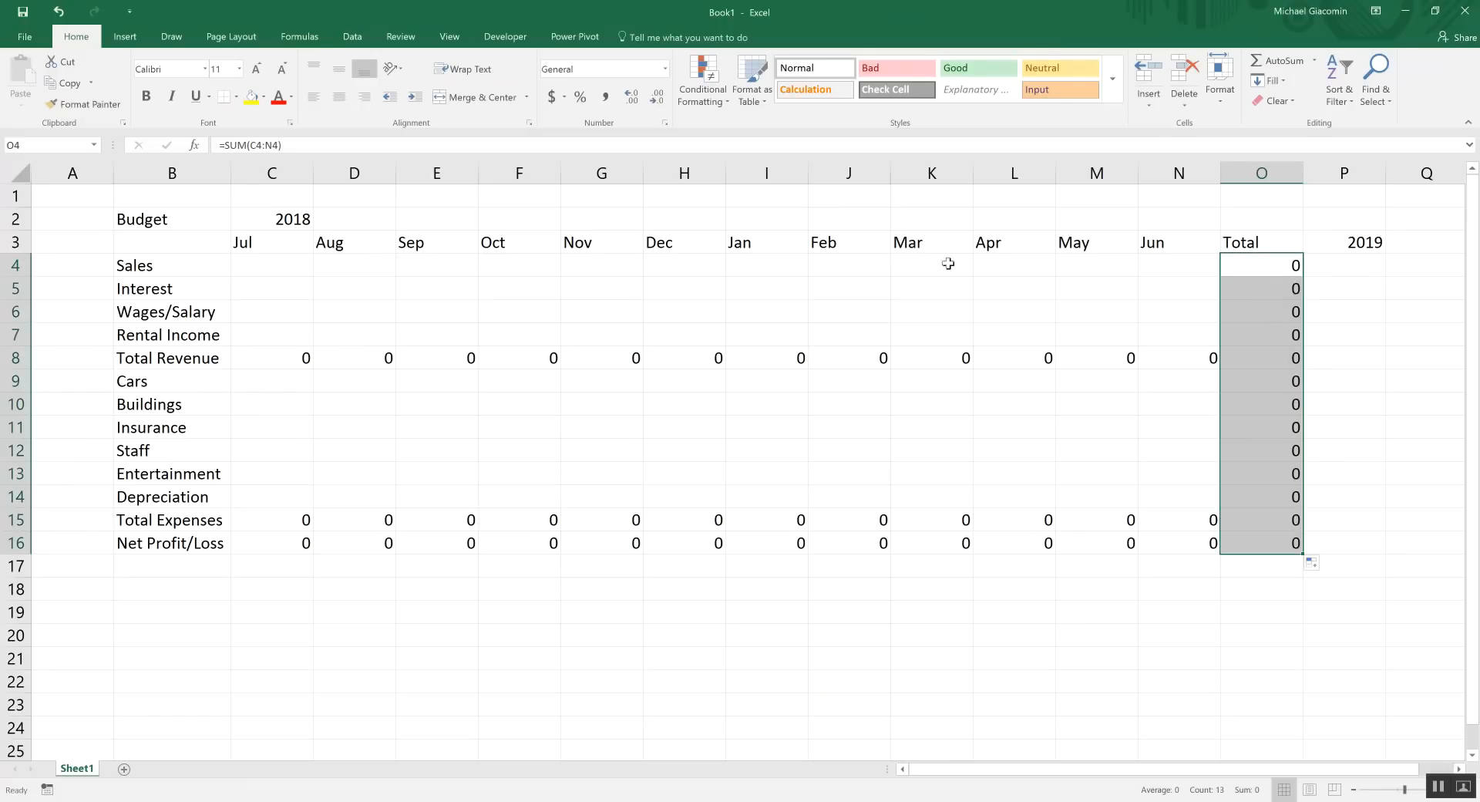
pyautogui.click(155, 264)
pyautogui.click(187, 340)
pyautogui.click(168, 272)
pyautogui.click(178, 288)
pyautogui.click(179, 271)
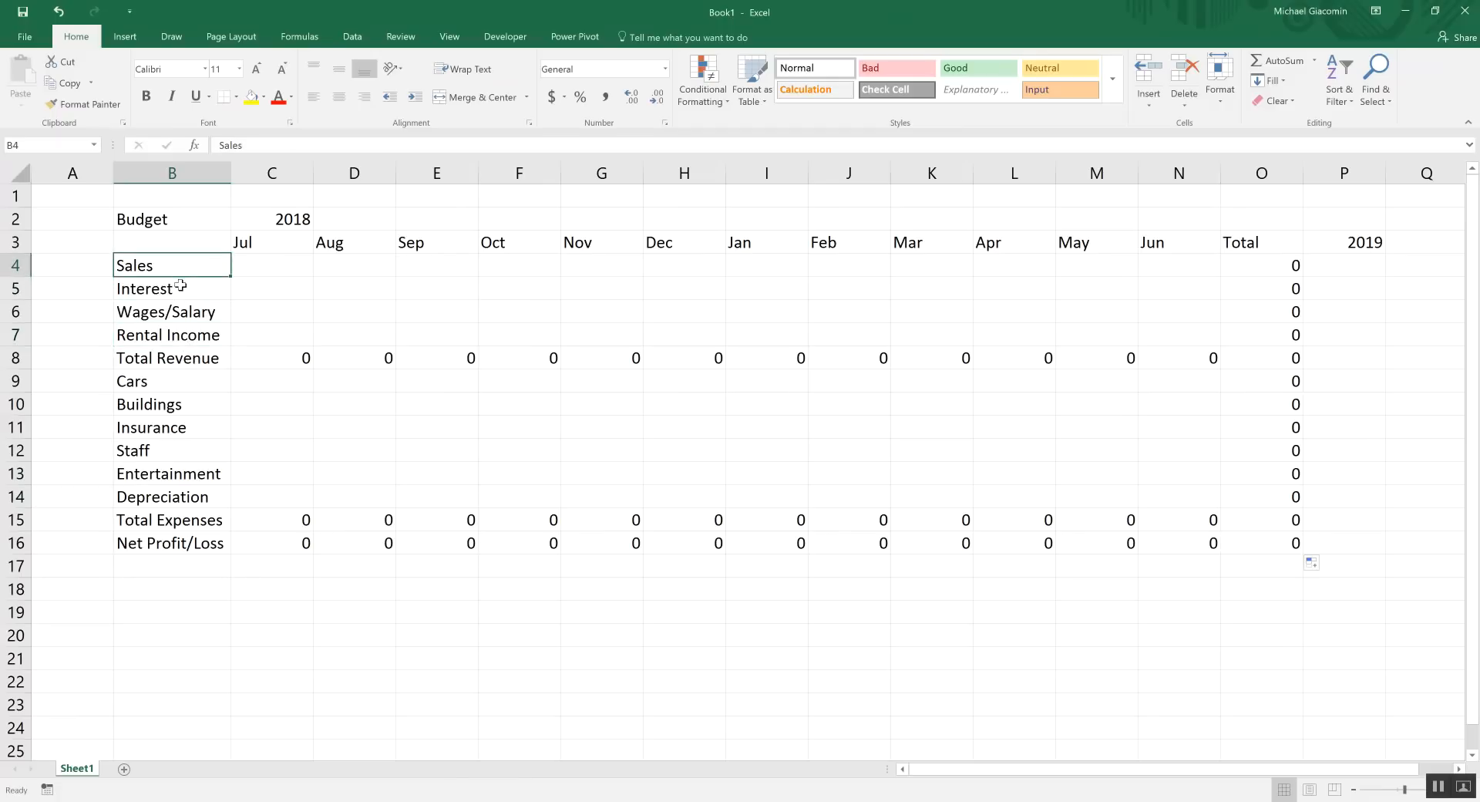
pyautogui.click(180, 290)
pyautogui.click(180, 312)
pyautogui.click(180, 335)
pyautogui.click(181, 307)
pyautogui.click(180, 266)
pyautogui.click(169, 291)
pyautogui.click(171, 261)
pyautogui.click(188, 313)
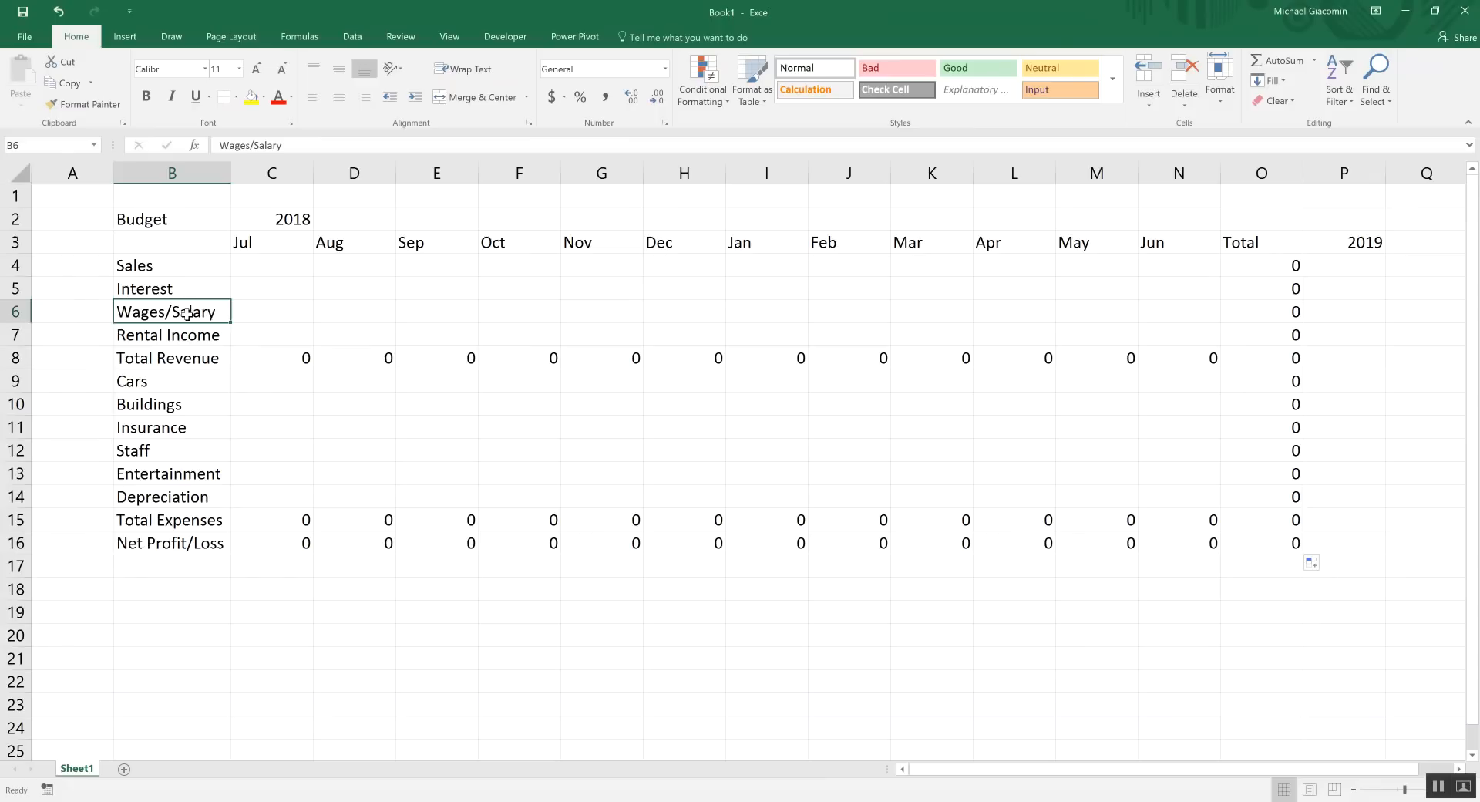
pyautogui.click(188, 333)
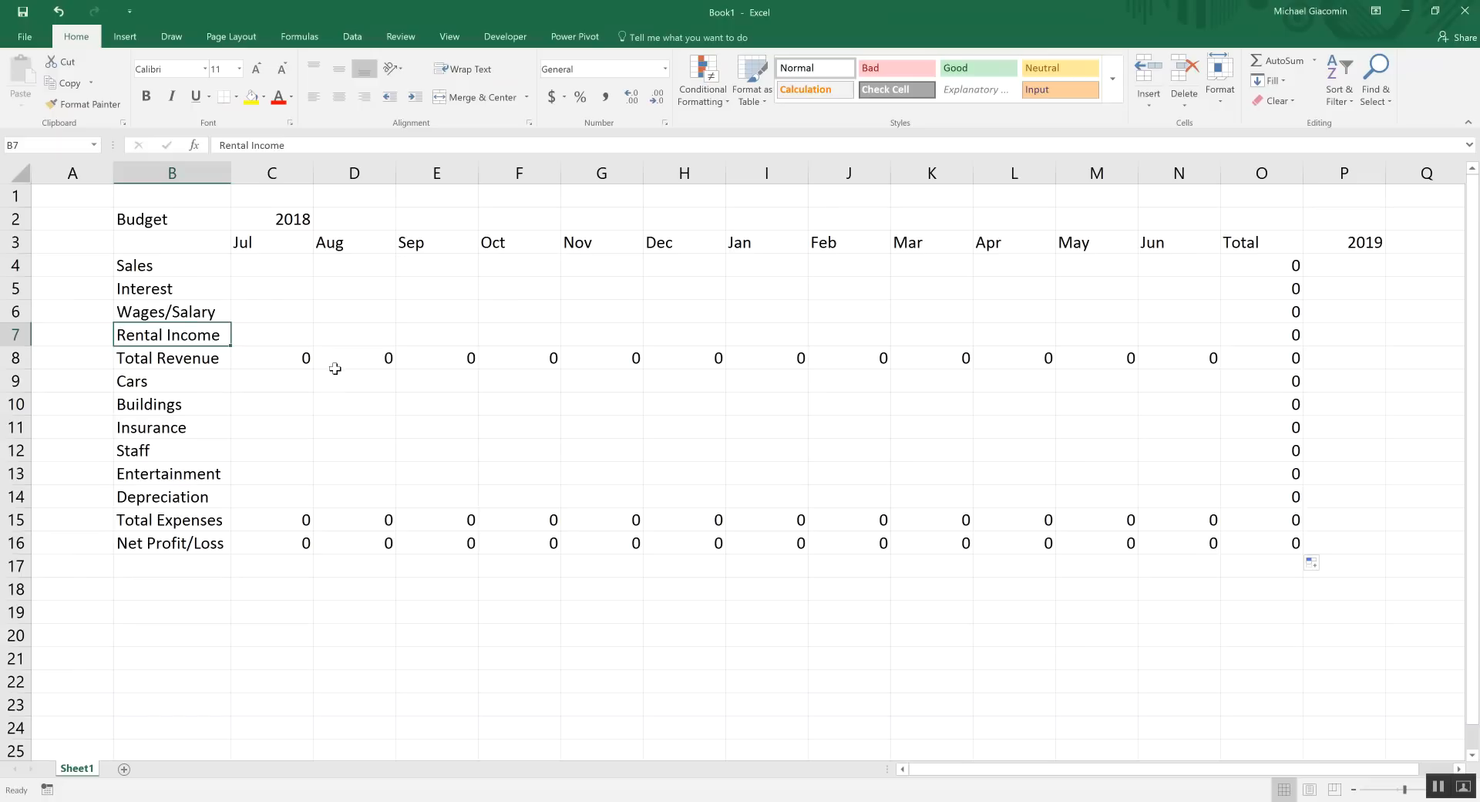
pyautogui.click(276, 269)
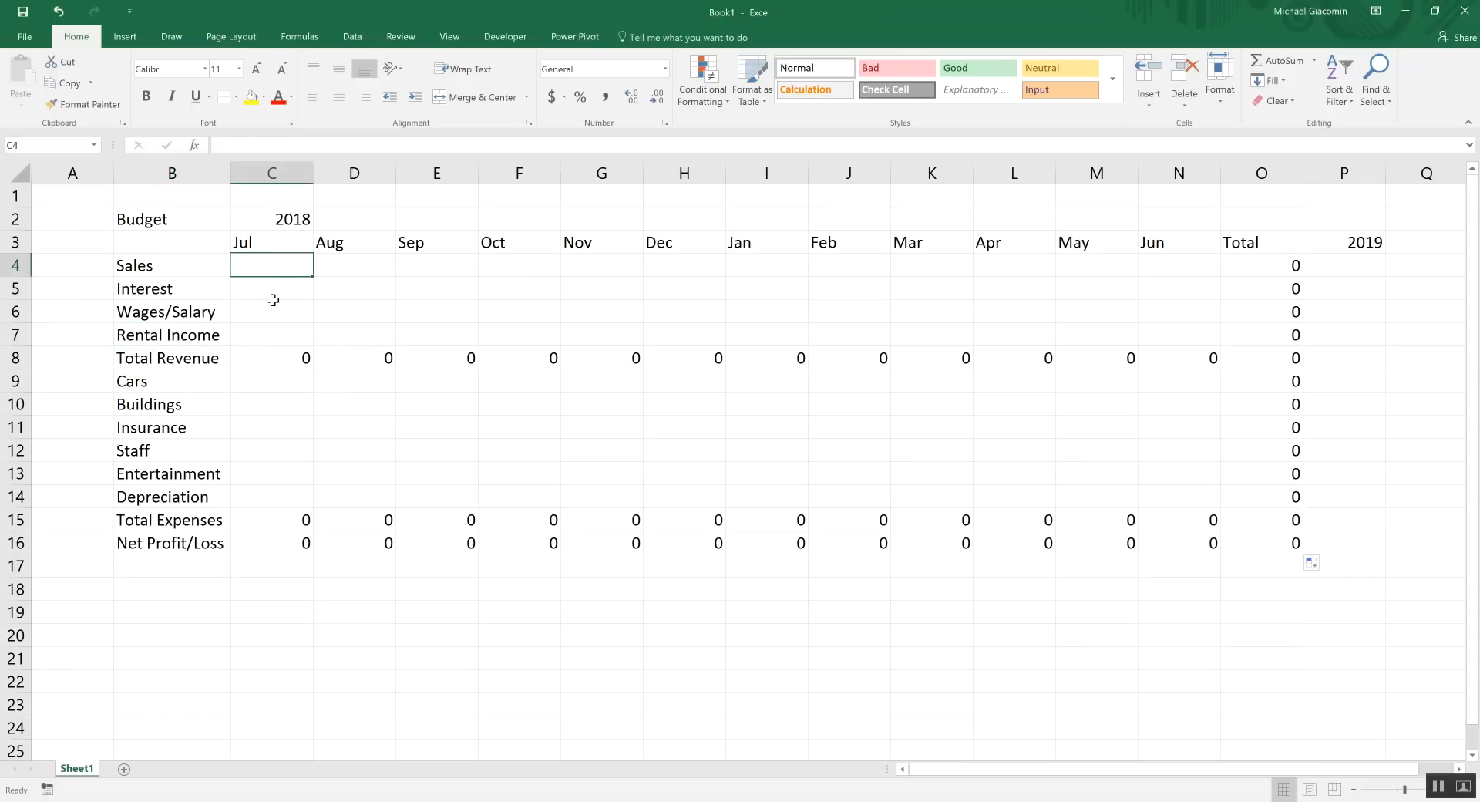
# Enter 2000 as July sales in C4 and copy it across to June in N4
pyautogui.write('2')
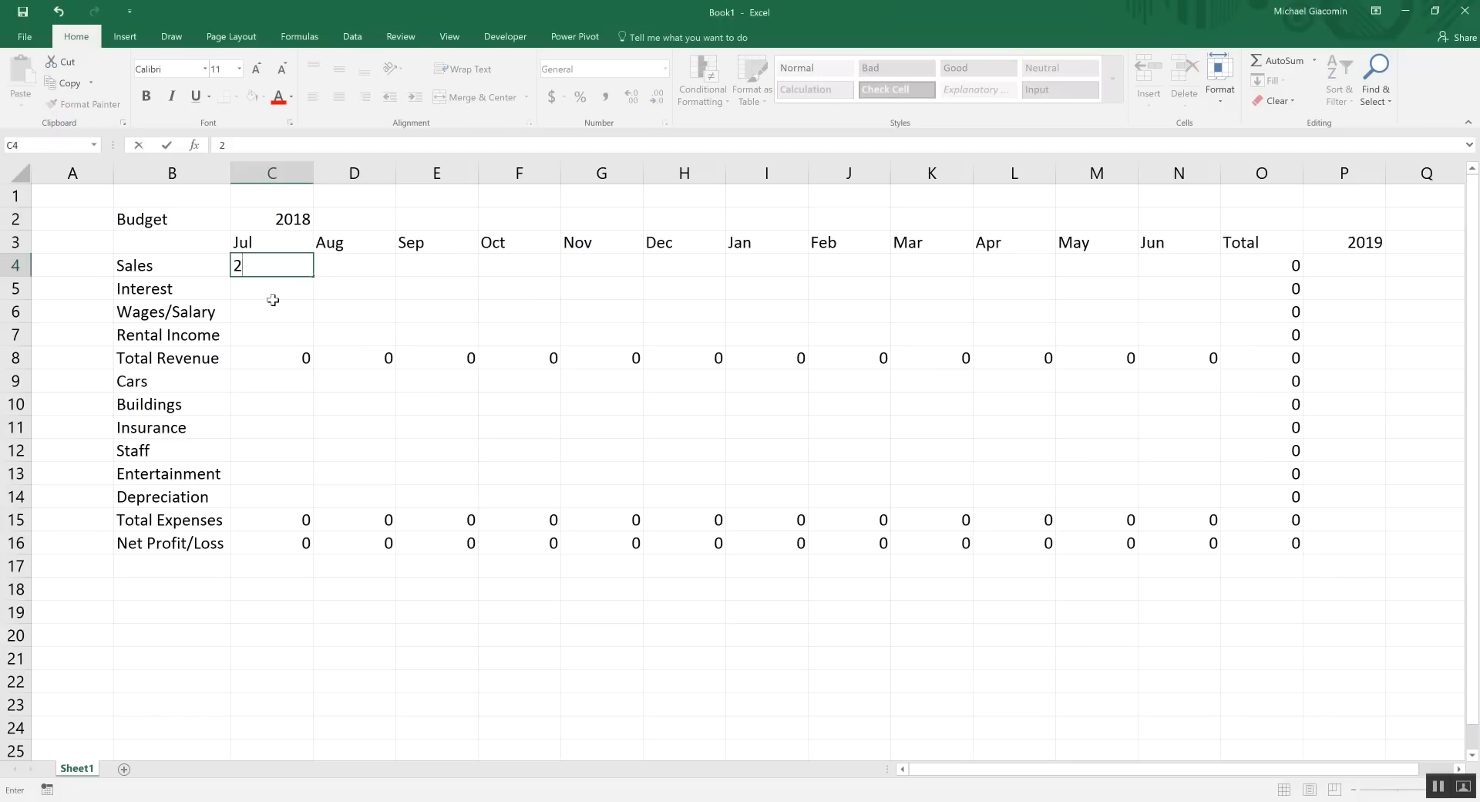
pyautogui.write('000')
pyautogui.press('Return')
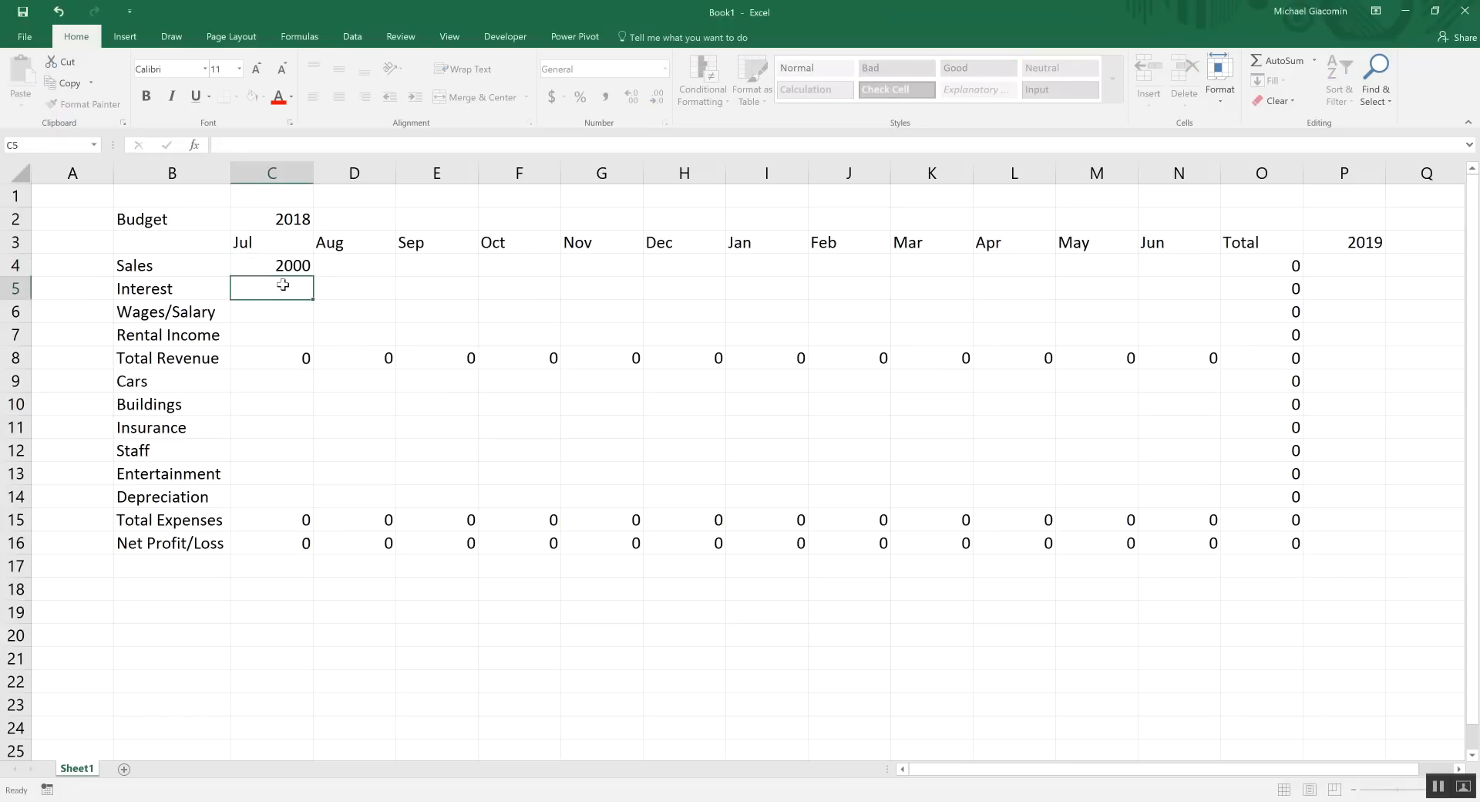
pyautogui.click(289, 263)
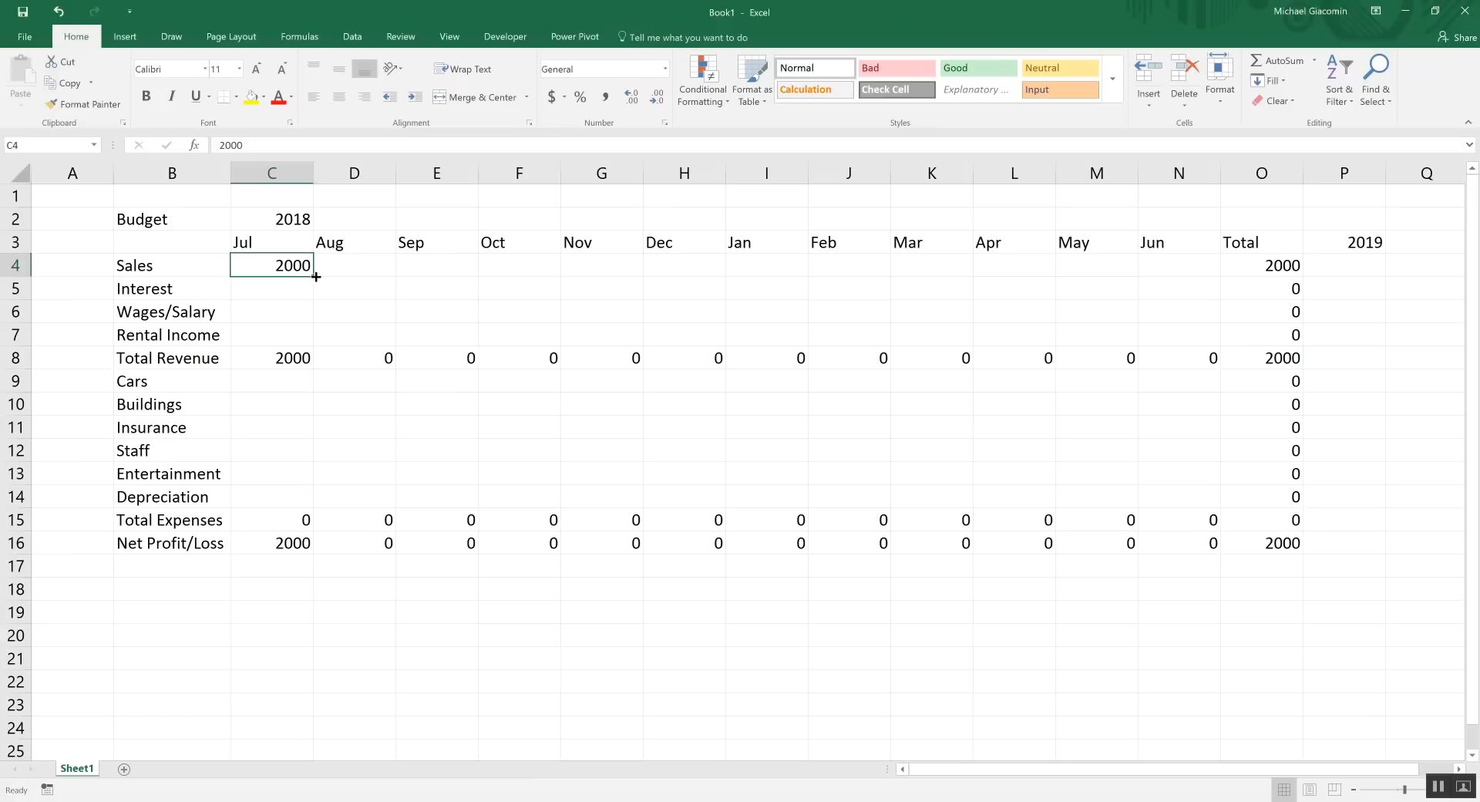
pyautogui.moveTo(316, 276); pyautogui.dragTo(1200, 269)
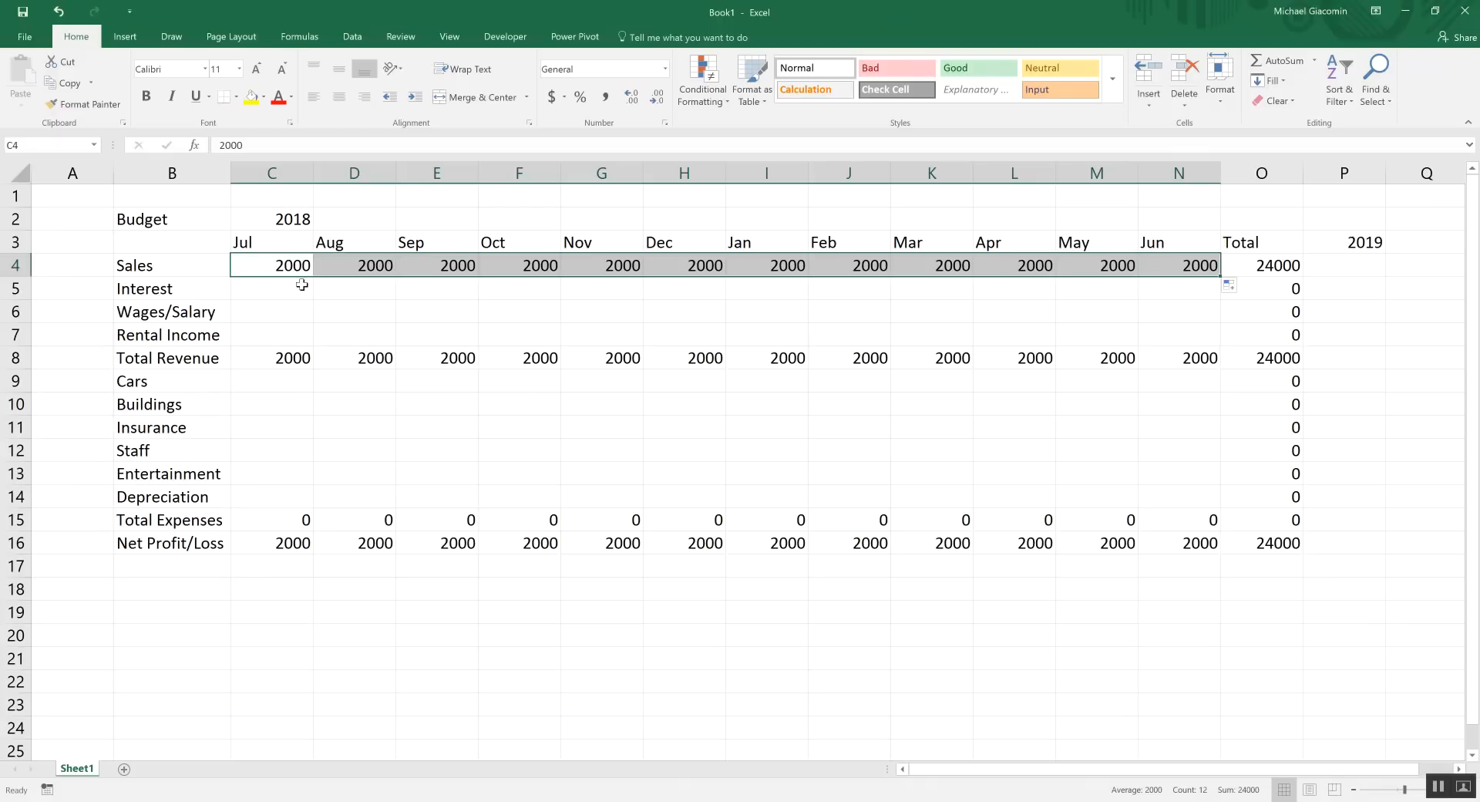
pyautogui.click(272, 386)
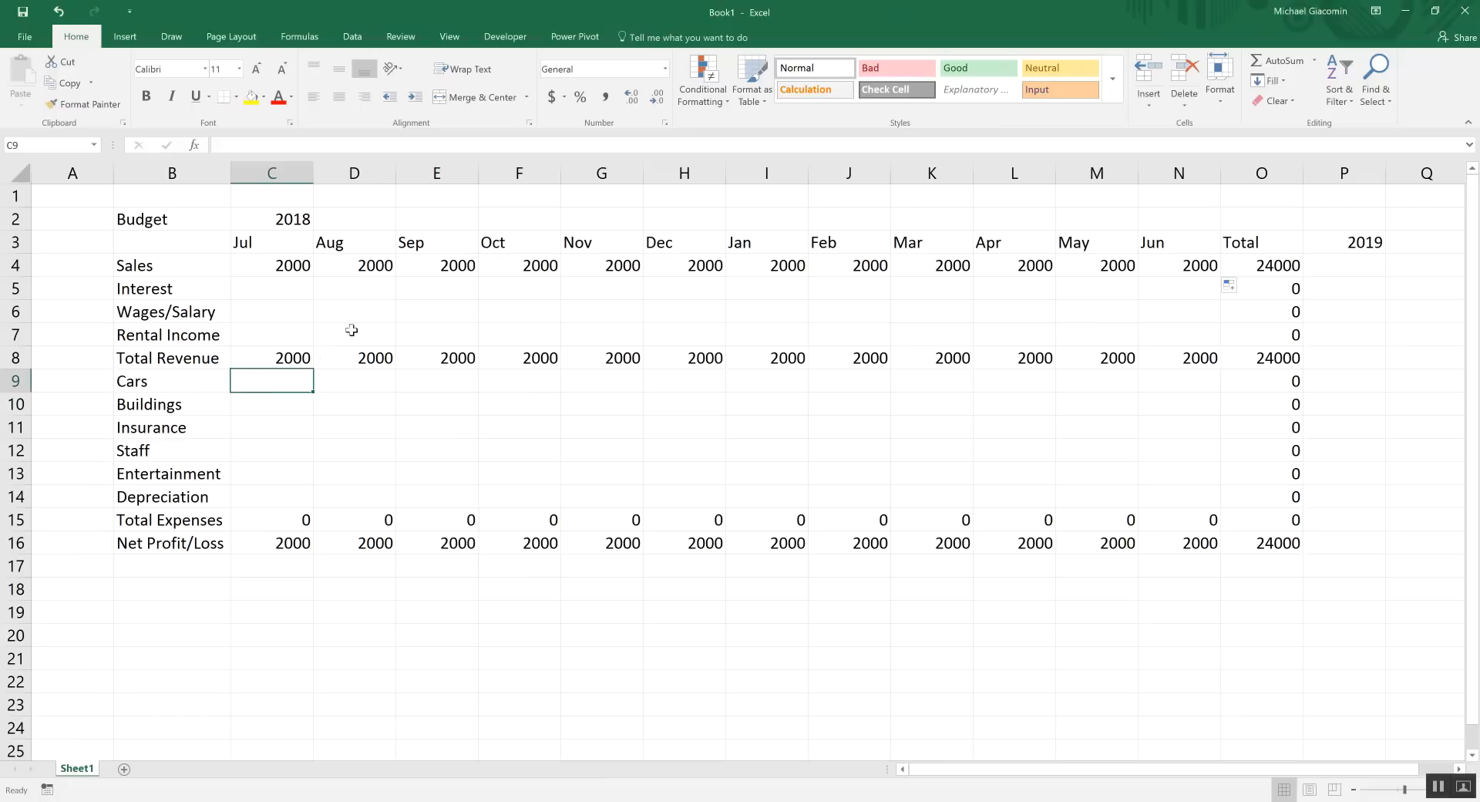
# Change December sales in H4 to 5000 and January sales in I4 to 1000
pyautogui.click(703, 264)
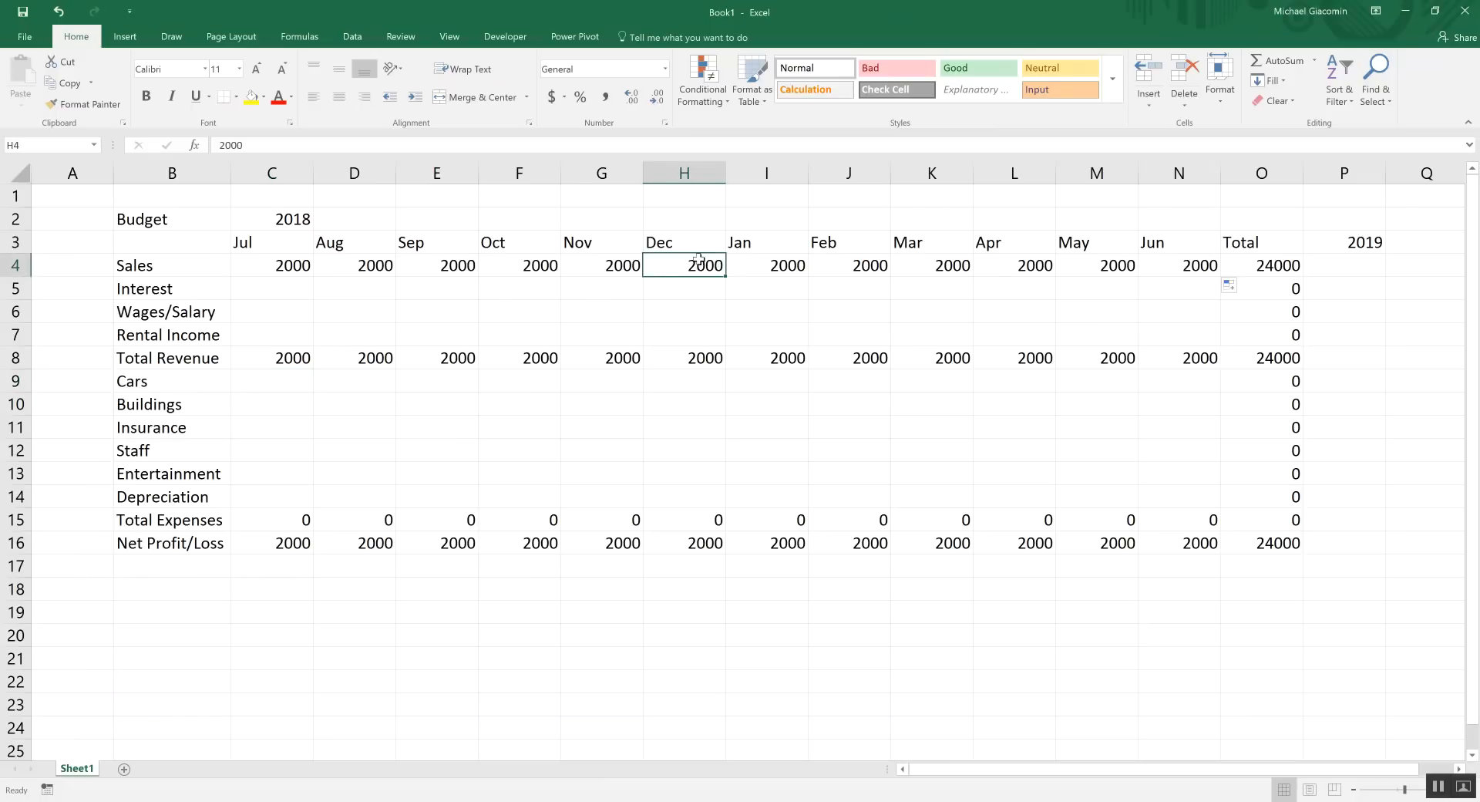
pyautogui.write('5000')
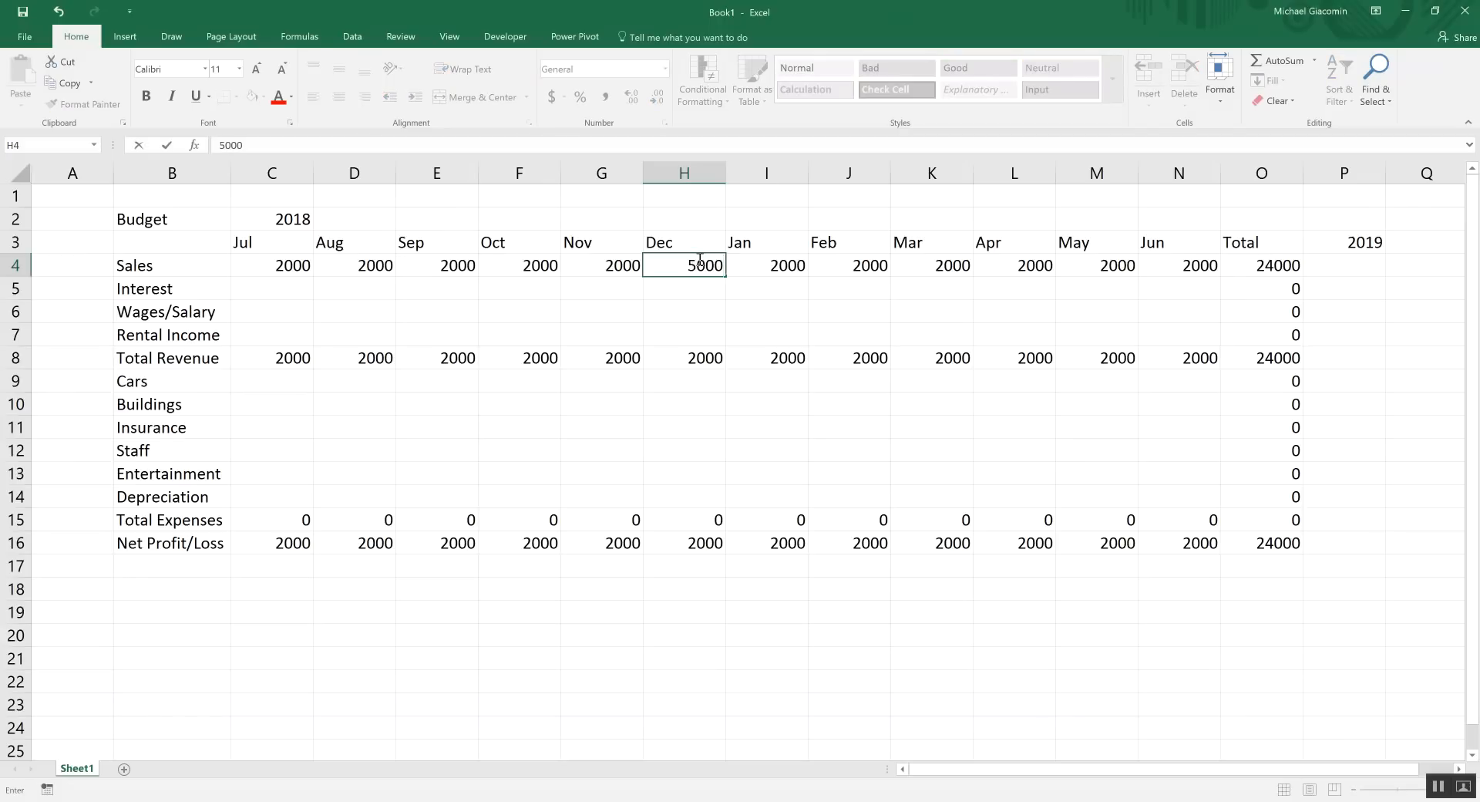
pyautogui.press('Tab')
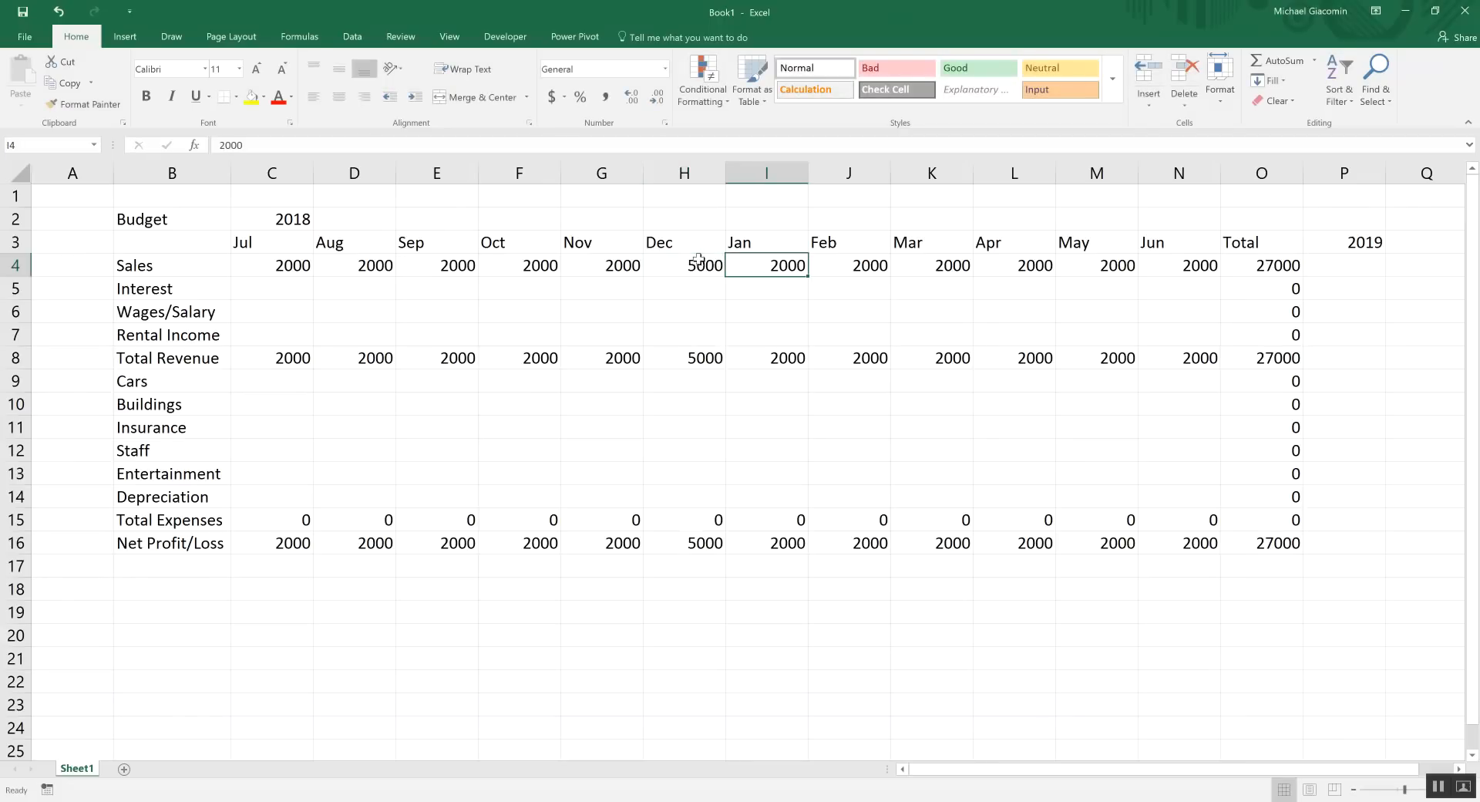
pyautogui.write('10')
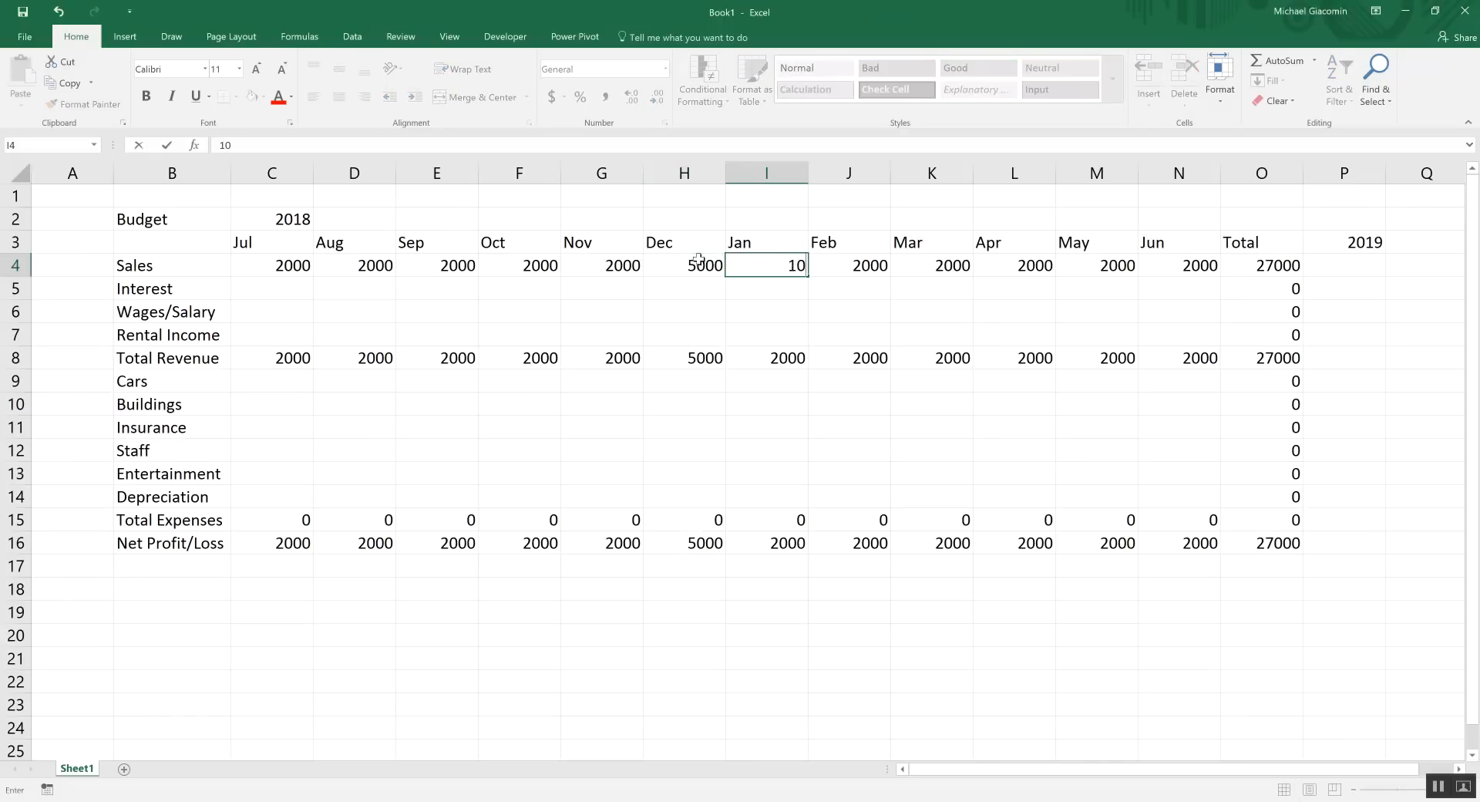
pyautogui.write('00')
pyautogui.click(753, 289)
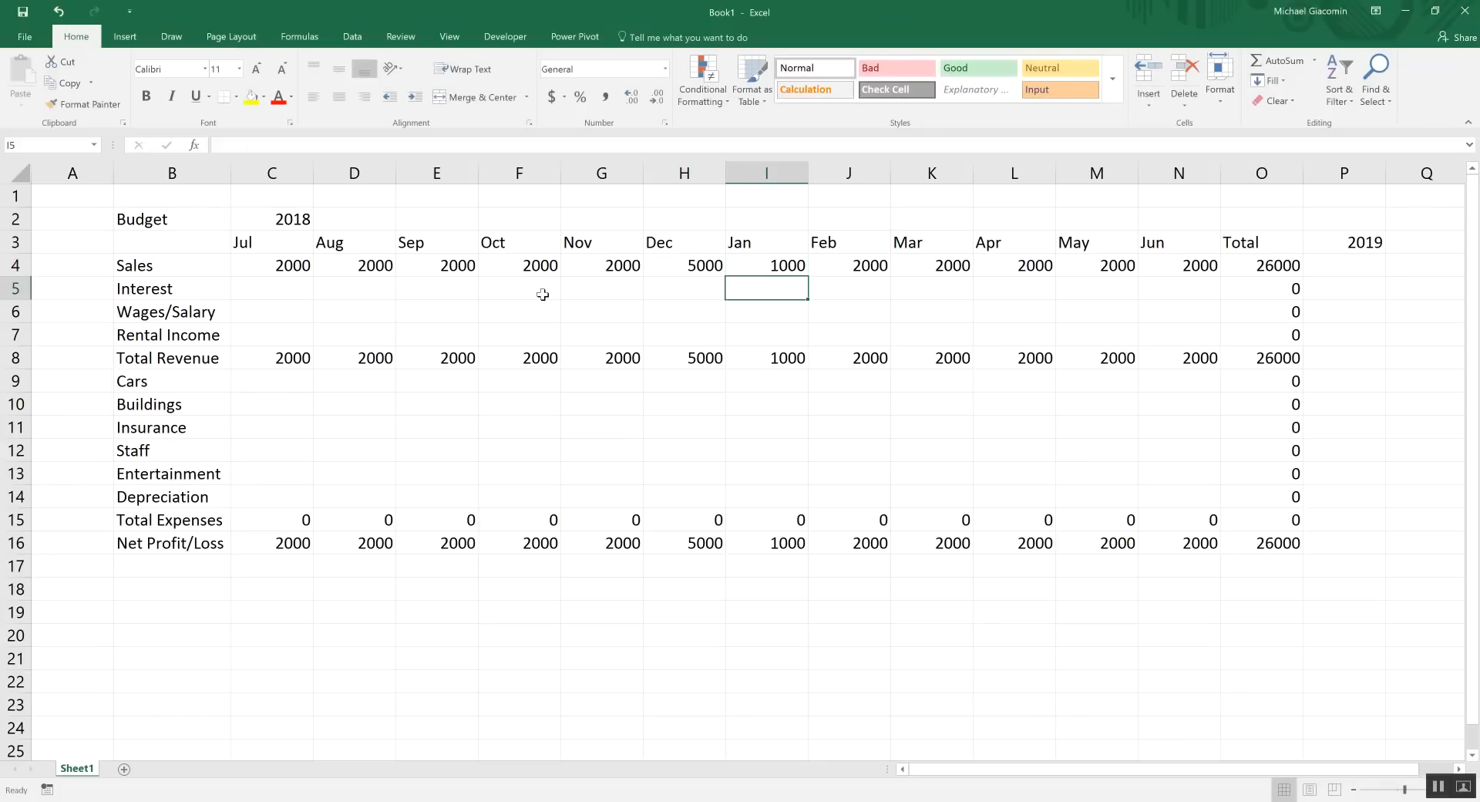
pyautogui.click(759, 267)
pyautogui.click(690, 266)
pyautogui.click(538, 268)
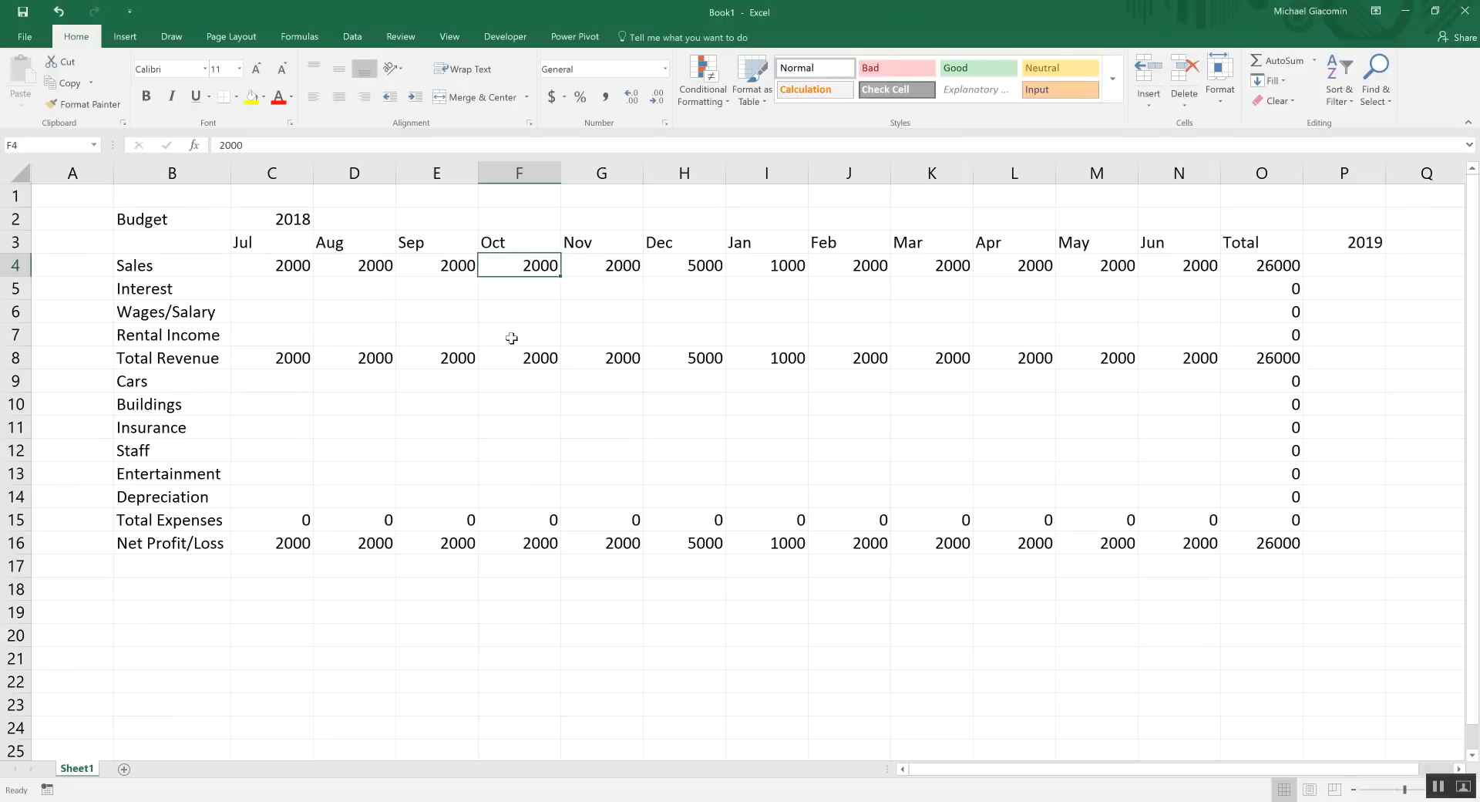
pyautogui.moveTo(245, 361); pyautogui.dragTo(1172, 363)
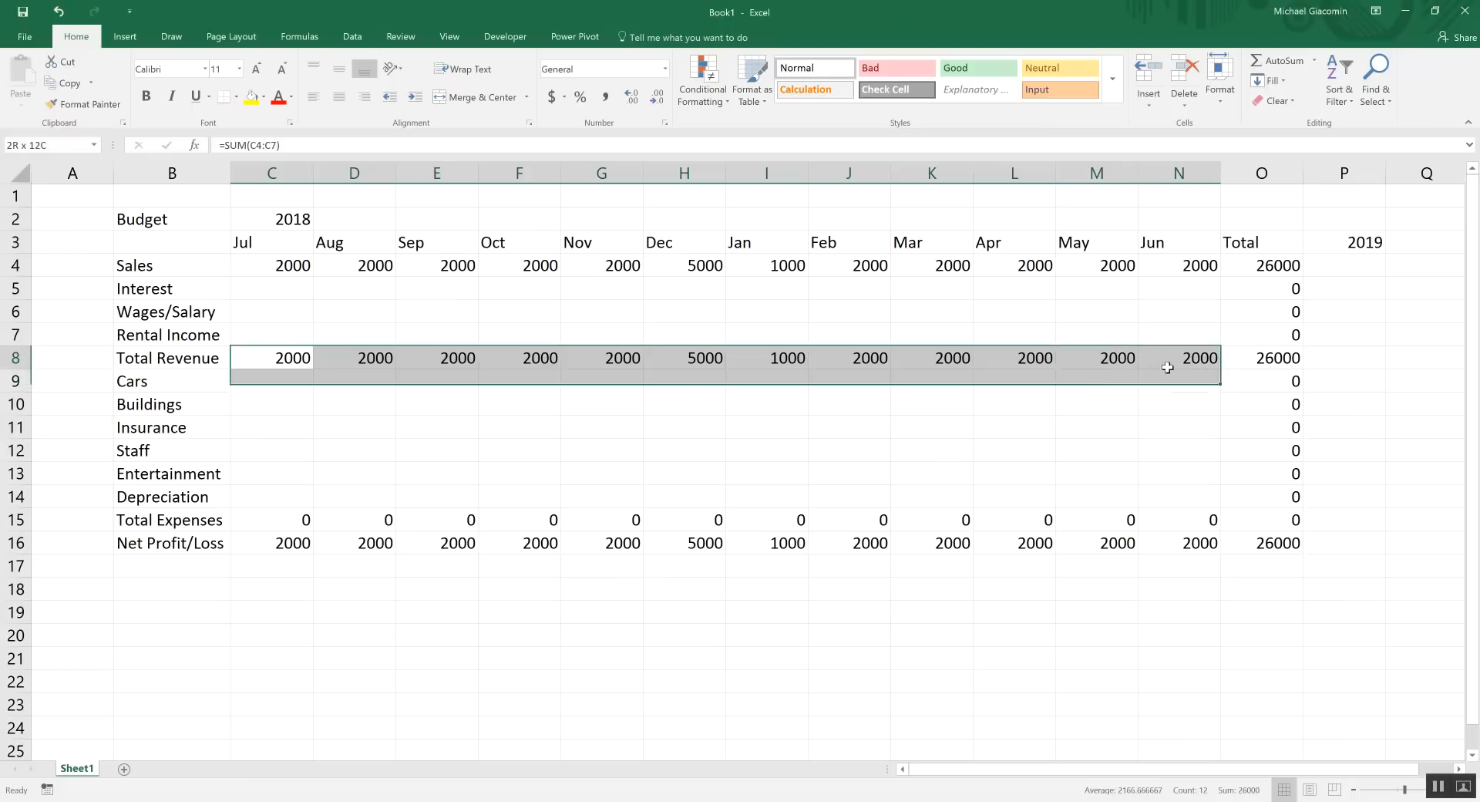
# Enter interest of 50 in C5, E5, H5, K5 and N5 for Jul, Sep, Dec, Mar, Jun
pyautogui.click(296, 291)
pyautogui.write('50')
pyautogui.press('Tab')
pyautogui.press('Tab')
pyautogui.write('50')
pyautogui.hotkey('ctrl', 'Return')
pyautogui.press('Tab')
pyautogui.press('Tab')
pyautogui.press('Tab')
pyautogui.write('50')
pyautogui.press('Tab')
pyautogui.press('Tab')
pyautogui.press('Tab')
pyautogui.write('50')
pyautogui.press('Tab')
pyautogui.press('Tab')
pyautogui.press('Tab')
pyautogui.write('50')
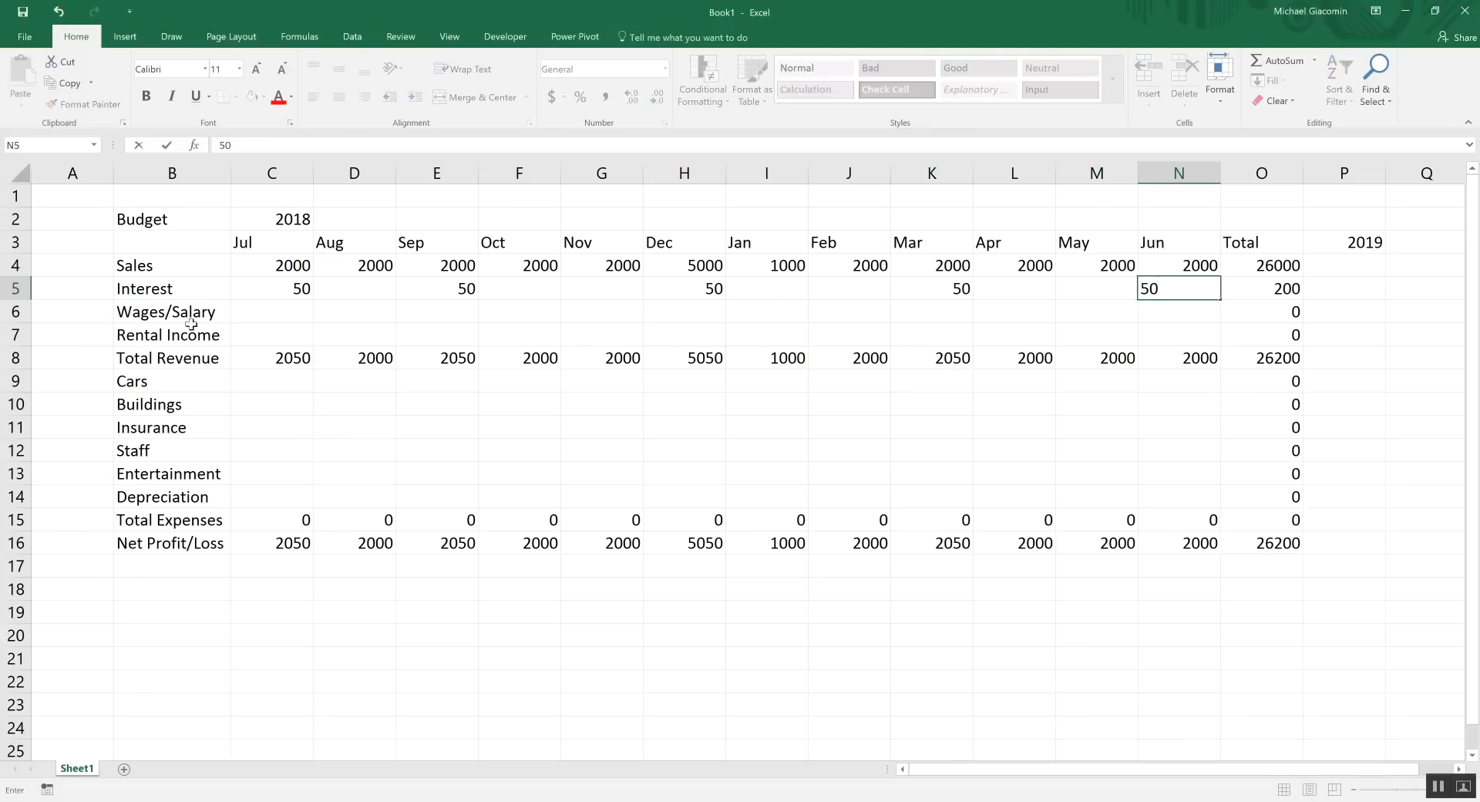
pyautogui.click(430, 319)
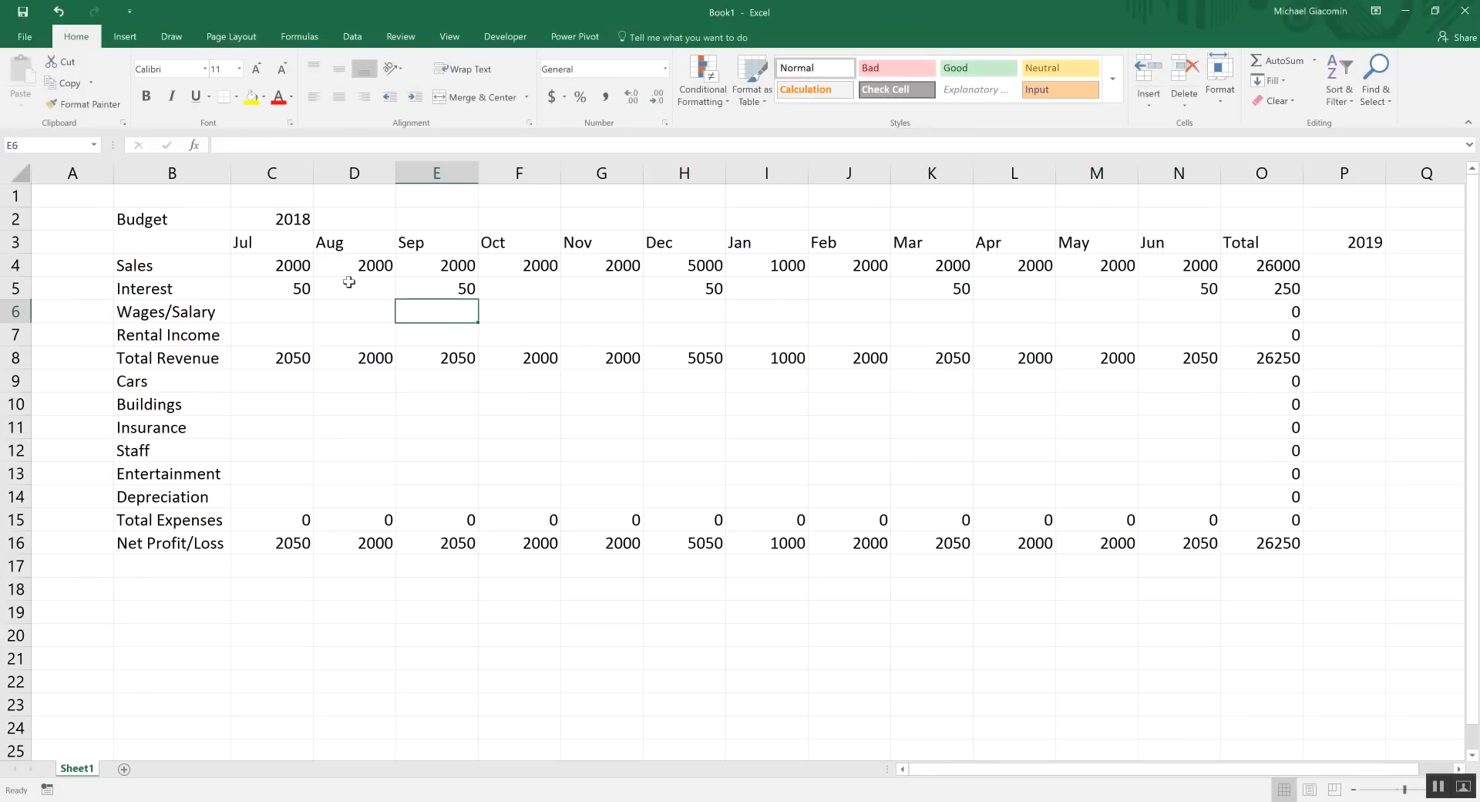
# Select the Total Revenue, Total Expenses and Net Profit/Loss rows, Total column O3:O16 and headers C3:N3 together
pyautogui.moveTo(278, 290); pyautogui.dragTo(1206, 289)
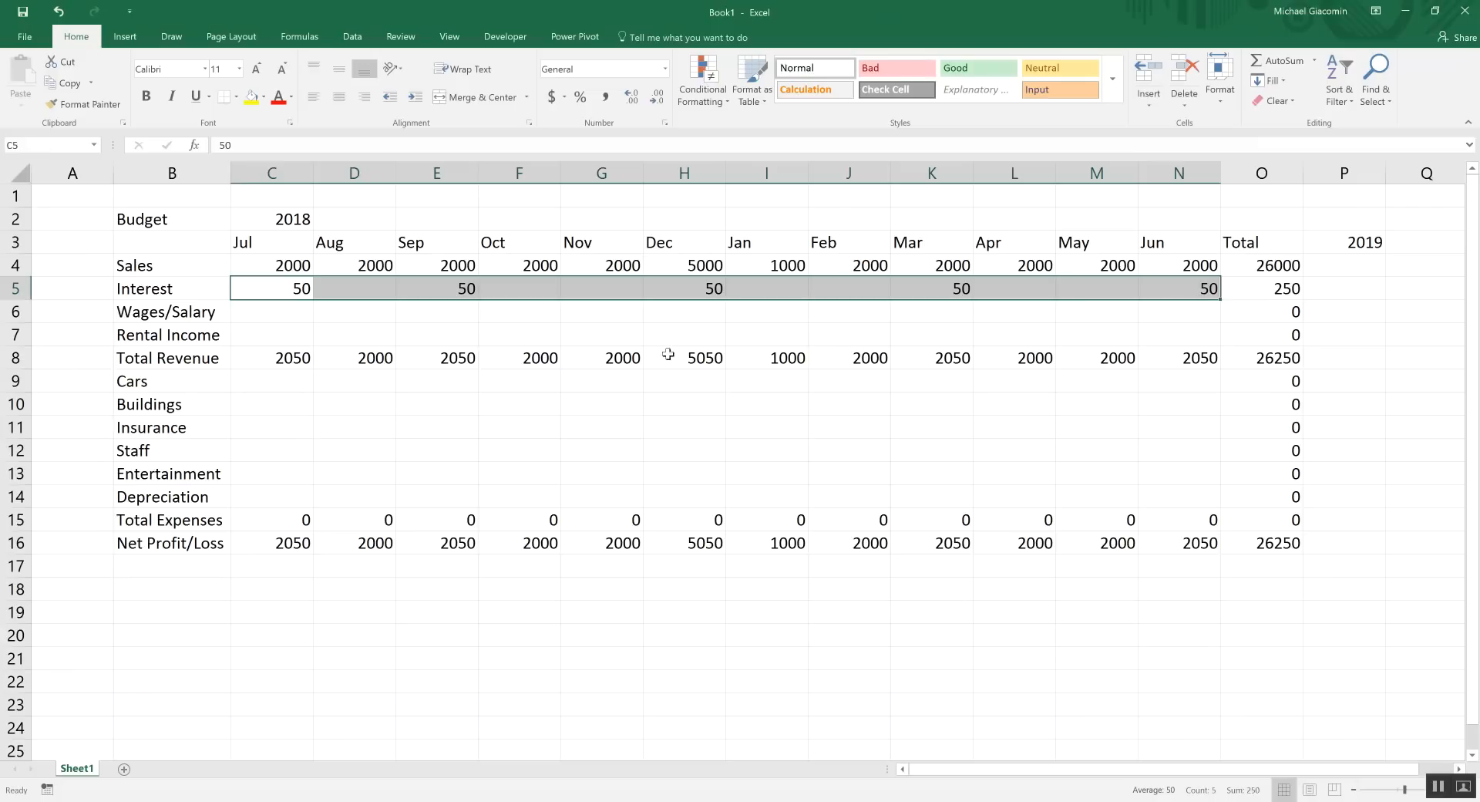
pyautogui.moveTo(277, 360); pyautogui.dragTo(1188, 363)
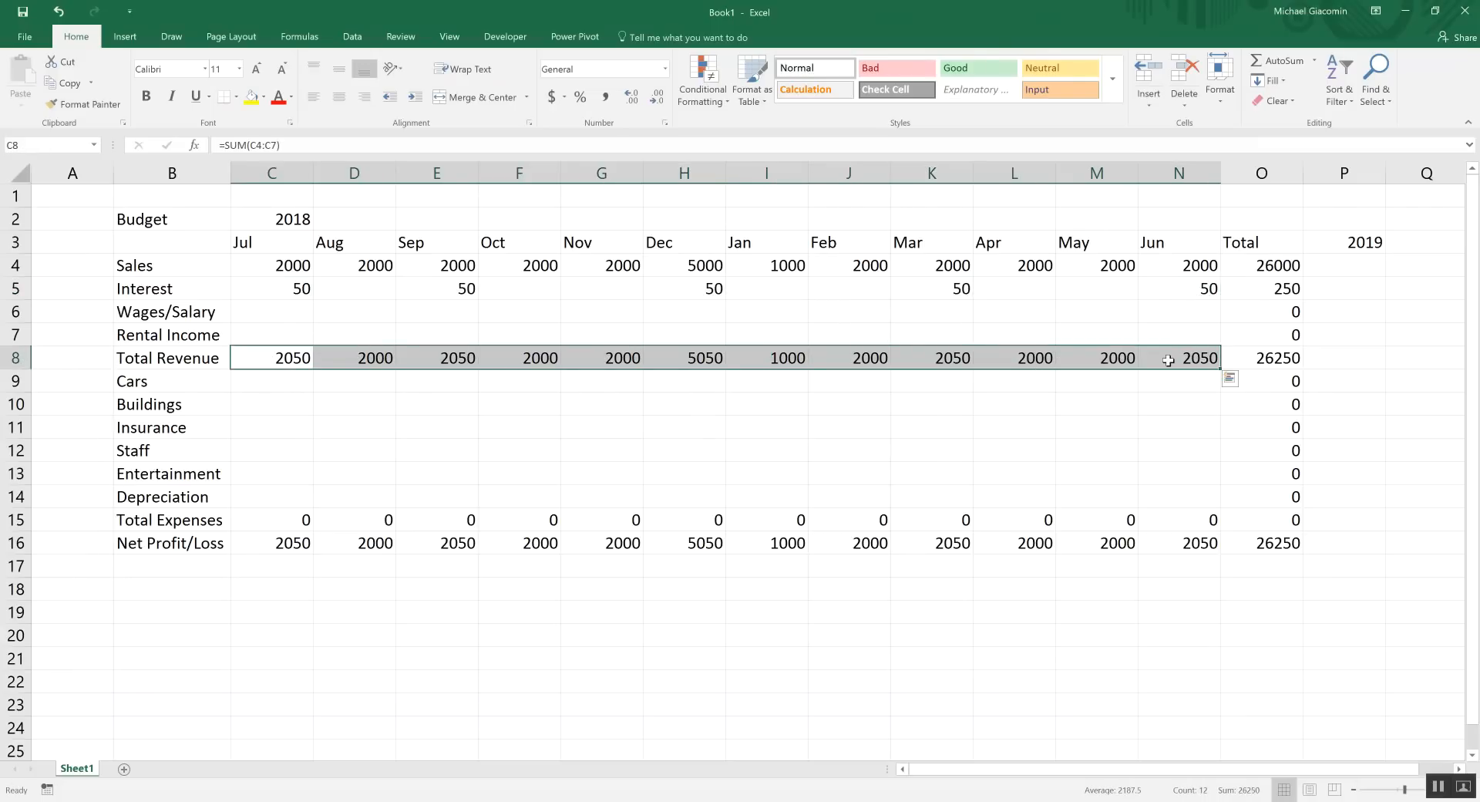
pyautogui.moveTo(291, 545); pyautogui.dragTo(1249, 542)
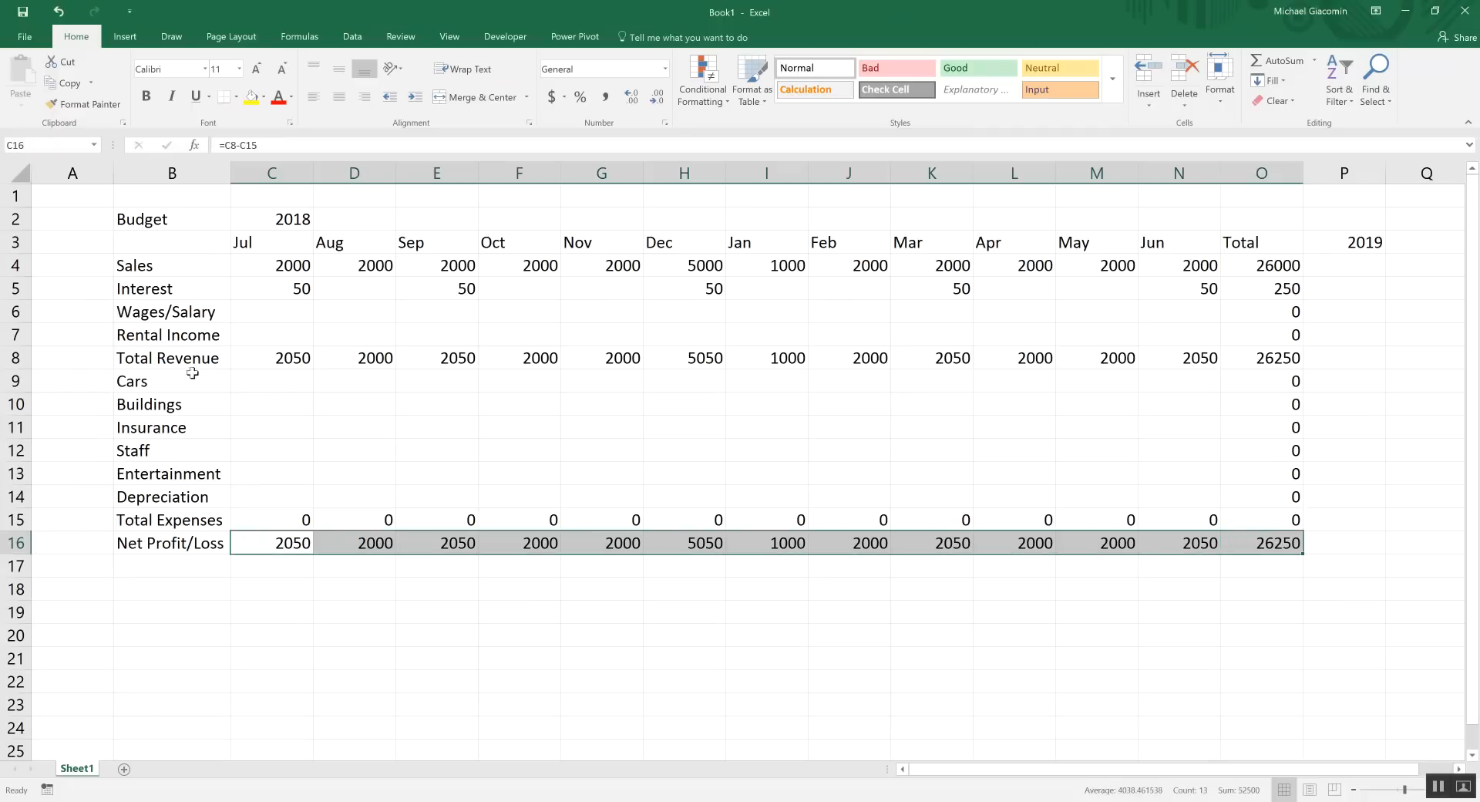
pyautogui.moveTo(127, 357); pyautogui.dragTo(1276, 356)
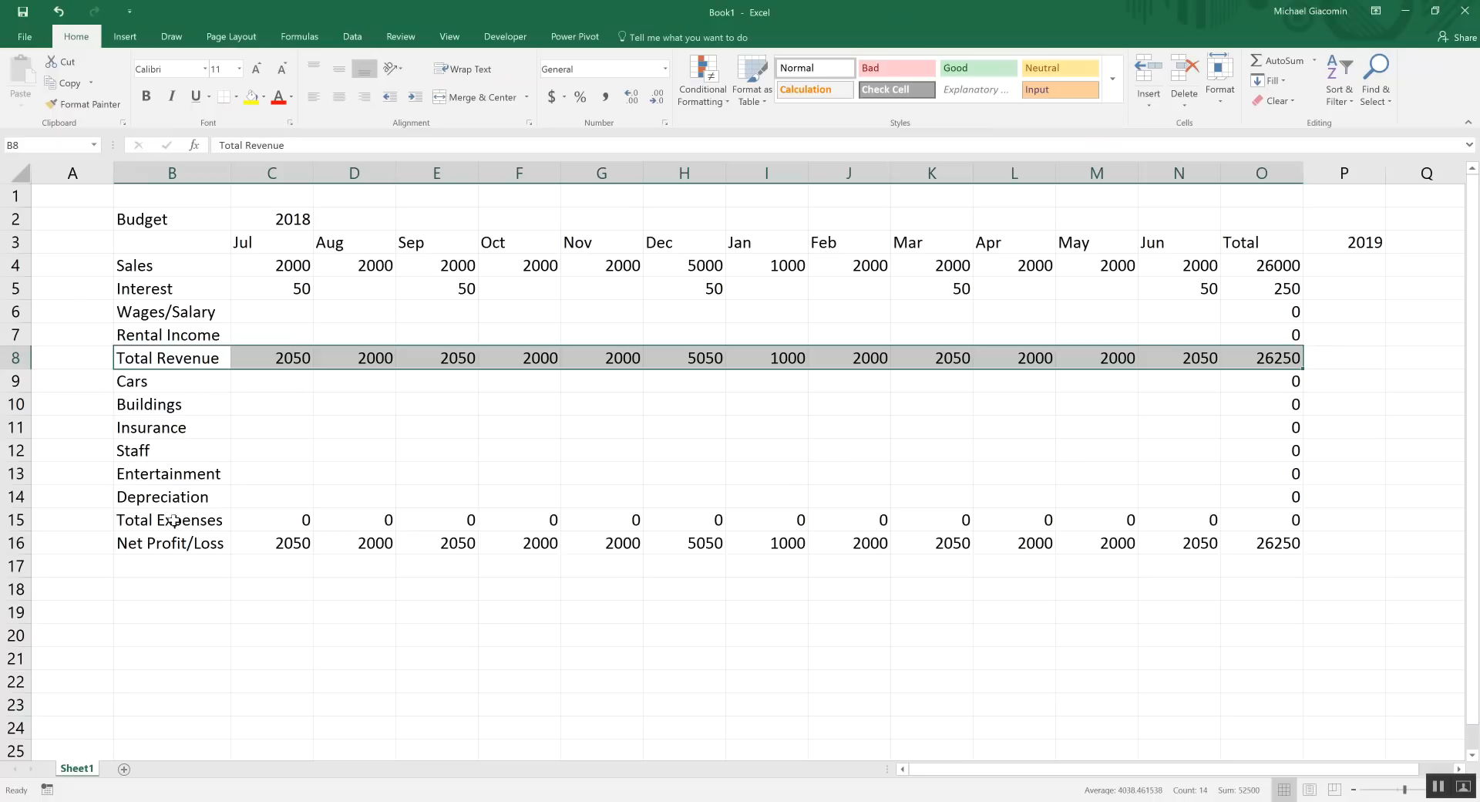
pyautogui.keyDown('ctrl'); pyautogui.moveTo(178, 521); pyautogui.dragTo(1244, 544); pyautogui.keyUp('ctrl')
pyautogui.keyDown('ctrl'); pyautogui.moveTo(1248, 252); pyautogui.dragTo(1264, 543); pyautogui.keyUp('ctrl')
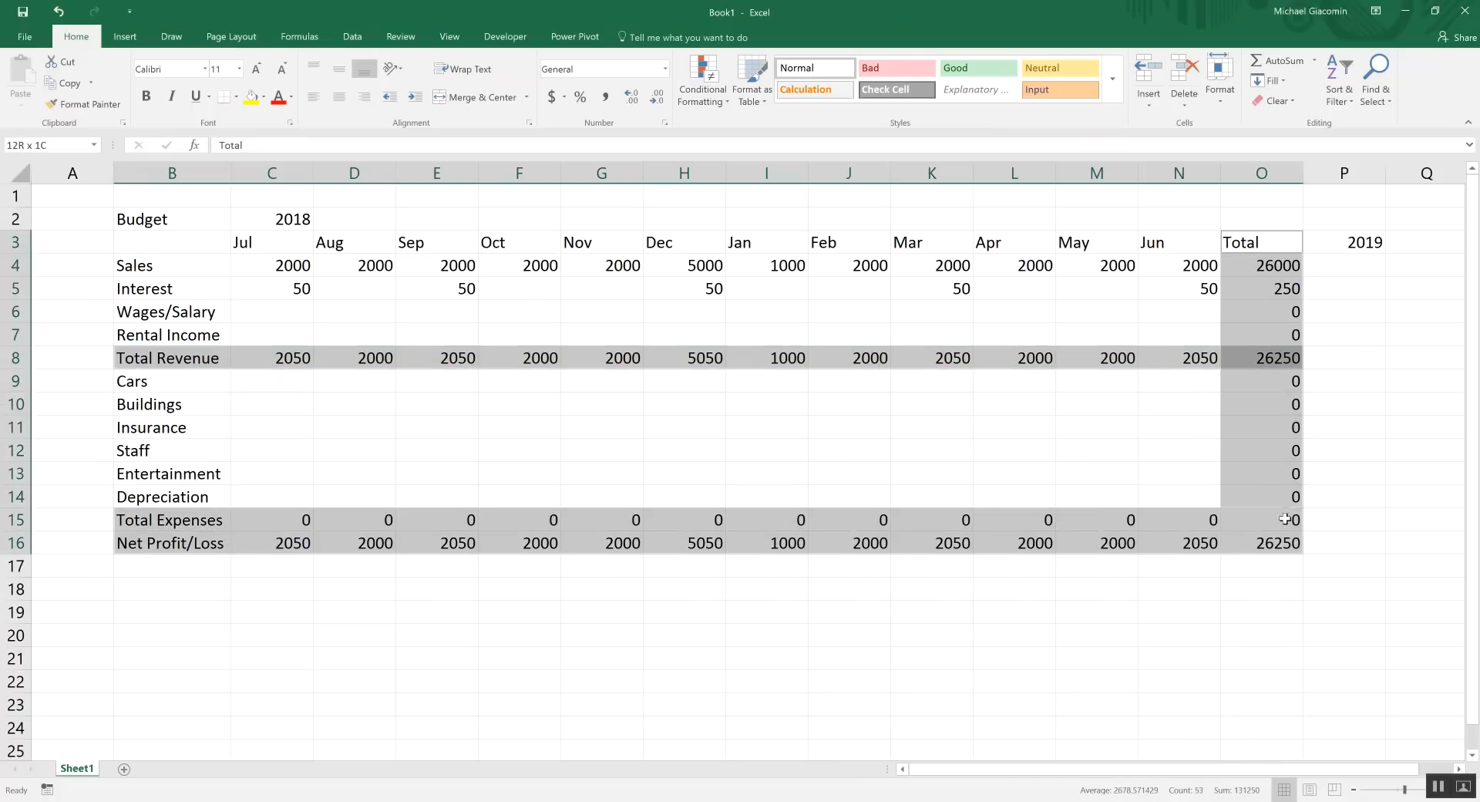
pyautogui.keyDown('ctrl'); pyautogui.moveTo(254, 243); pyautogui.dragTo(1210, 244); pyautogui.keyUp('ctrl')
# Bold the headings, labels and totals, and give the total figures comma style with no decimals
pyautogui.click(146, 95)
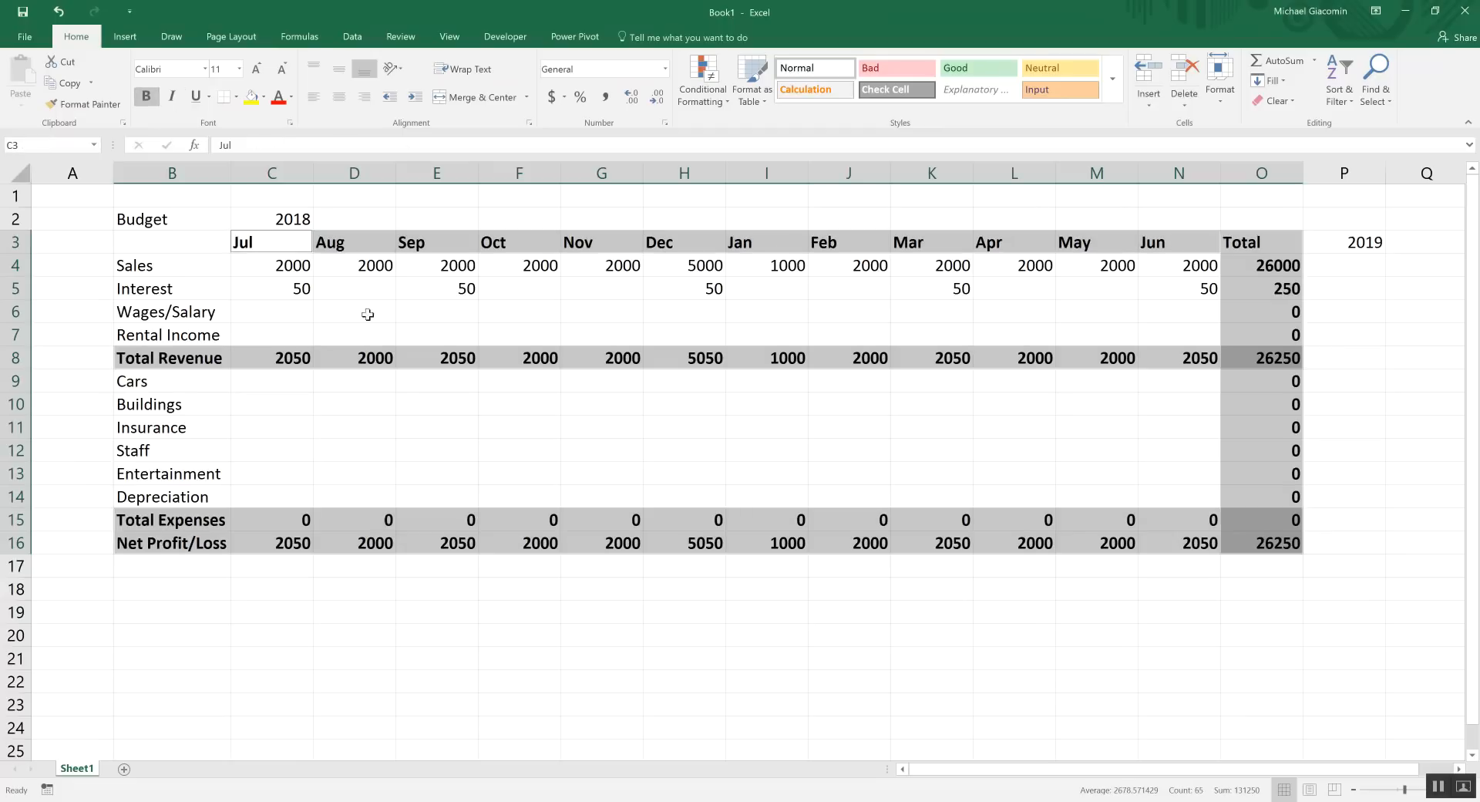
pyautogui.click(386, 355)
pyautogui.moveTo(287, 359); pyautogui.dragTo(1260, 369)
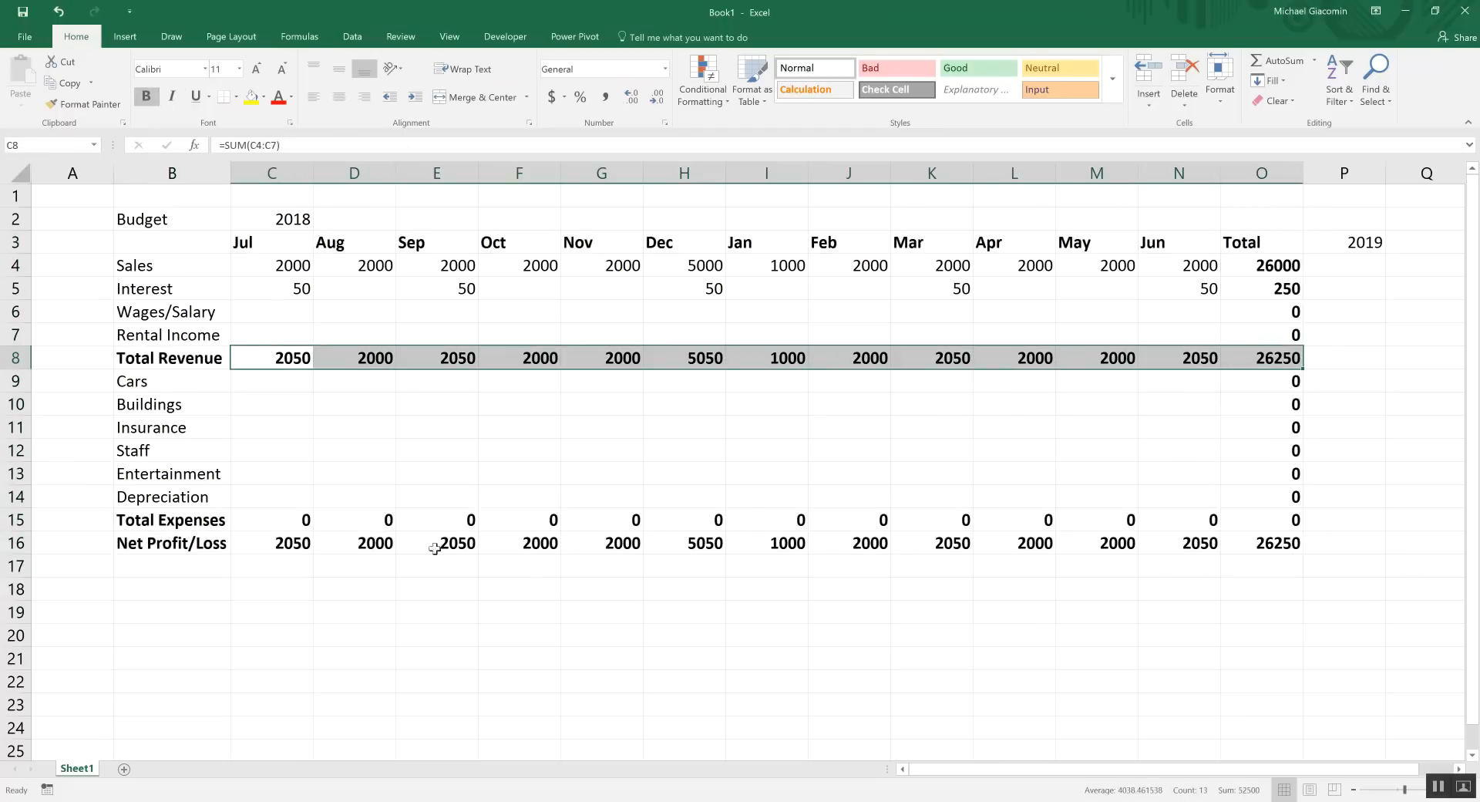
pyautogui.moveTo(305, 526); pyautogui.dragTo(1262, 548)
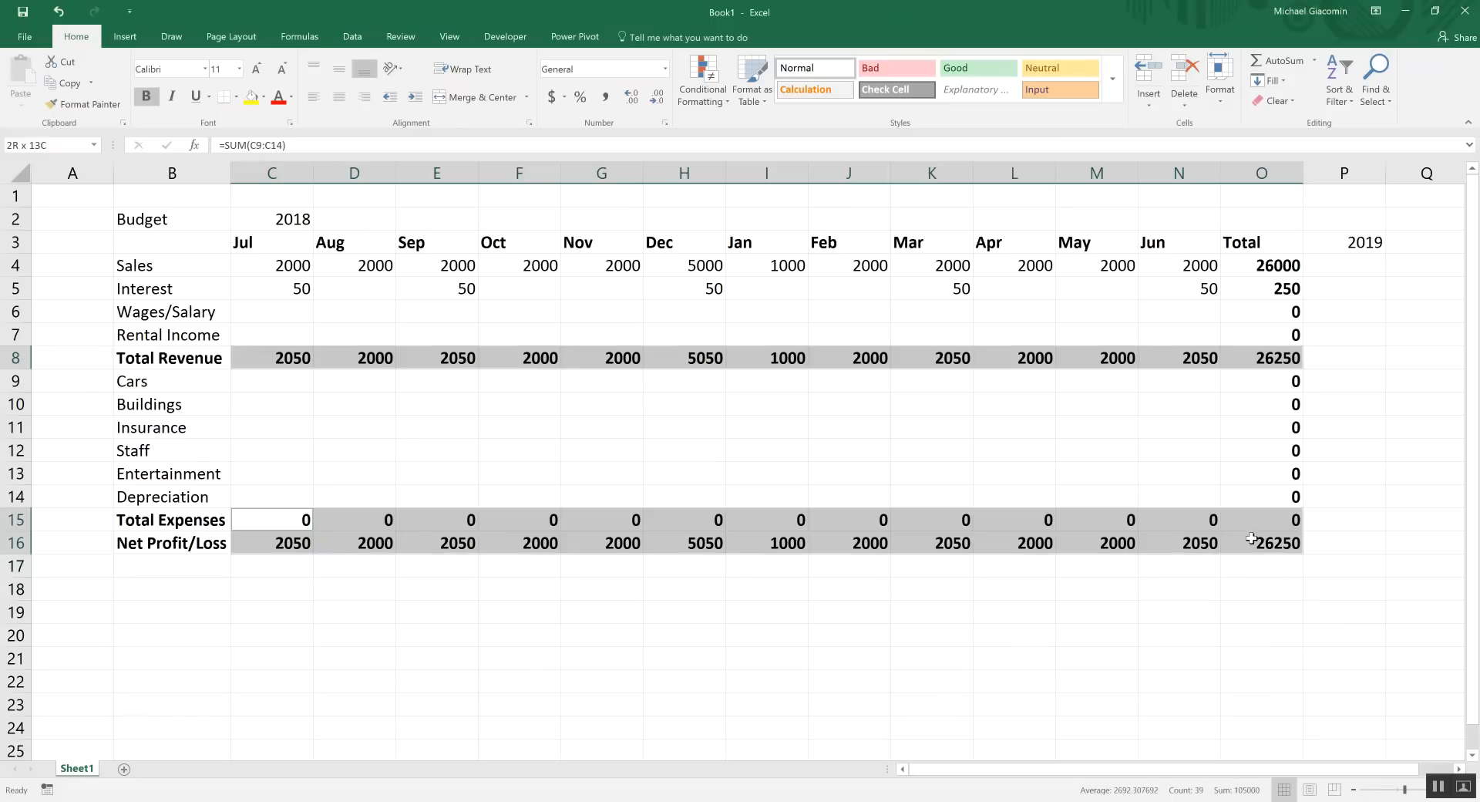
pyautogui.moveTo(1264, 264); pyautogui.dragTo(1282, 547)
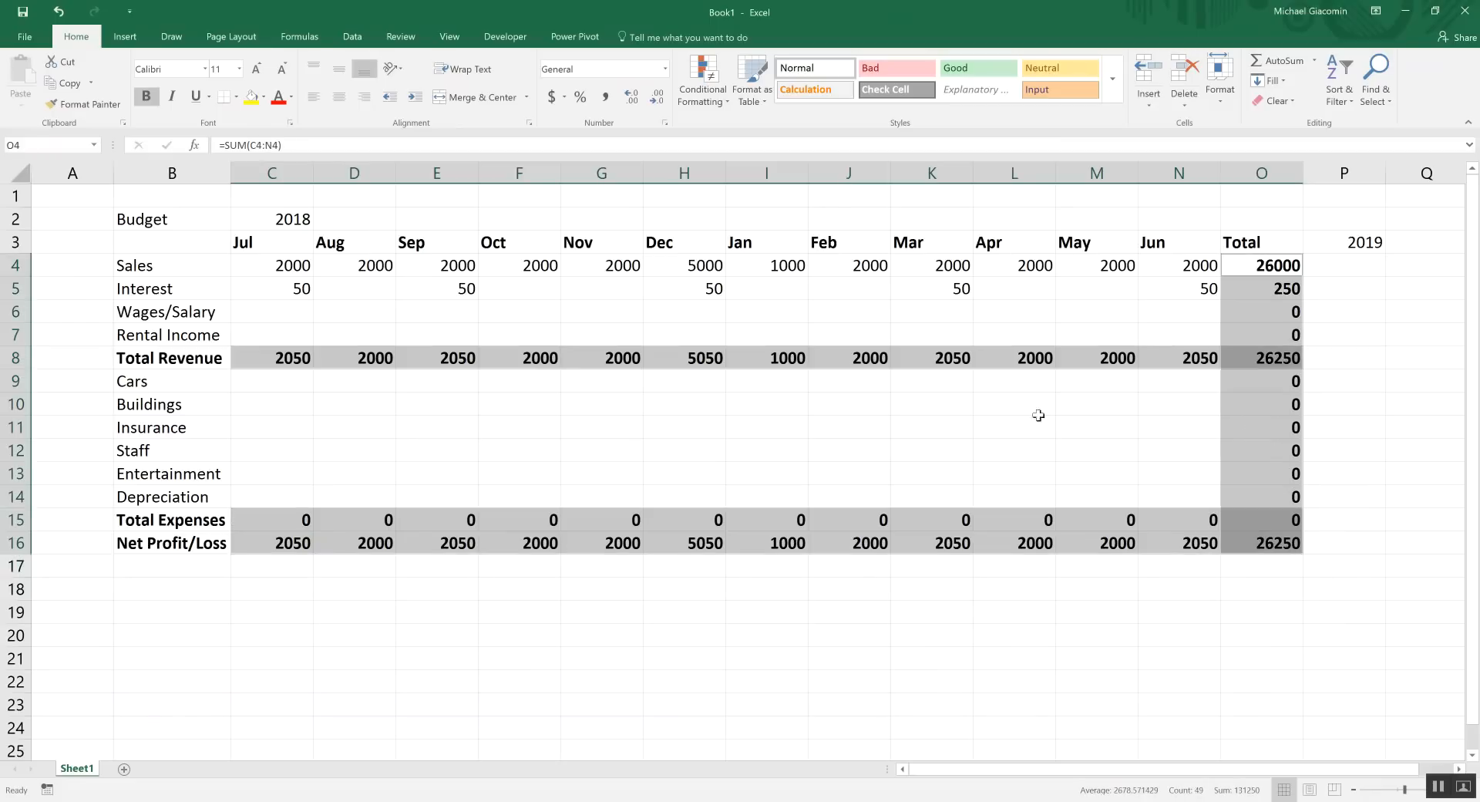
pyautogui.click(609, 95)
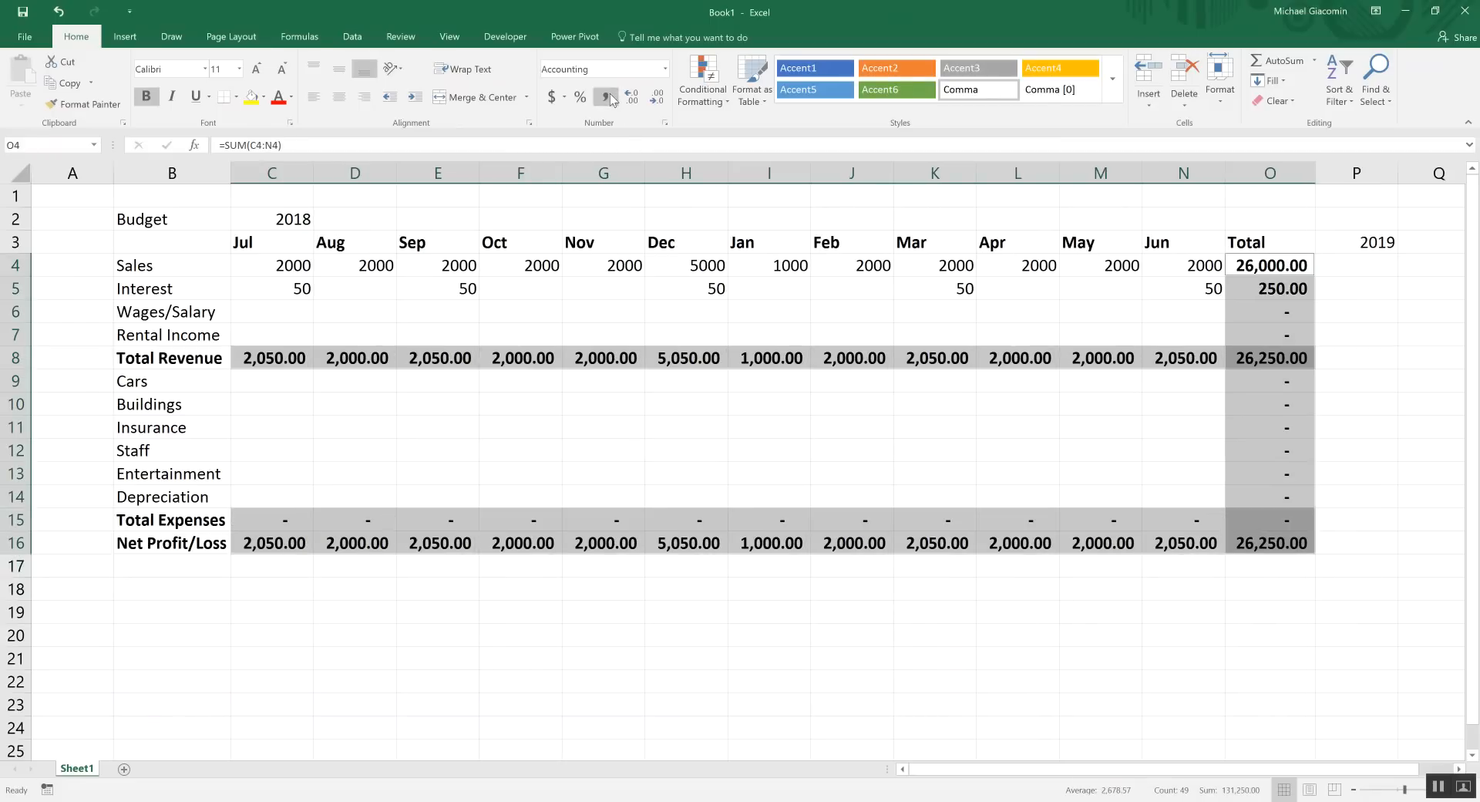
pyautogui.click(655, 99)
pyautogui.click(655, 99)
# Make the 2019 heading in P3 bold
pyautogui.click(938, 312)
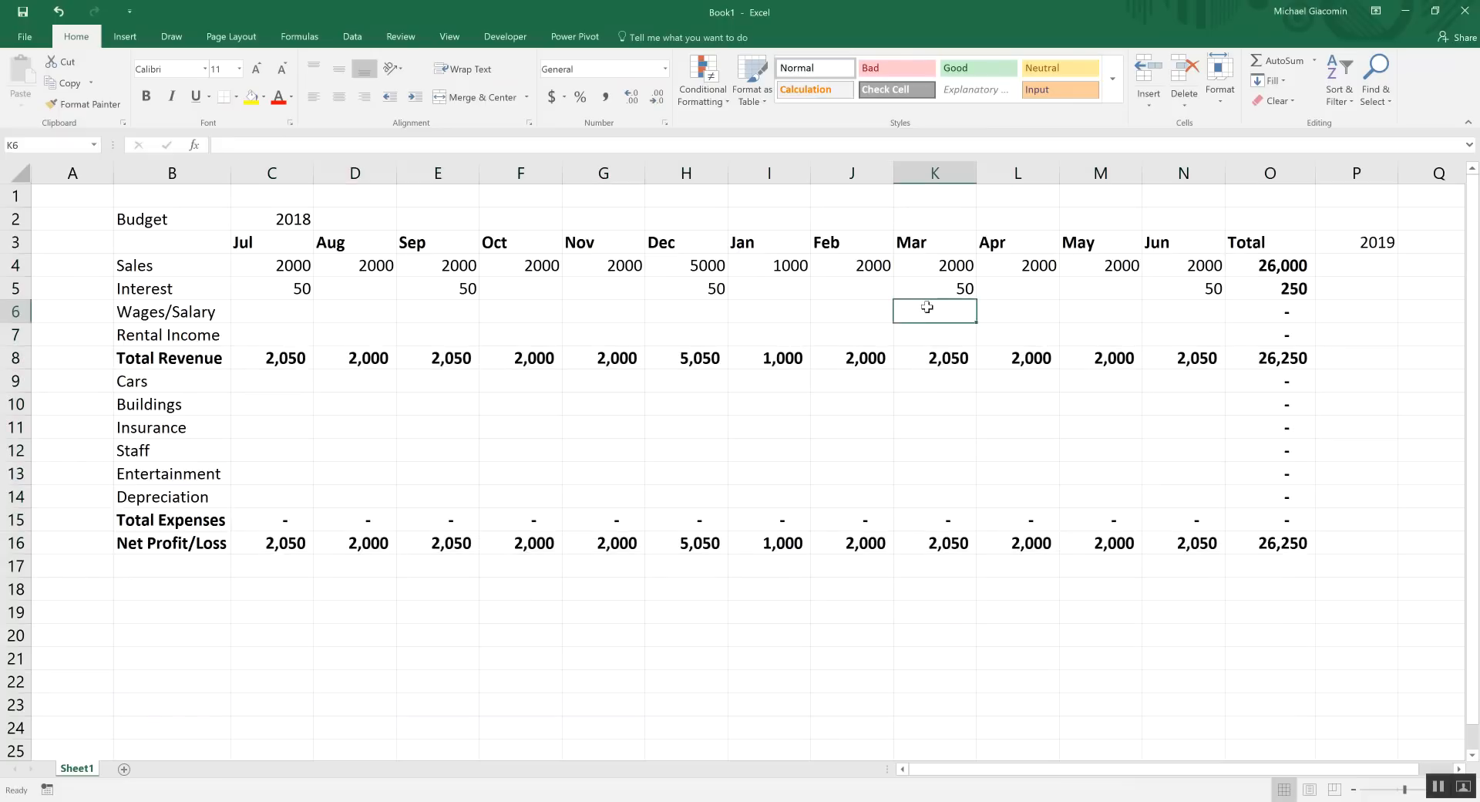
pyautogui.click(1352, 239)
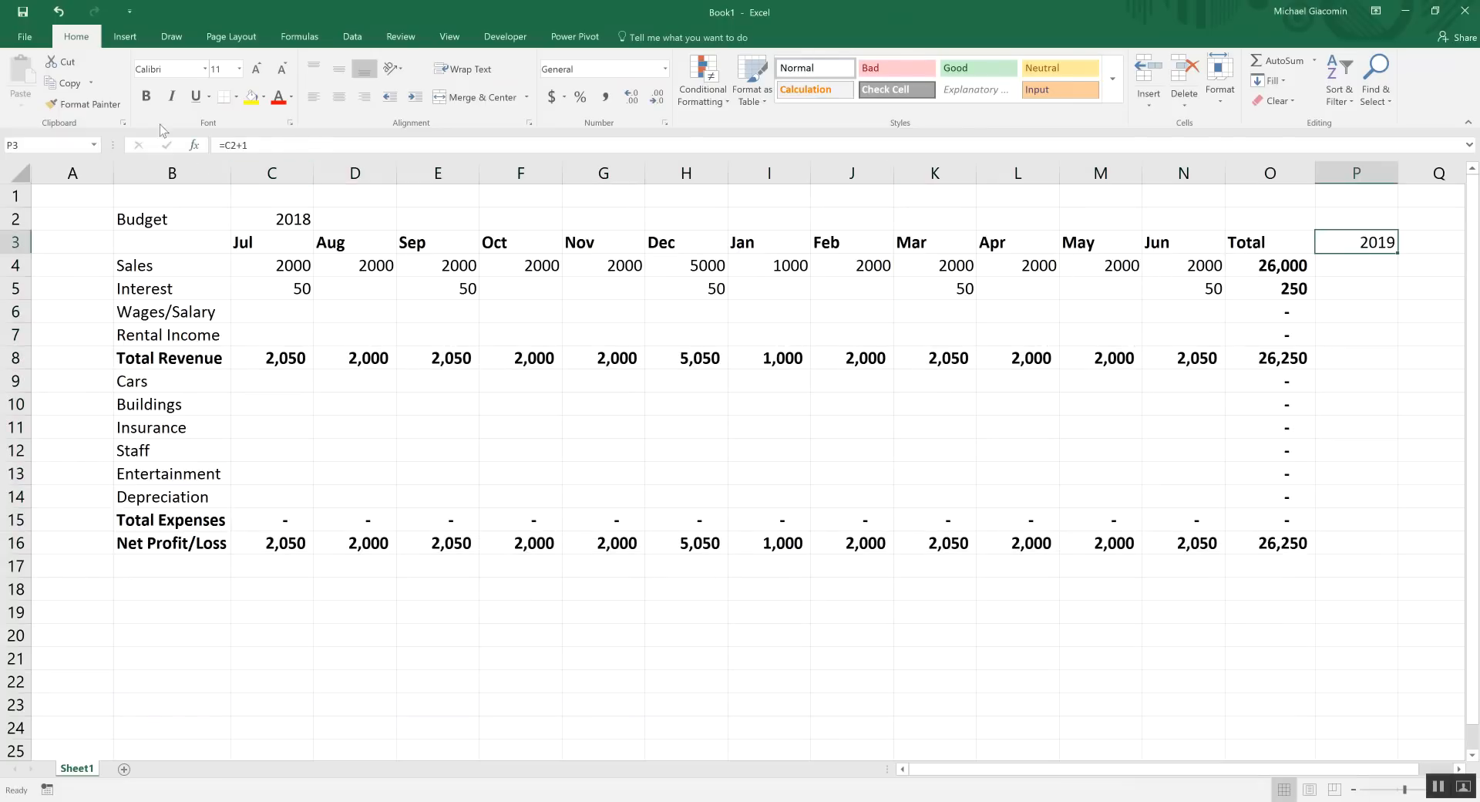
pyautogui.click(146, 95)
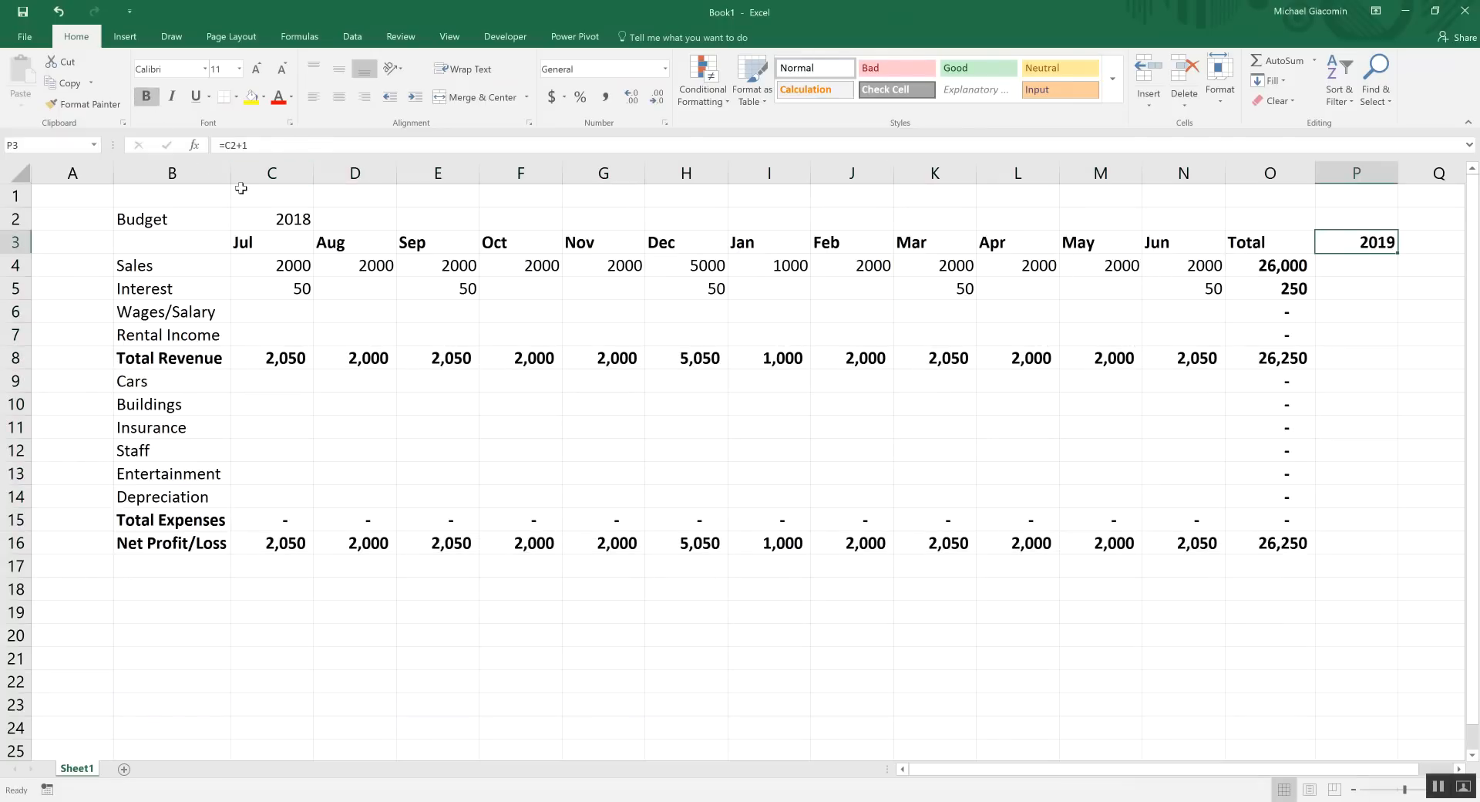
# Enter 1000 as July Wages/Salary and fill it across every month through June
pyautogui.click(266, 328)
pyautogui.click(271, 310)
pyautogui.write('1000')
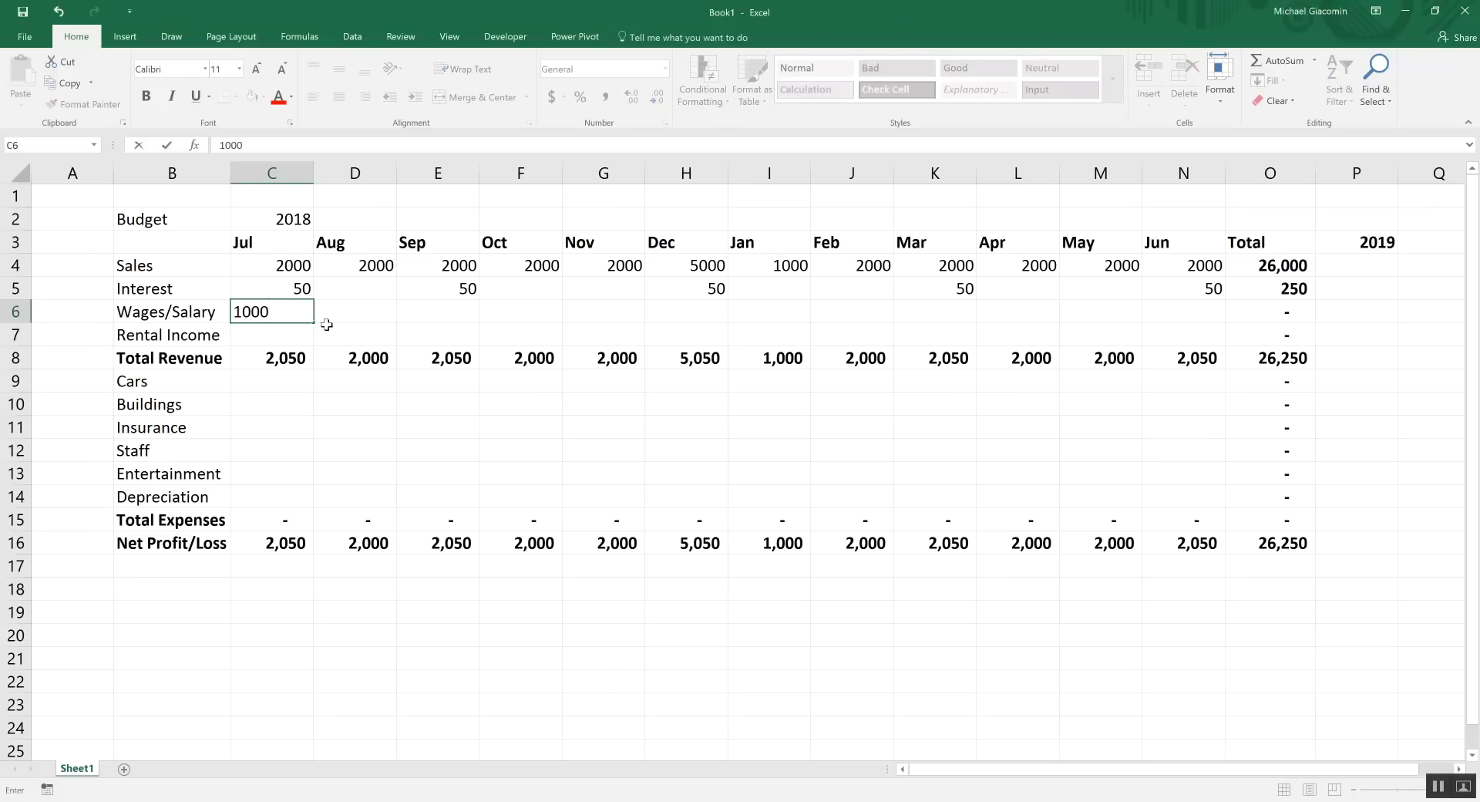
pyautogui.click(327, 325)
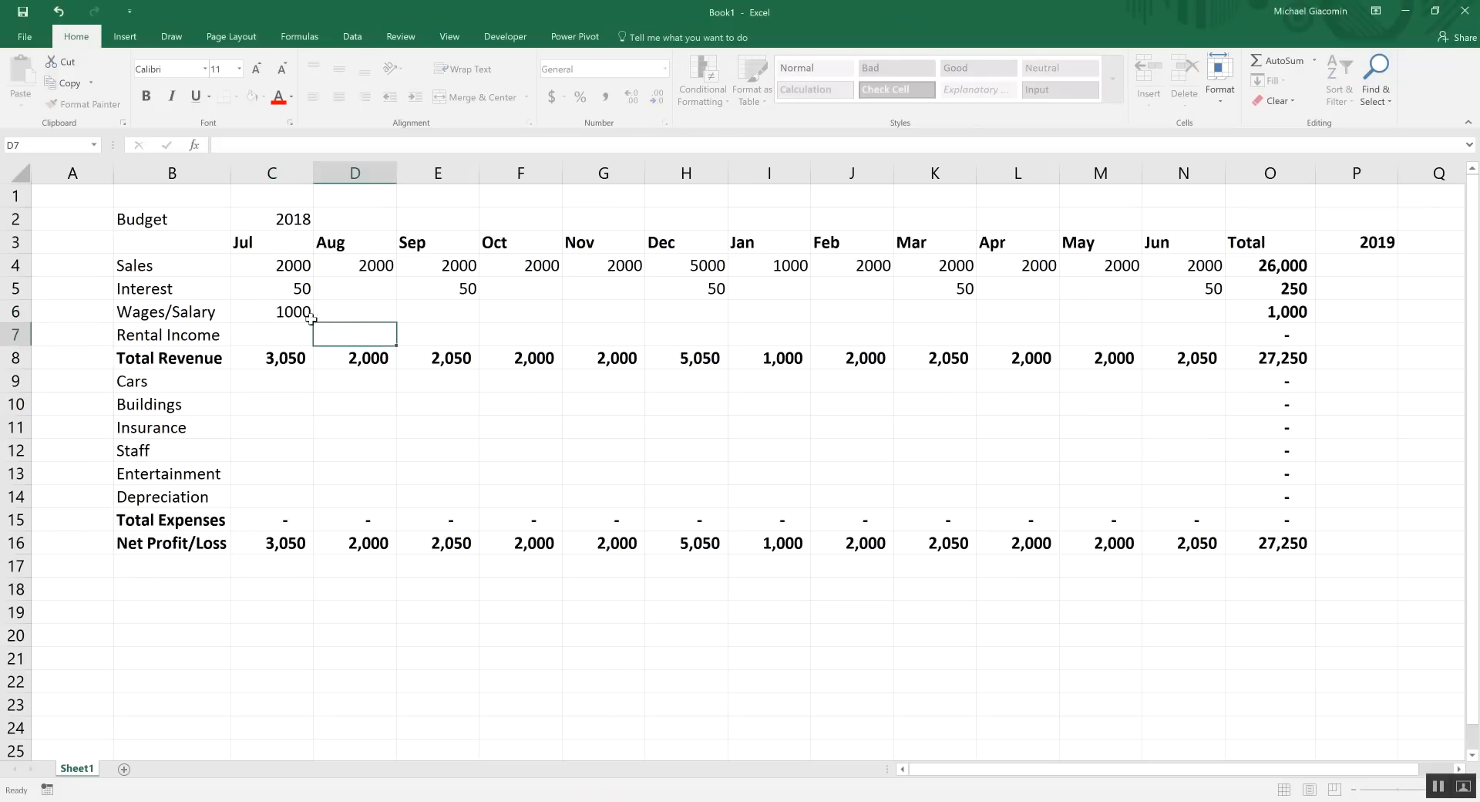
pyautogui.click(305, 317)
pyautogui.moveTo(312, 322); pyautogui.dragTo(1156, 324)
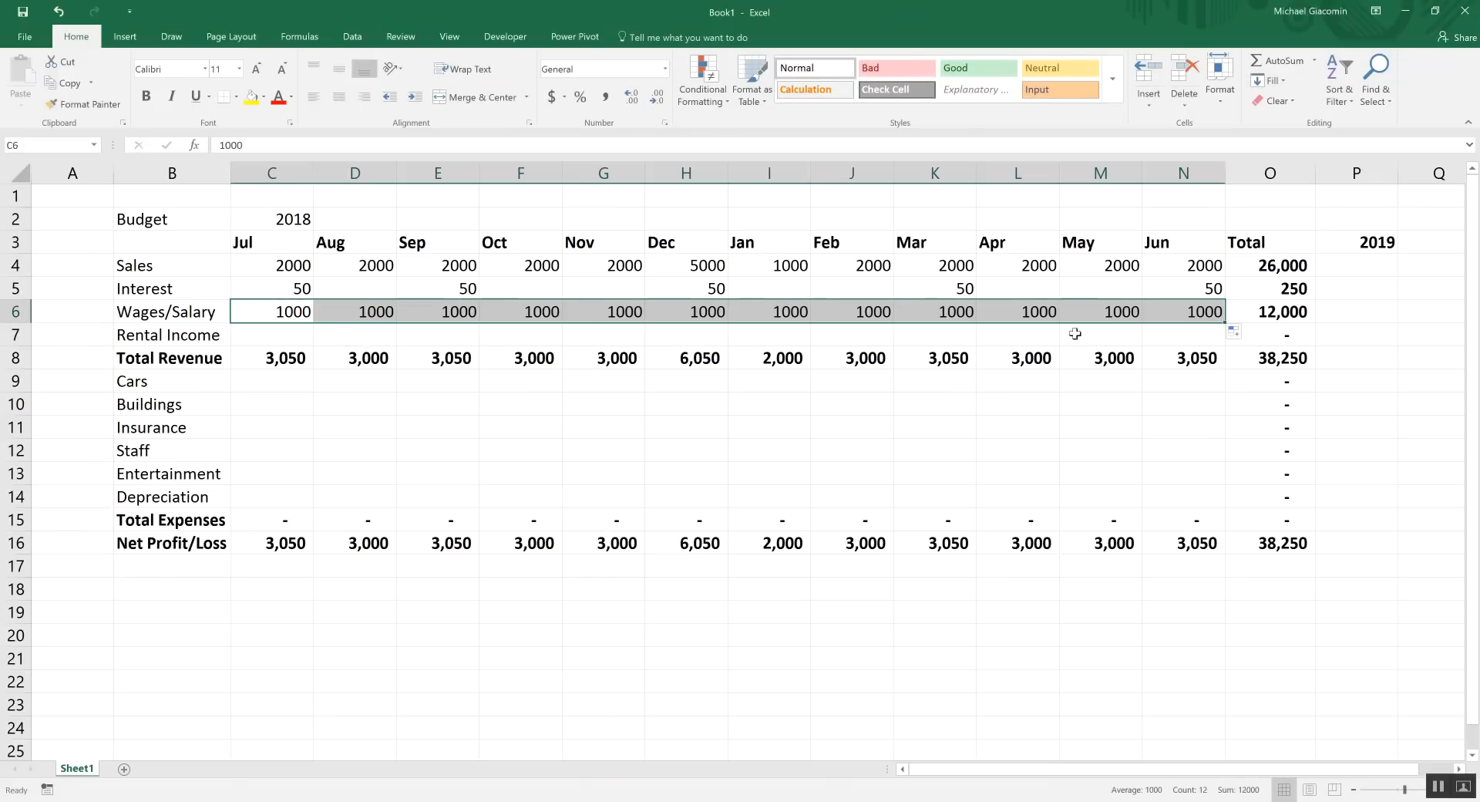
# Change Wages/Salary to 2500 in December and 500 in January
pyautogui.click(670, 312)
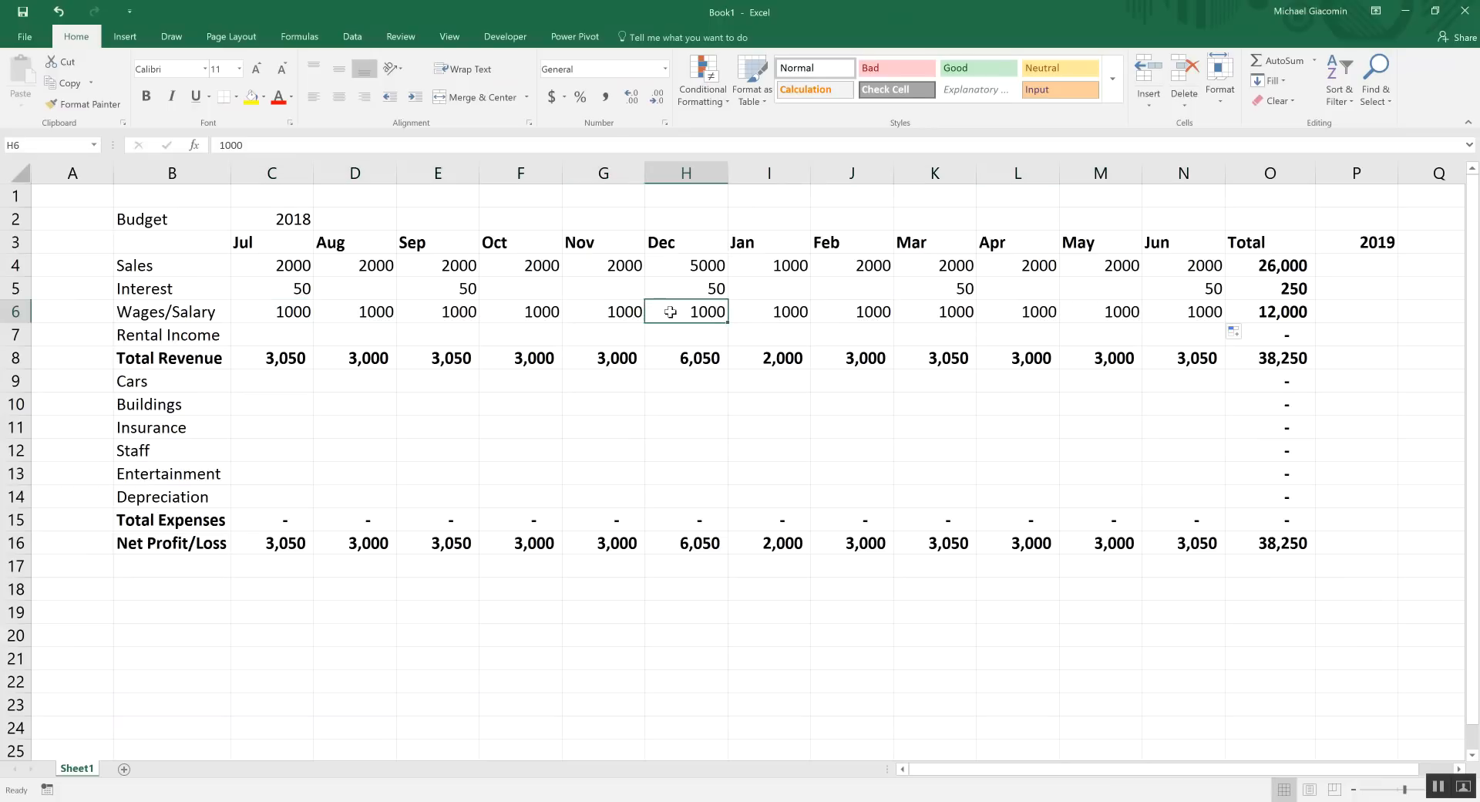
pyautogui.write('2500')
pyautogui.press('Tab')
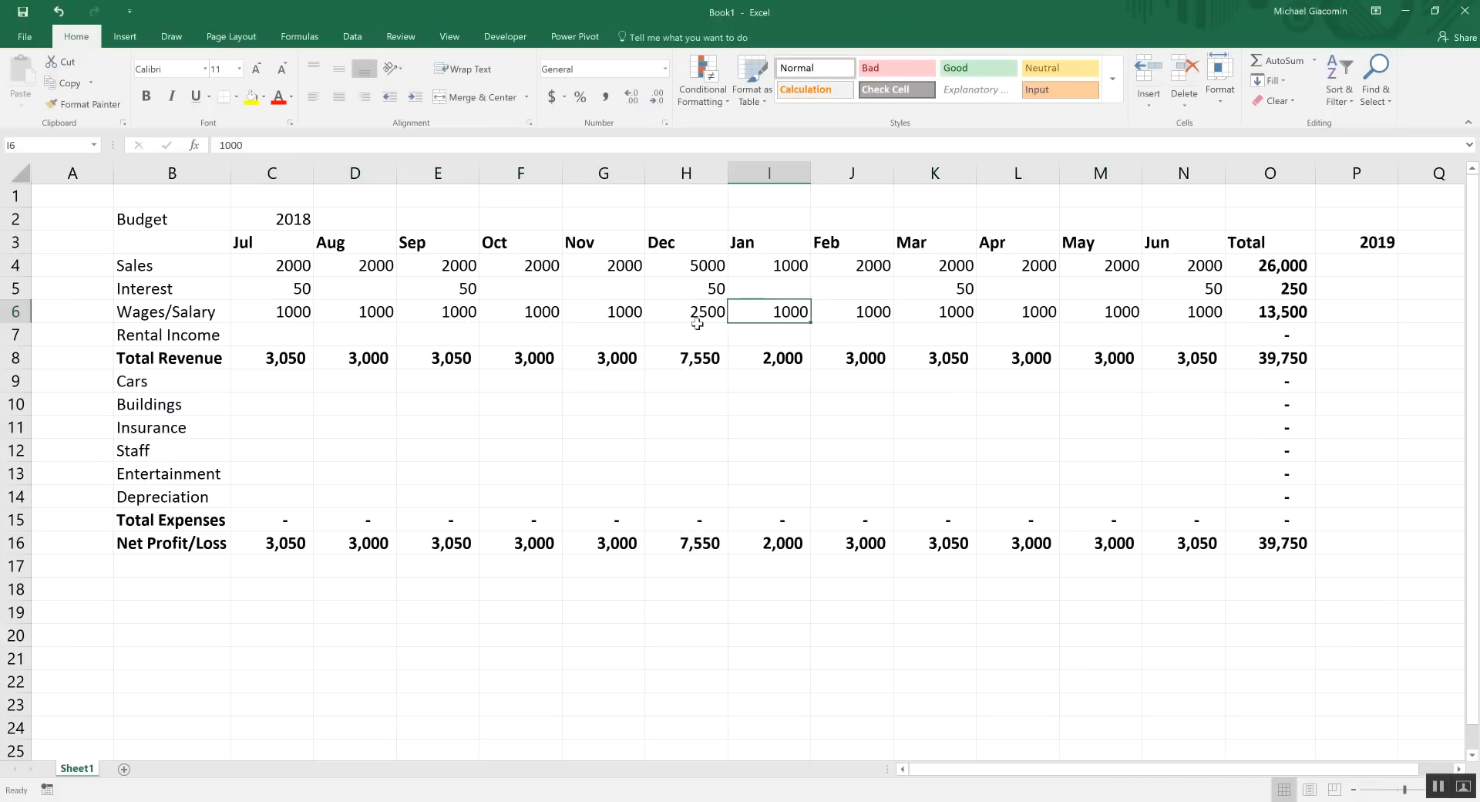
pyautogui.write('500')
pyautogui.press('Return')
pyautogui.press('Up')
# Check the Total Revenue and Net Profit/Loss sums and their yearly total formulas
pyautogui.moveTo(258, 359); pyautogui.dragTo(1181, 360)
pyautogui.moveTo(254, 544); pyautogui.dragTo(1225, 546)
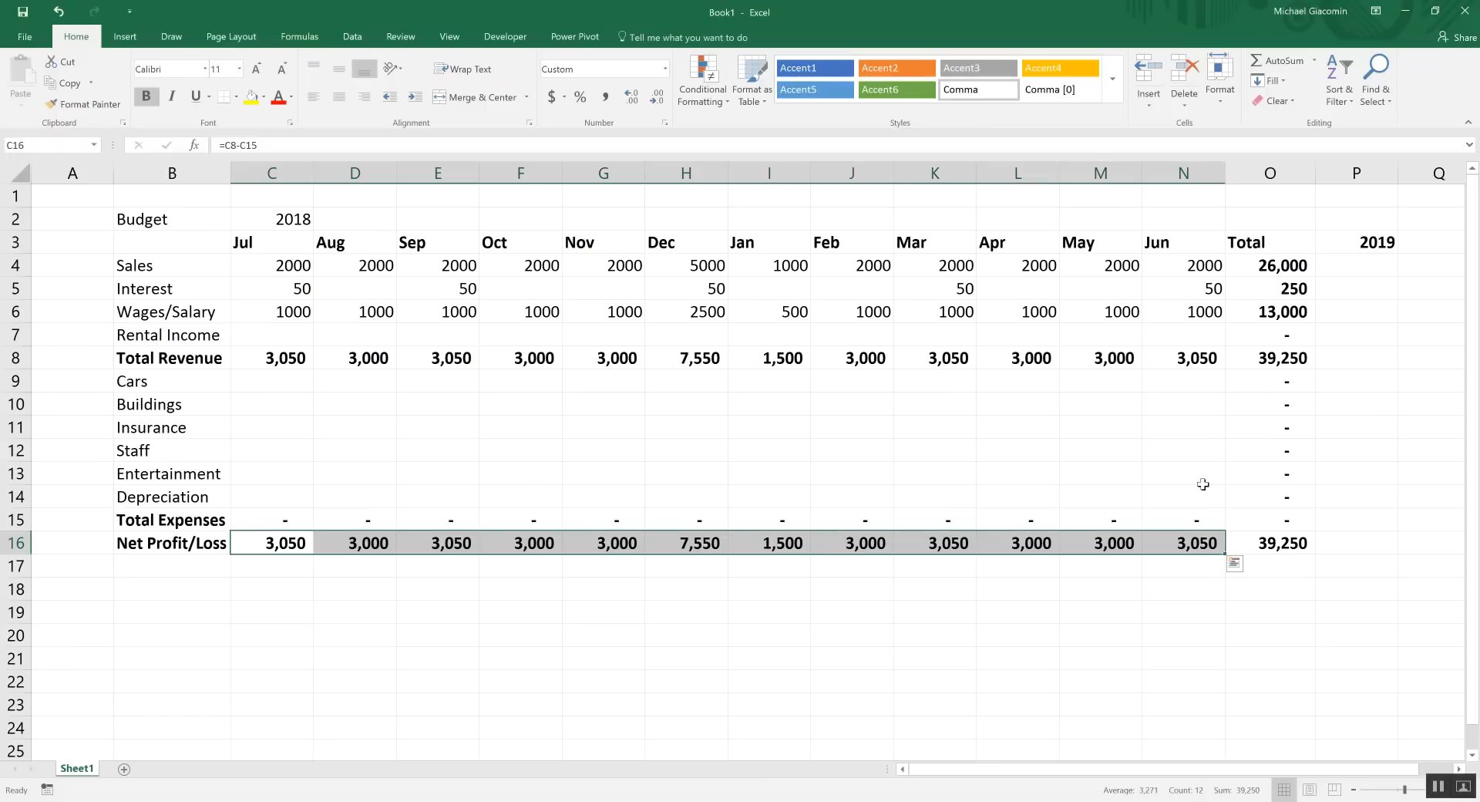
pyautogui.click(1279, 359)
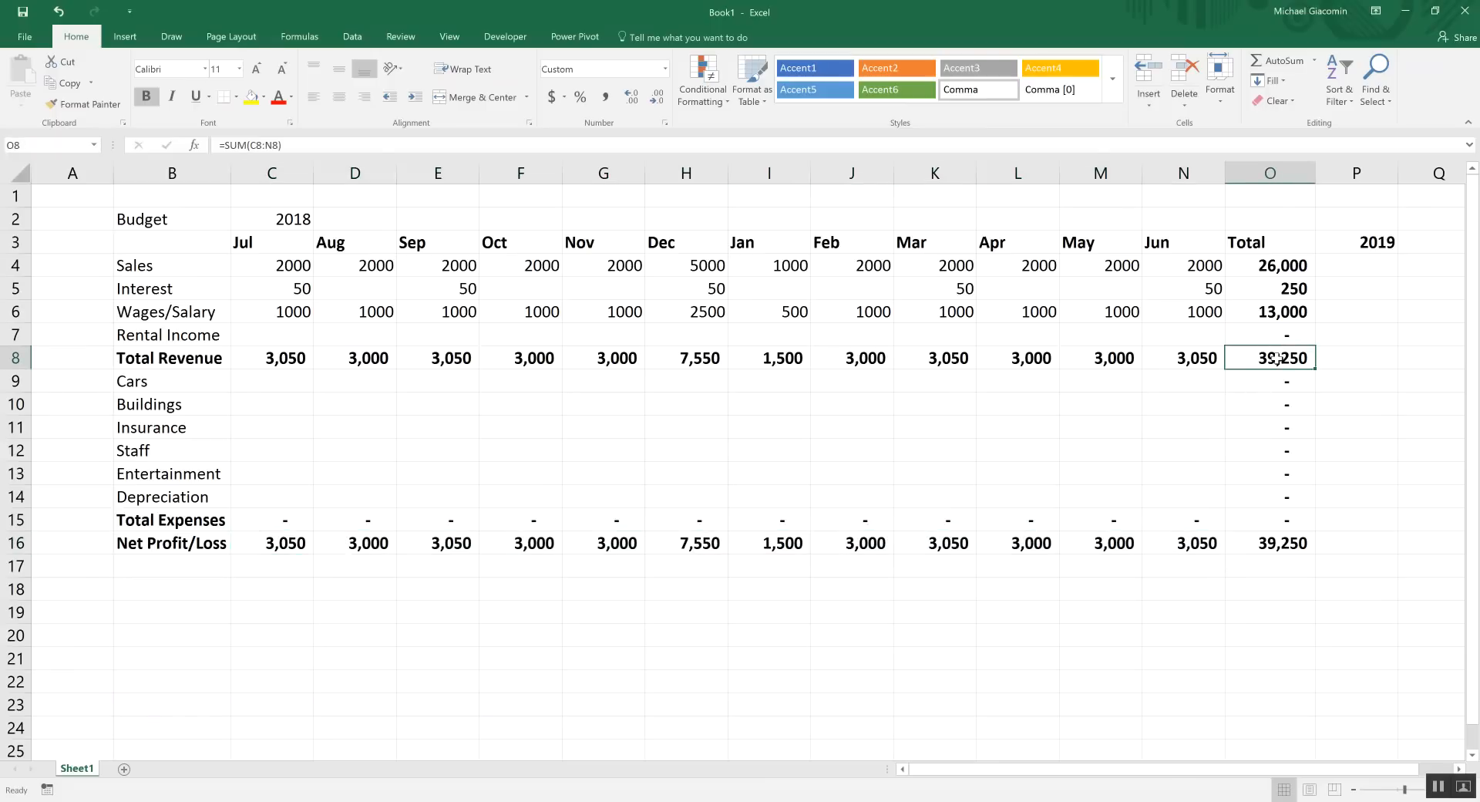
pyautogui.click(1283, 544)
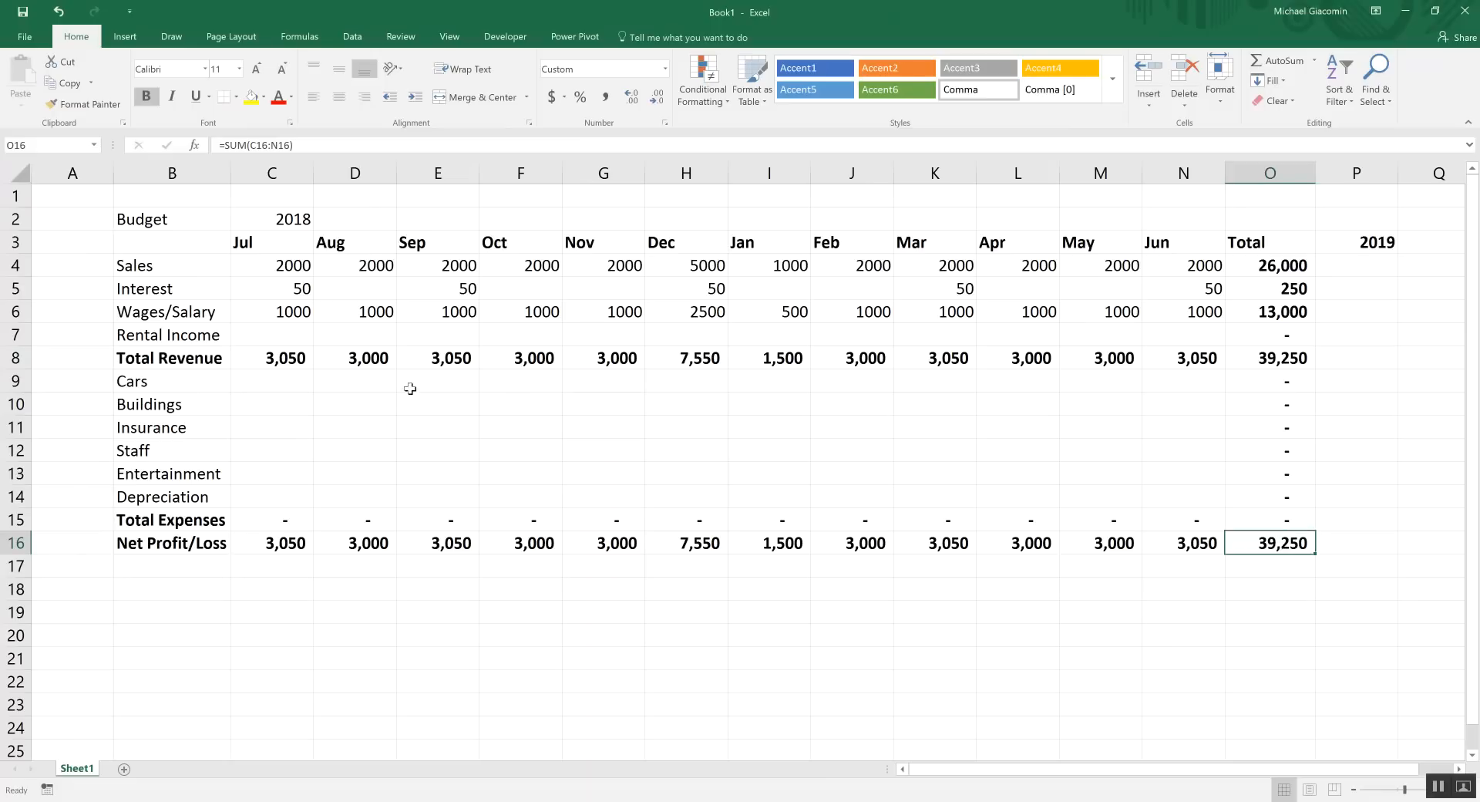
pyautogui.click(290, 372)
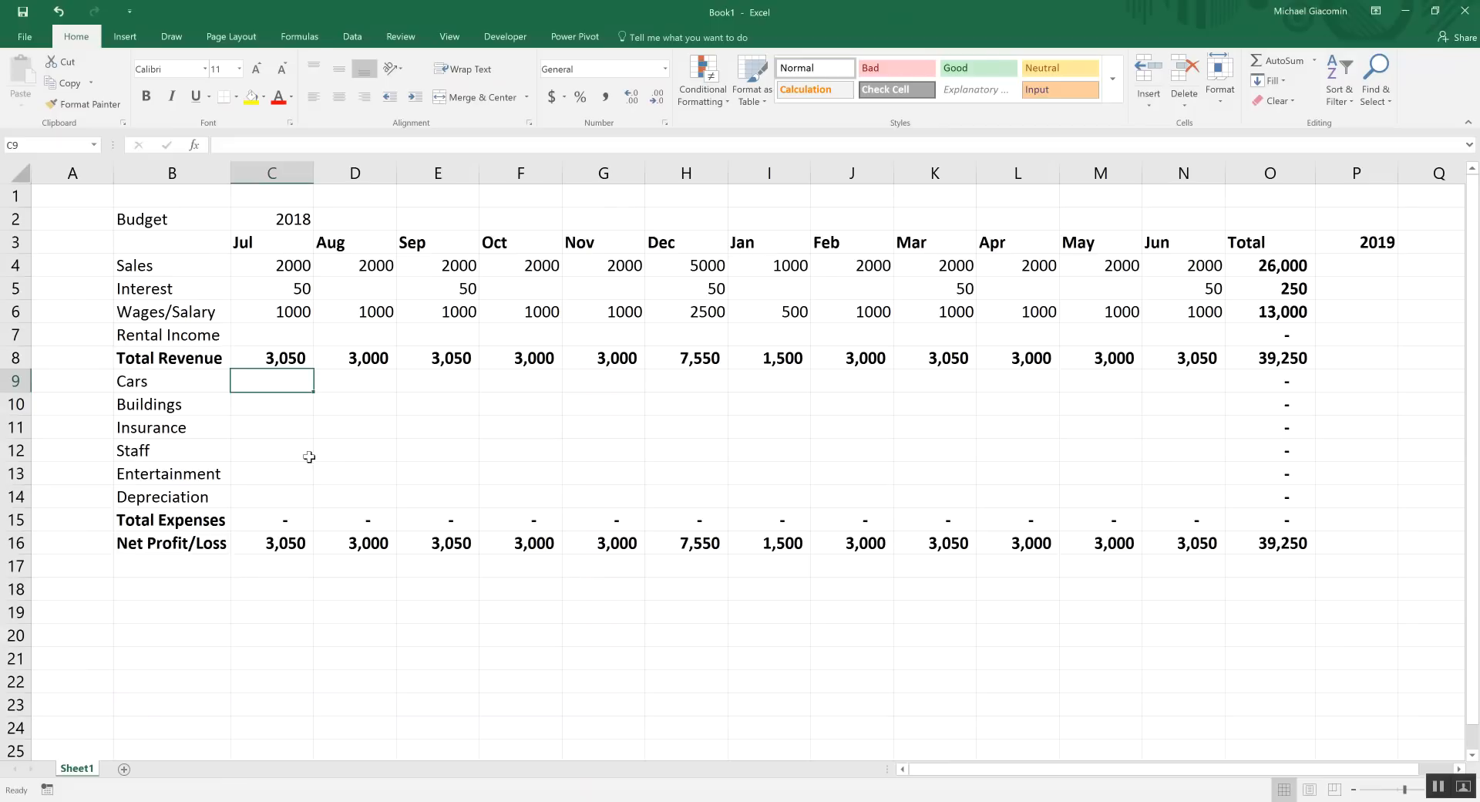
# Enter 80 as the July Cars expense and fill it across all months
pyautogui.moveTo(279, 381); pyautogui.dragTo(611, 474)
pyautogui.click(284, 381)
pyautogui.write('80')
pyautogui.moveTo(347, 424); pyautogui.dragTo(1222, 381)
pyautogui.click(309, 385)
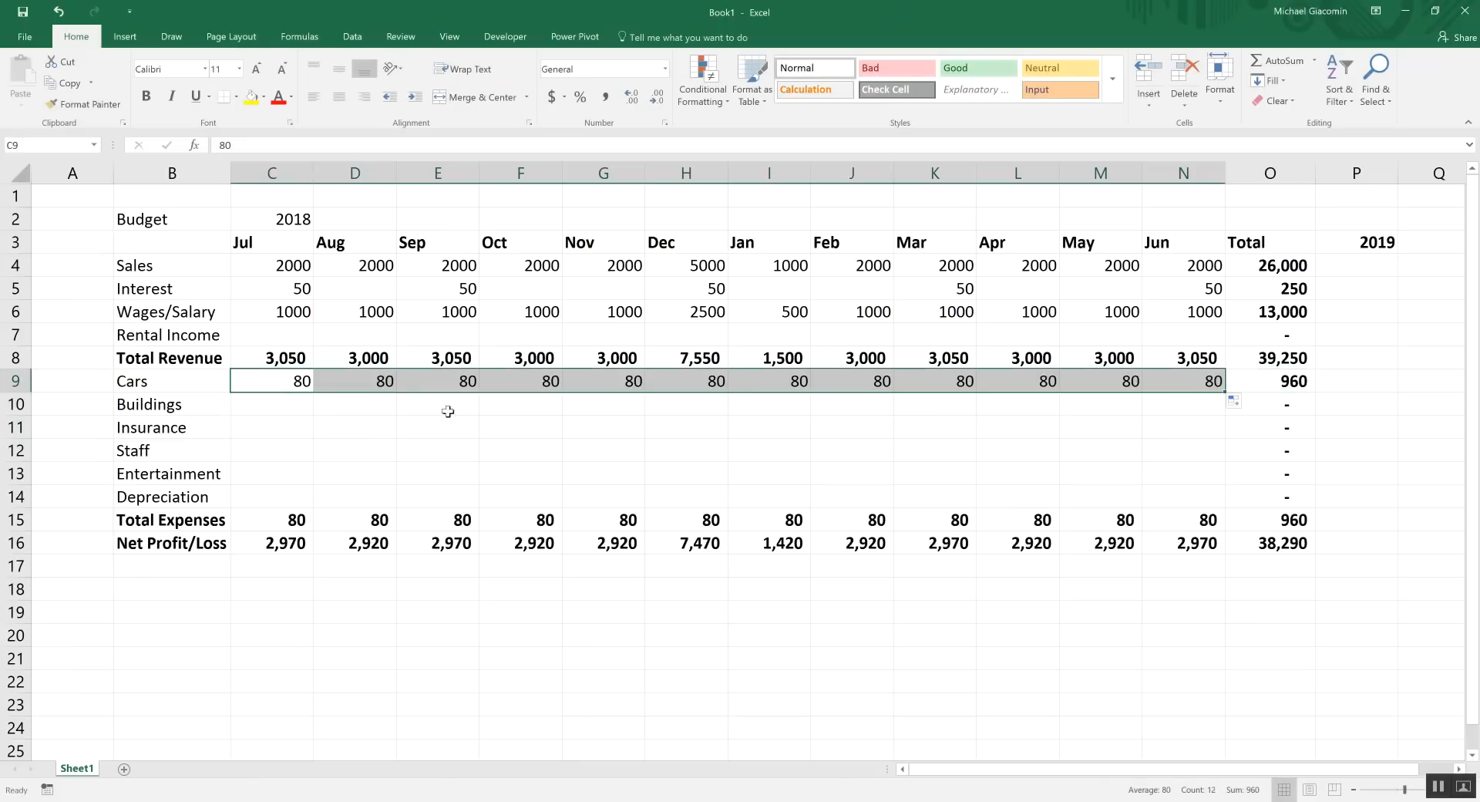
# Change the Cars expense to 480 in September and 560 in February
pyautogui.click(452, 381)
pyautogui.write('480')
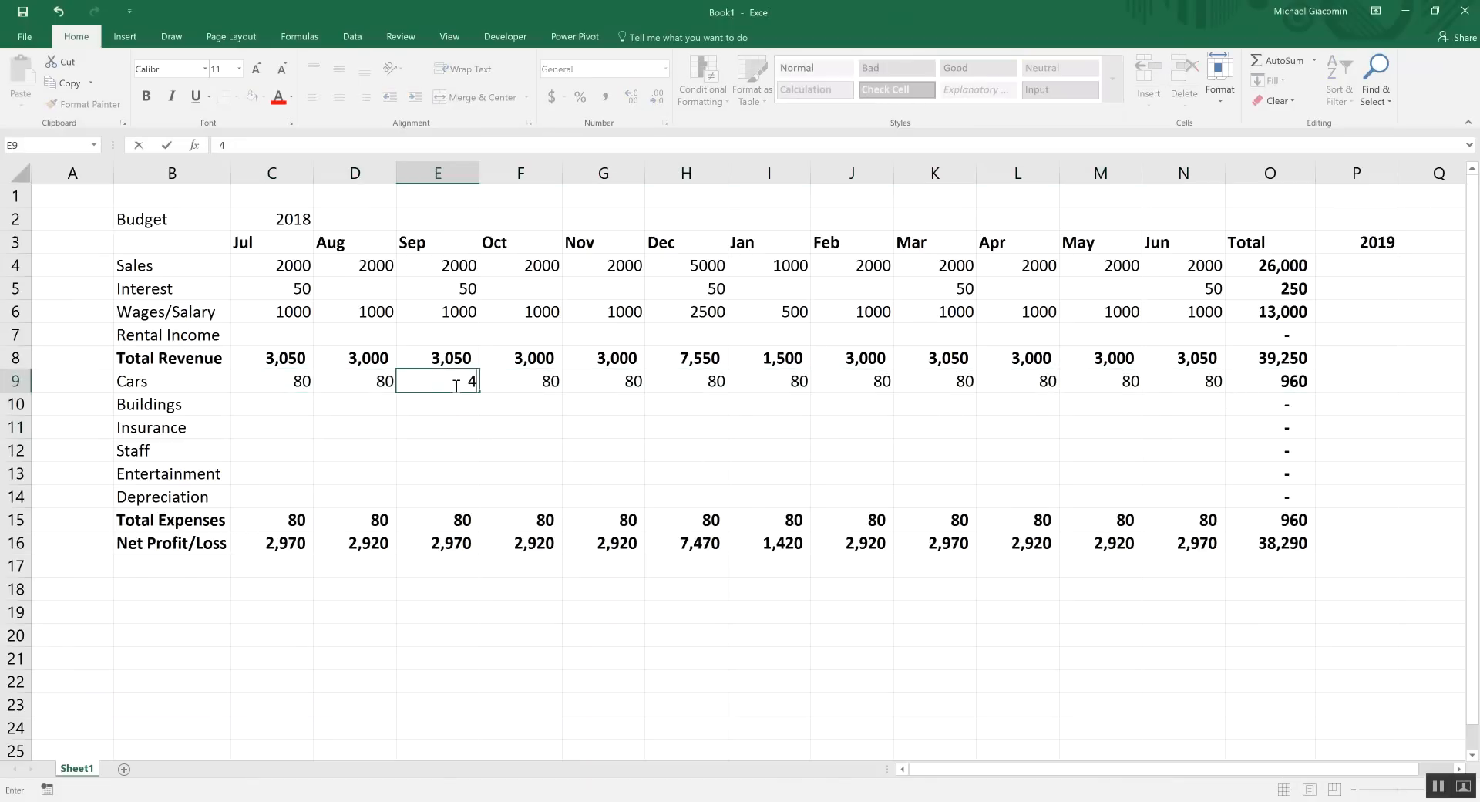
pyautogui.click(867, 378)
pyautogui.write('560')
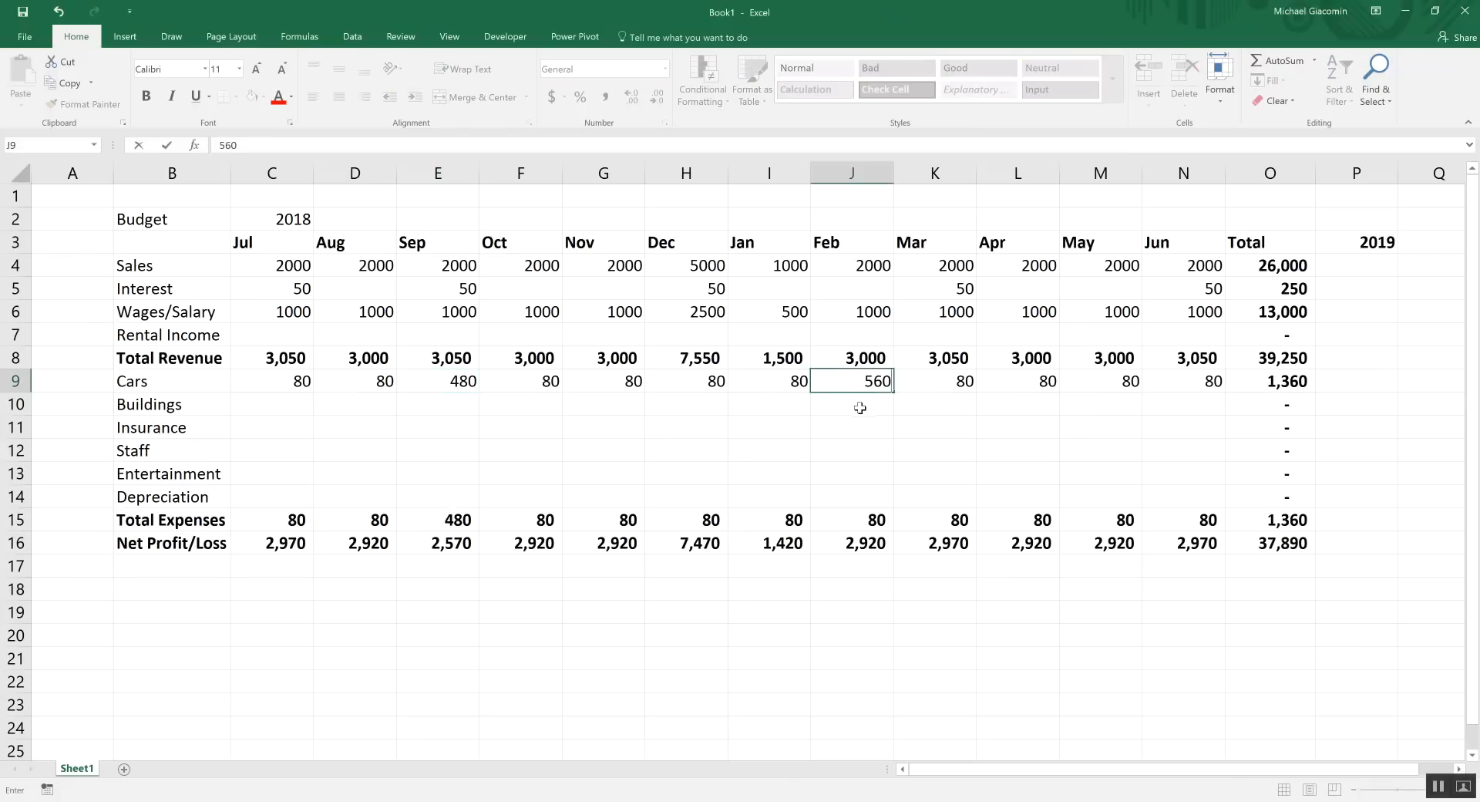
pyautogui.click(860, 408)
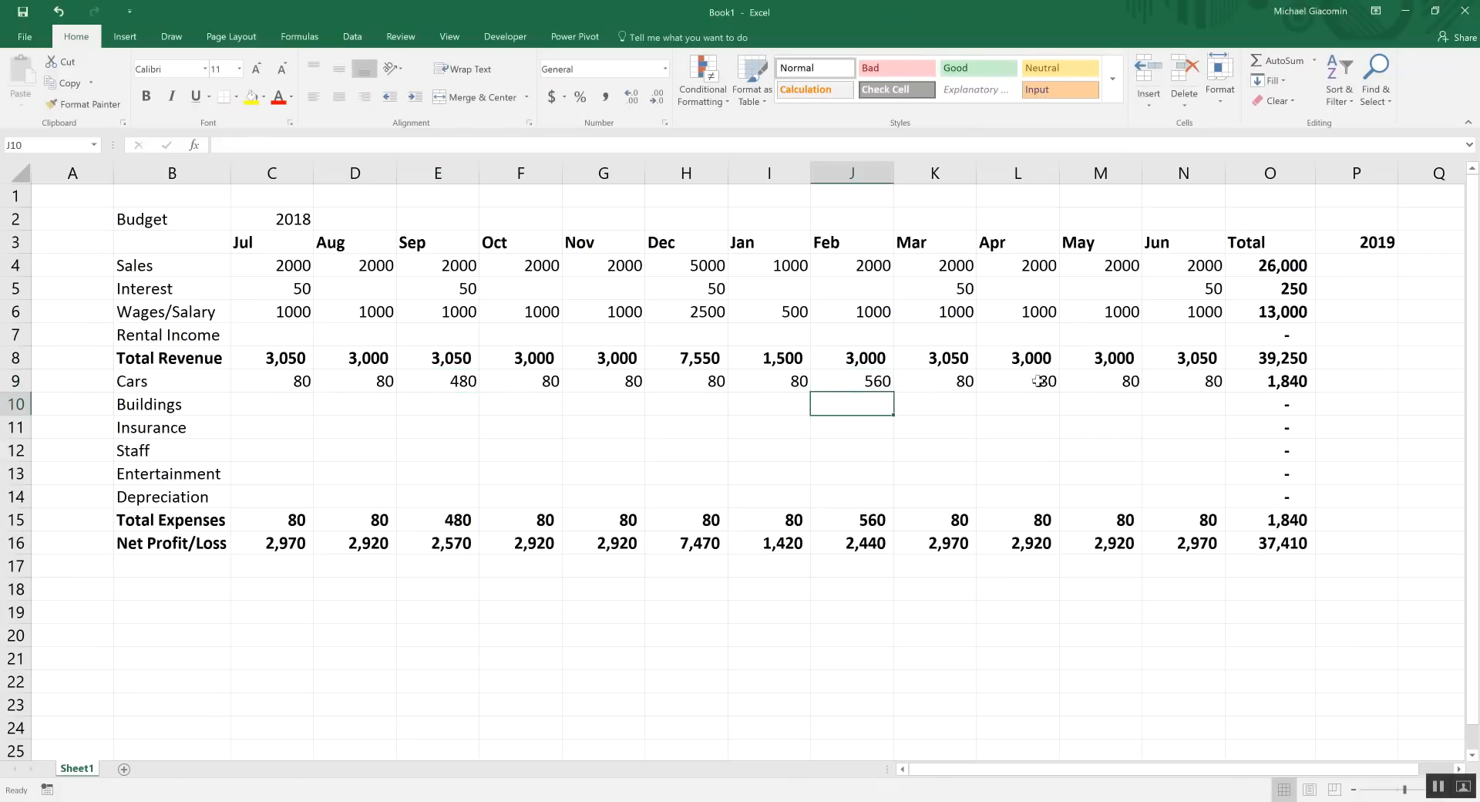
pyautogui.click(150, 381)
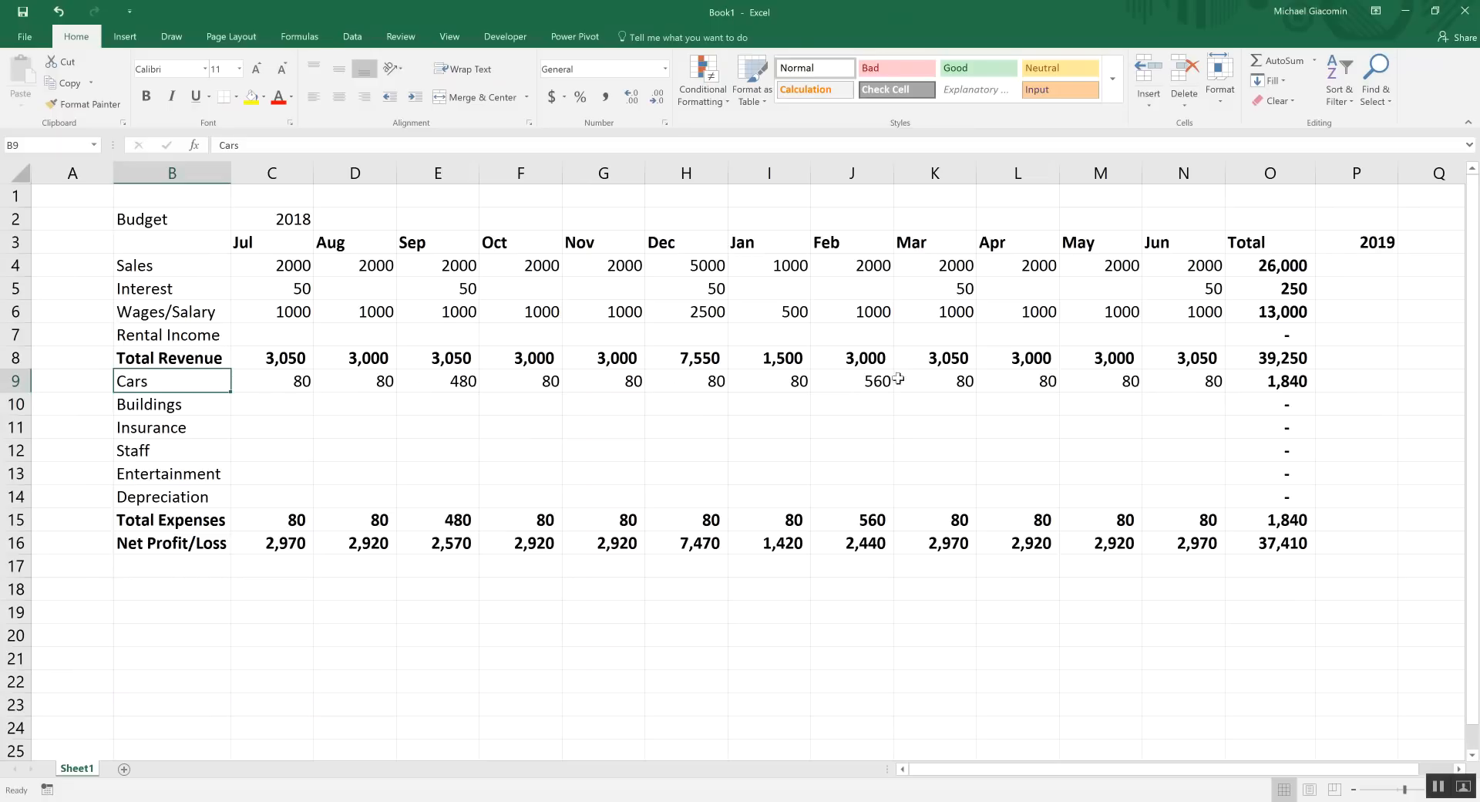
pyautogui.click(254, 406)
pyautogui.write('400')
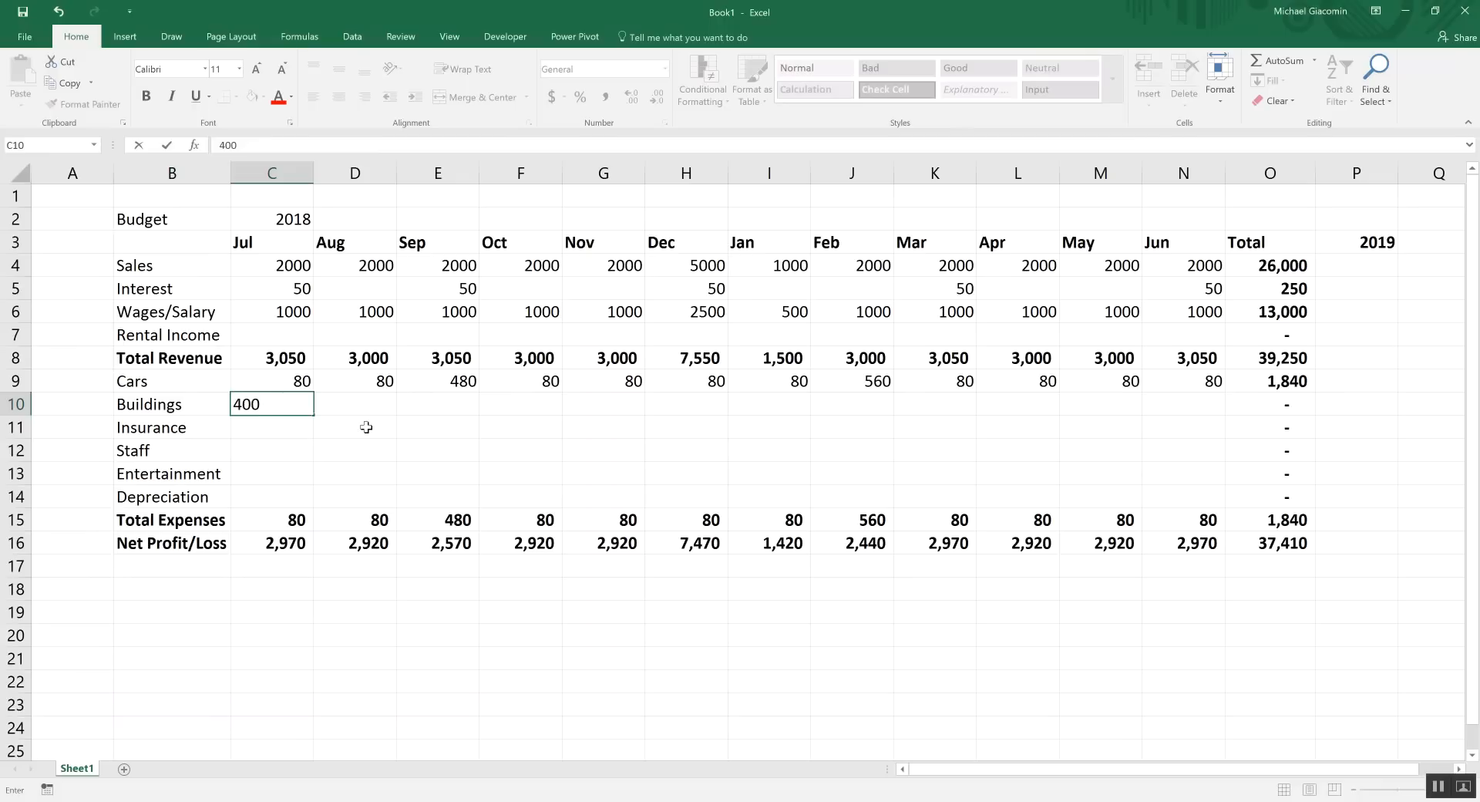
pyautogui.click(366, 428)
pyautogui.click(301, 406)
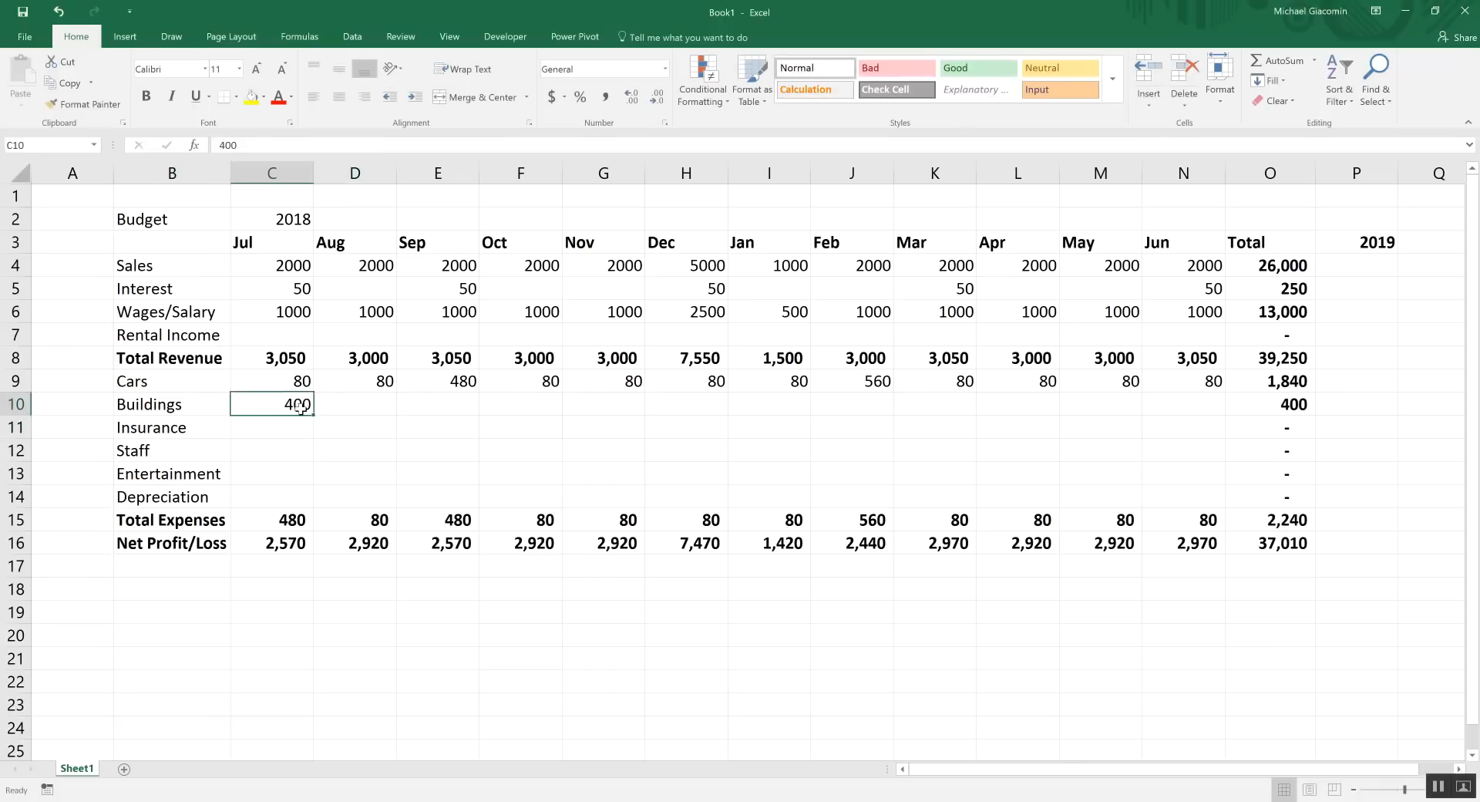
pyautogui.moveTo(314, 414); pyautogui.dragTo(1130, 423)
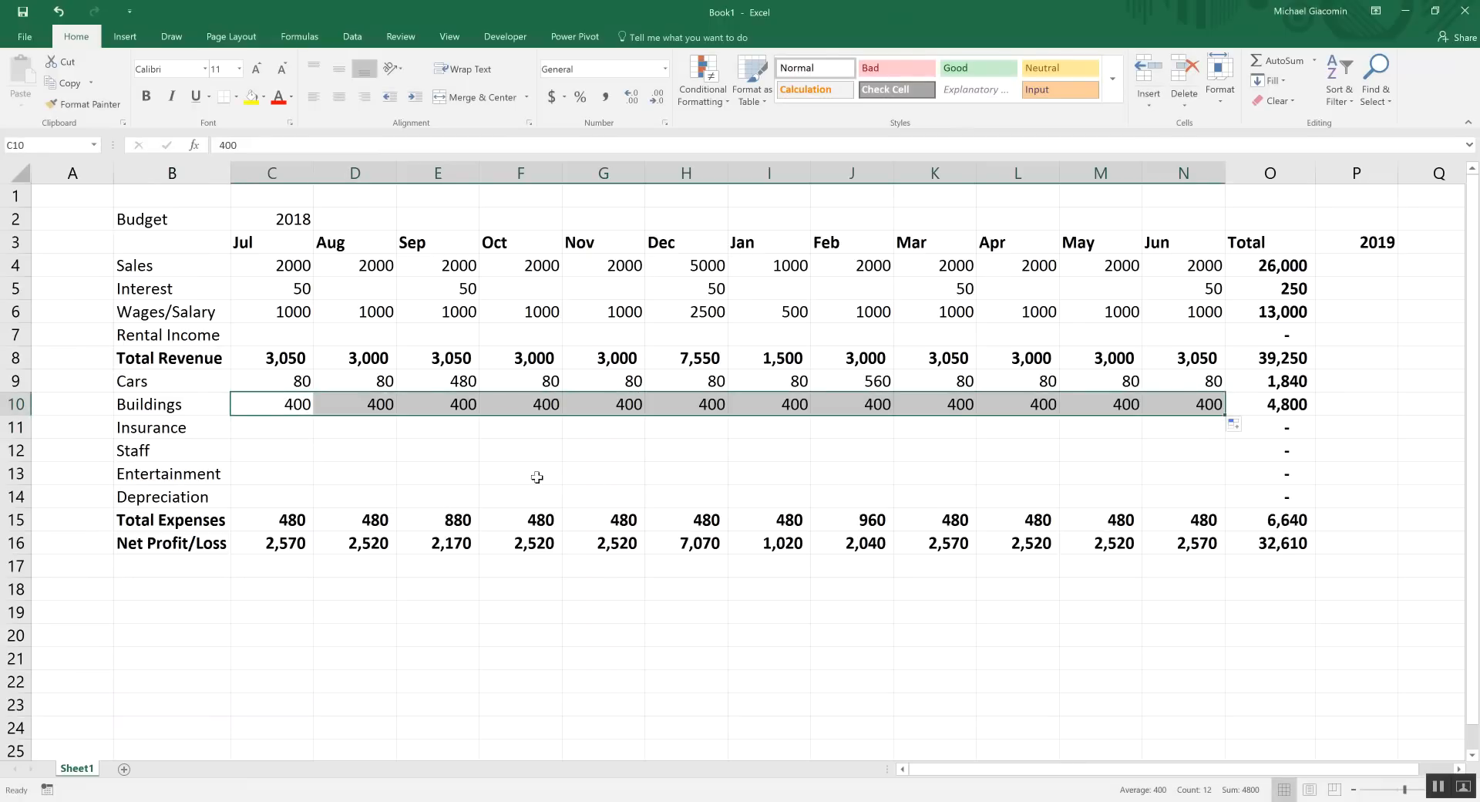
pyautogui.click(689, 411)
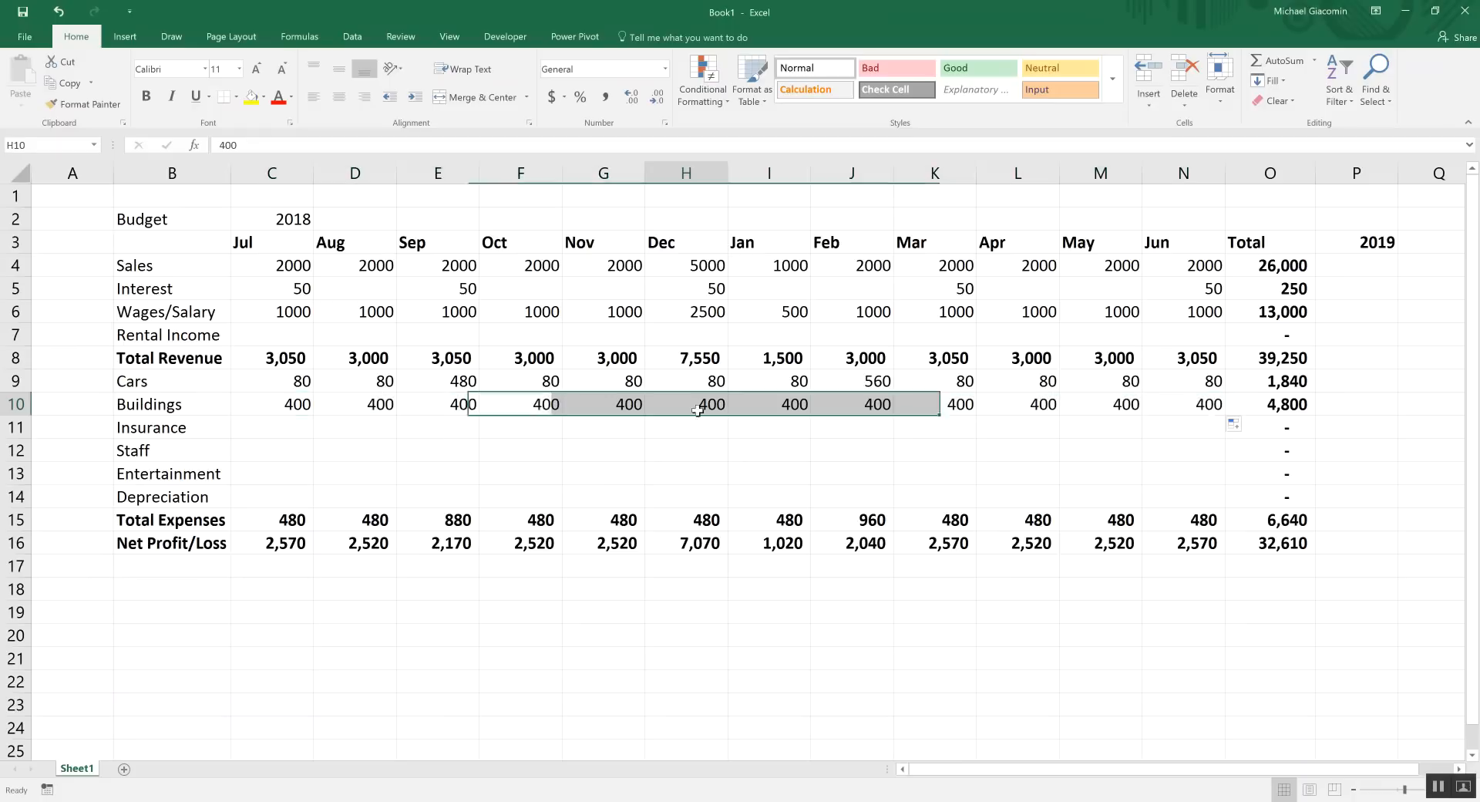
pyautogui.write('60')
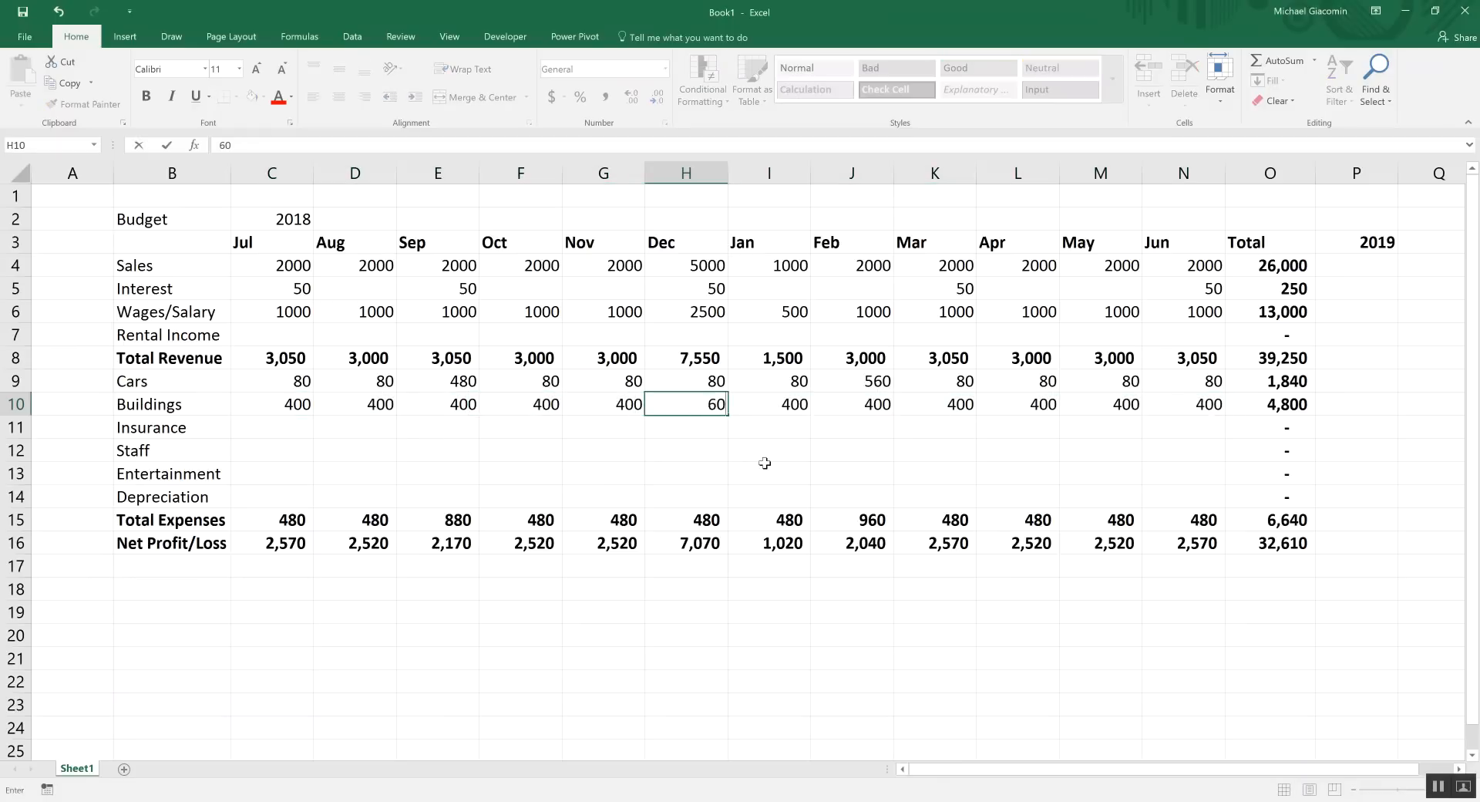
pyautogui.click(713, 422)
pyautogui.click(684, 451)
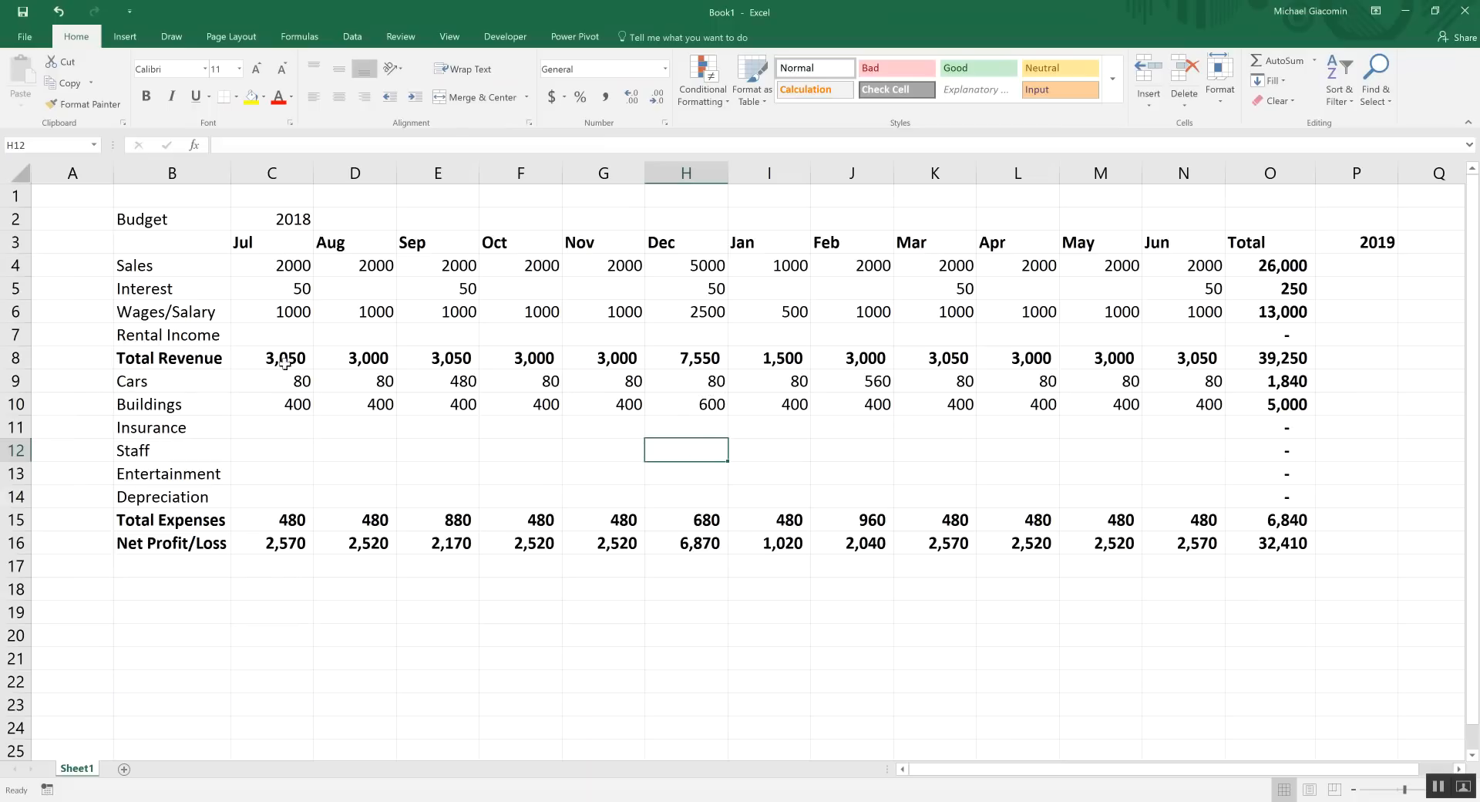
pyautogui.moveTo(280, 516); pyautogui.dragTo(1173, 520)
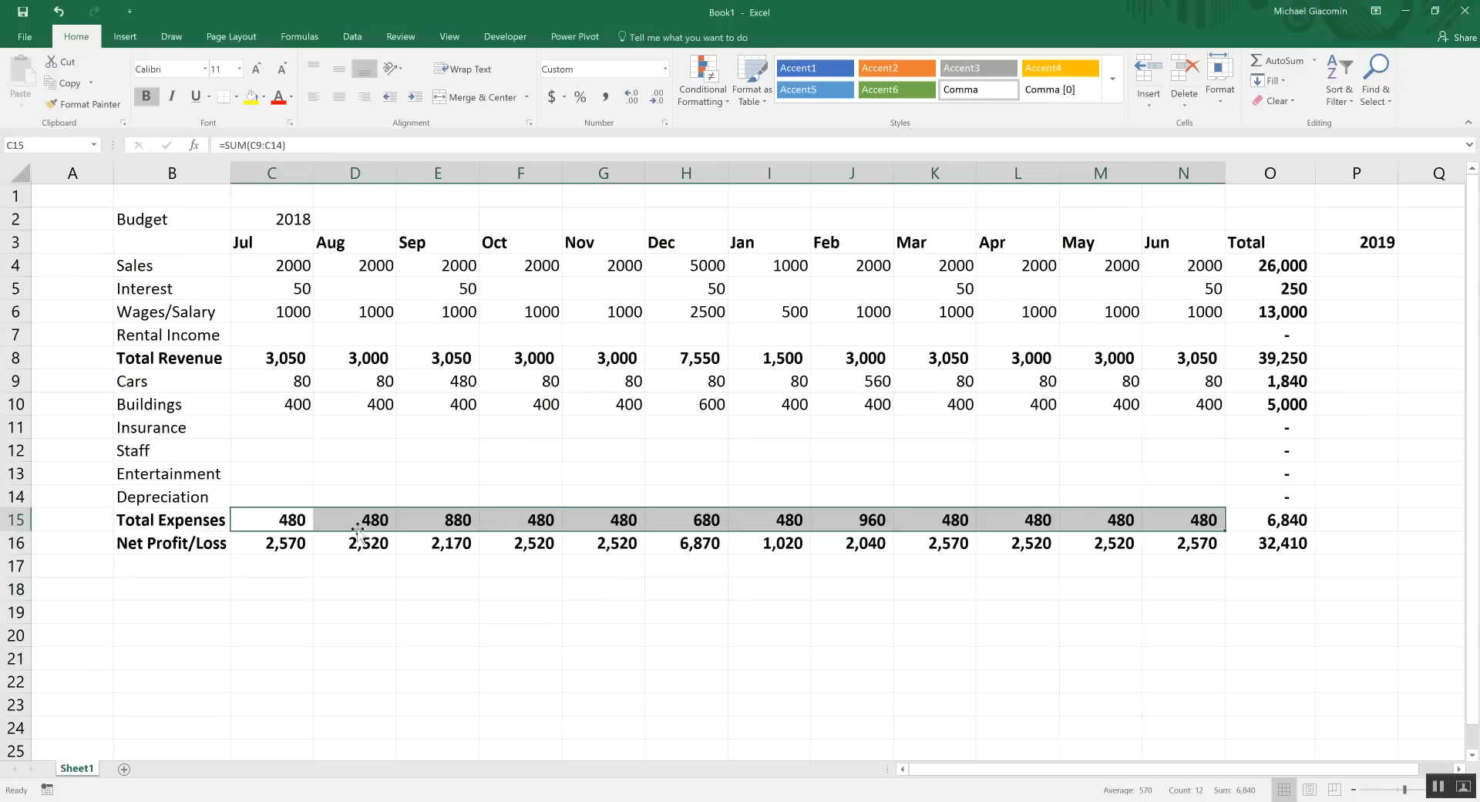
pyautogui.click(696, 355)
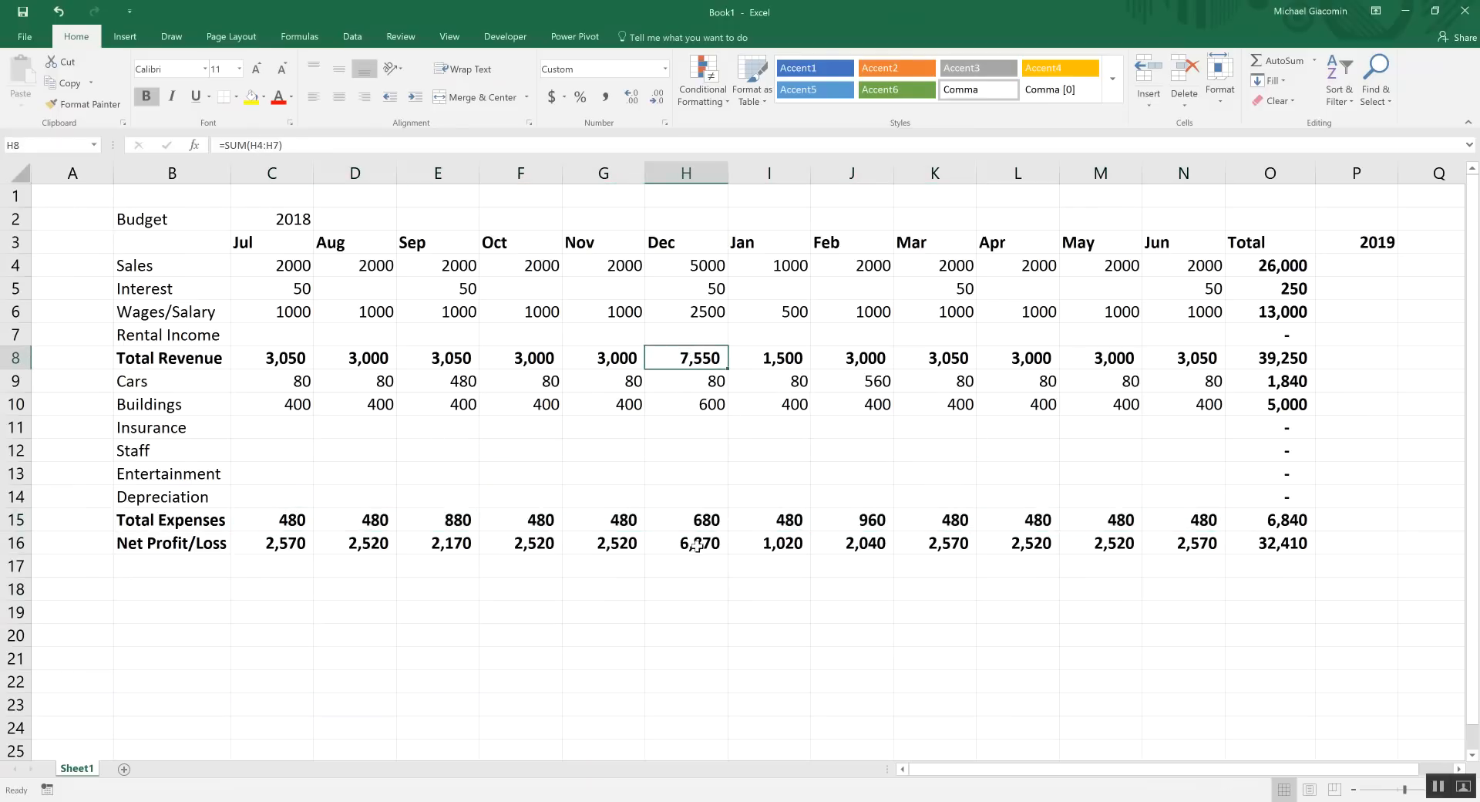
pyautogui.click(703, 522)
pyautogui.click(710, 361)
pyautogui.click(698, 544)
pyautogui.moveTo(270, 543); pyautogui.dragTo(1191, 544)
pyautogui.click(540, 511)
pyautogui.click(284, 425)
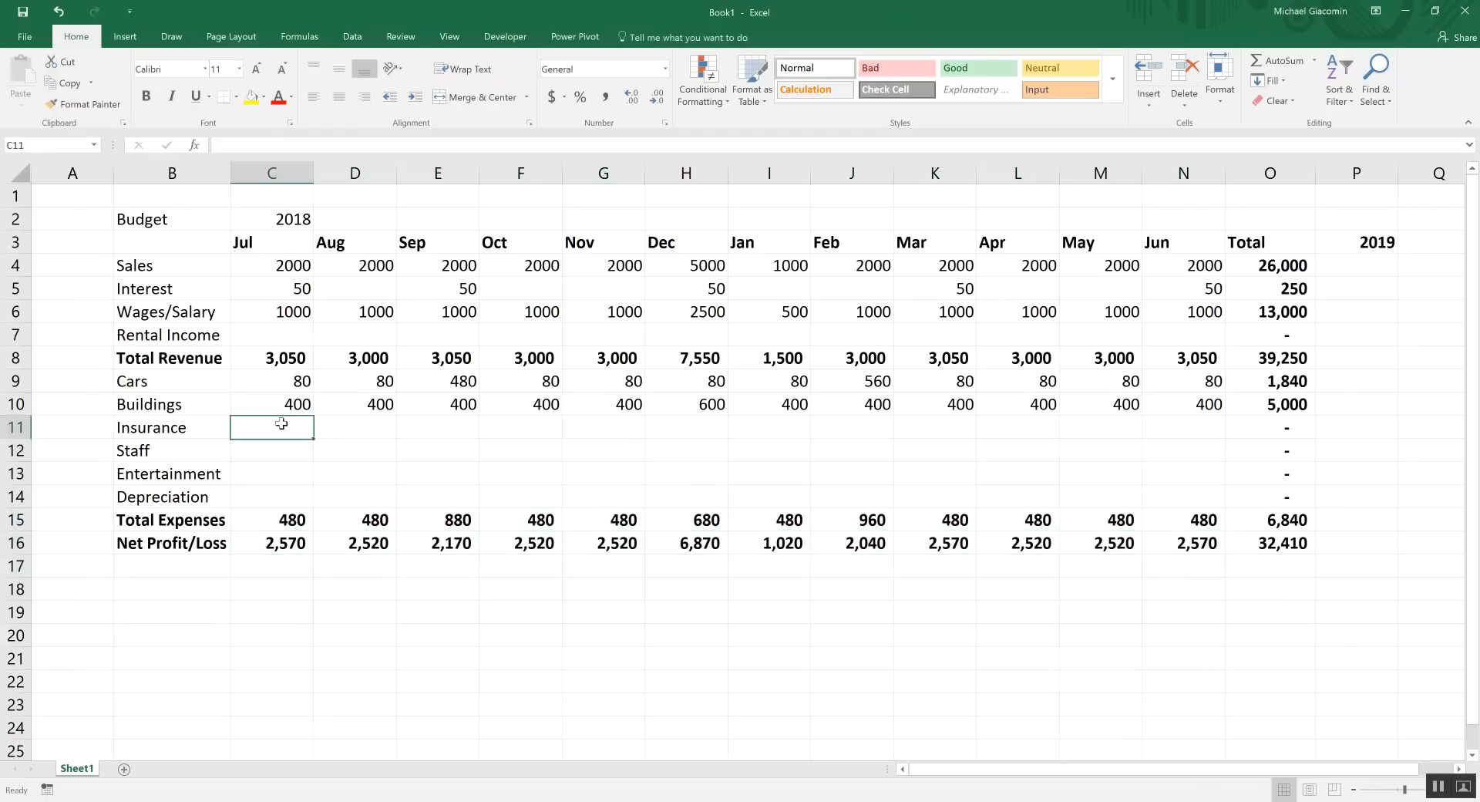
# Enter Insurance amounts of 4000, then 400 in November and 700 in February
pyautogui.write('4000')
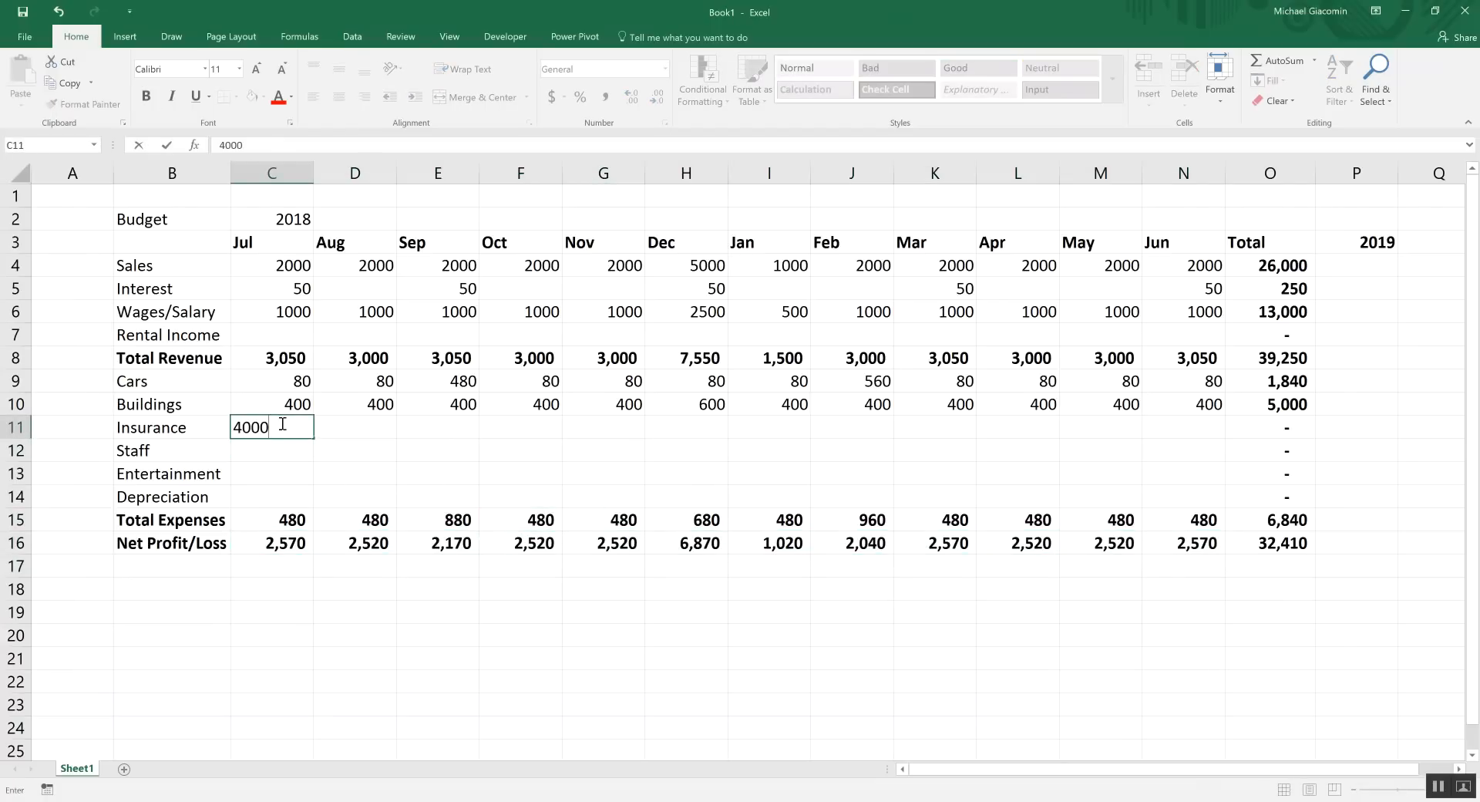
pyautogui.press('Tab')
pyautogui.press('Tab')
pyautogui.press('Tab')
pyautogui.press('Tab')
pyautogui.write('40')
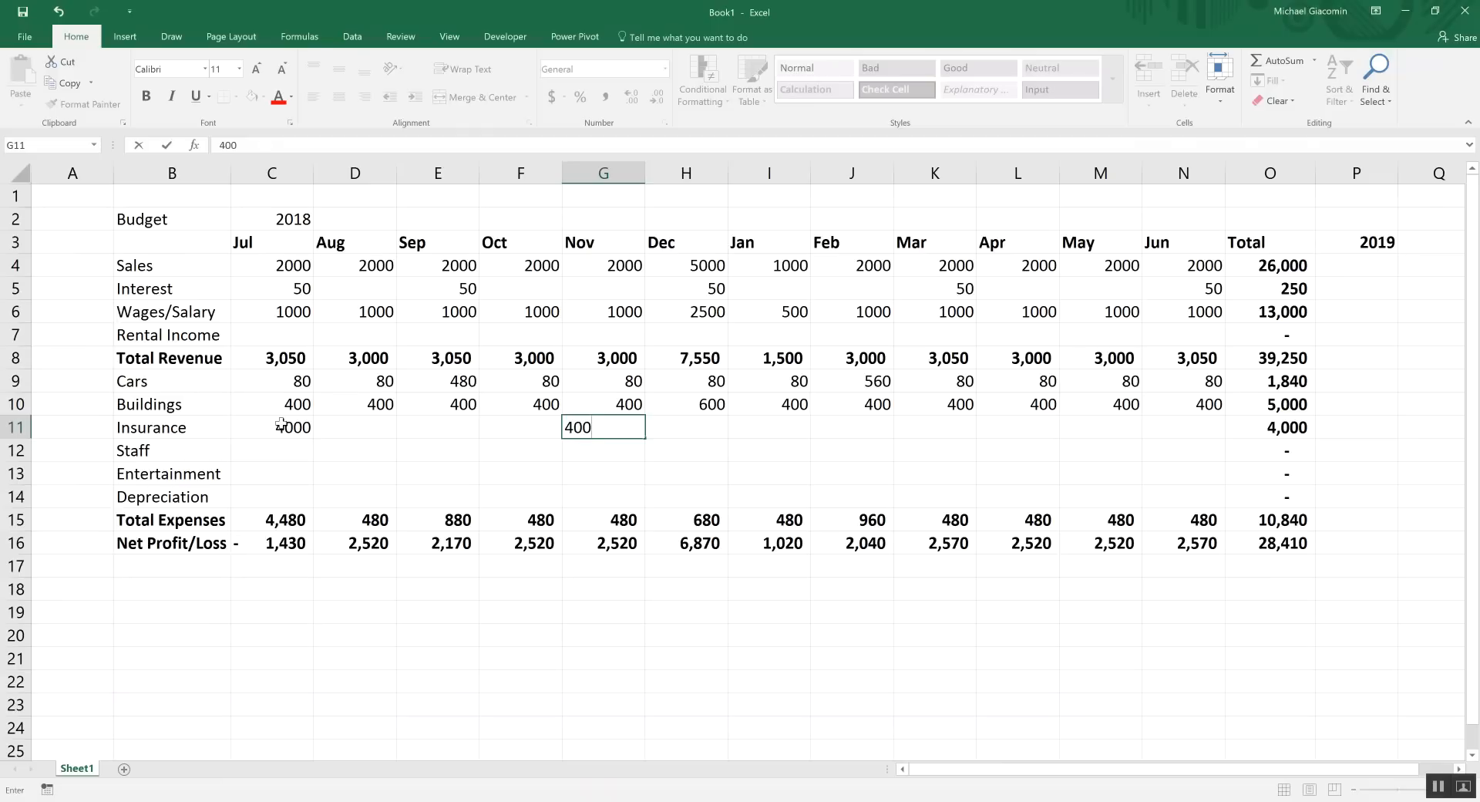
pyautogui.write('0')
pyautogui.press('Tab')
pyautogui.press('Tab')
pyautogui.press('Tab')
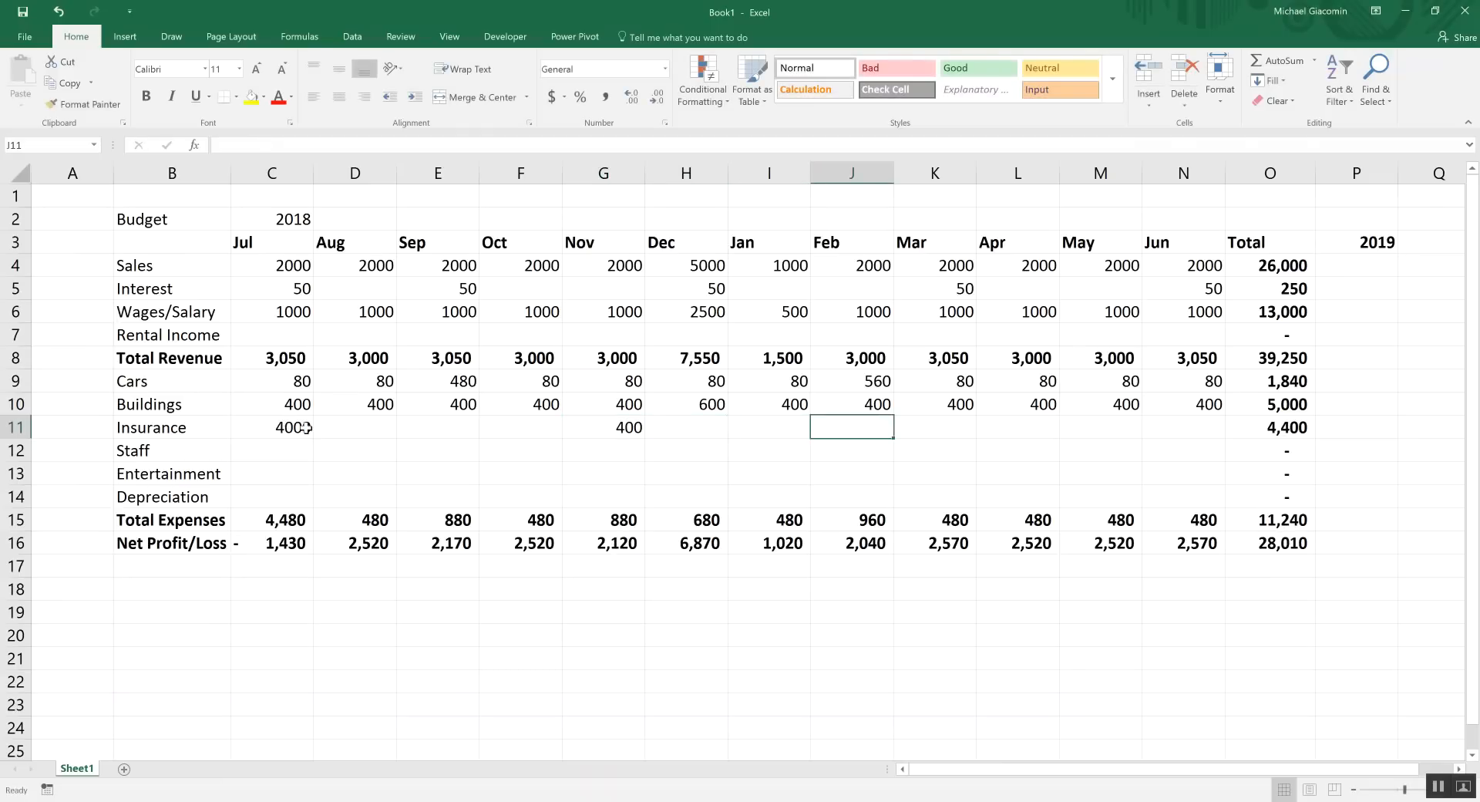
pyautogui.write('700')
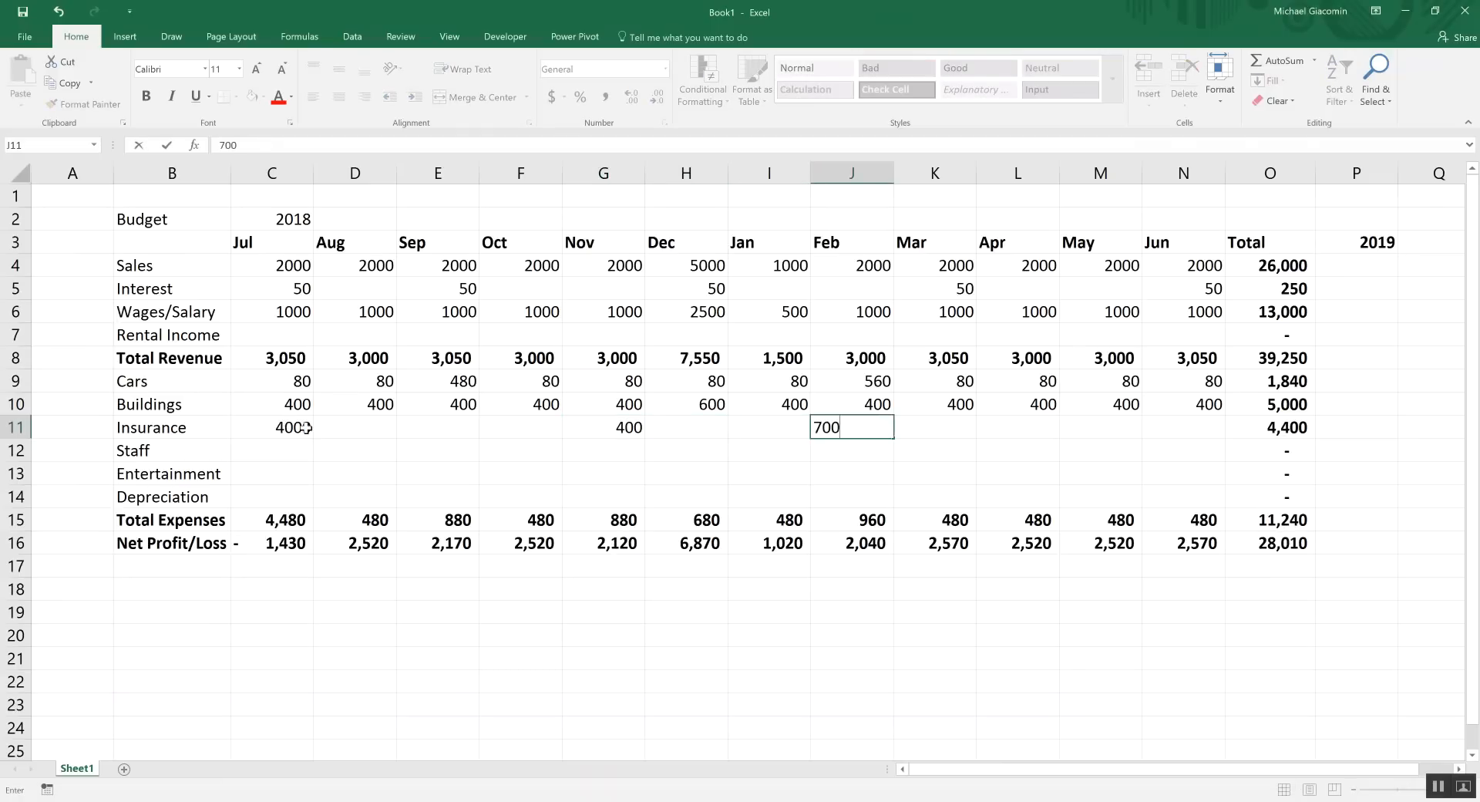
pyautogui.click(421, 454)
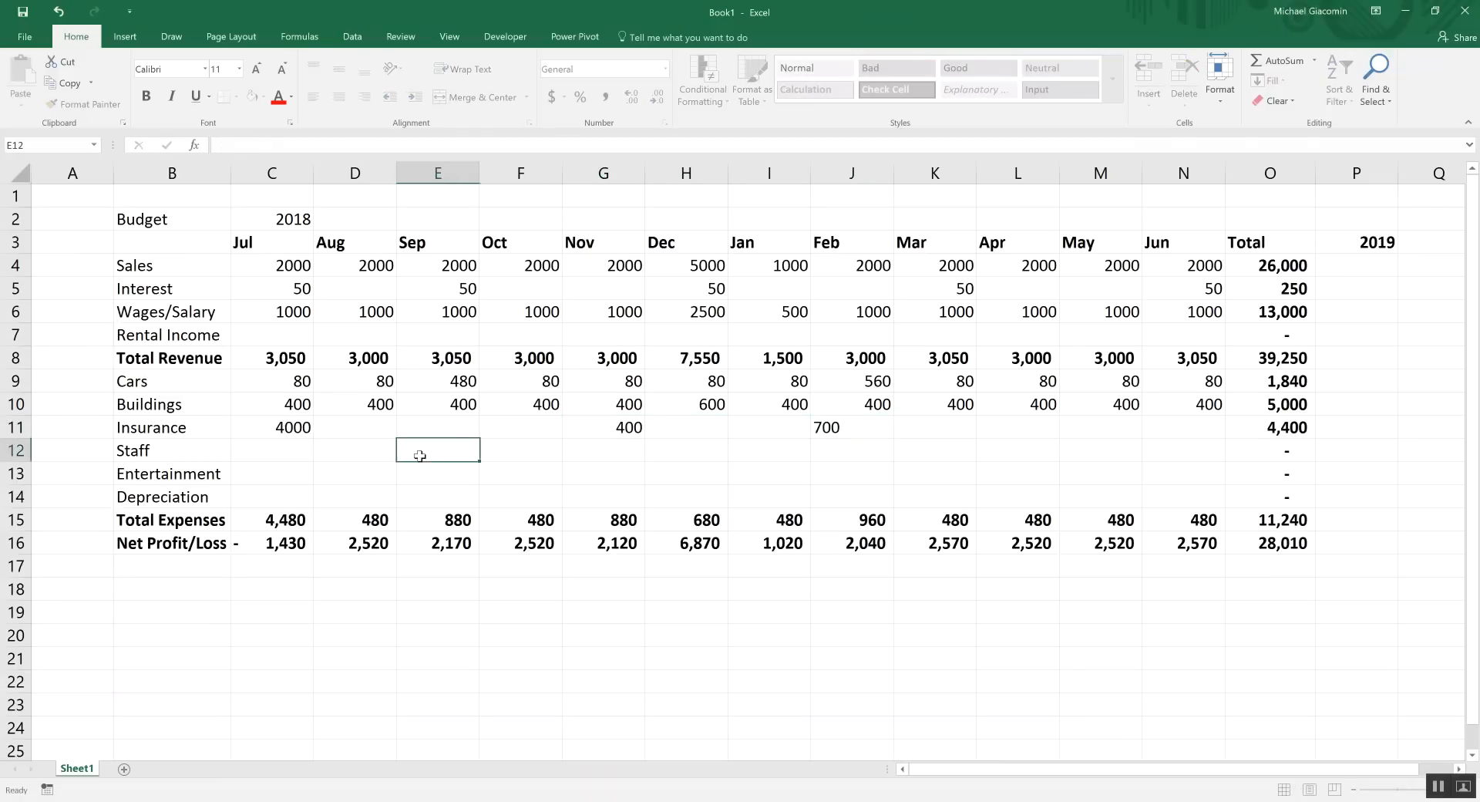
# Set Staff costs to 200 every month, with 400 in December and 100 in January
pyautogui.click(291, 452)
pyautogui.write('2')
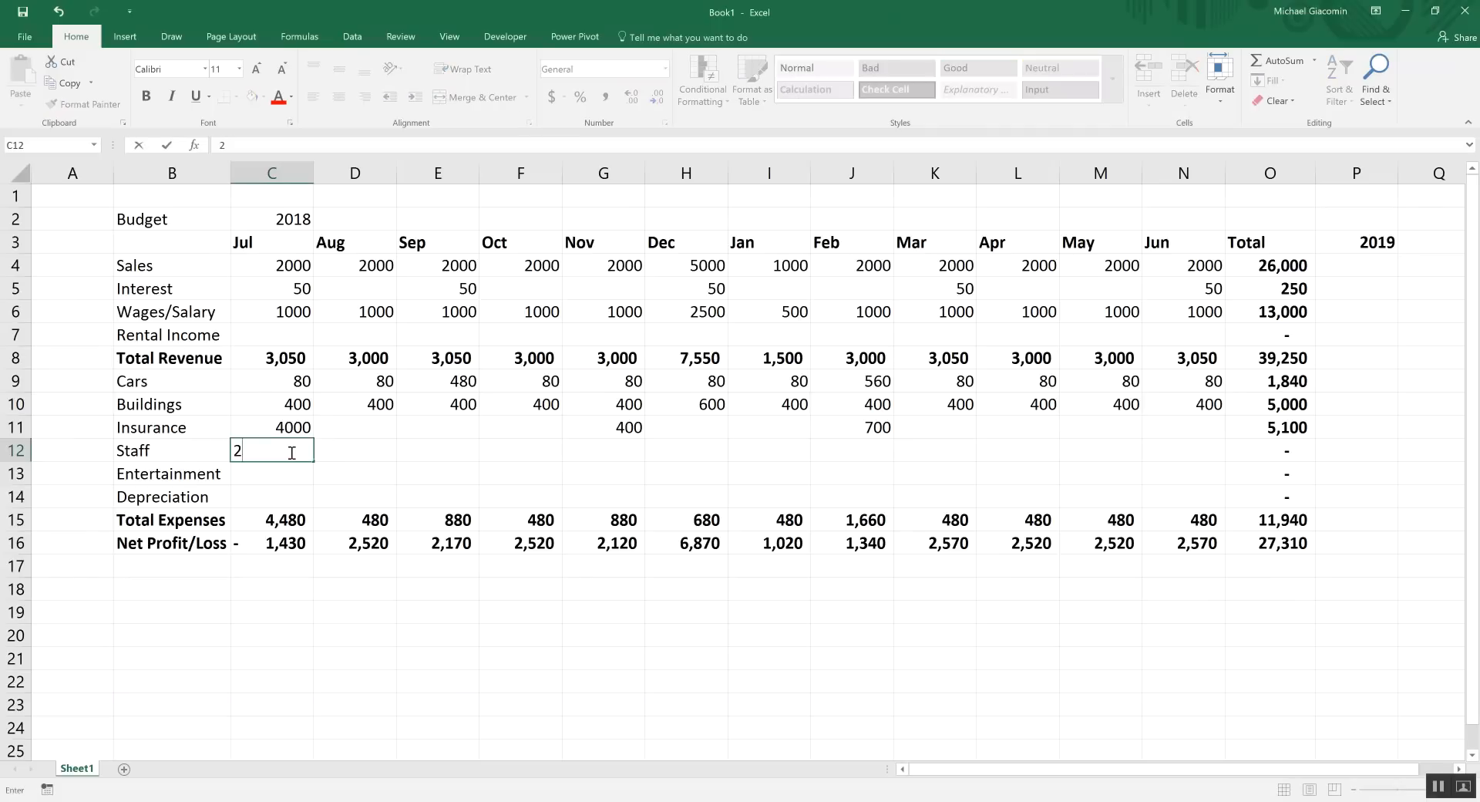
pyautogui.write('00')
pyautogui.hotkey('ctrl', 'Return')
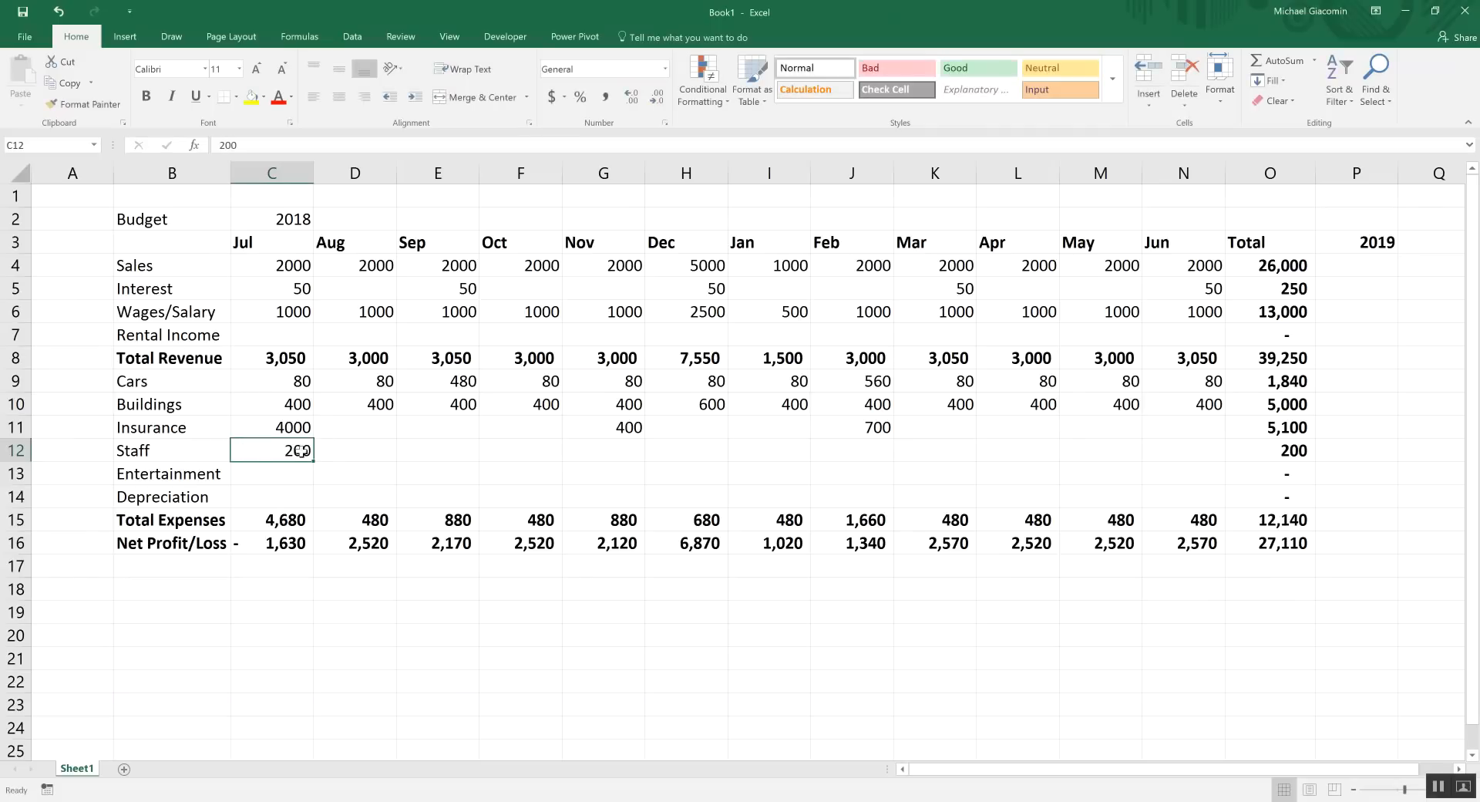
pyautogui.moveTo(316, 461); pyautogui.dragTo(1214, 461)
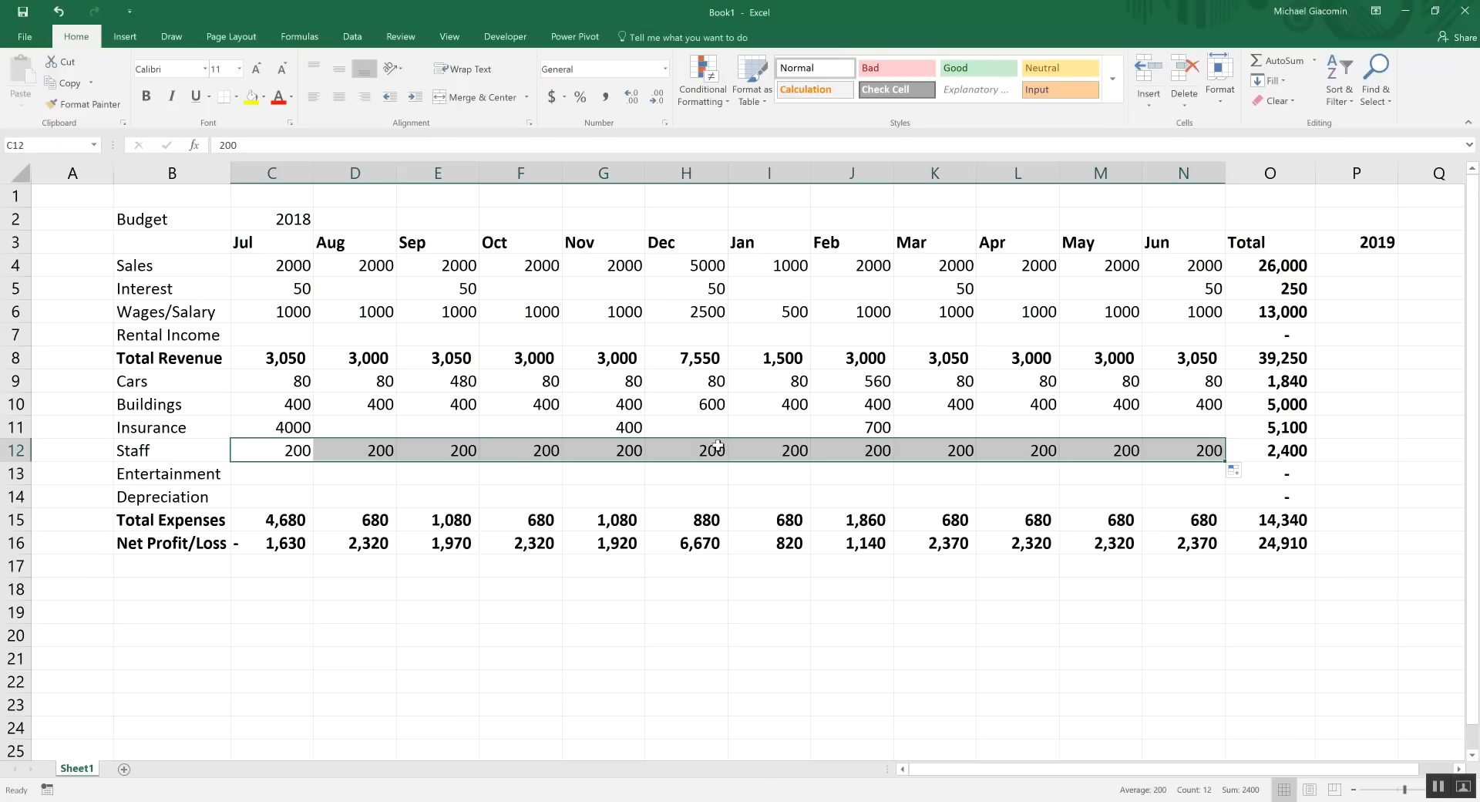
pyautogui.click(718, 445)
pyautogui.write('400')
pyautogui.hotkey('ctrl', 'Return')
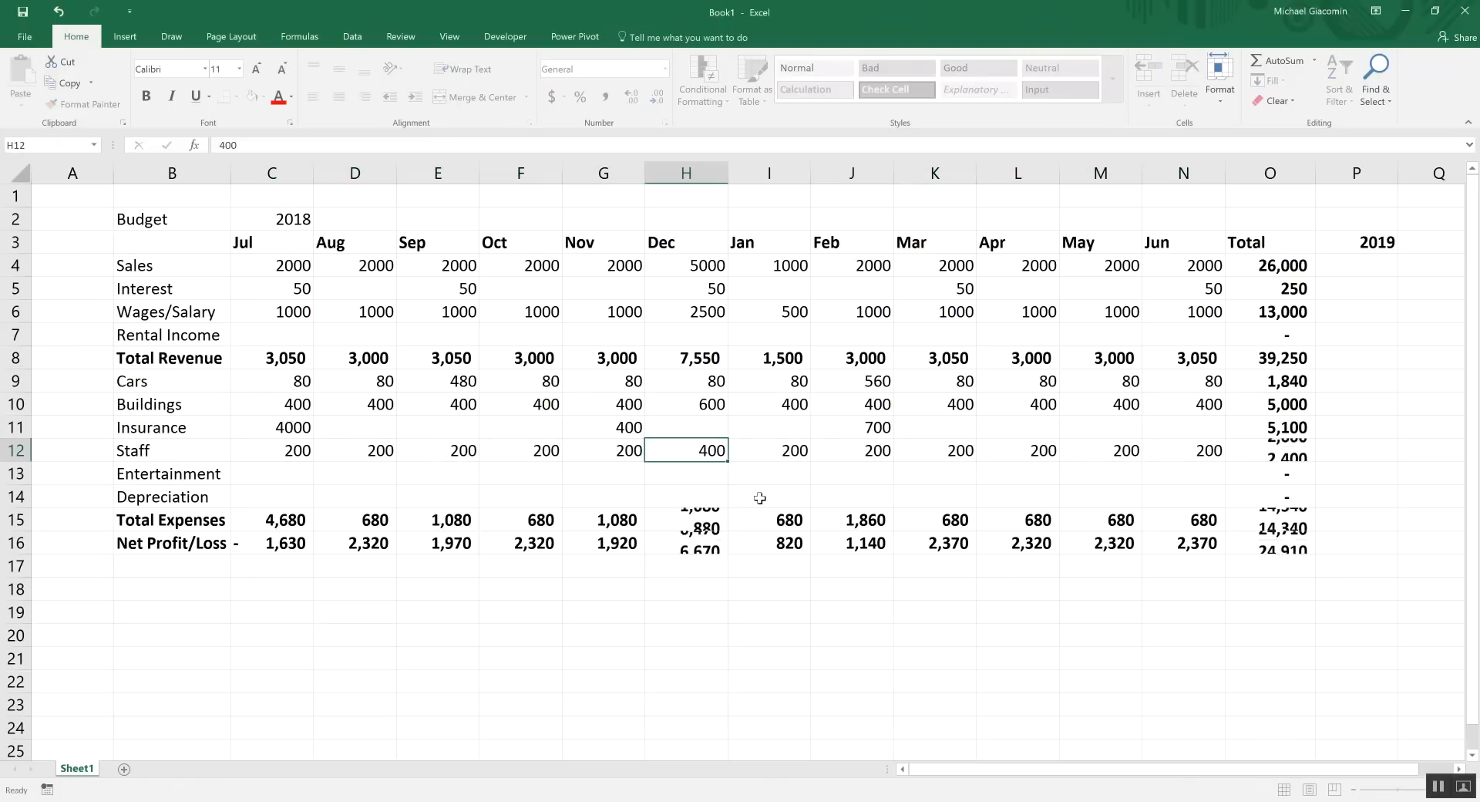
pyautogui.press('Right')
pyautogui.write('100')
pyautogui.click(753, 502)
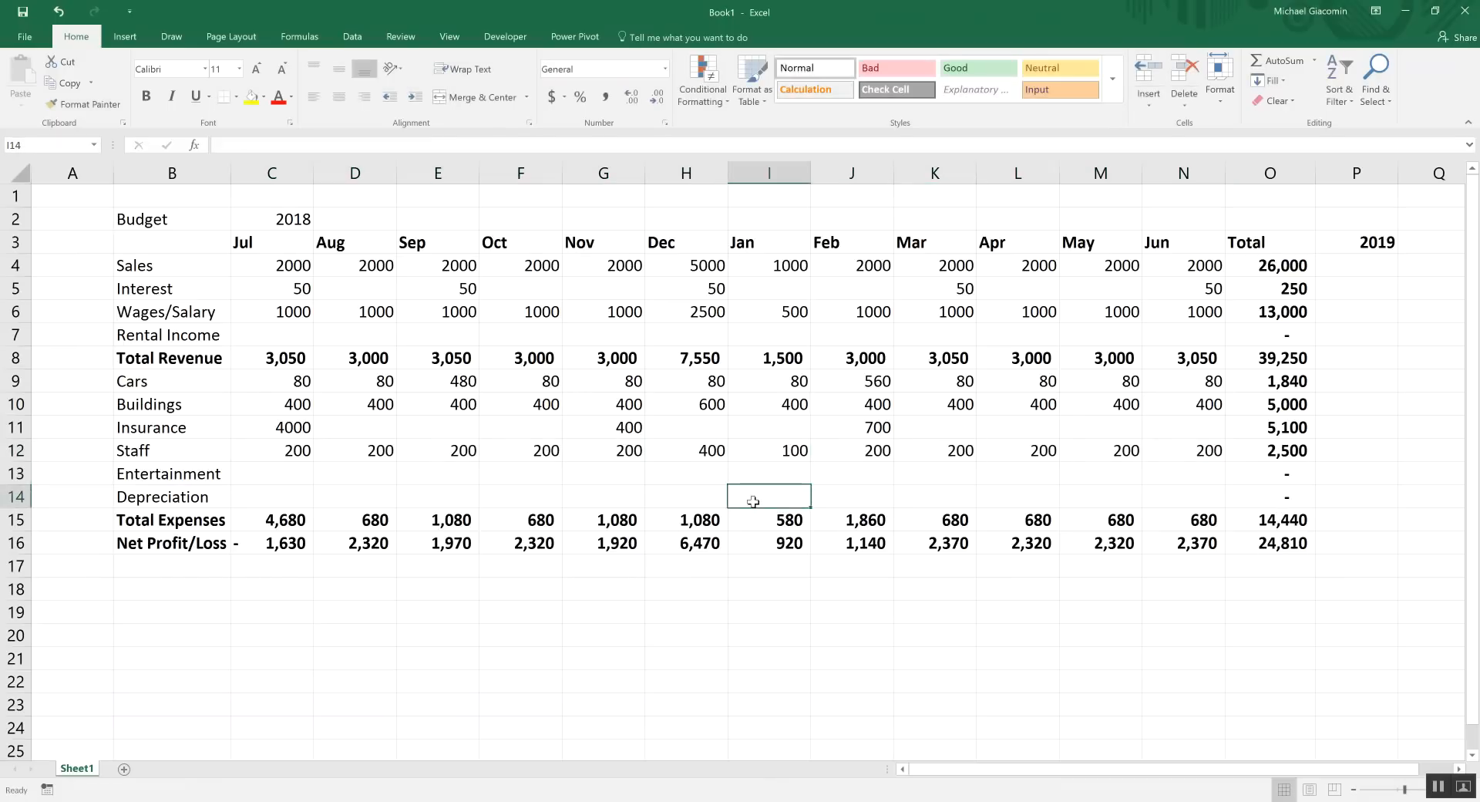
# Enter Entertainment expenses of 4000 in January and 3000 in September
pyautogui.click(778, 476)
pyautogui.write('4000')
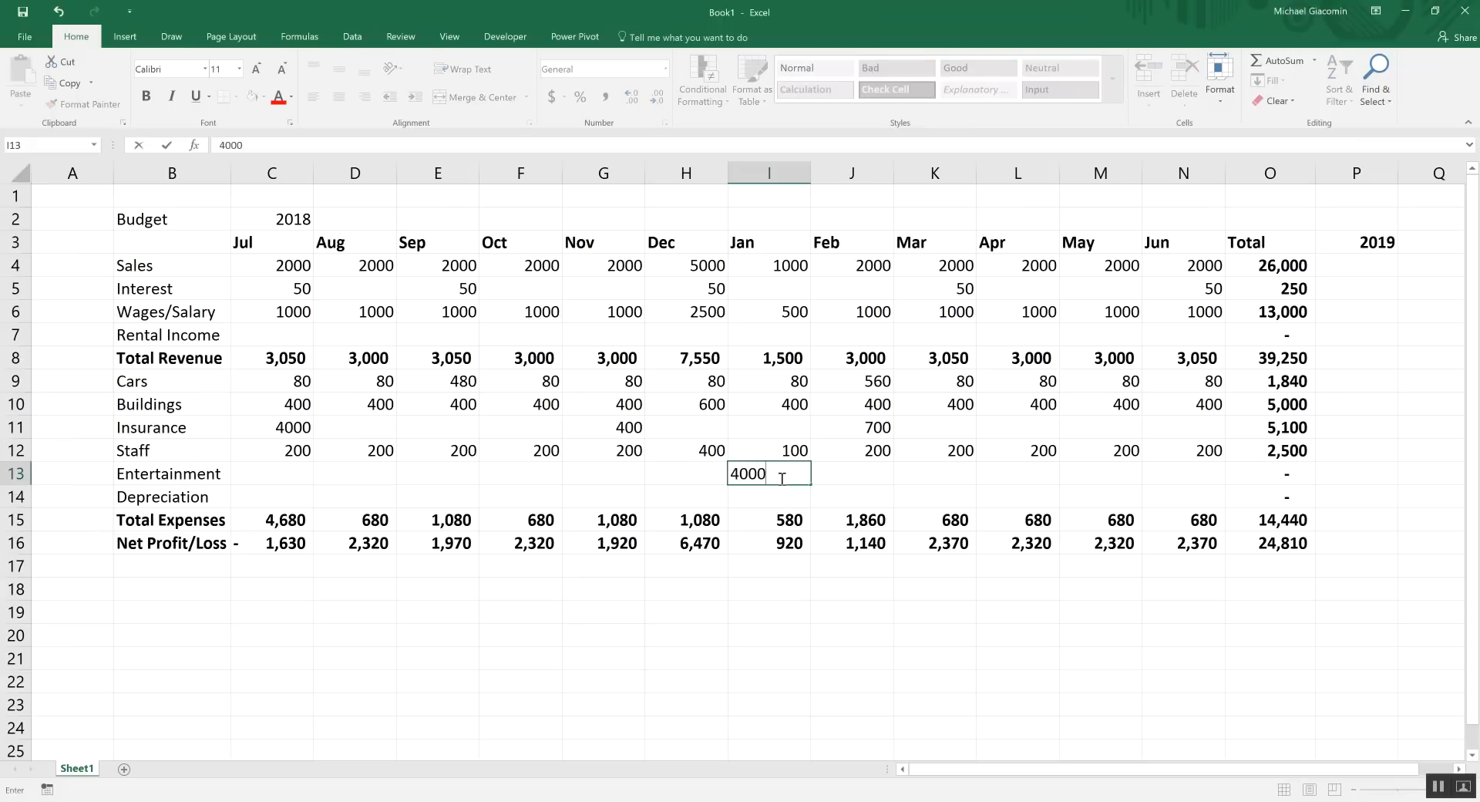
pyautogui.click(605, 470)
pyautogui.click(434, 473)
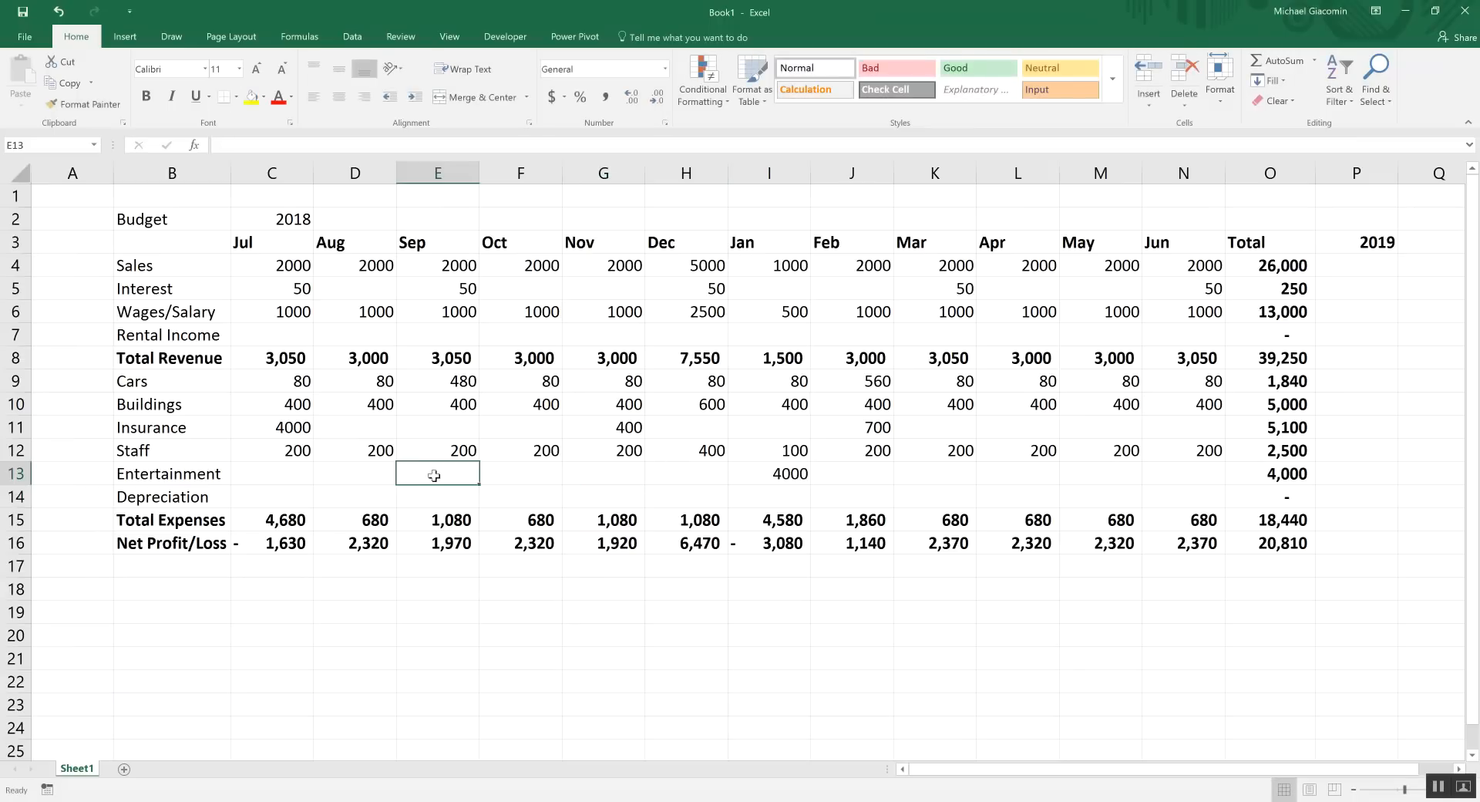
pyautogui.write('3000')
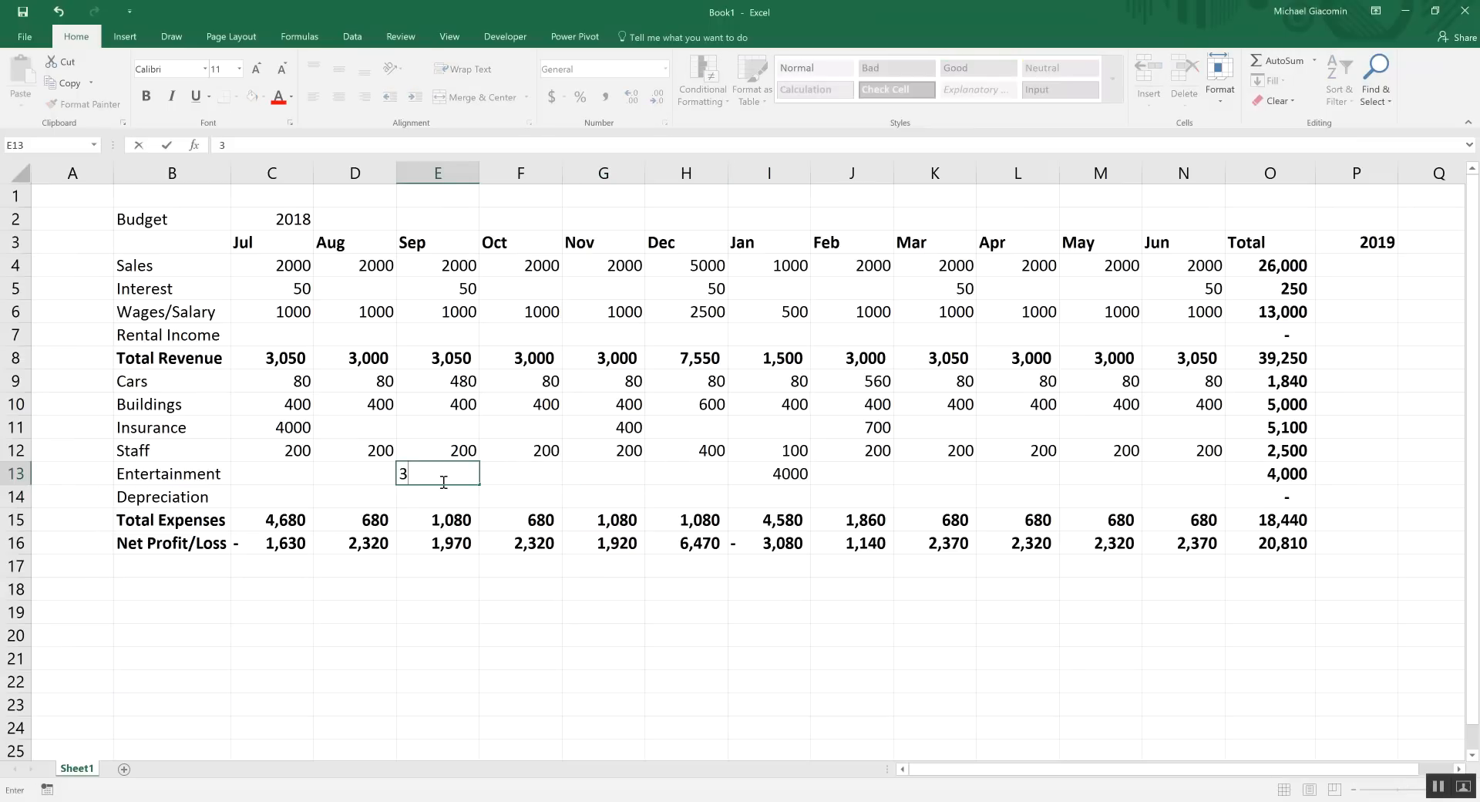
pyautogui.click(418, 500)
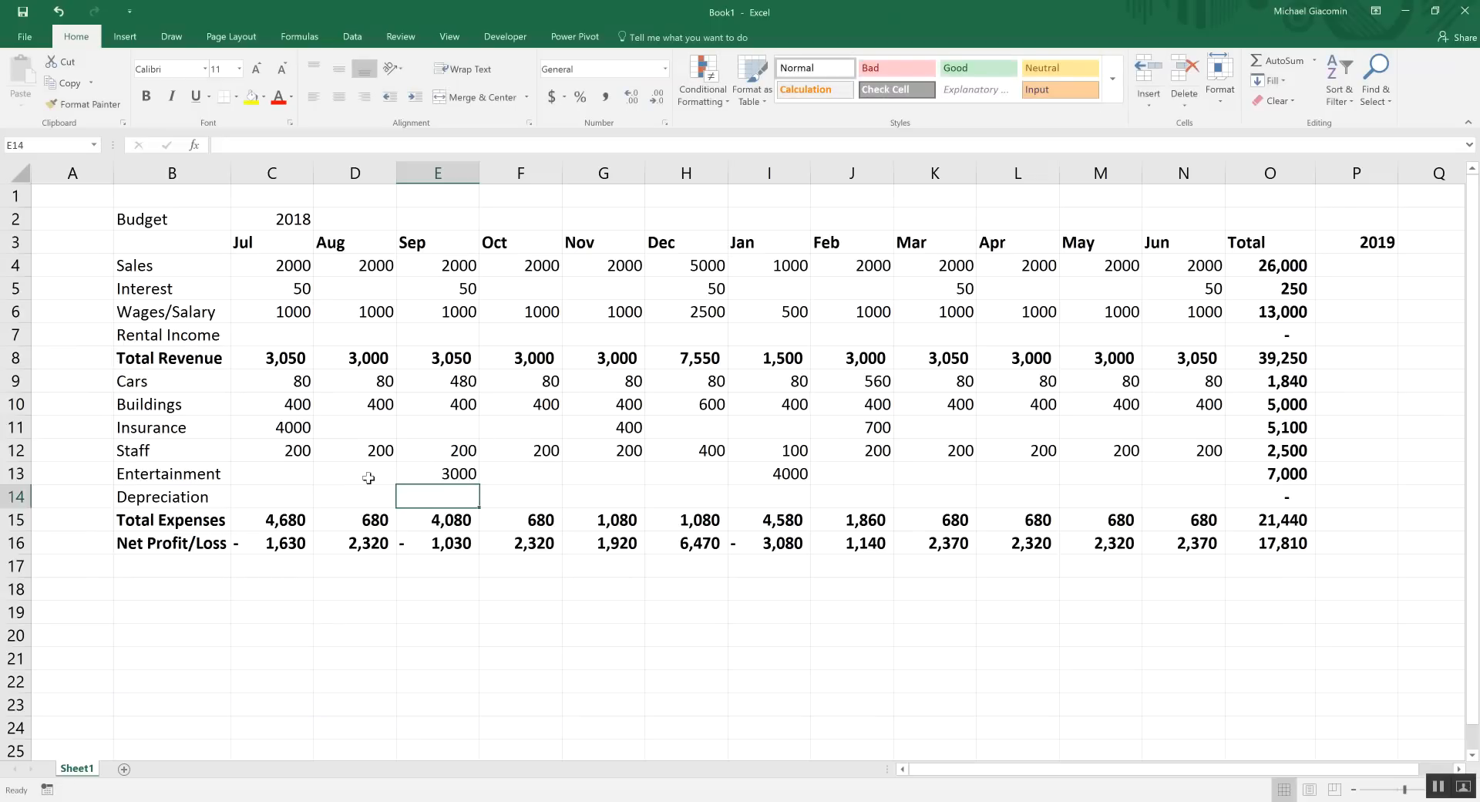
# Review the monthly Net Profit/Loss figures, including January's negative result
pyautogui.click(284, 542)
pyautogui.click(362, 544)
pyautogui.click(446, 544)
pyautogui.click(532, 544)
pyautogui.click(613, 543)
pyautogui.click(694, 544)
pyautogui.click(788, 542)
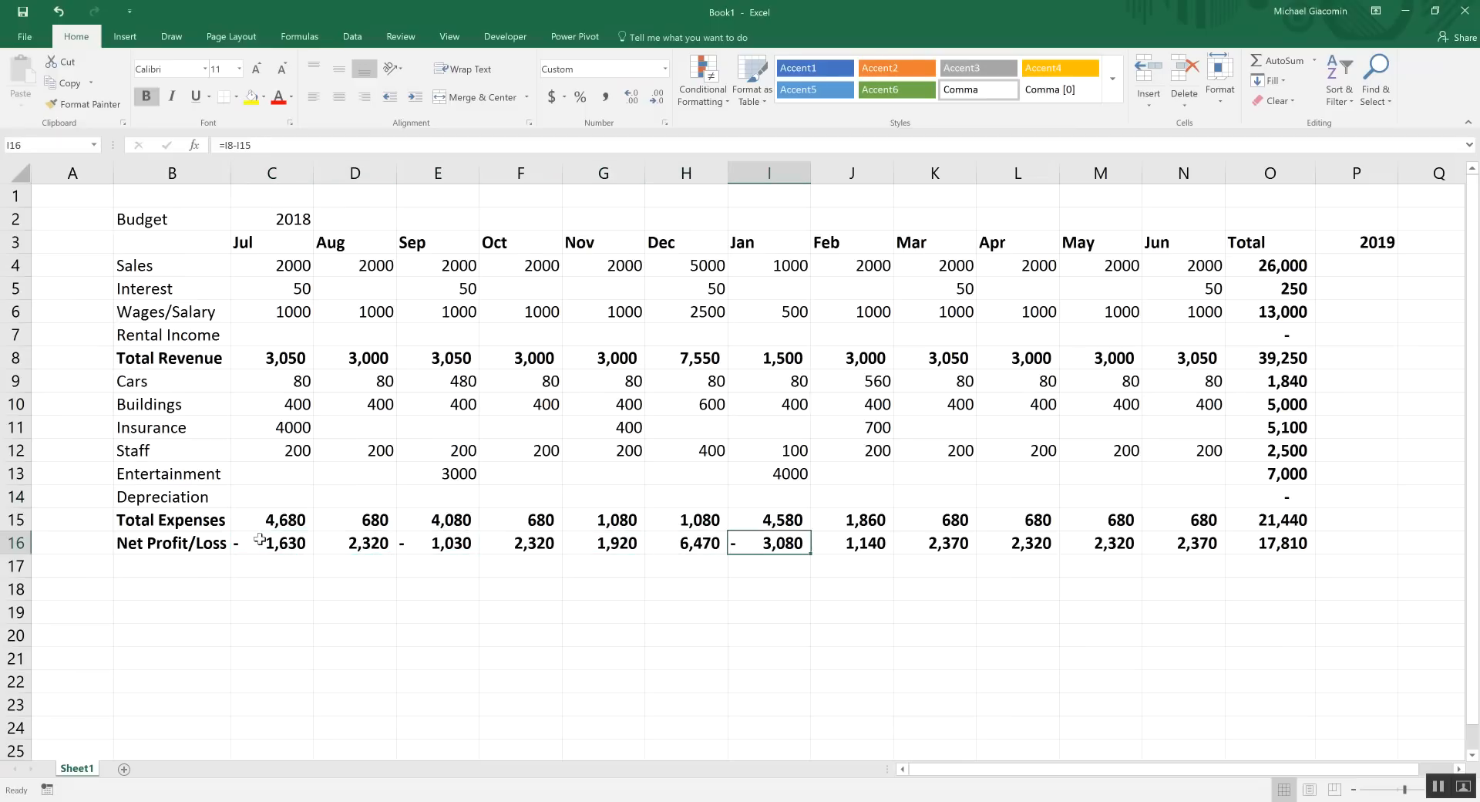
# Highlight Net Profit/Loss months greater than 0 with green fill and dark green text
pyautogui.moveTo(261, 543); pyautogui.dragTo(1193, 542)
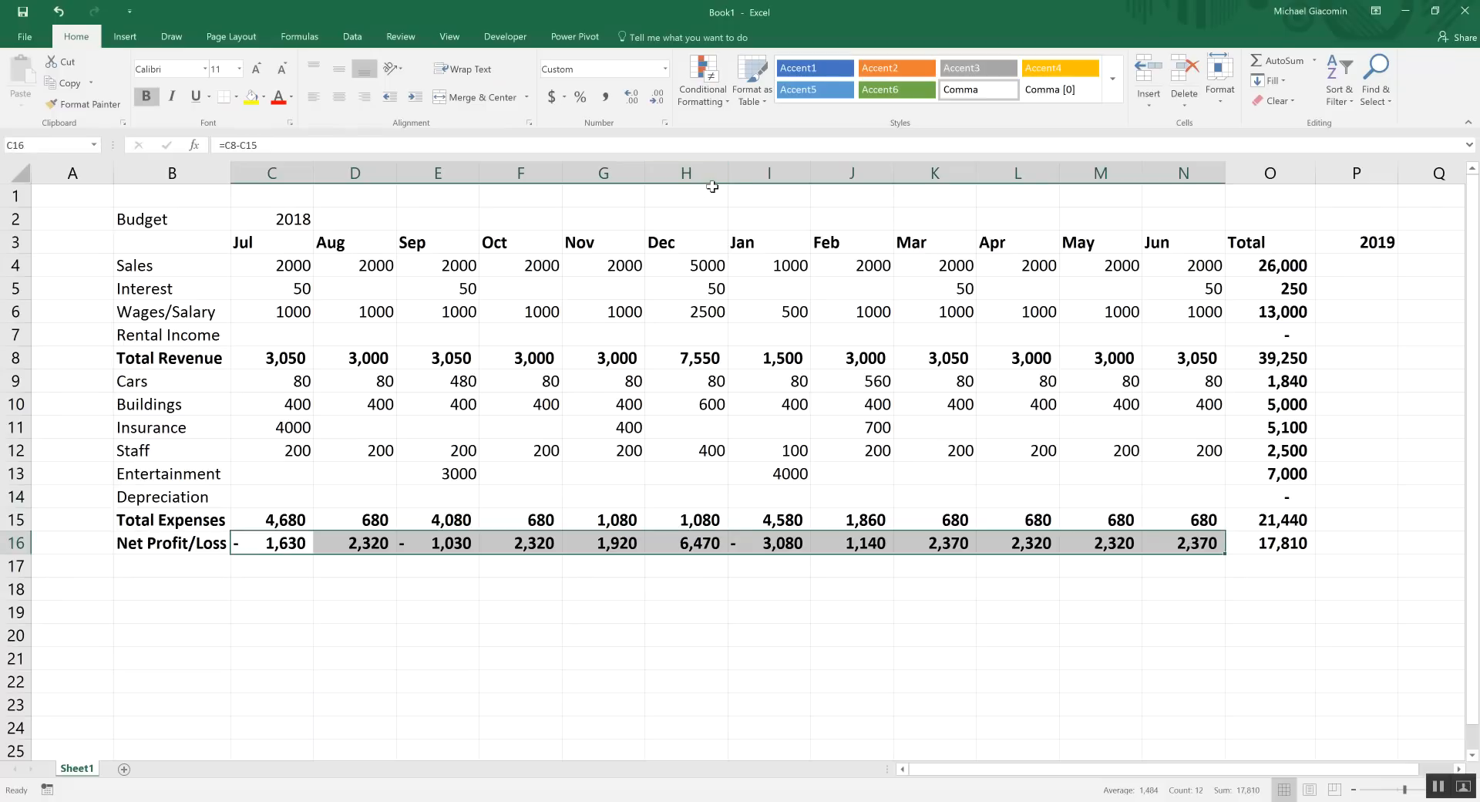
pyautogui.click(707, 98)
pyautogui.moveTo(743, 132)
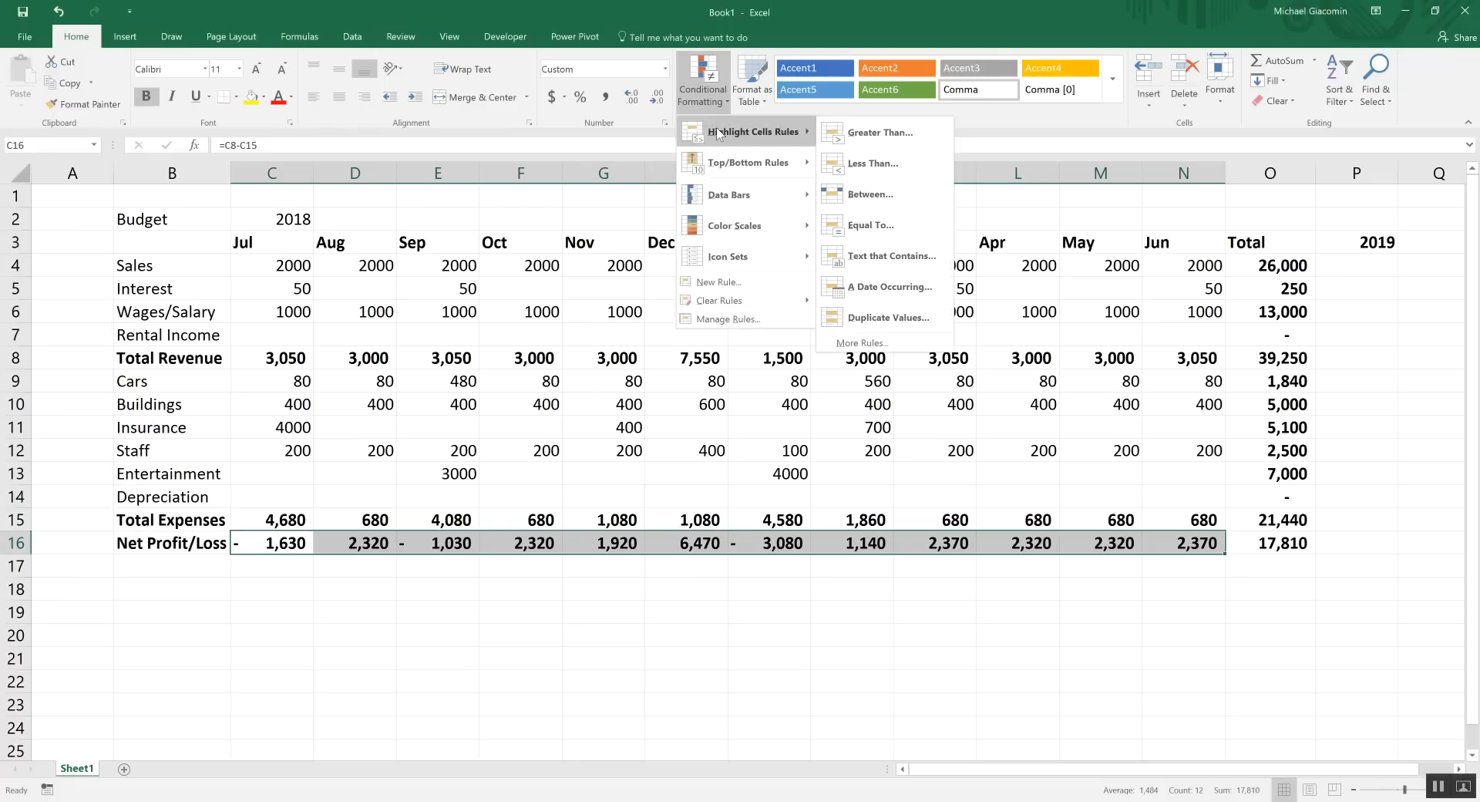
pyautogui.click(846, 134)
pyautogui.write('0')
pyautogui.click(755, 410)
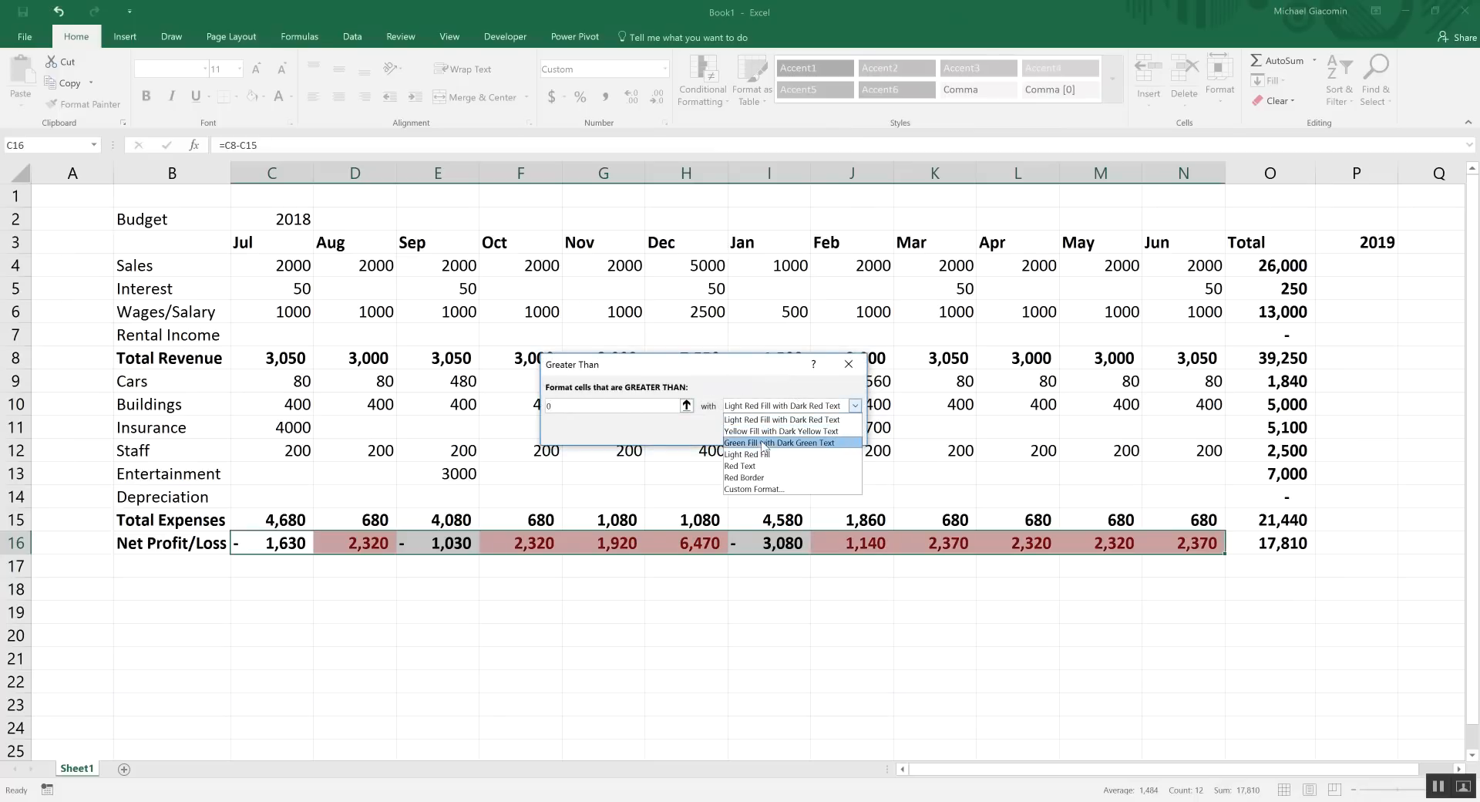
pyautogui.click(764, 444)
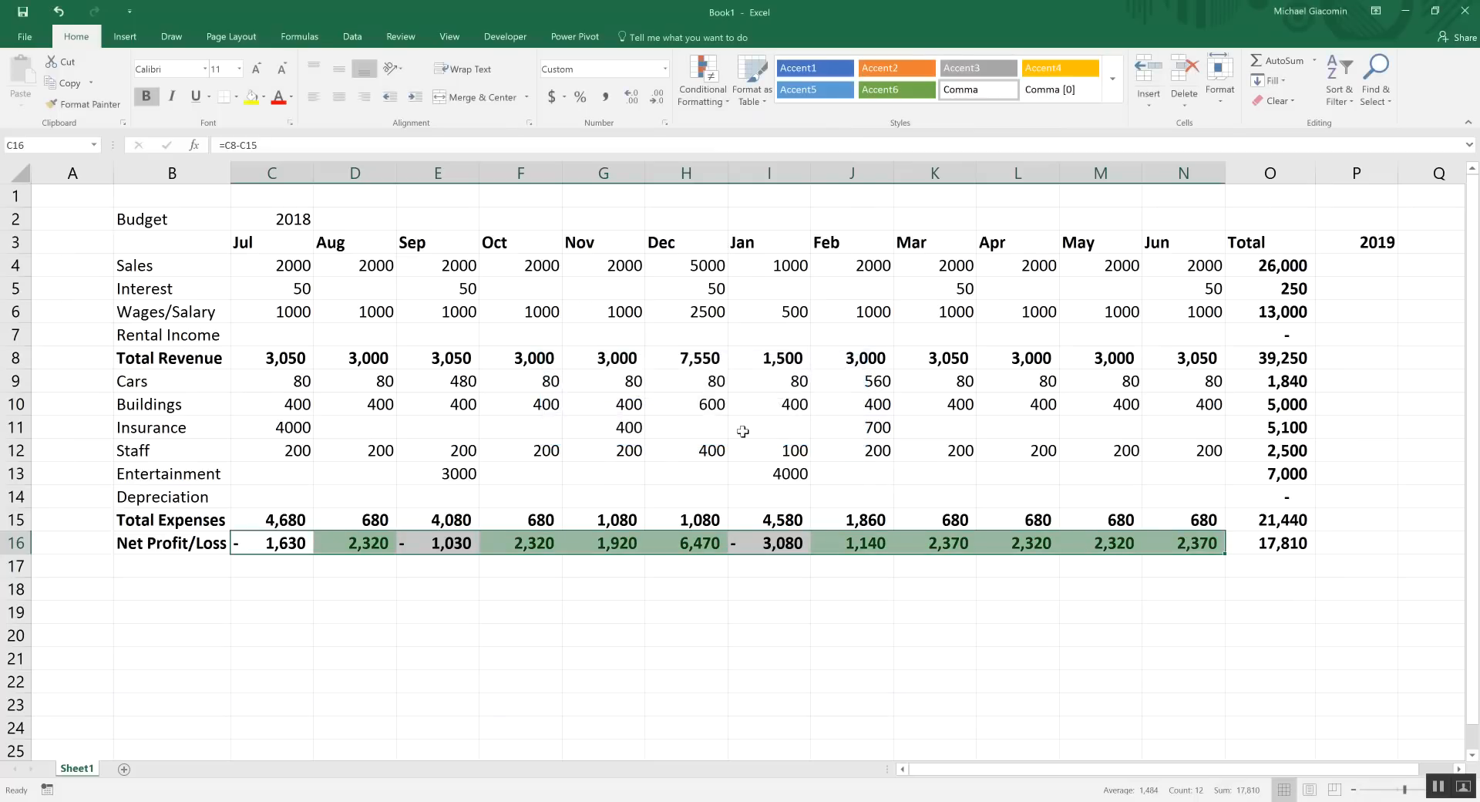
# Highlight Net Profit/Loss months less than 0 in light red, then check the colouring
pyautogui.click(698, 99)
pyautogui.moveTo(742, 137)
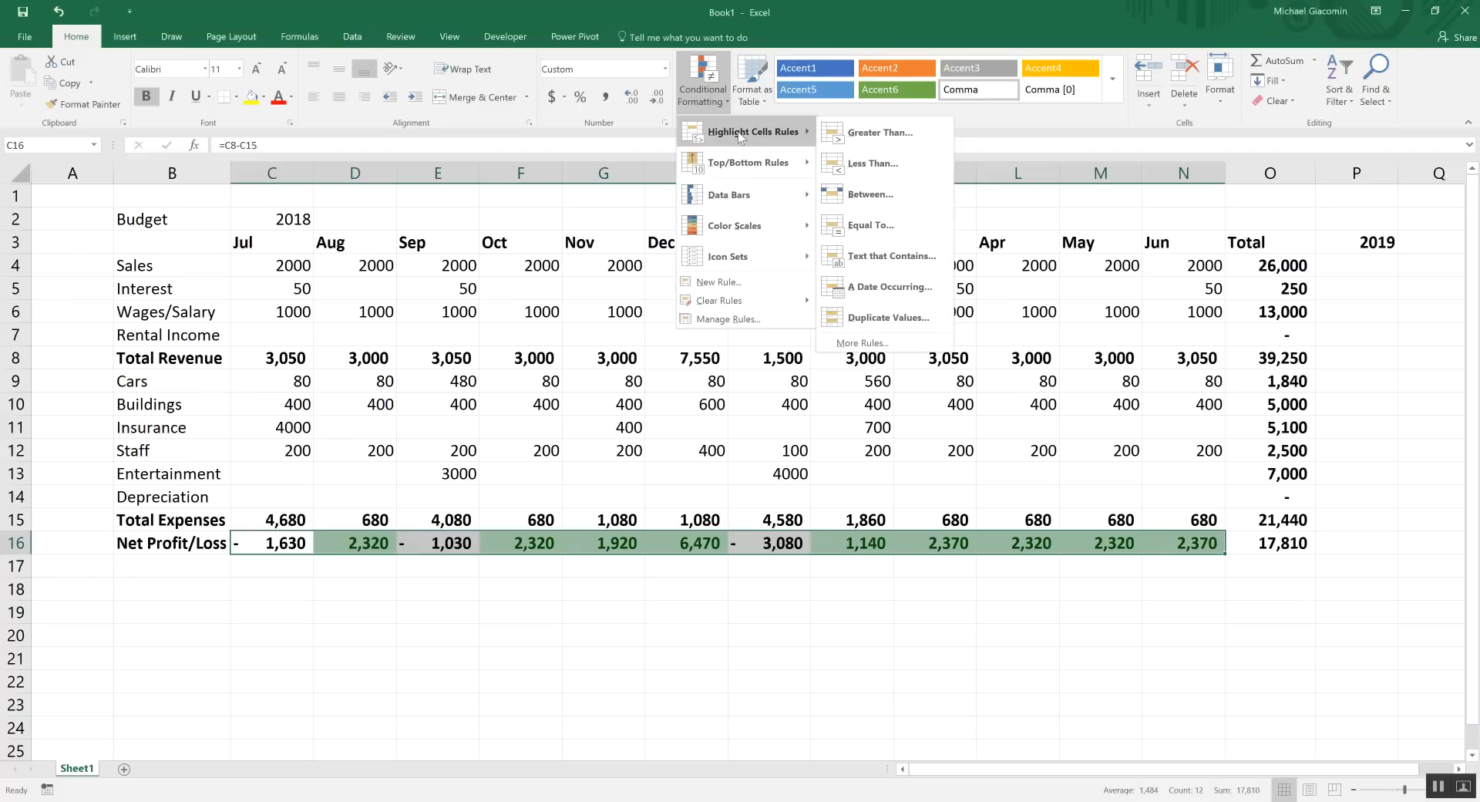
pyautogui.click(870, 164)
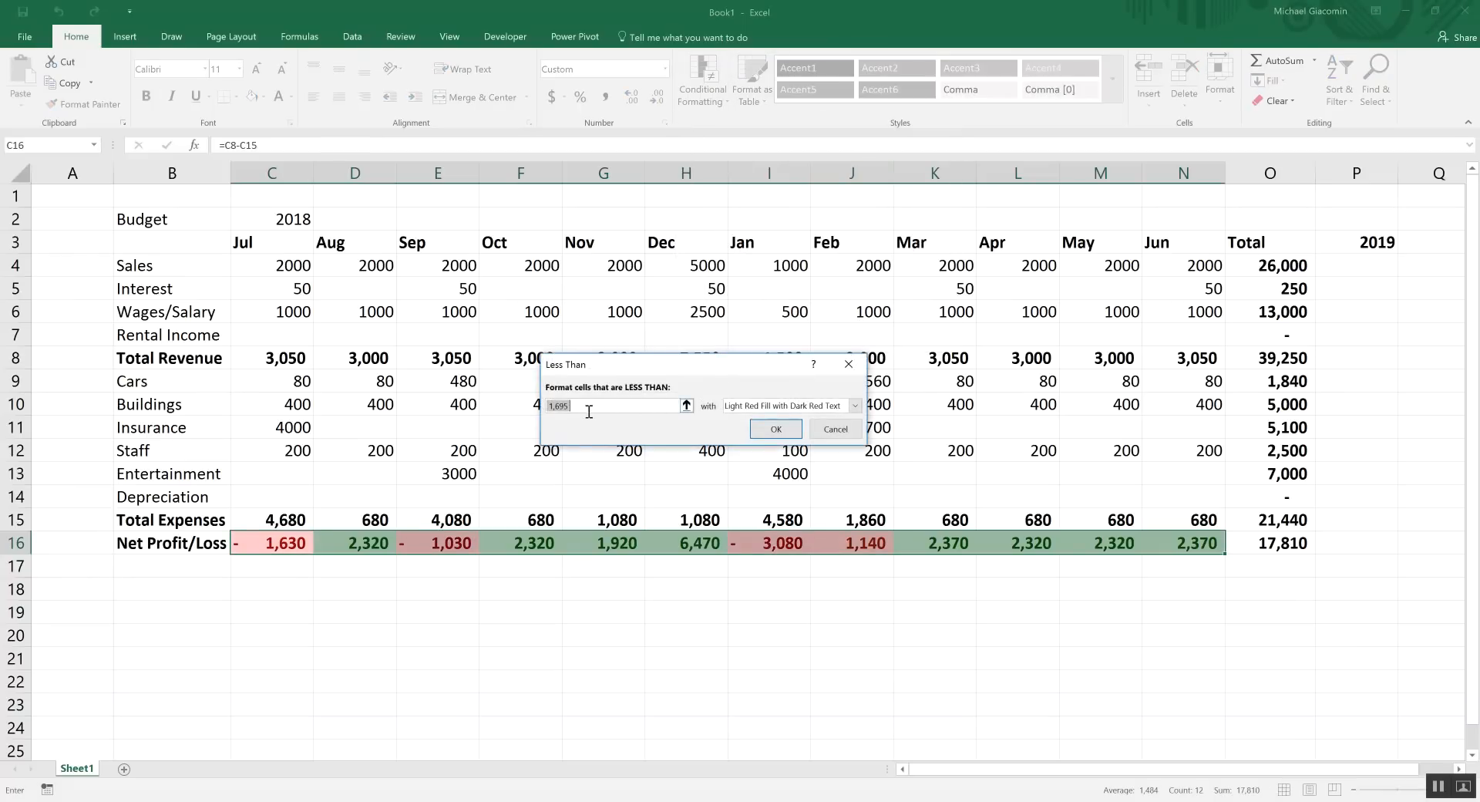
pyautogui.write('0')
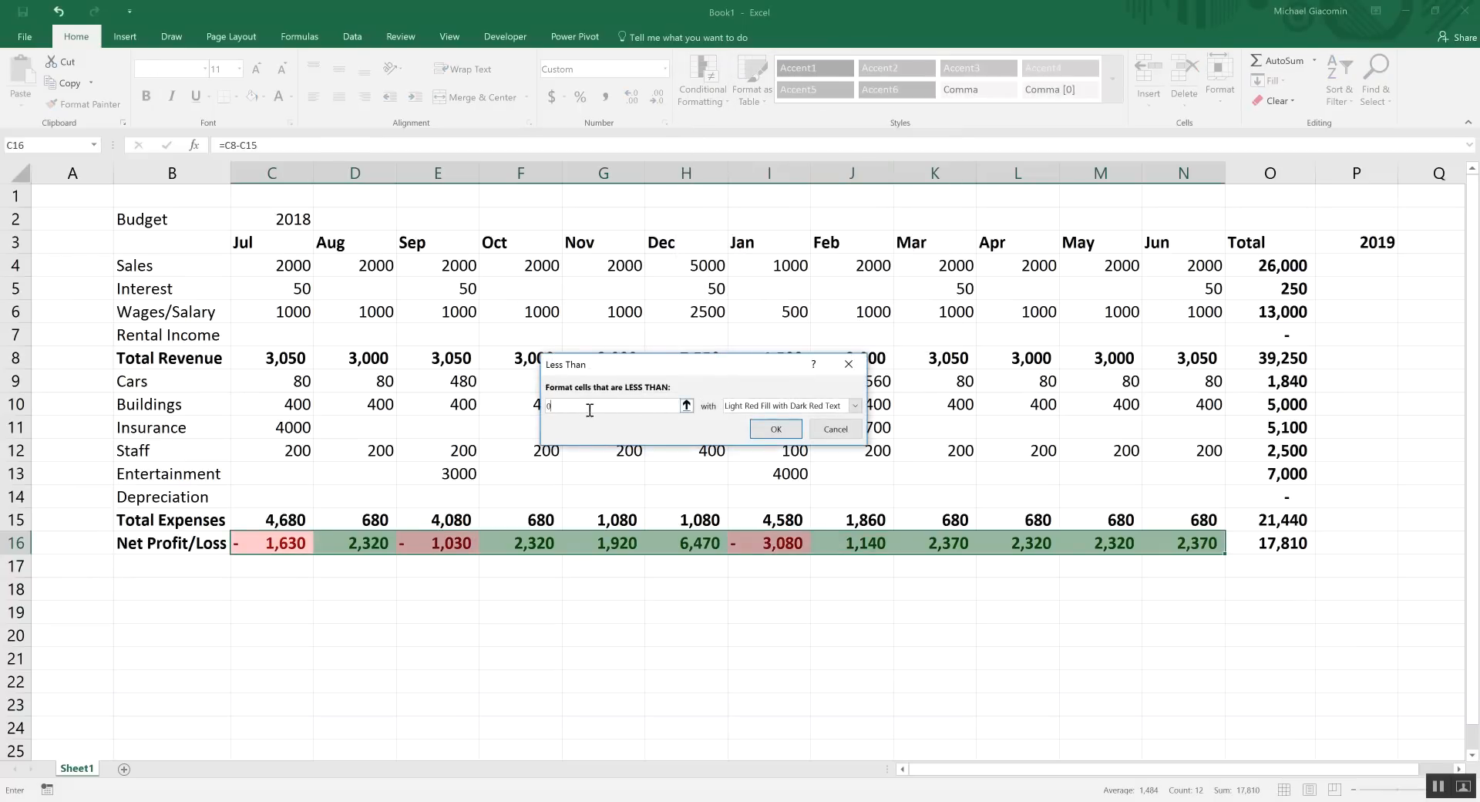
pyautogui.click(779, 430)
pyautogui.click(617, 593)
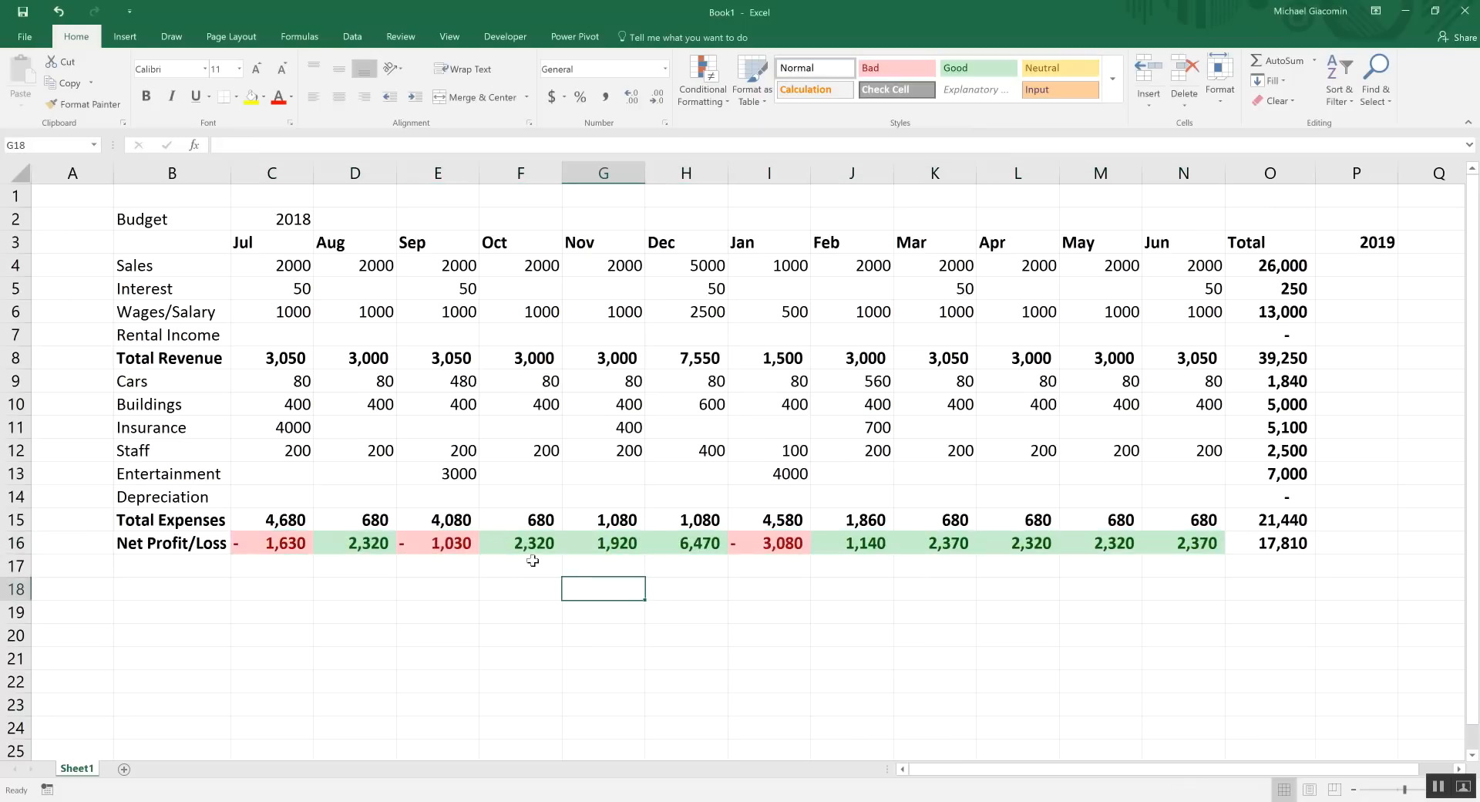
pyautogui.click(289, 542)
pyautogui.click(501, 543)
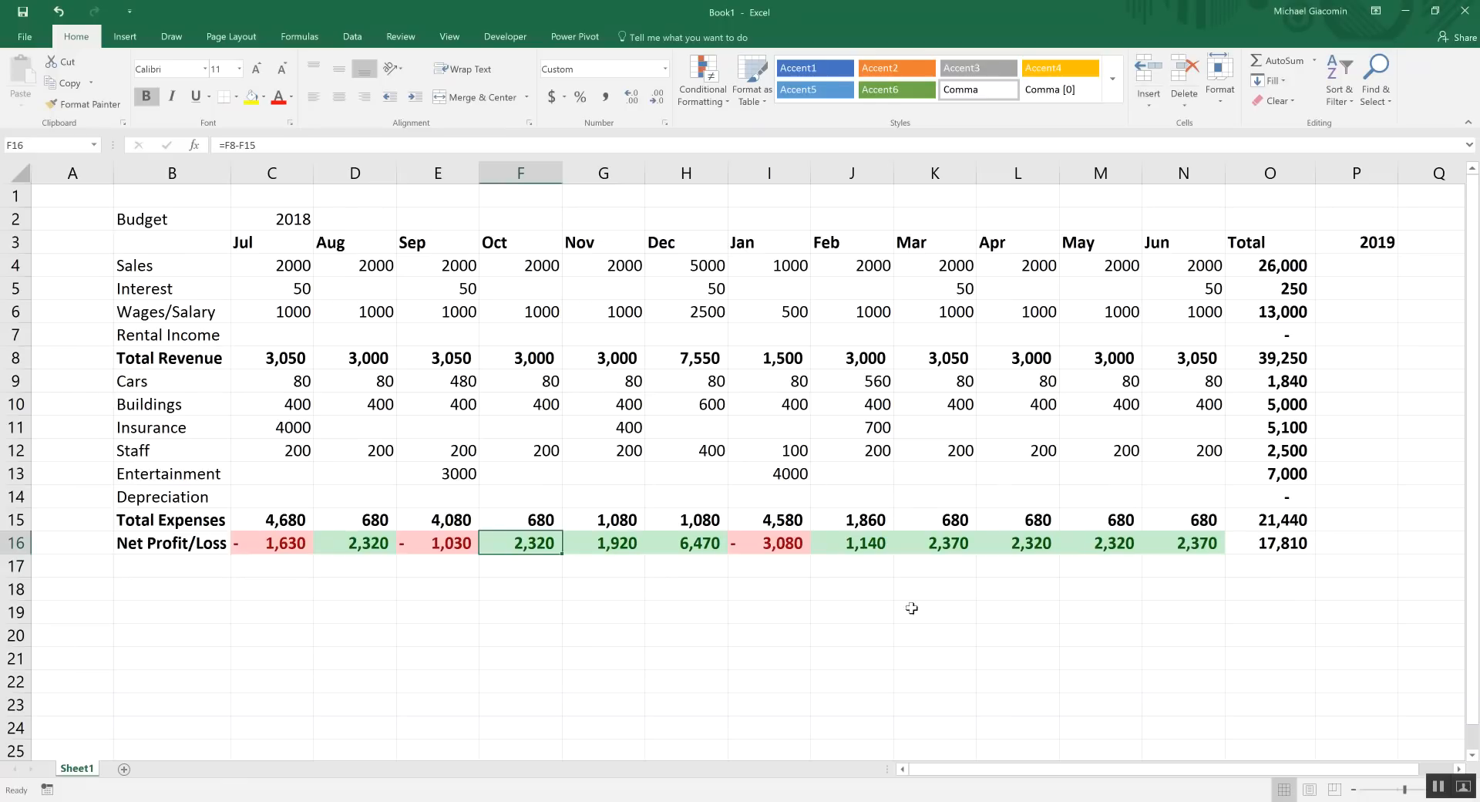
# Change September Entertainment to 0 and enter 3000 for May
pyautogui.click(436, 473)
pyautogui.click(454, 547)
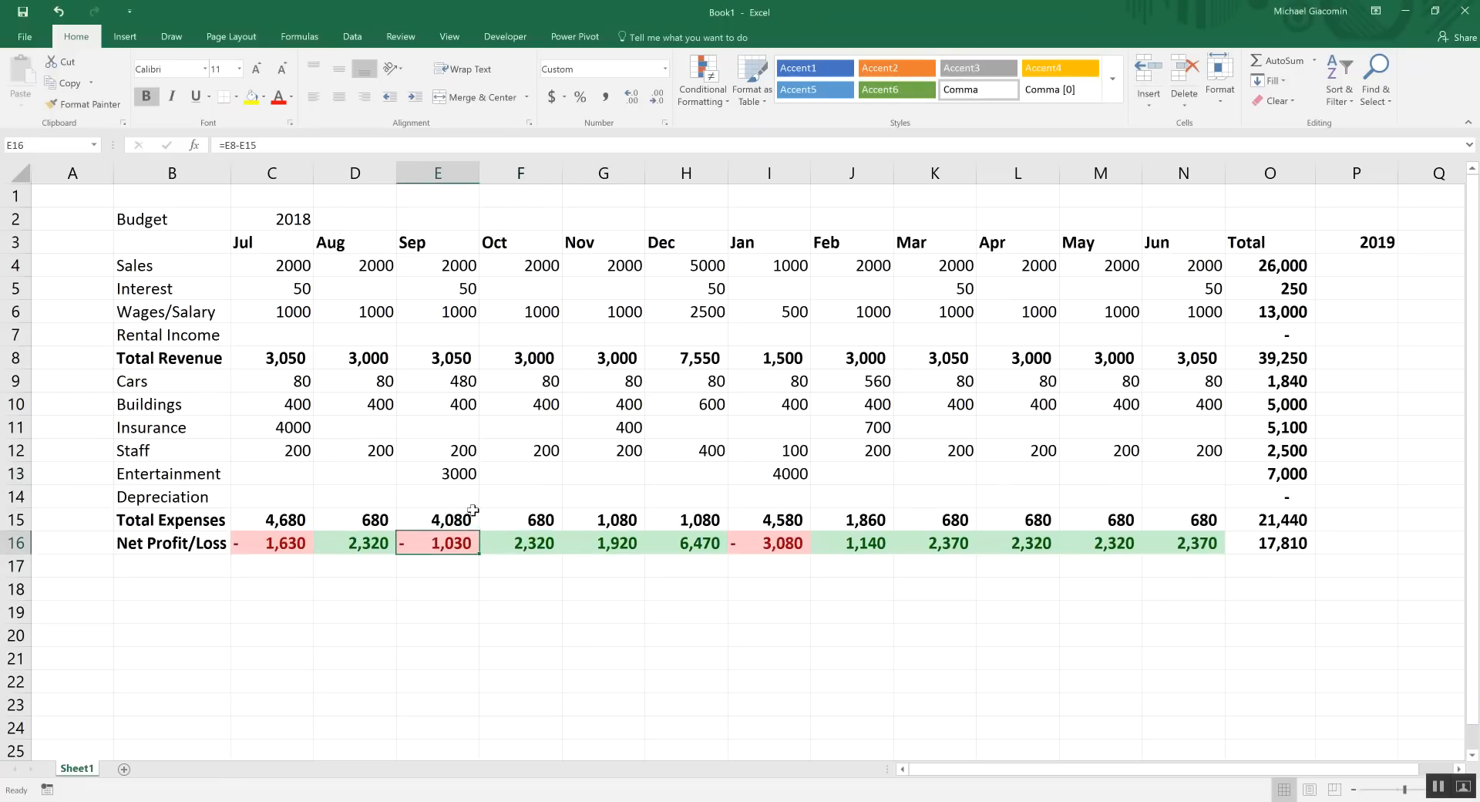
pyautogui.click(455, 473)
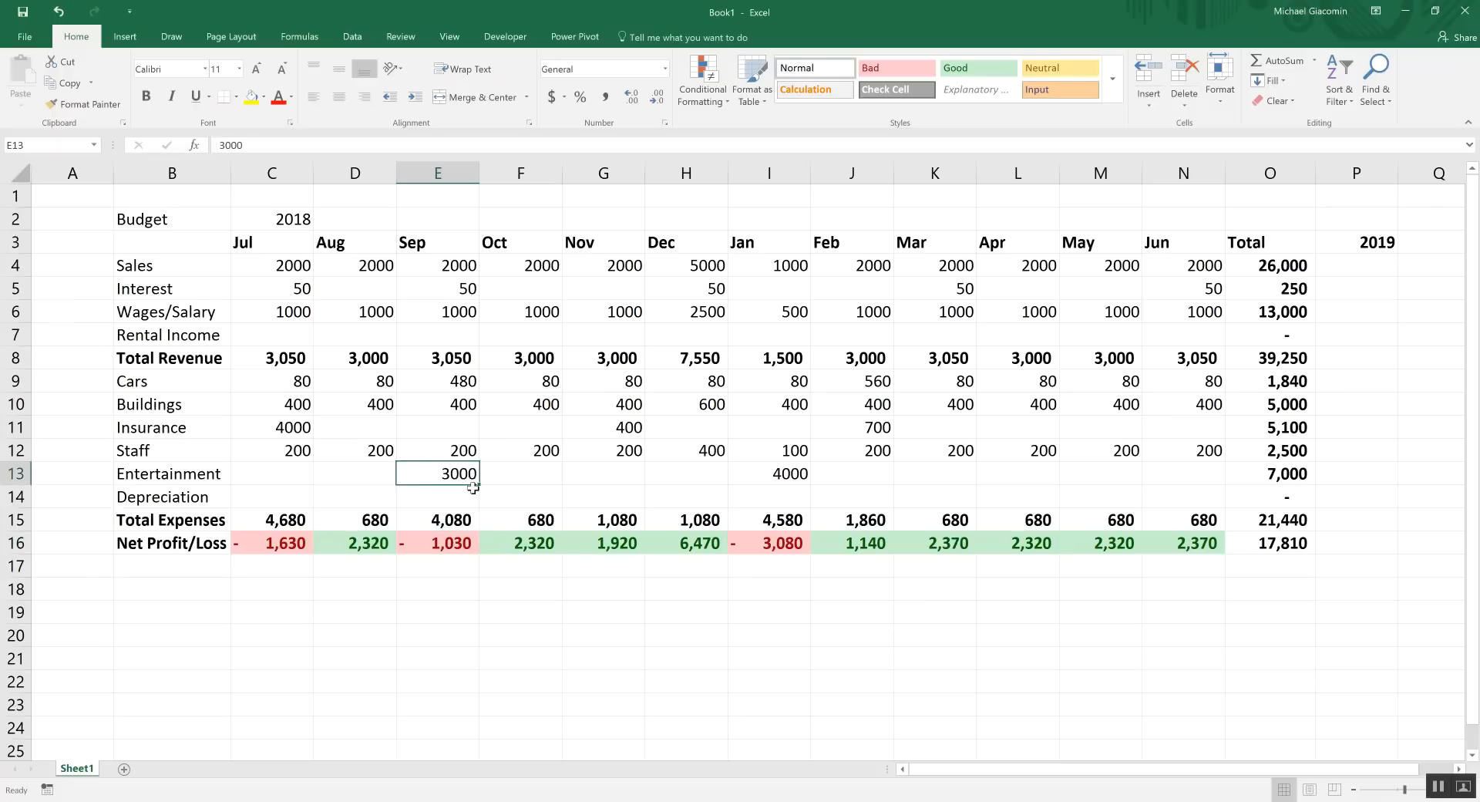
pyautogui.write('0')
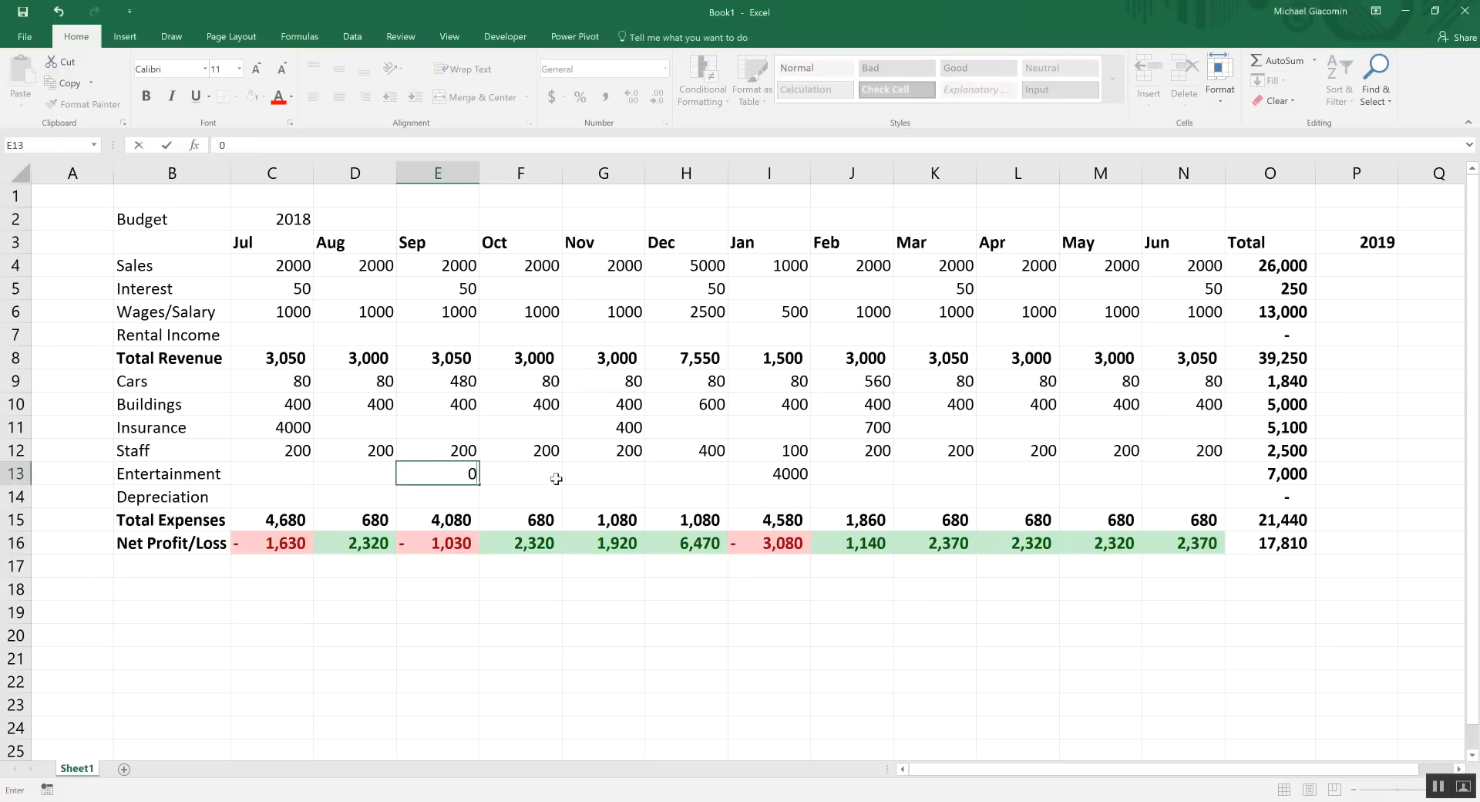
pyautogui.click(1081, 476)
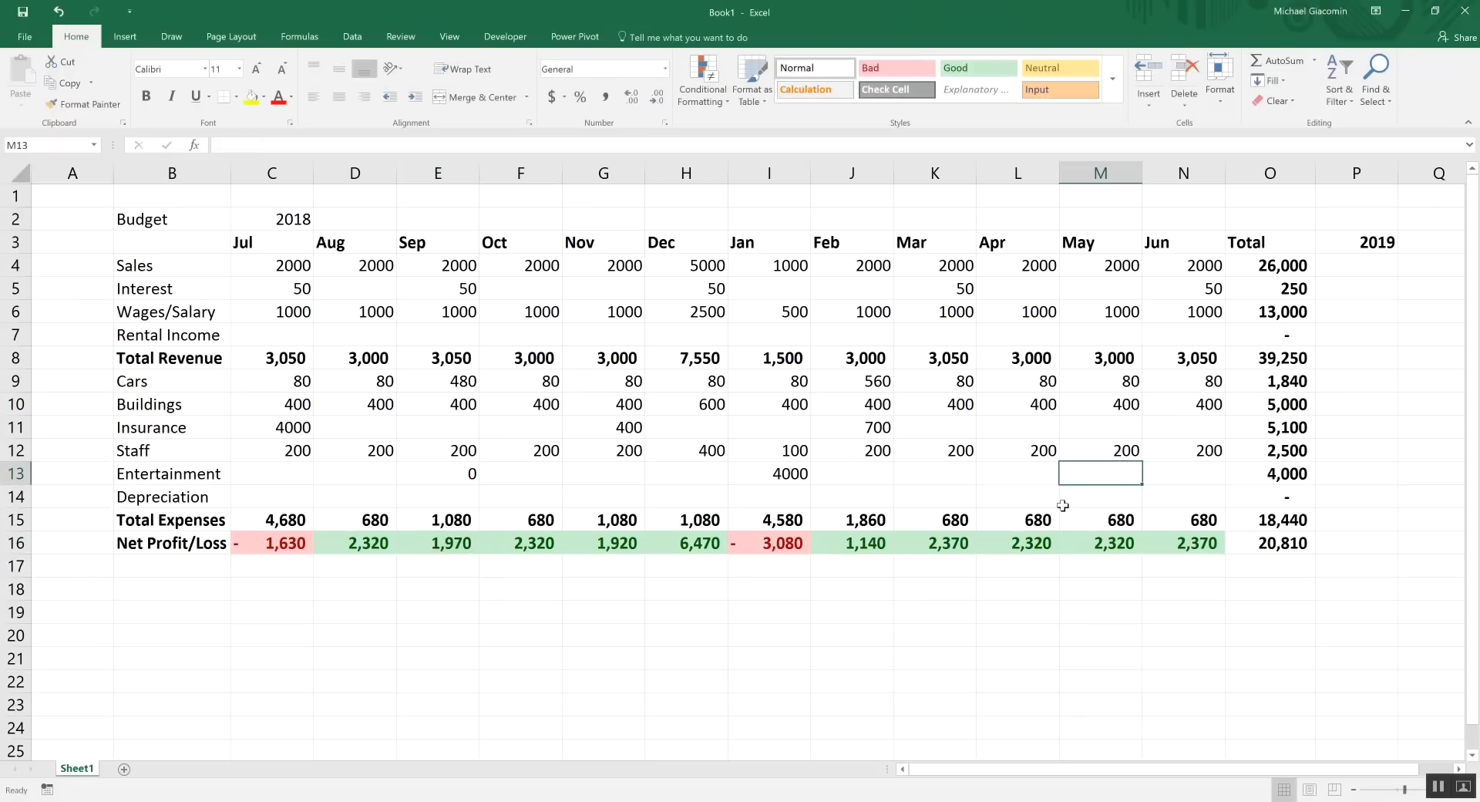
pyautogui.write('3000')
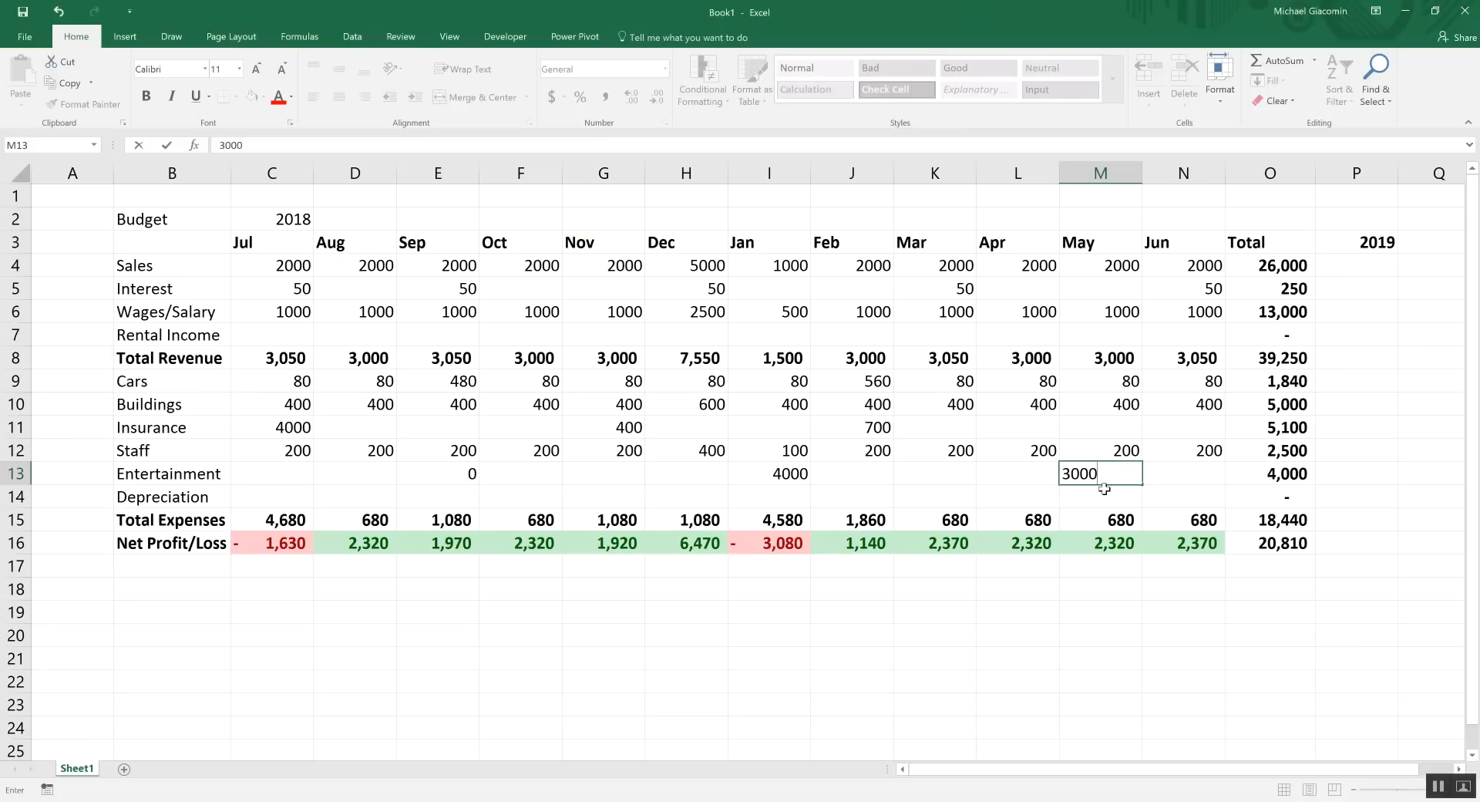
pyautogui.press('Return')
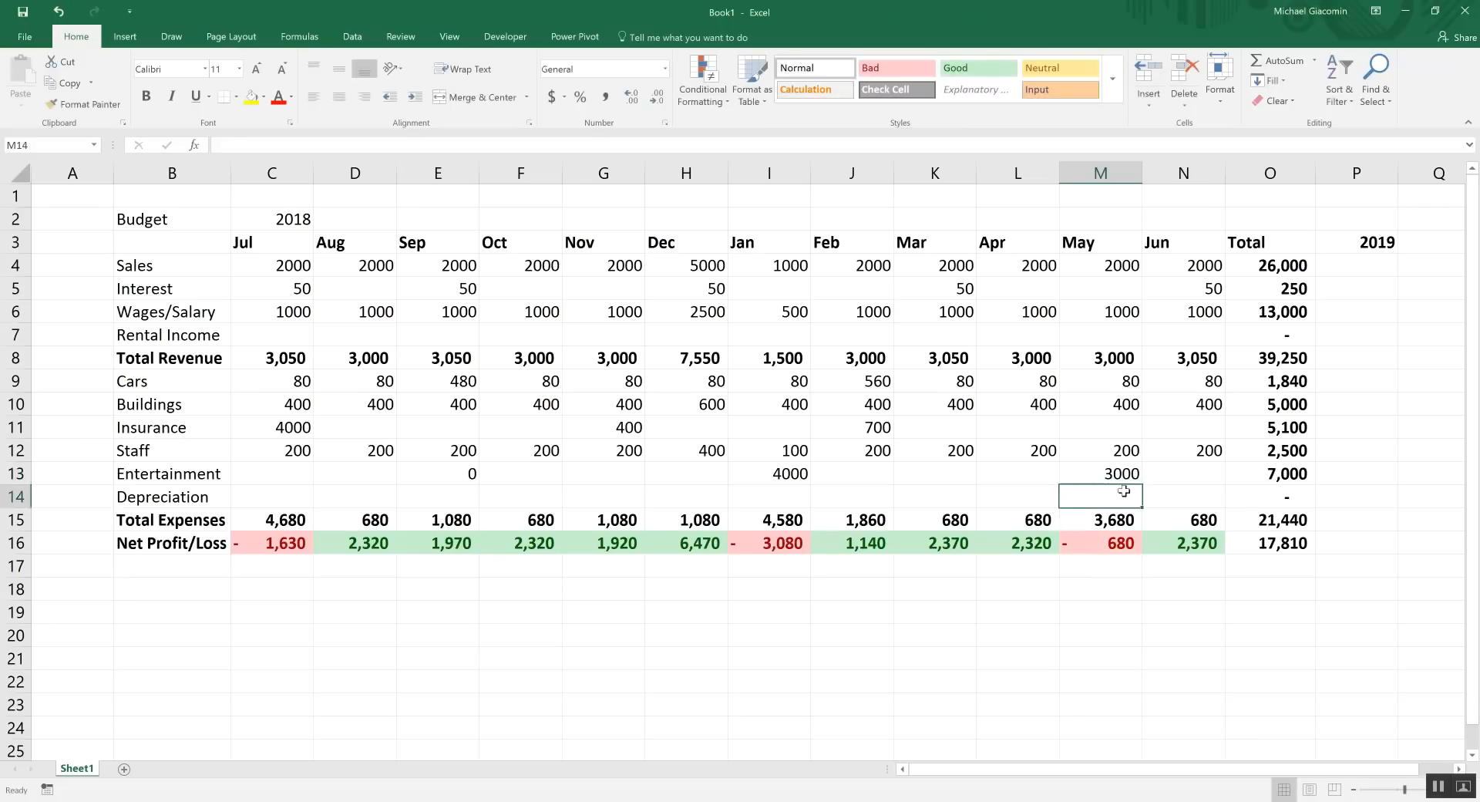
# Check the monthly and yearly Net Profit/Loss formulas in row 16
pyautogui.click(1102, 544)
pyautogui.moveTo(1037, 544); pyautogui.dragTo(860, 544)
pyautogui.click(852, 543)
pyautogui.moveTo(357, 548); pyautogui.dragTo(698, 546)
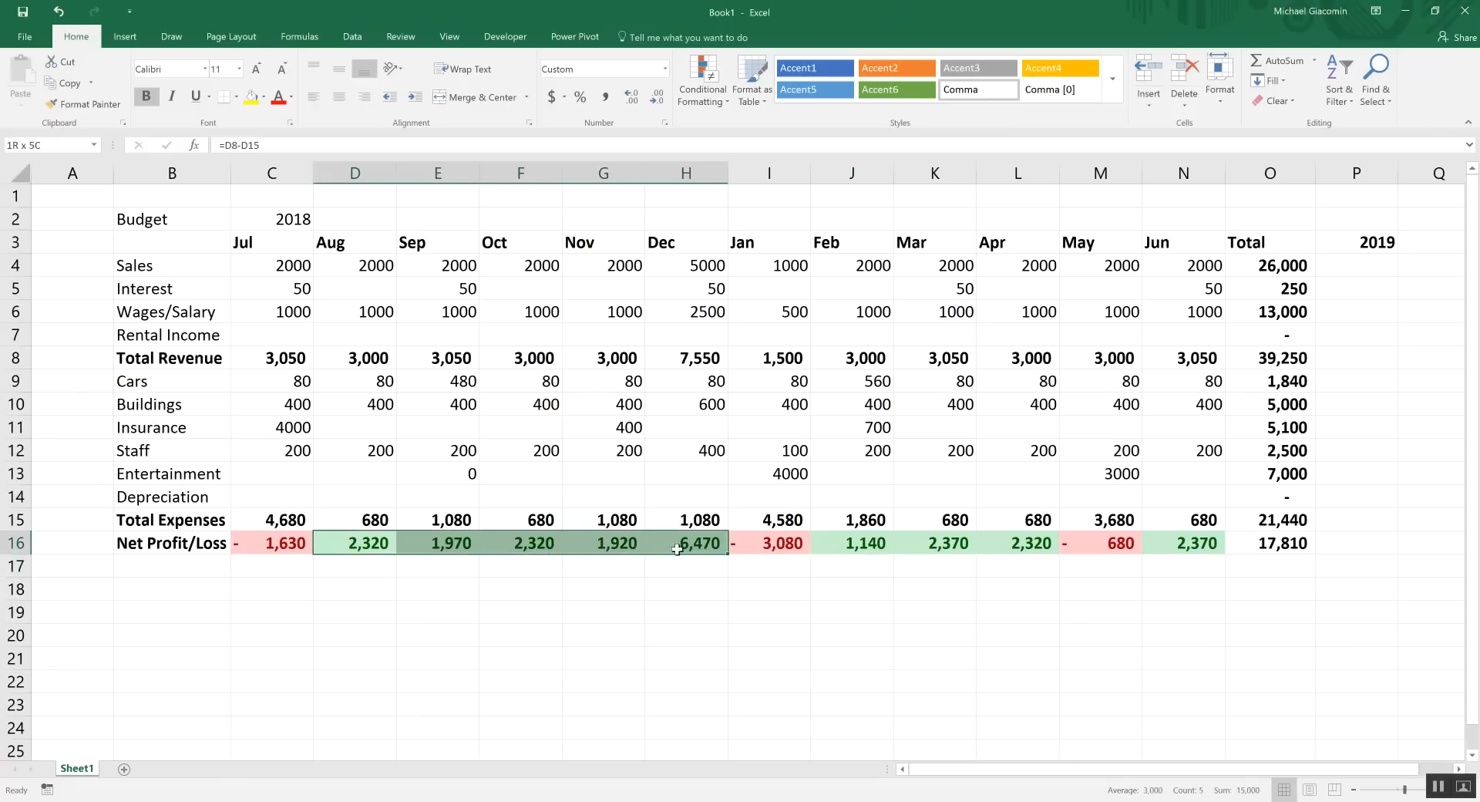
pyautogui.click(1285, 544)
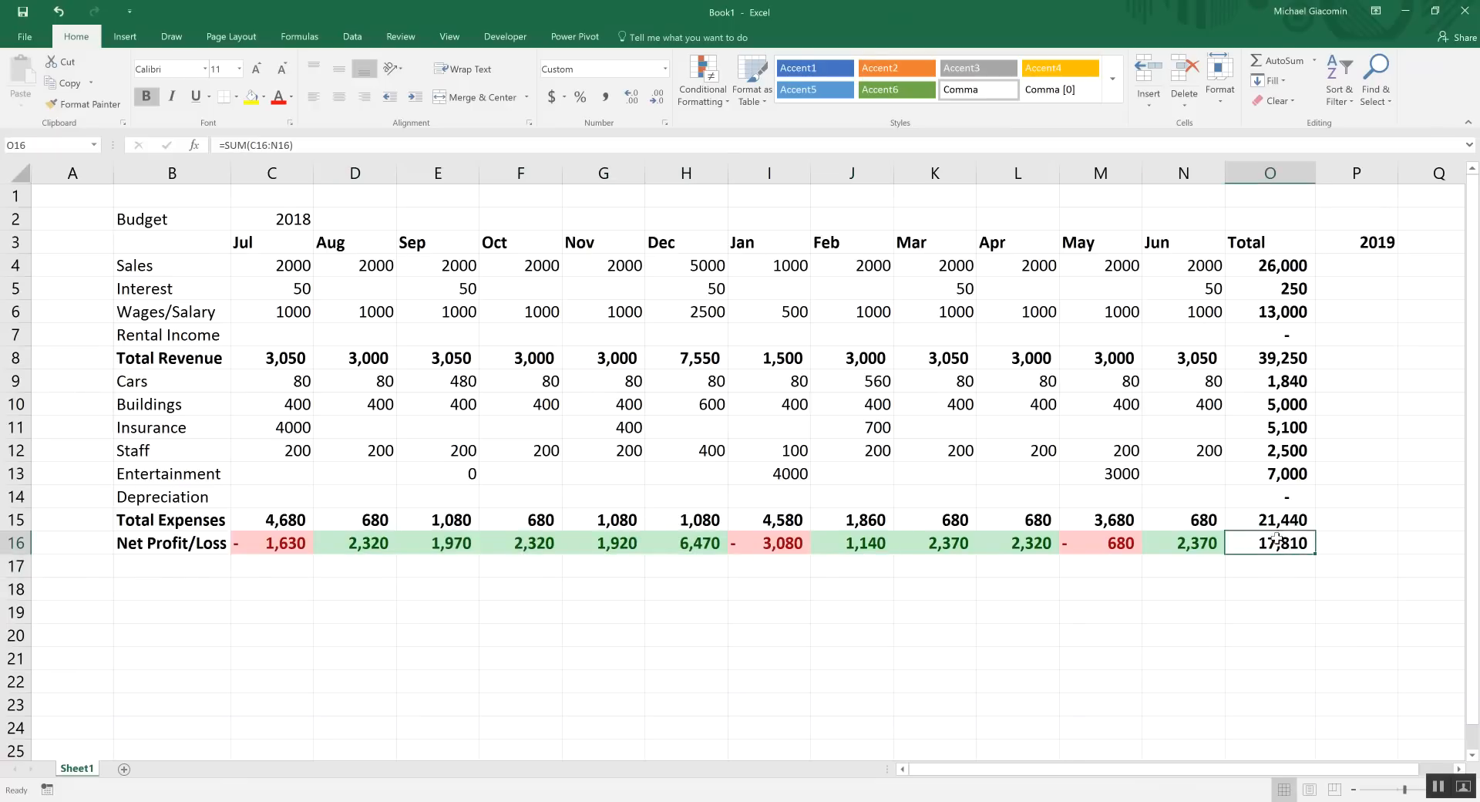
pyautogui.click(1095, 546)
pyautogui.click(787, 548)
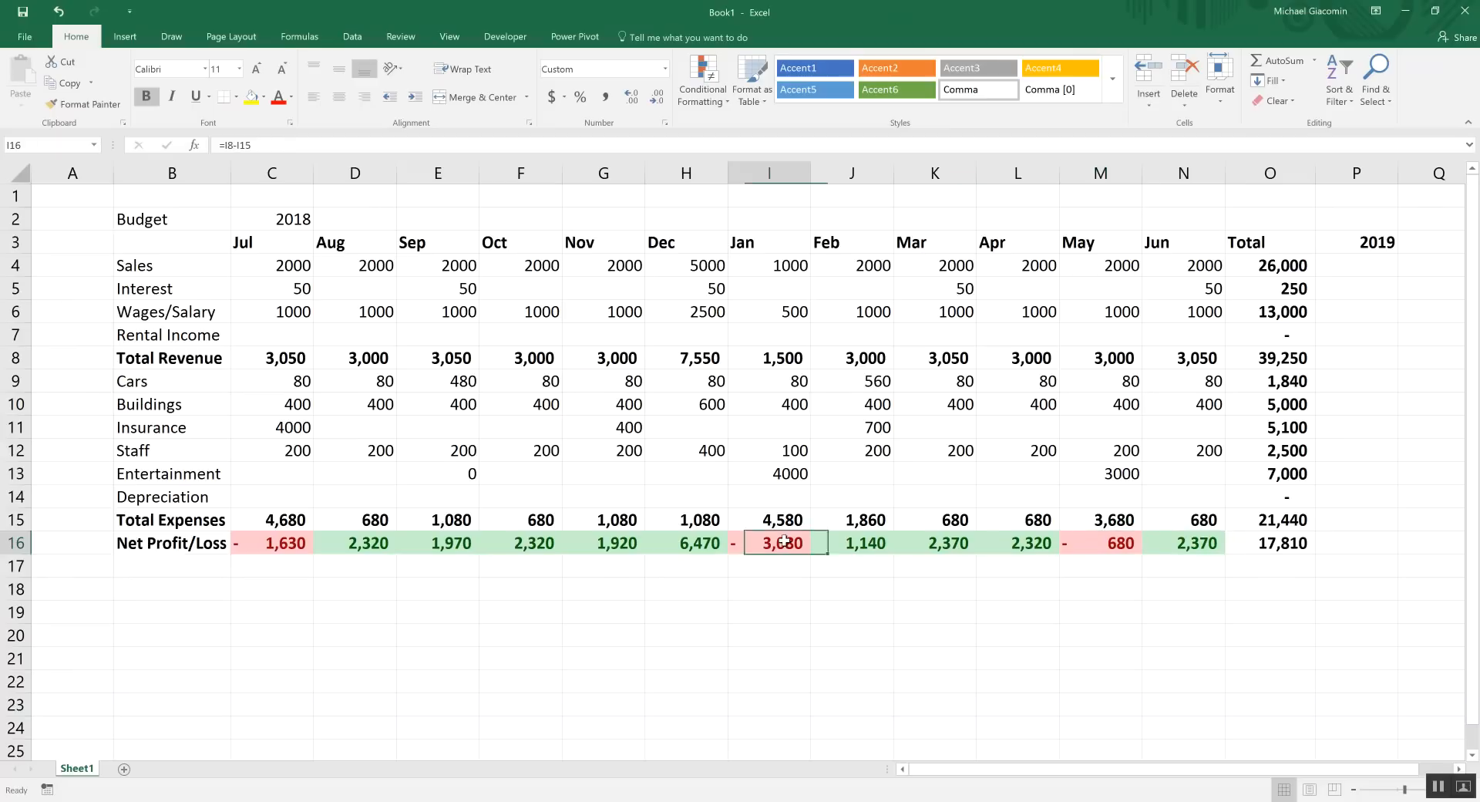
pyautogui.click(692, 545)
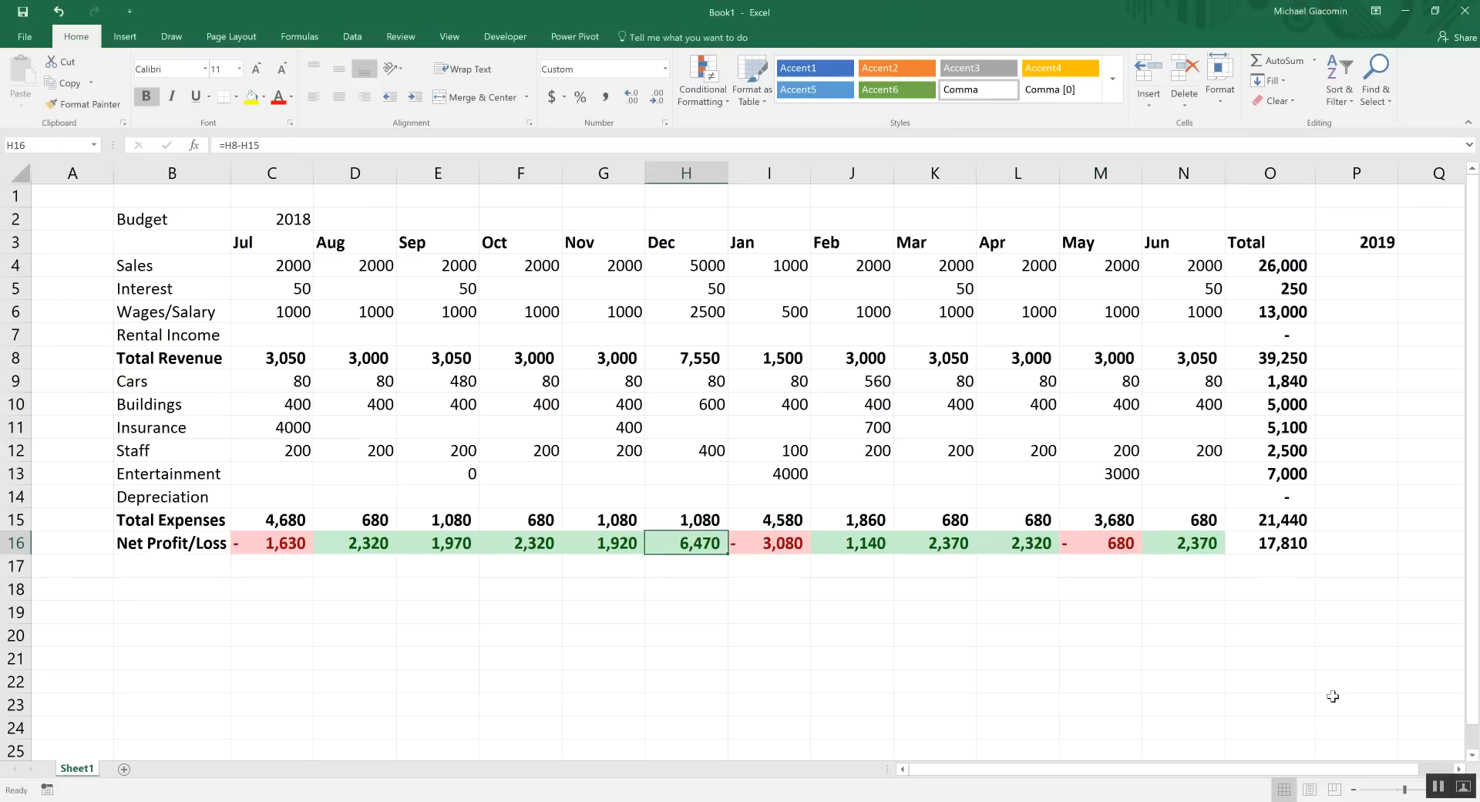
# Adjust the zoom to show more columns and return to a cell in the budget table
pyautogui.click(1407, 791)
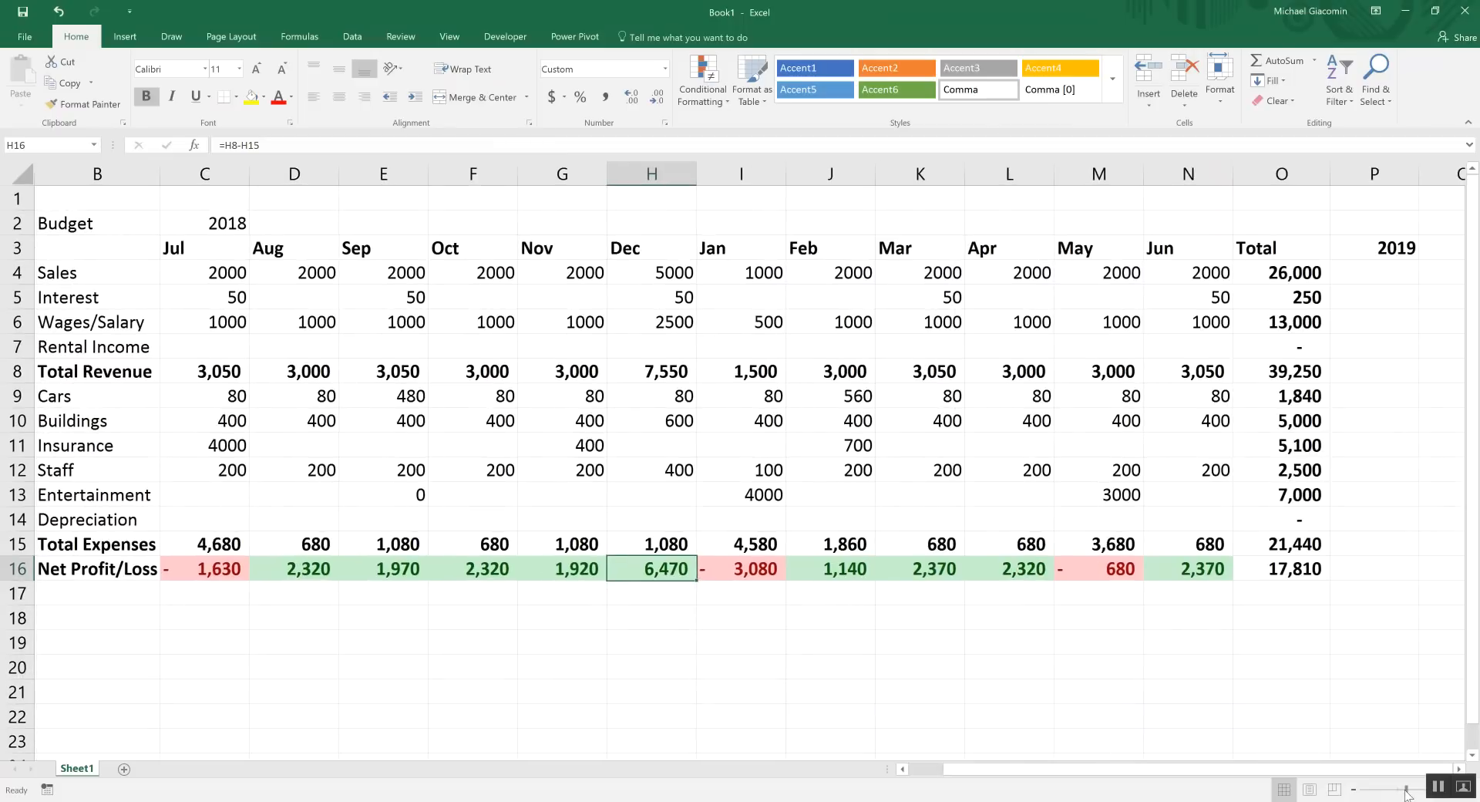
pyautogui.moveTo(1407, 790); pyautogui.dragTo(1402, 791)
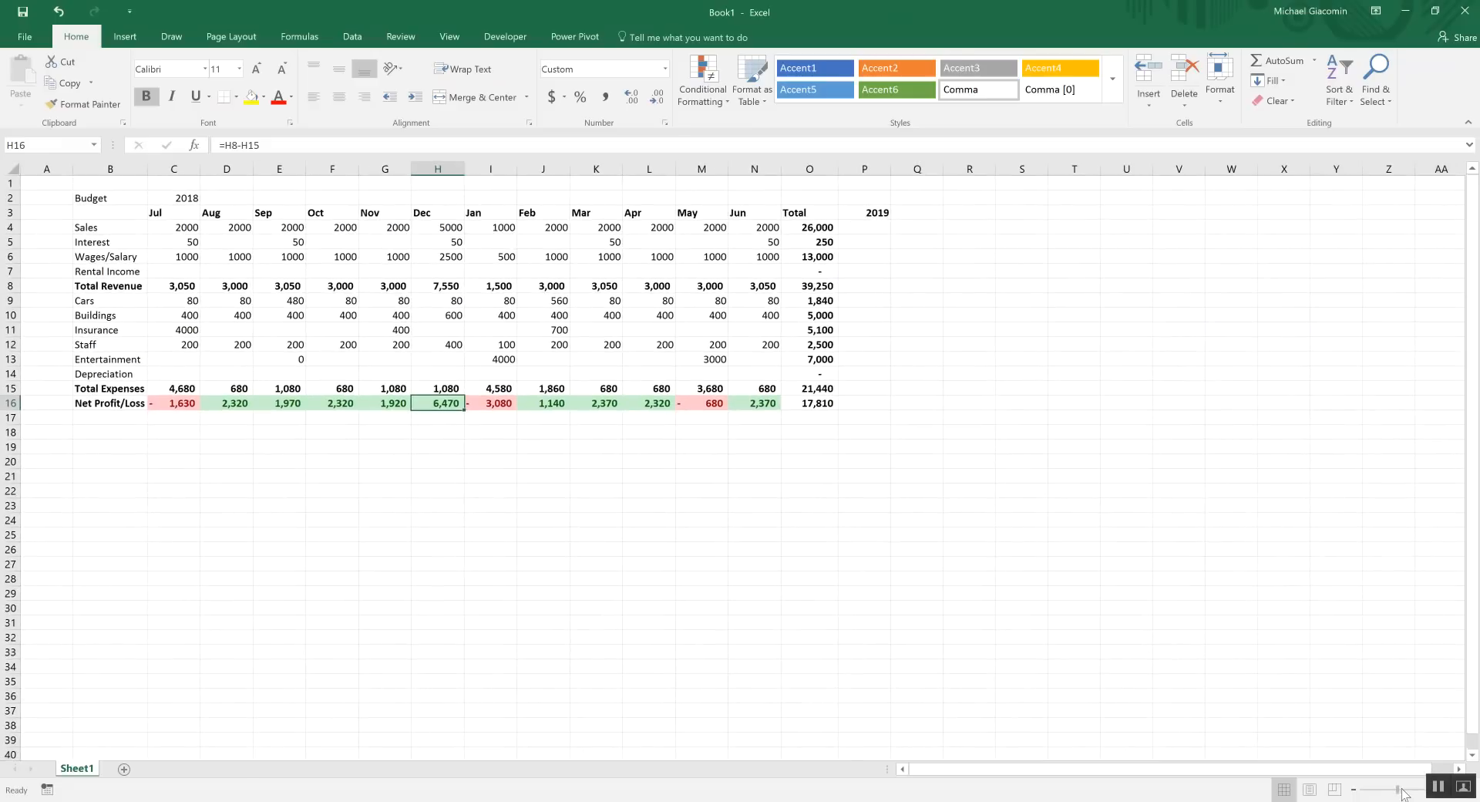
pyautogui.click(512, 272)
pyautogui.click(522, 243)
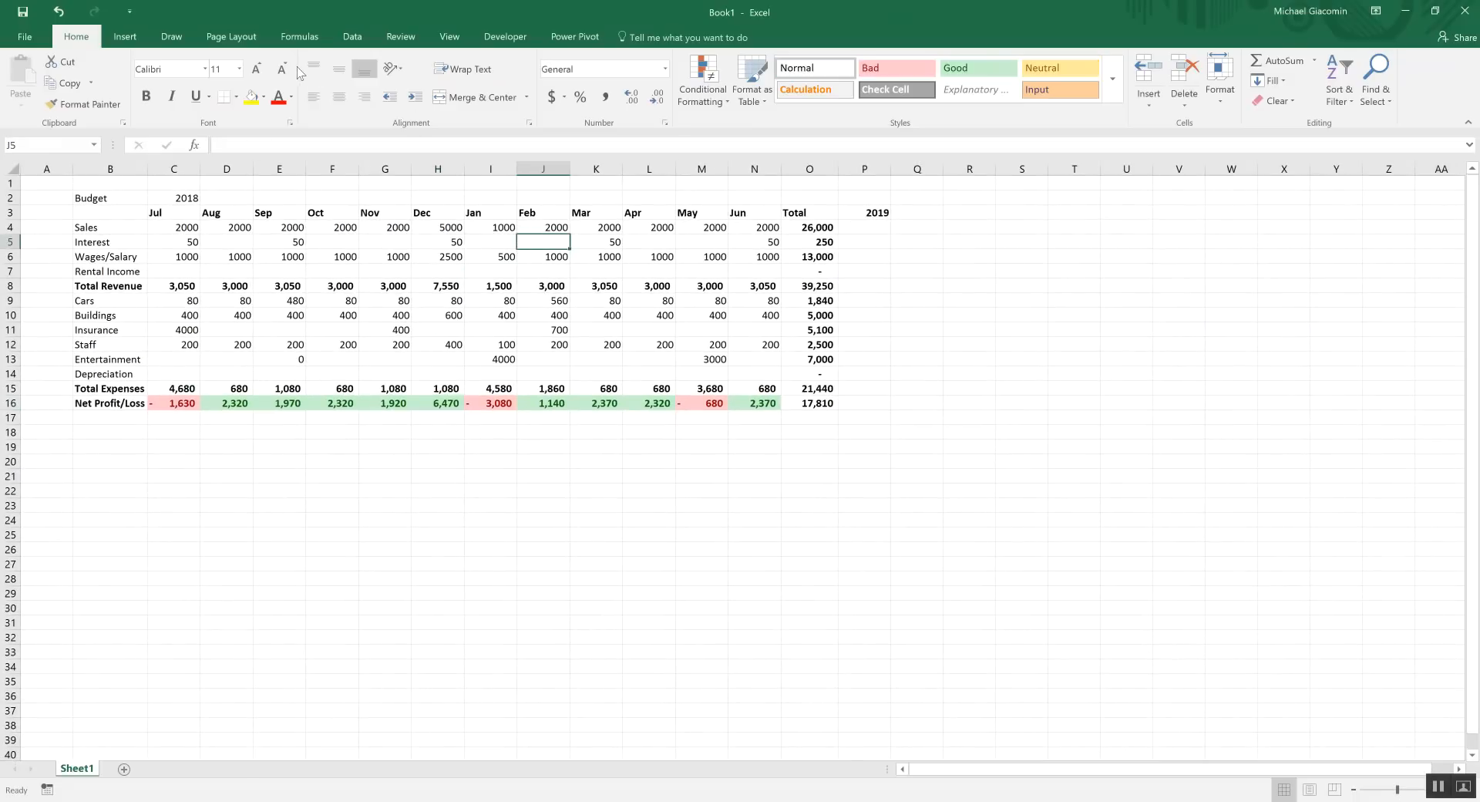
# Insert a clustered column chart of the budget and place its title at the top centre
pyautogui.click(125, 36)
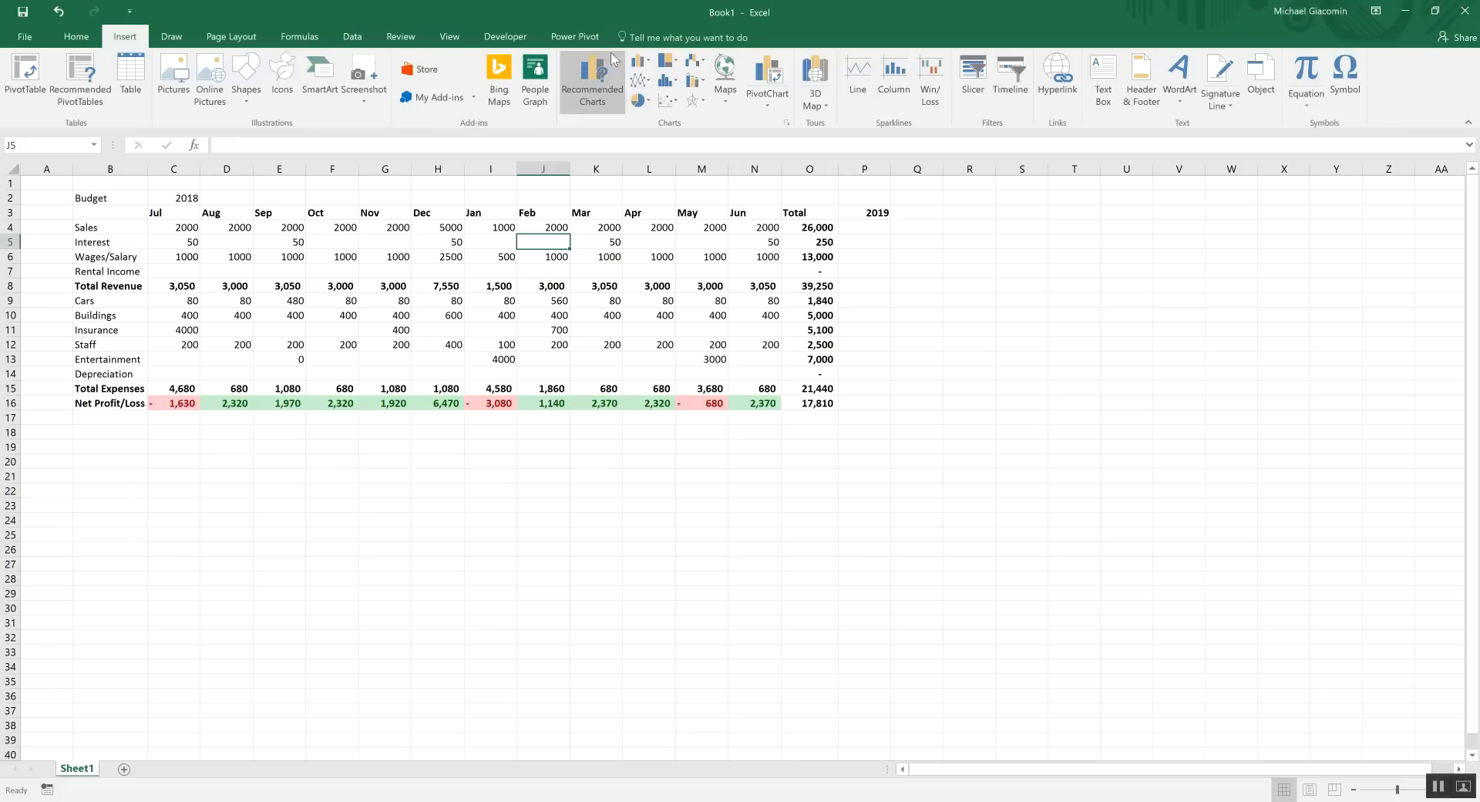
pyautogui.click(641, 60)
pyautogui.click(644, 104)
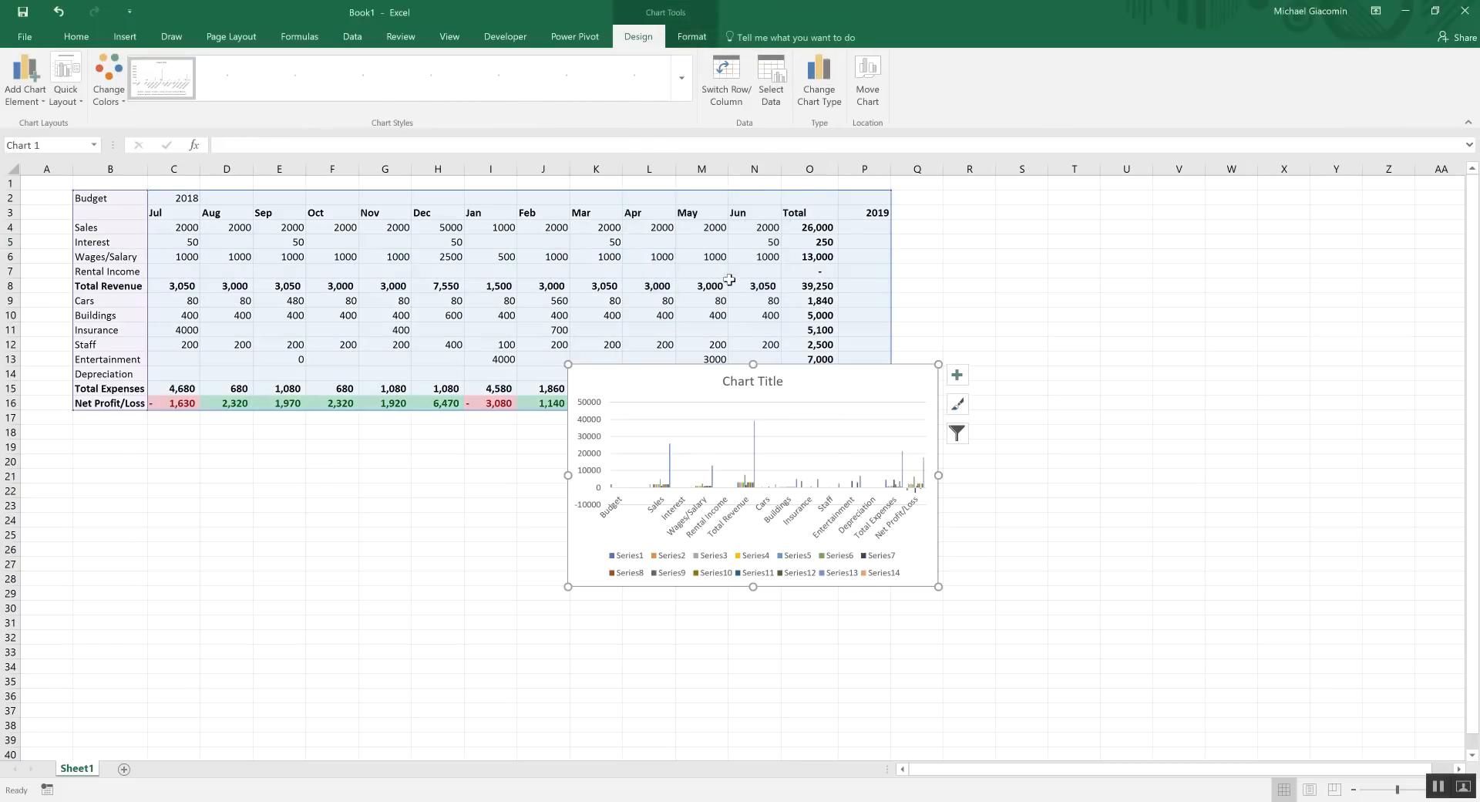
pyautogui.moveTo(756, 382); pyautogui.dragTo(1071, 316)
pyautogui.moveTo(1118, 255); pyautogui.dragTo(1118, 255)
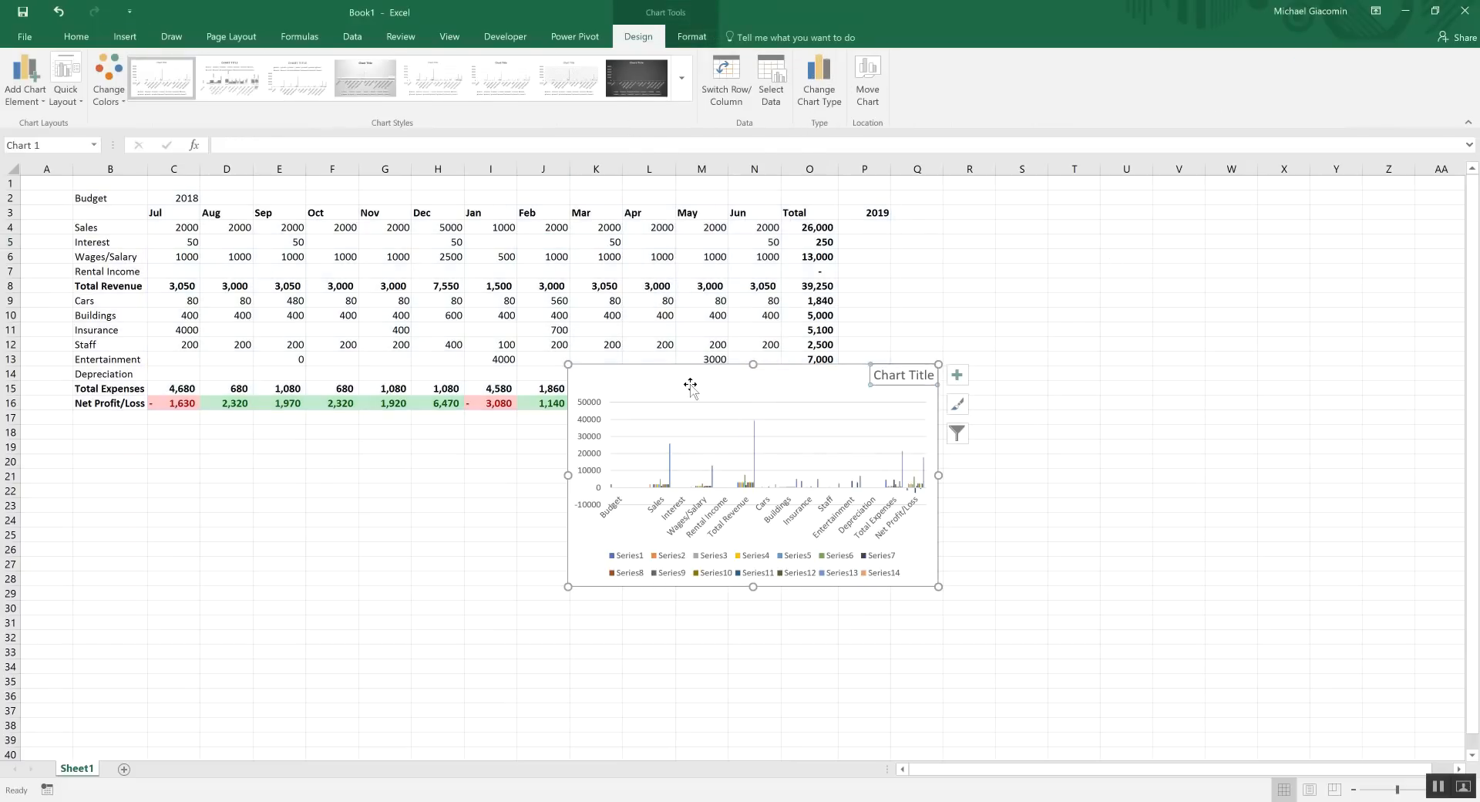
pyautogui.moveTo(888, 381); pyautogui.dragTo(757, 383)
pyautogui.click(878, 385)
pyautogui.moveTo(880, 386); pyautogui.dragTo(1041, 191)
# Shrink the chart and move it to the right of the table
pyautogui.moveTo(1289, 416); pyautogui.dragTo(996, 548)
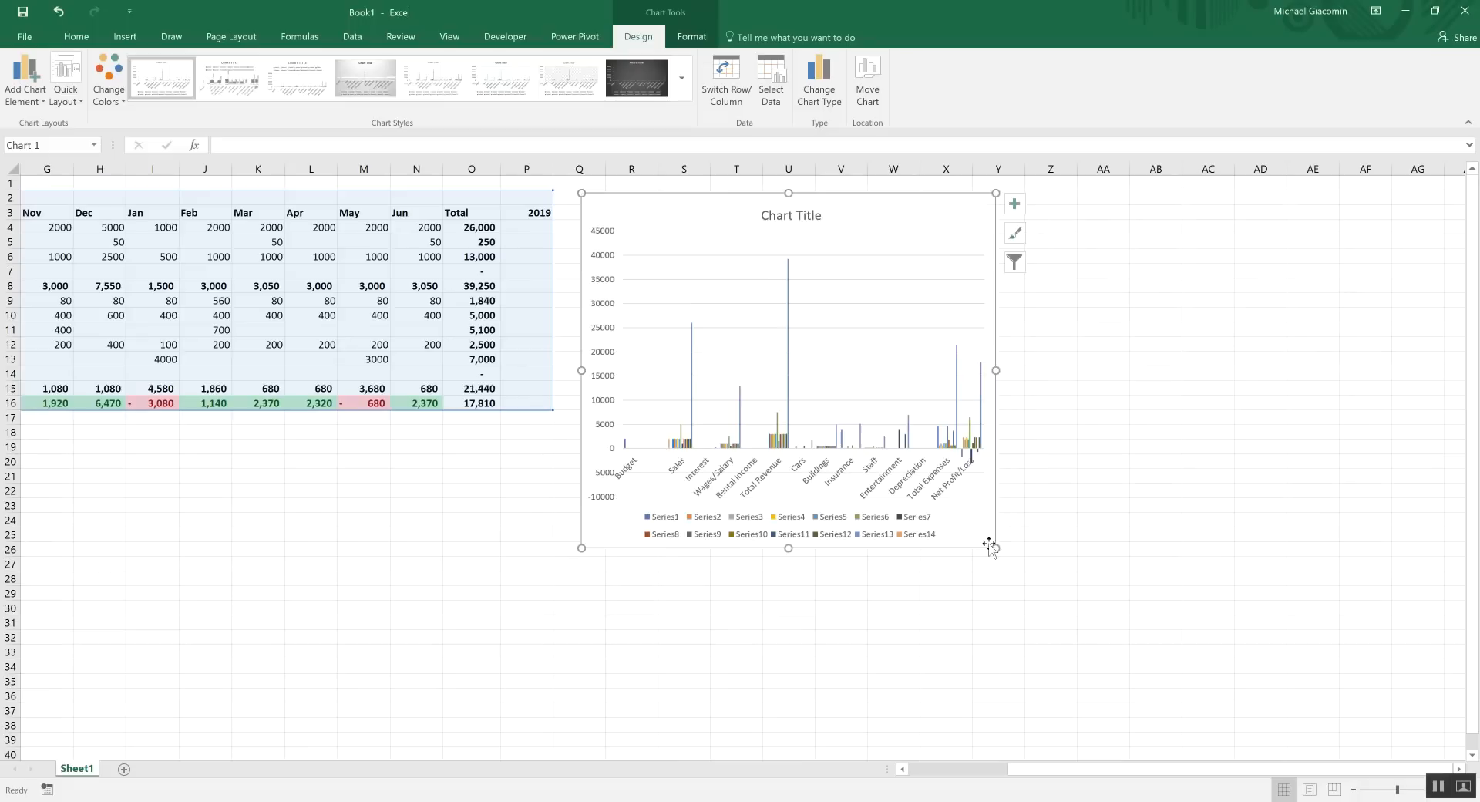
pyautogui.moveTo(1002, 769); pyautogui.dragTo(925, 771)
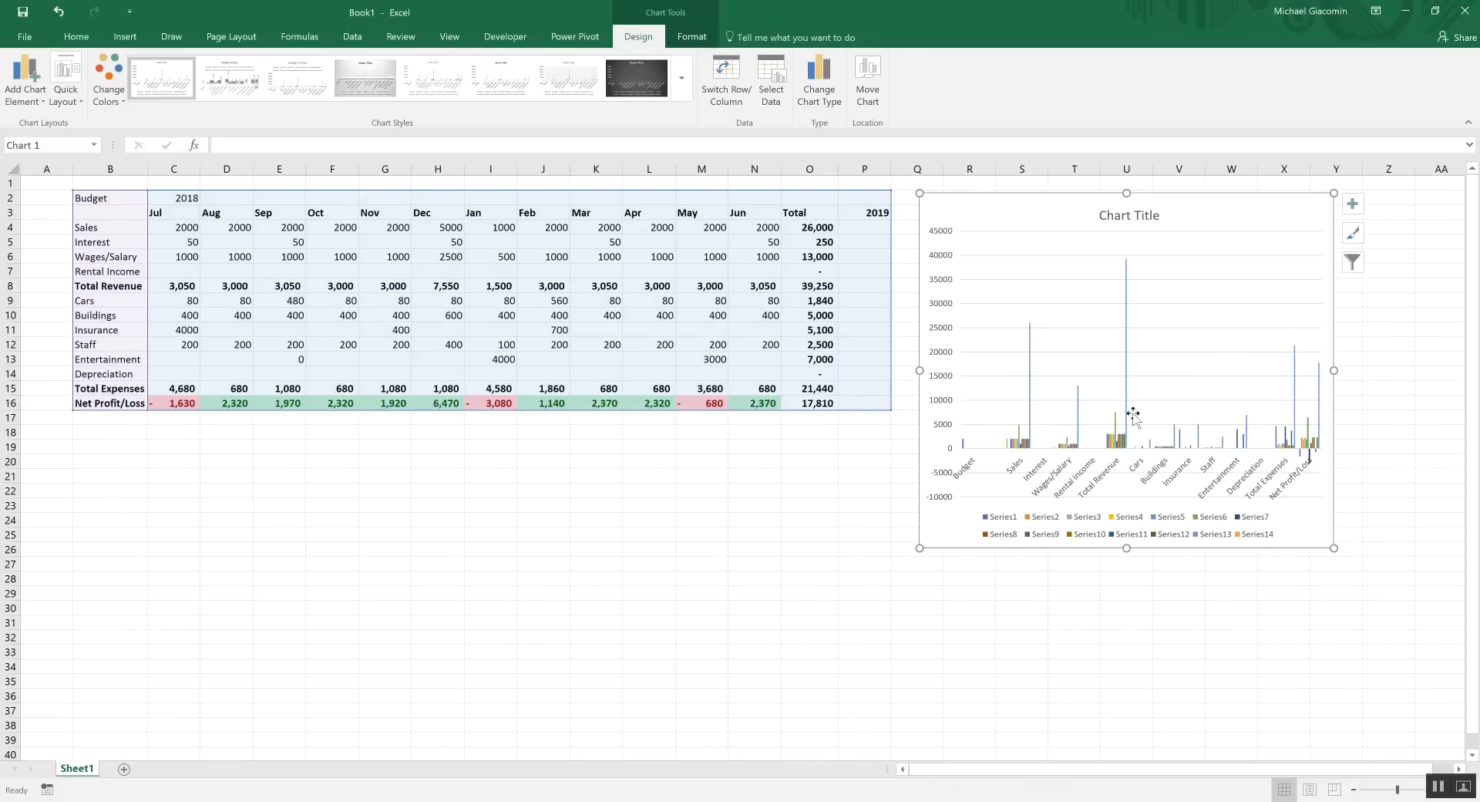
pyautogui.rightClick(985, 297)
# Remove all existing data series from the chart in Select Data Source
pyautogui.click(1029, 385)
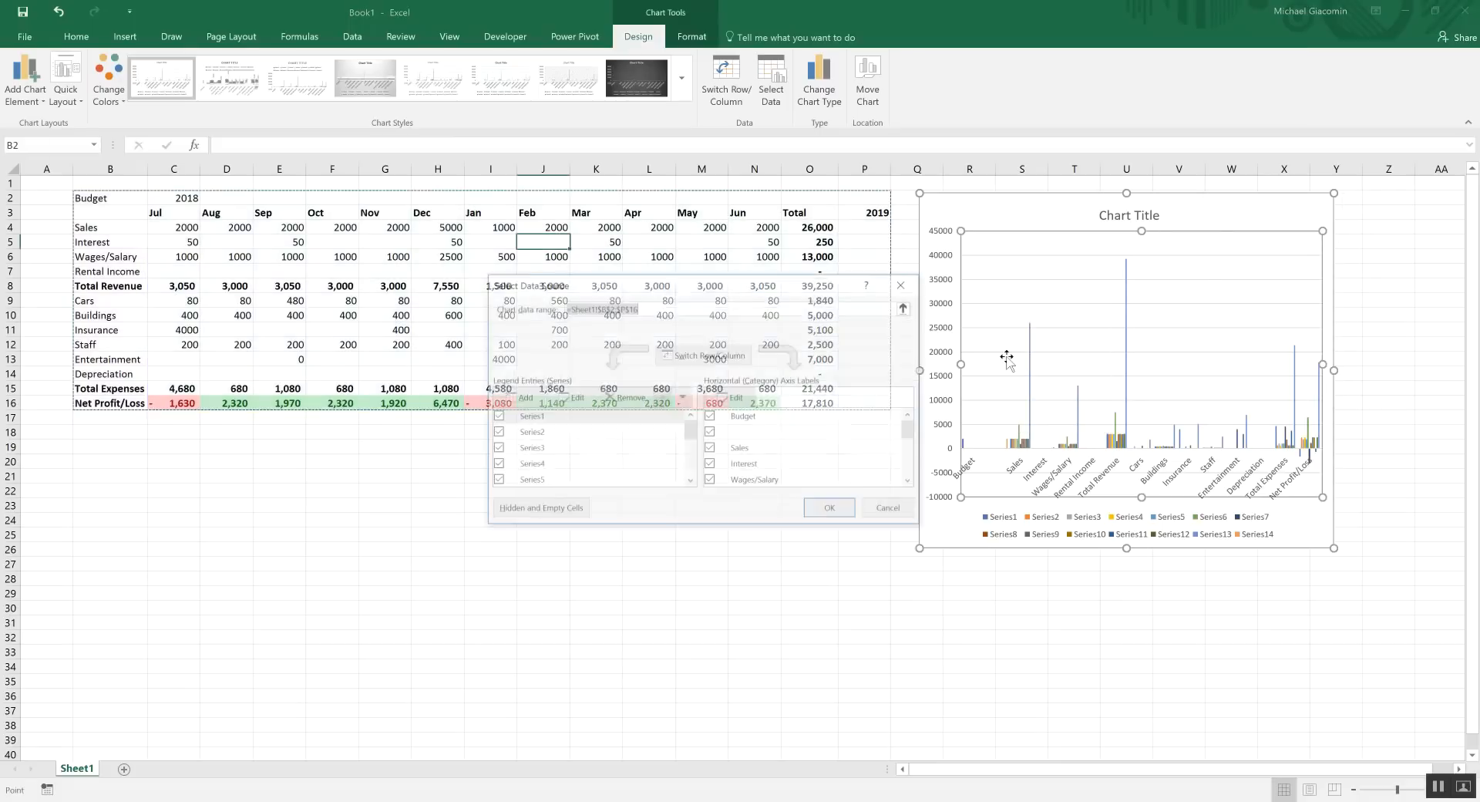
pyautogui.click(607, 397)
pyautogui.click(607, 398)
pyautogui.click(607, 398)
pyautogui.click(607, 398)
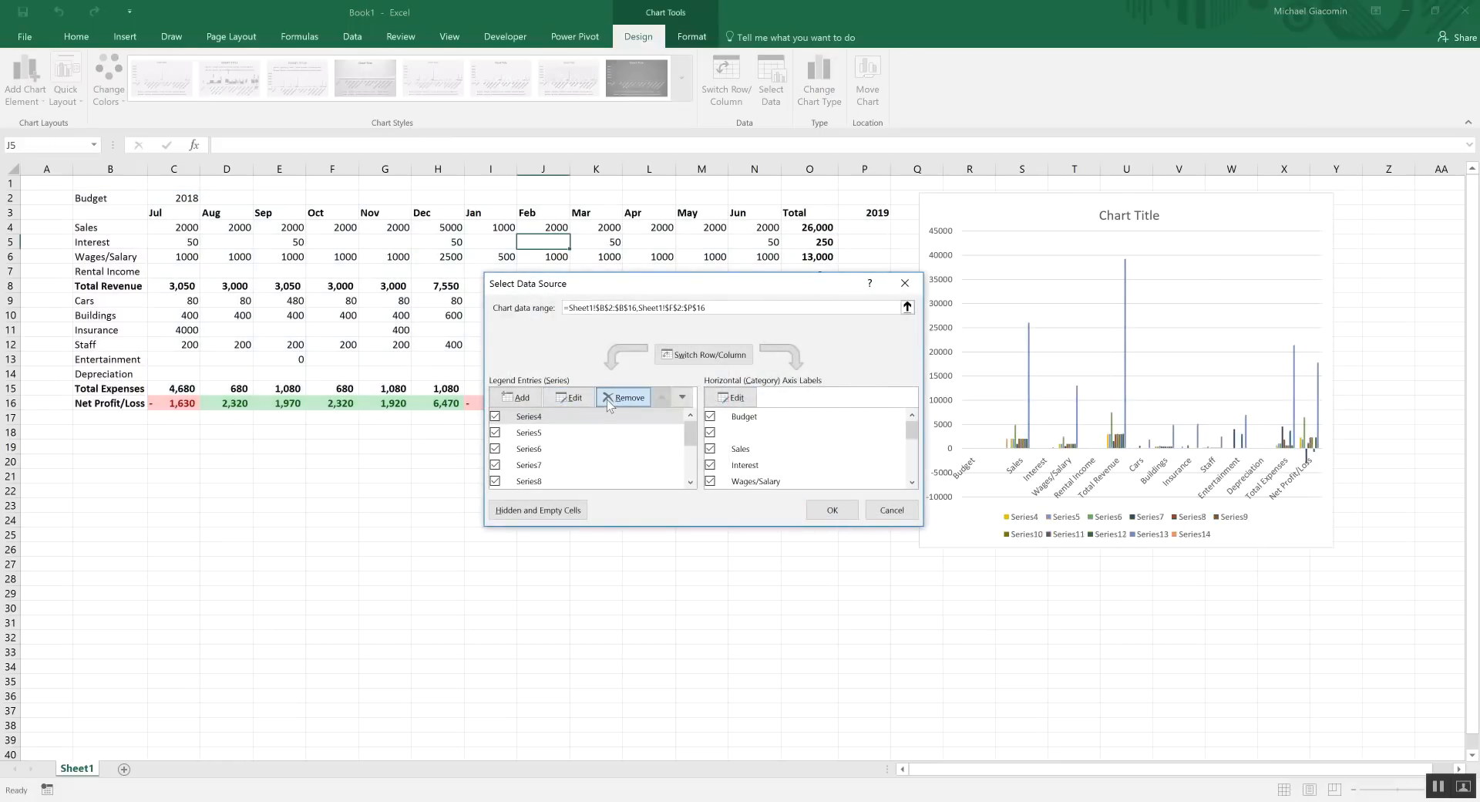
pyautogui.click(608, 398)
pyautogui.click(607, 398)
pyautogui.click(608, 398)
pyautogui.click(607, 398)
pyautogui.click(608, 397)
pyautogui.click(607, 398)
pyautogui.click(607, 397)
pyautogui.click(607, 398)
pyautogui.click(607, 398)
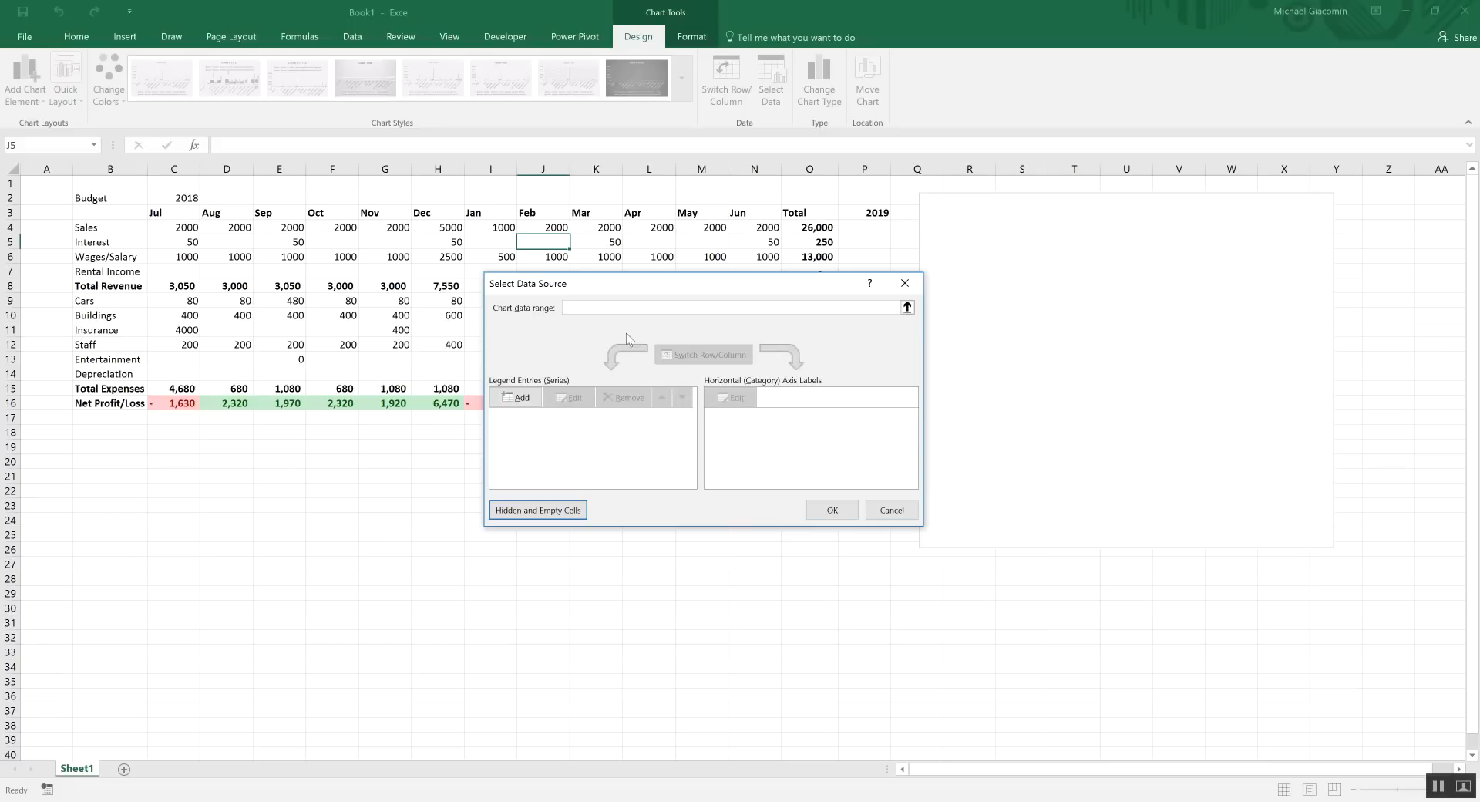
# Set the chart data range to the expense rows Cars through Depreciation (B9:N14)
pyautogui.click(906, 309)
pyautogui.moveTo(100, 294); pyautogui.dragTo(744, 381)
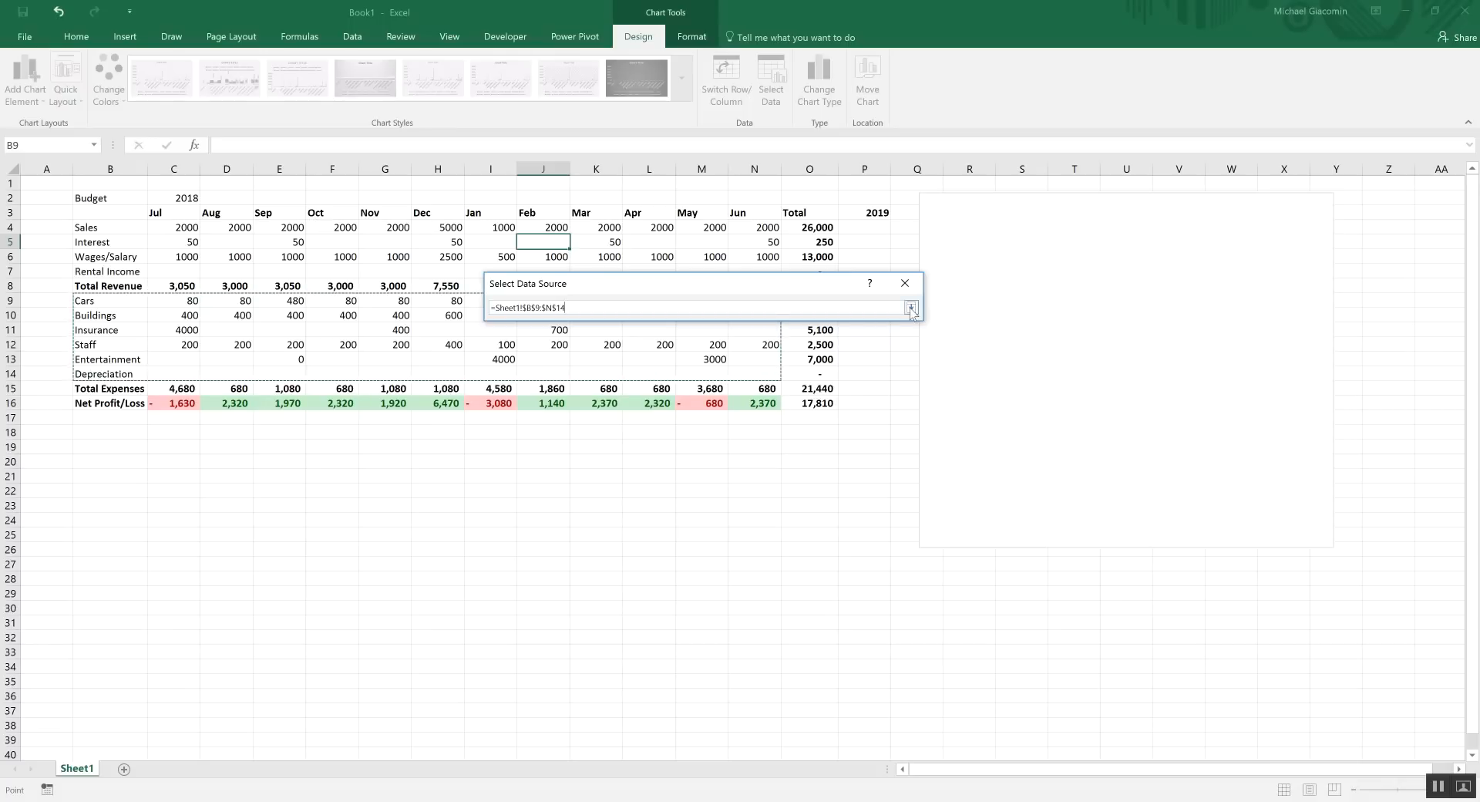
pyautogui.click(912, 308)
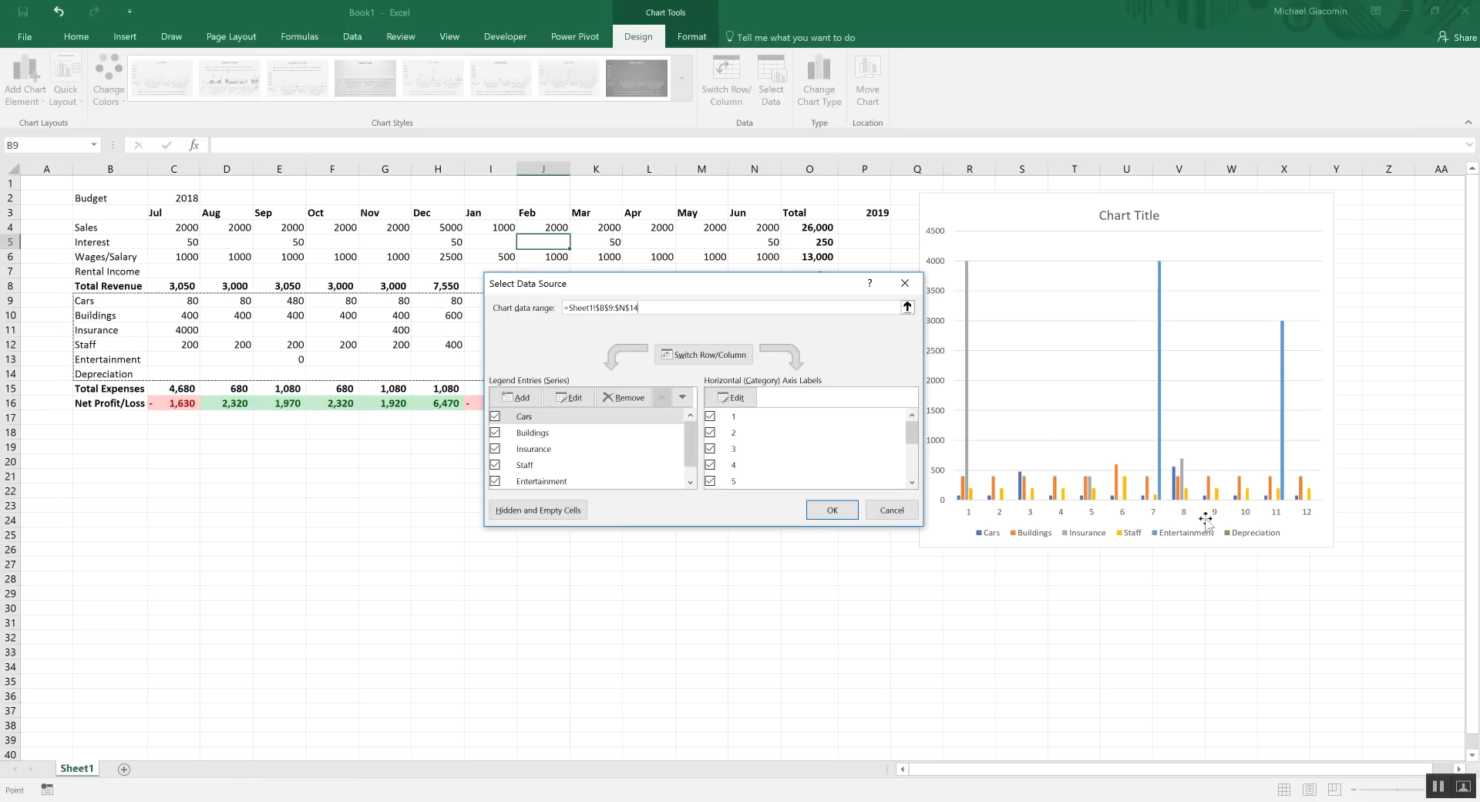
# Use the month names Jul–Jun (C3:N3) as horizontal axis labels and apply
pyautogui.click(733, 397)
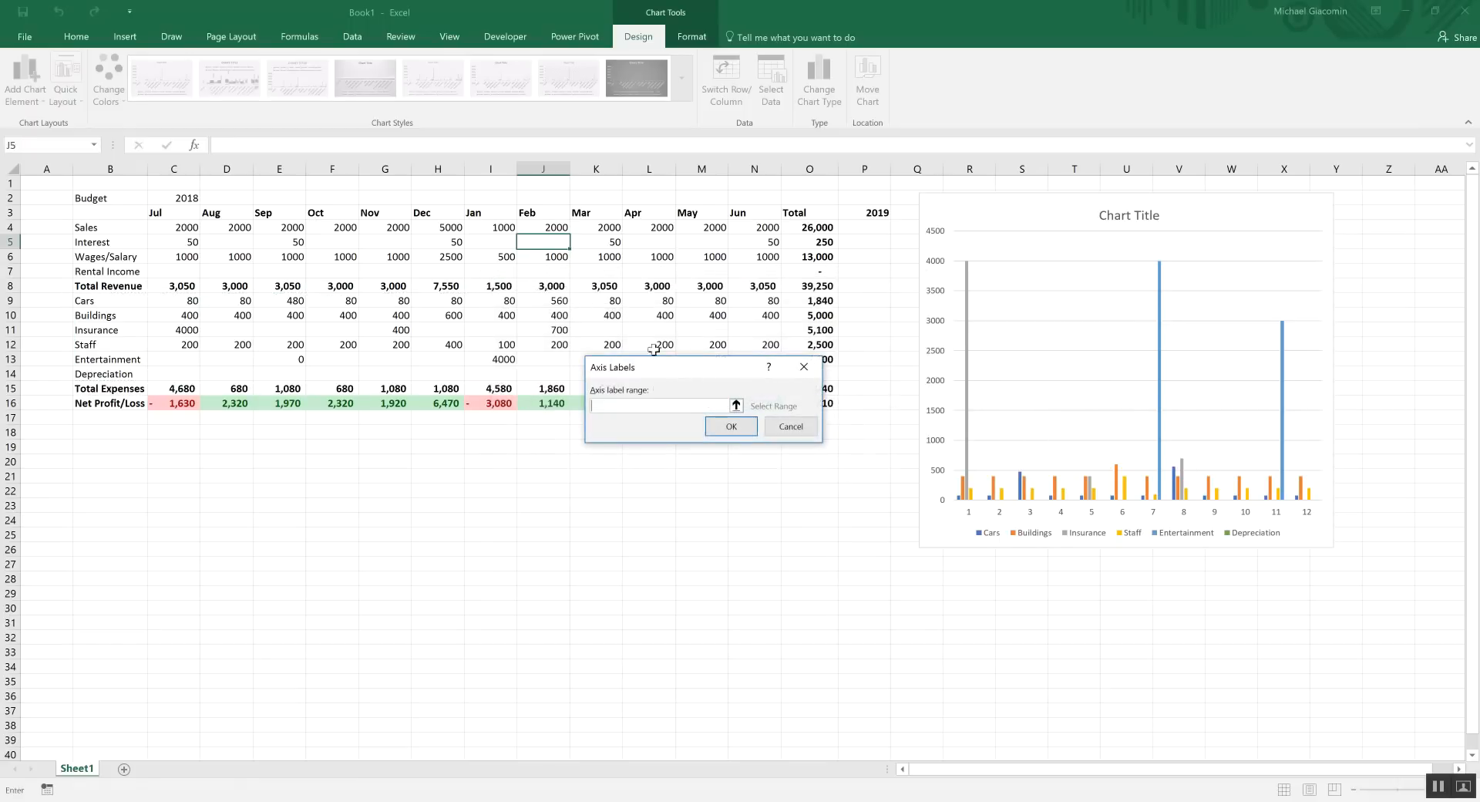
pyautogui.moveTo(178, 212); pyautogui.dragTo(767, 216)
pyautogui.click(731, 427)
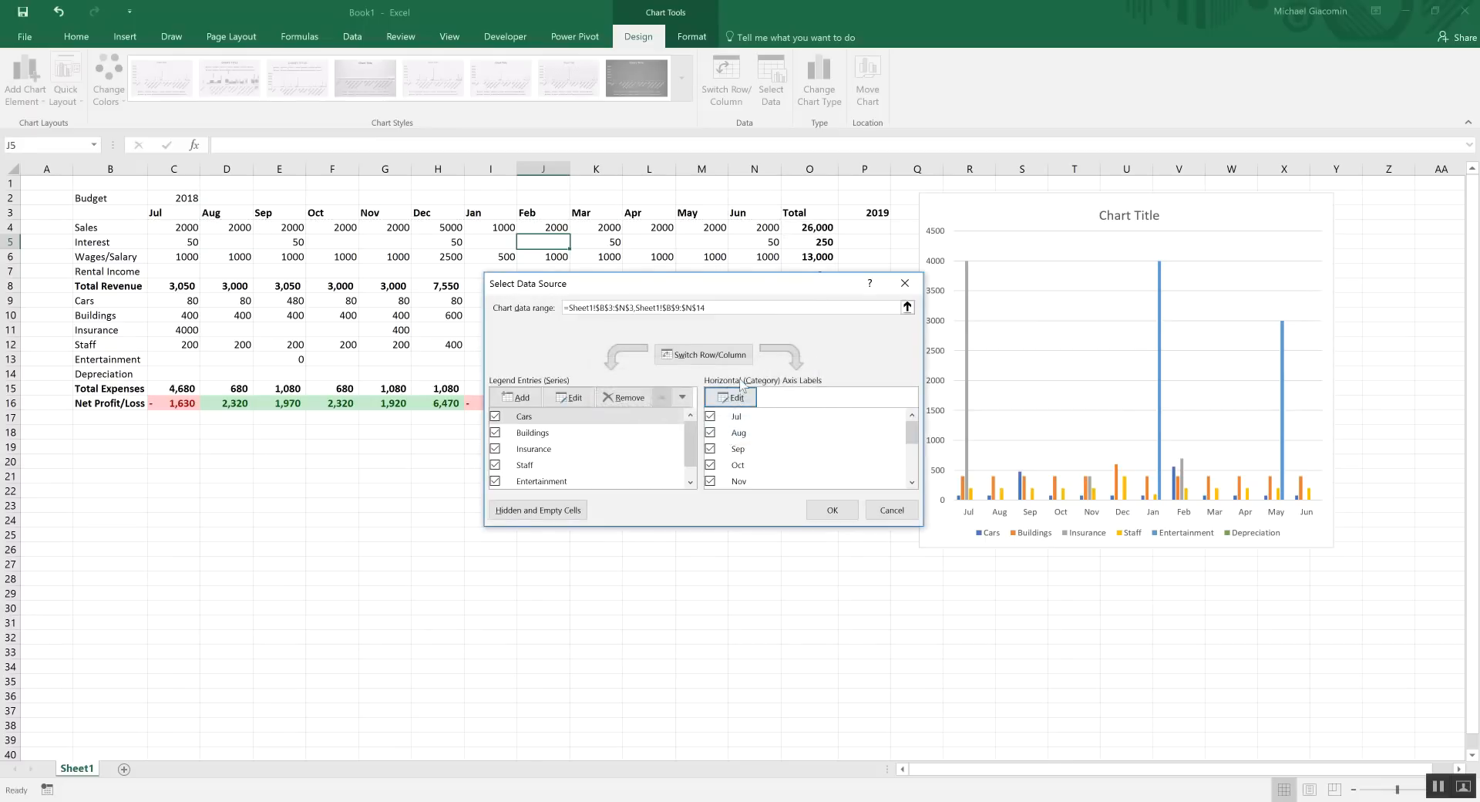
pyautogui.click(833, 510)
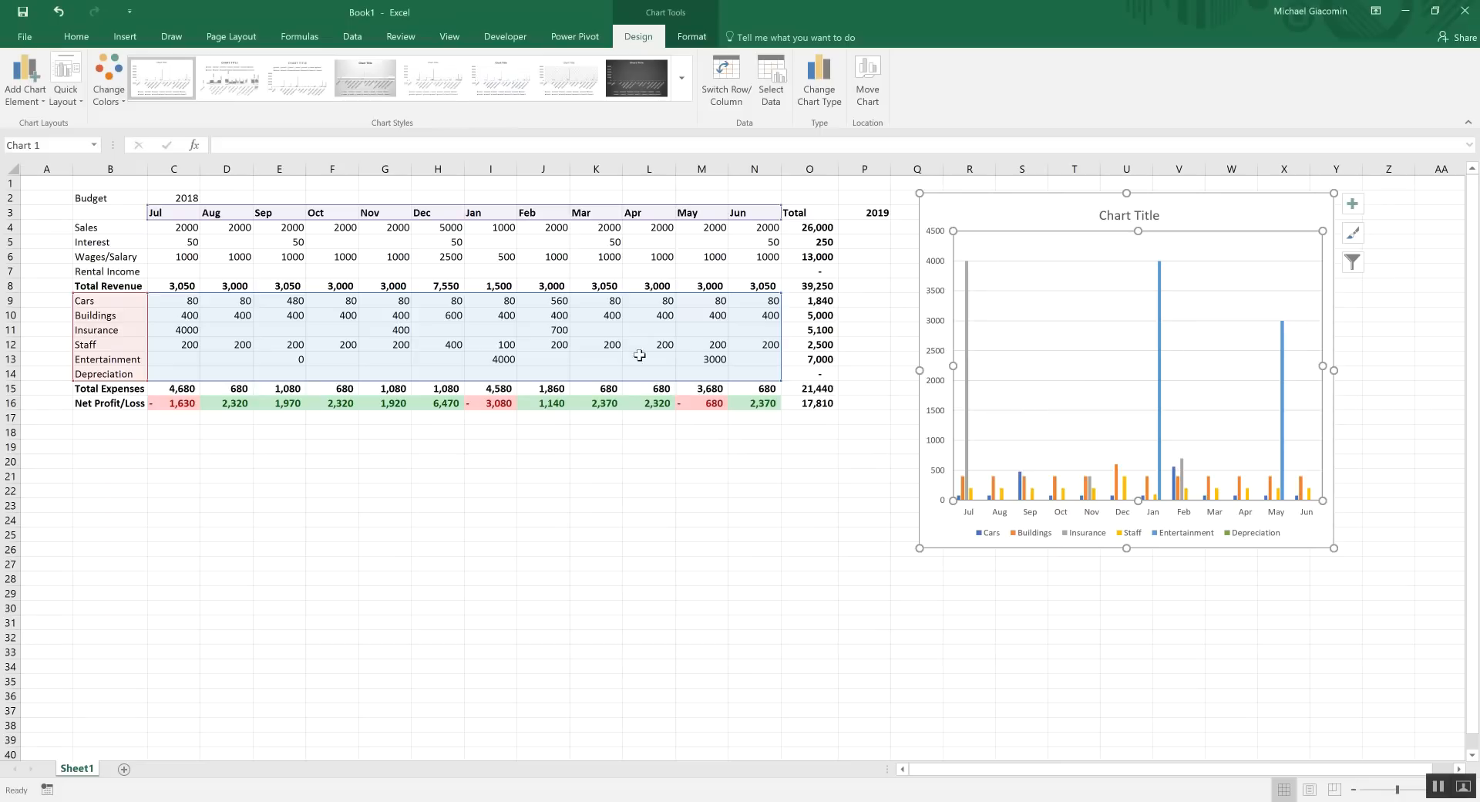
# Enter the 2019 Sales projection formula =O4*$P$2 in P4
pyautogui.click(484, 360)
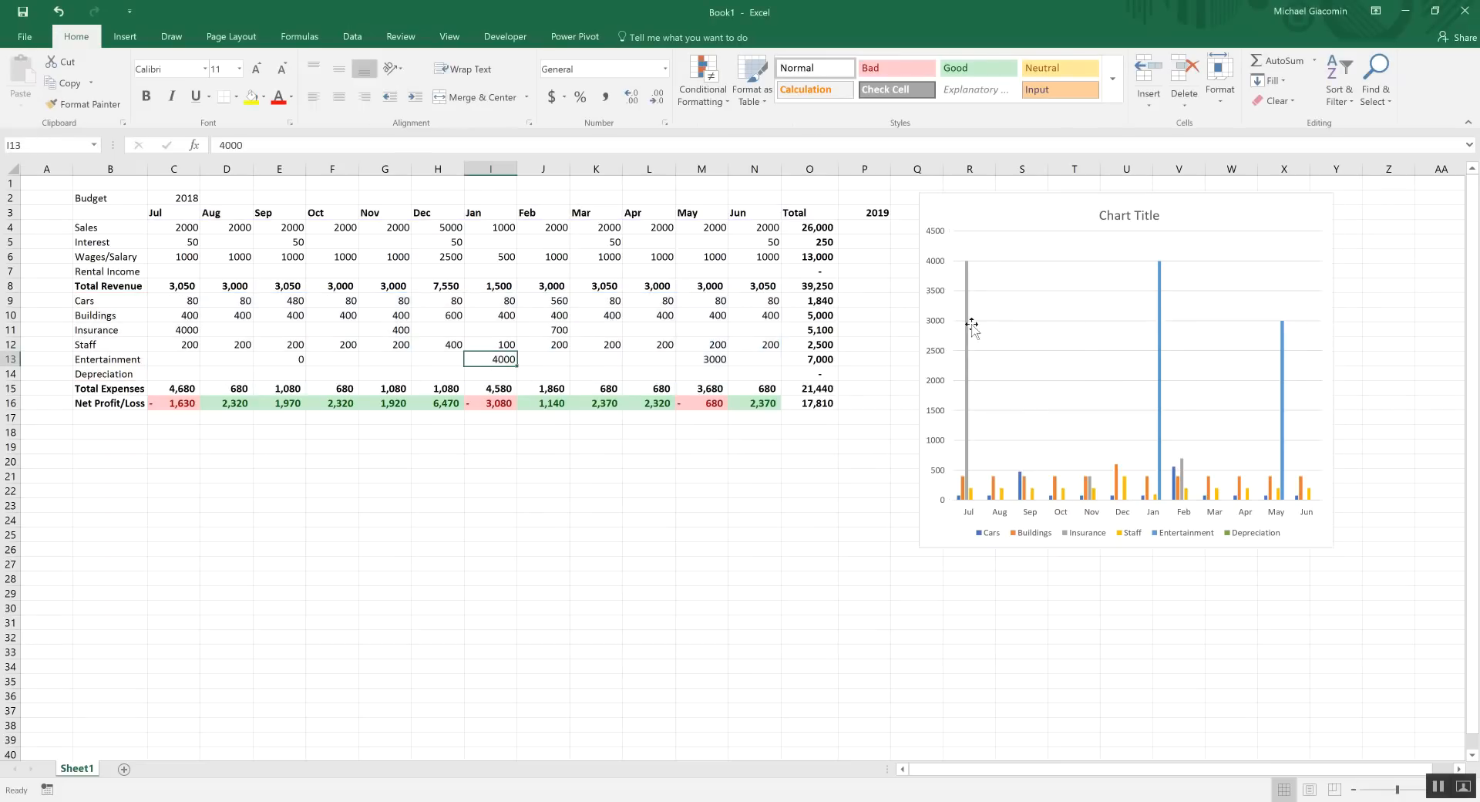
pyautogui.click(857, 227)
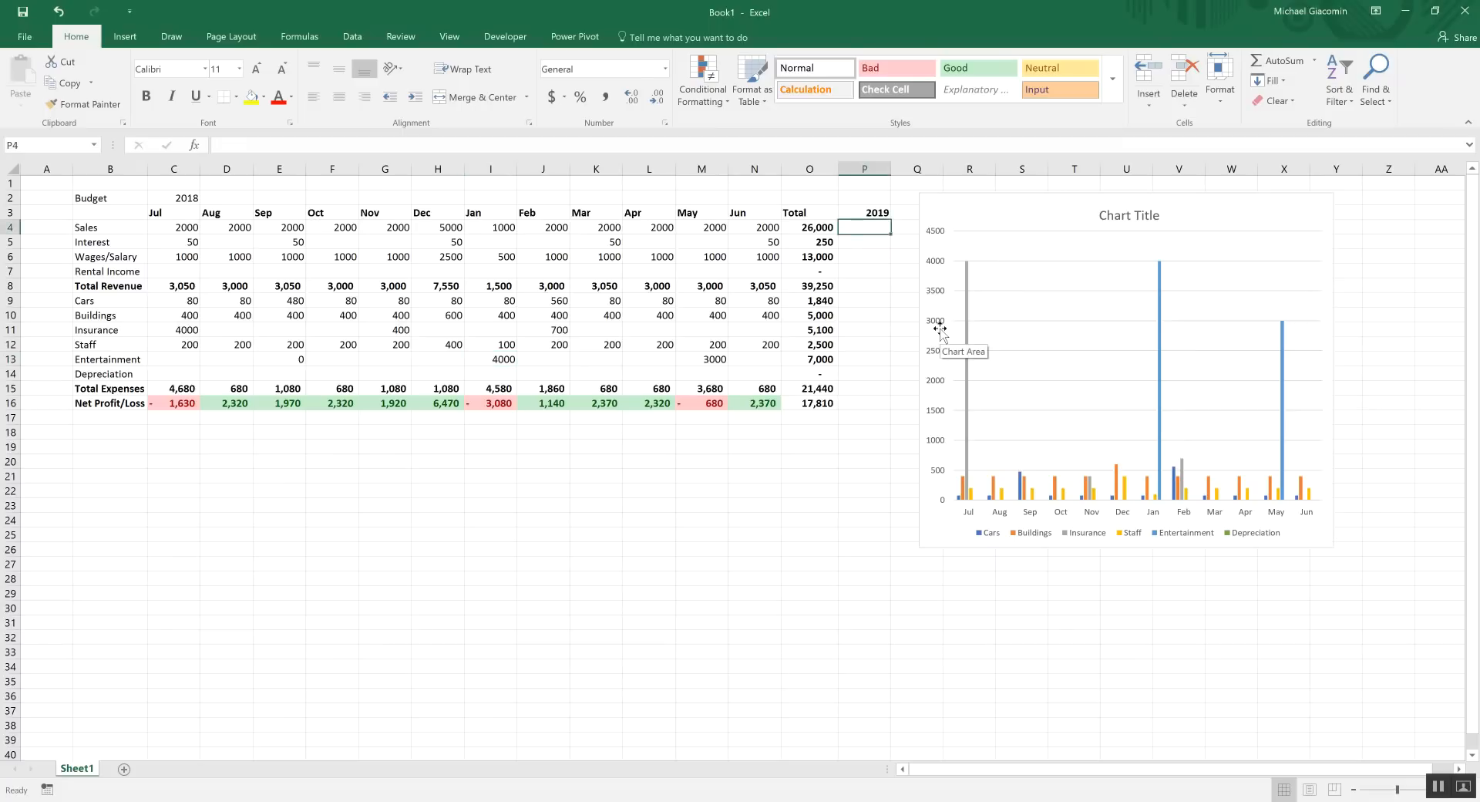
pyautogui.write('=')
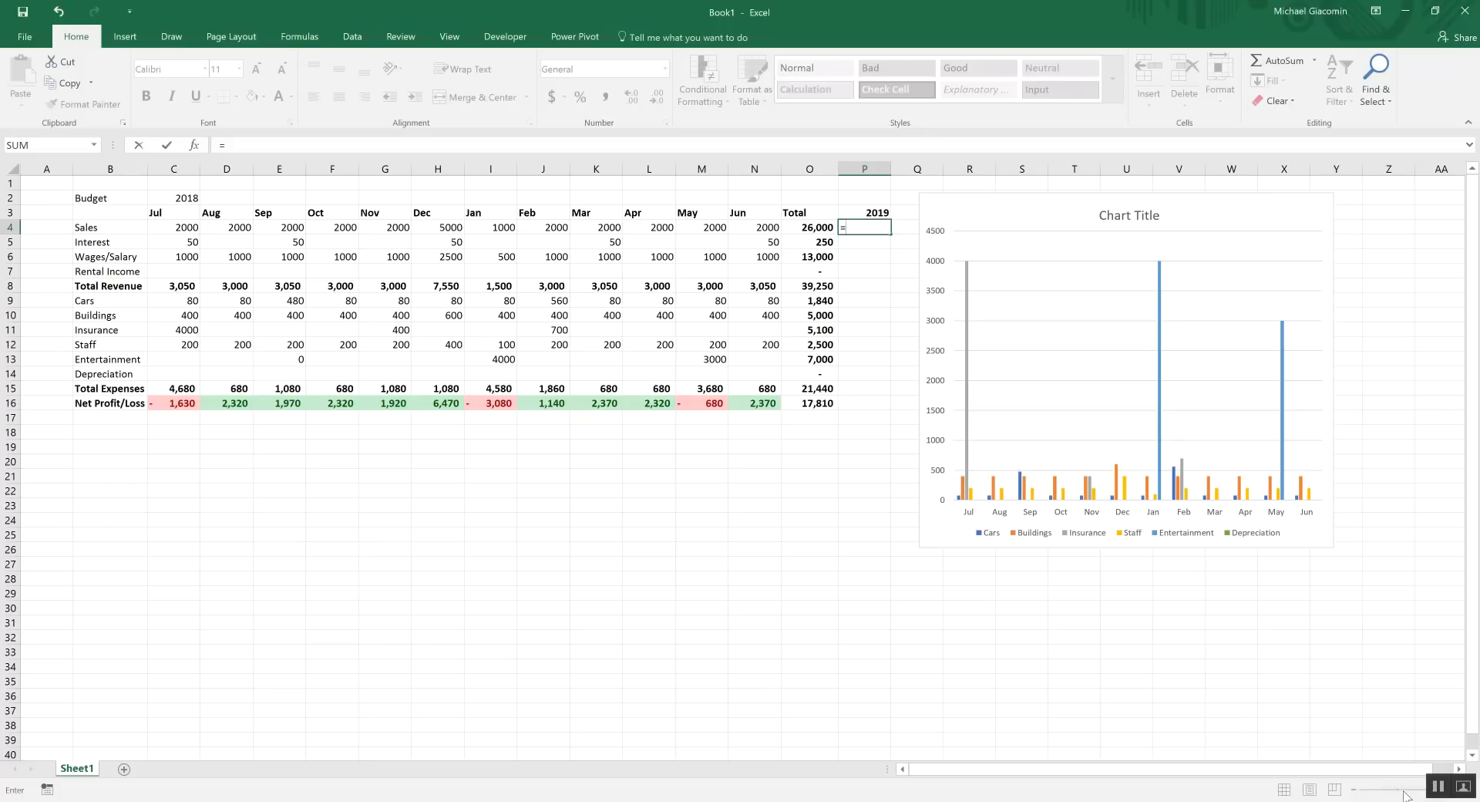
pyautogui.click(864, 257)
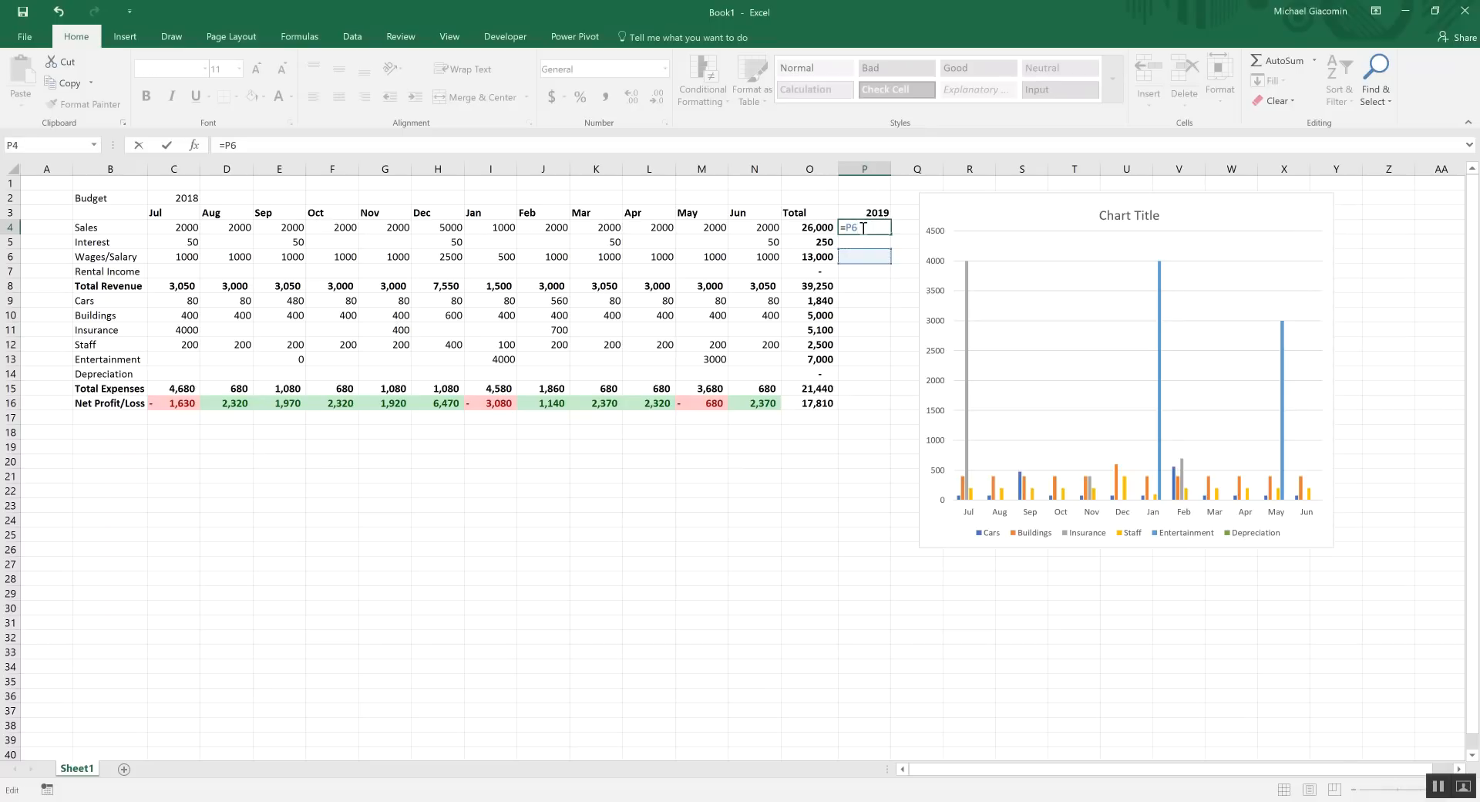
pyautogui.click(815, 227)
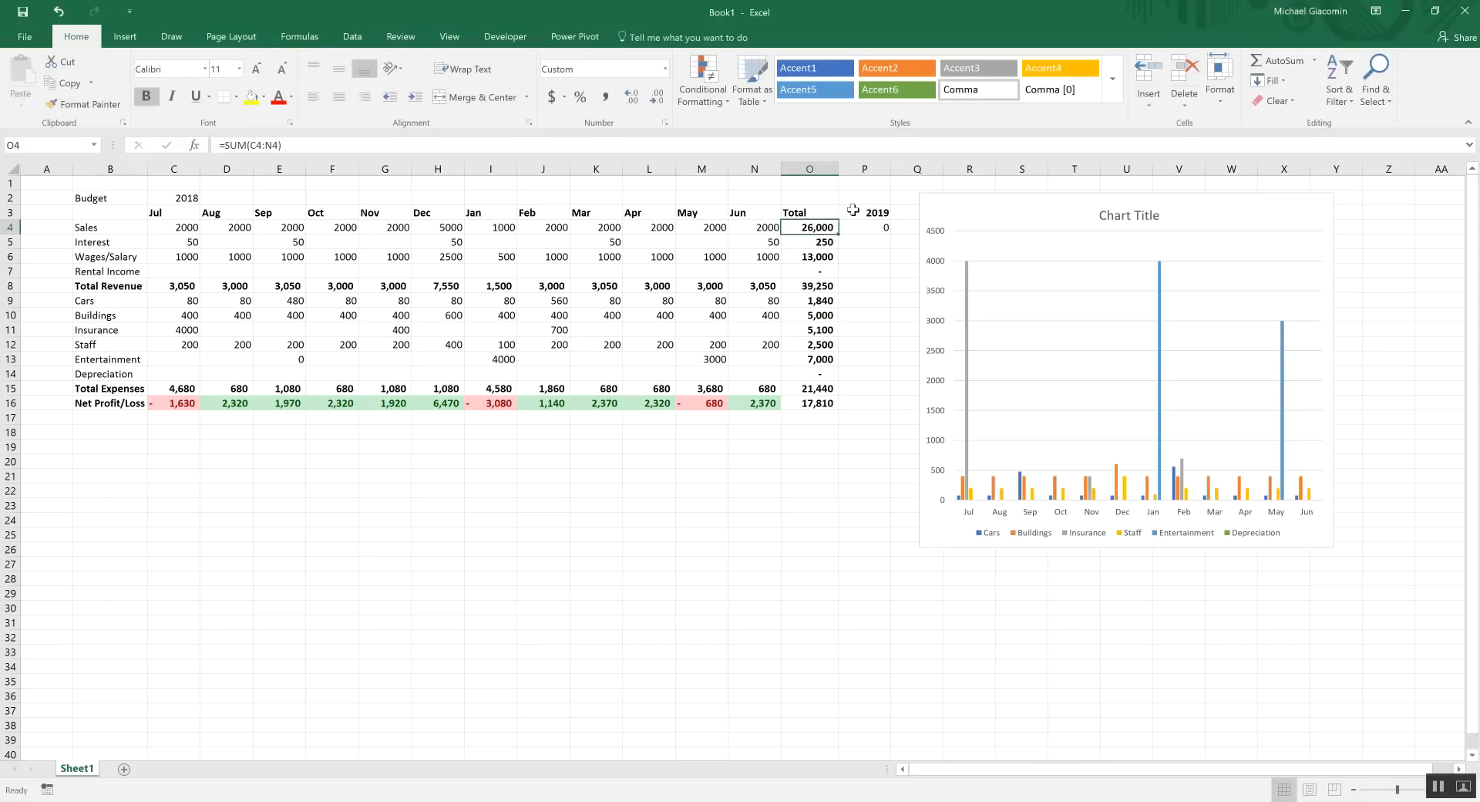
pyautogui.click(853, 227)
pyautogui.write('=')
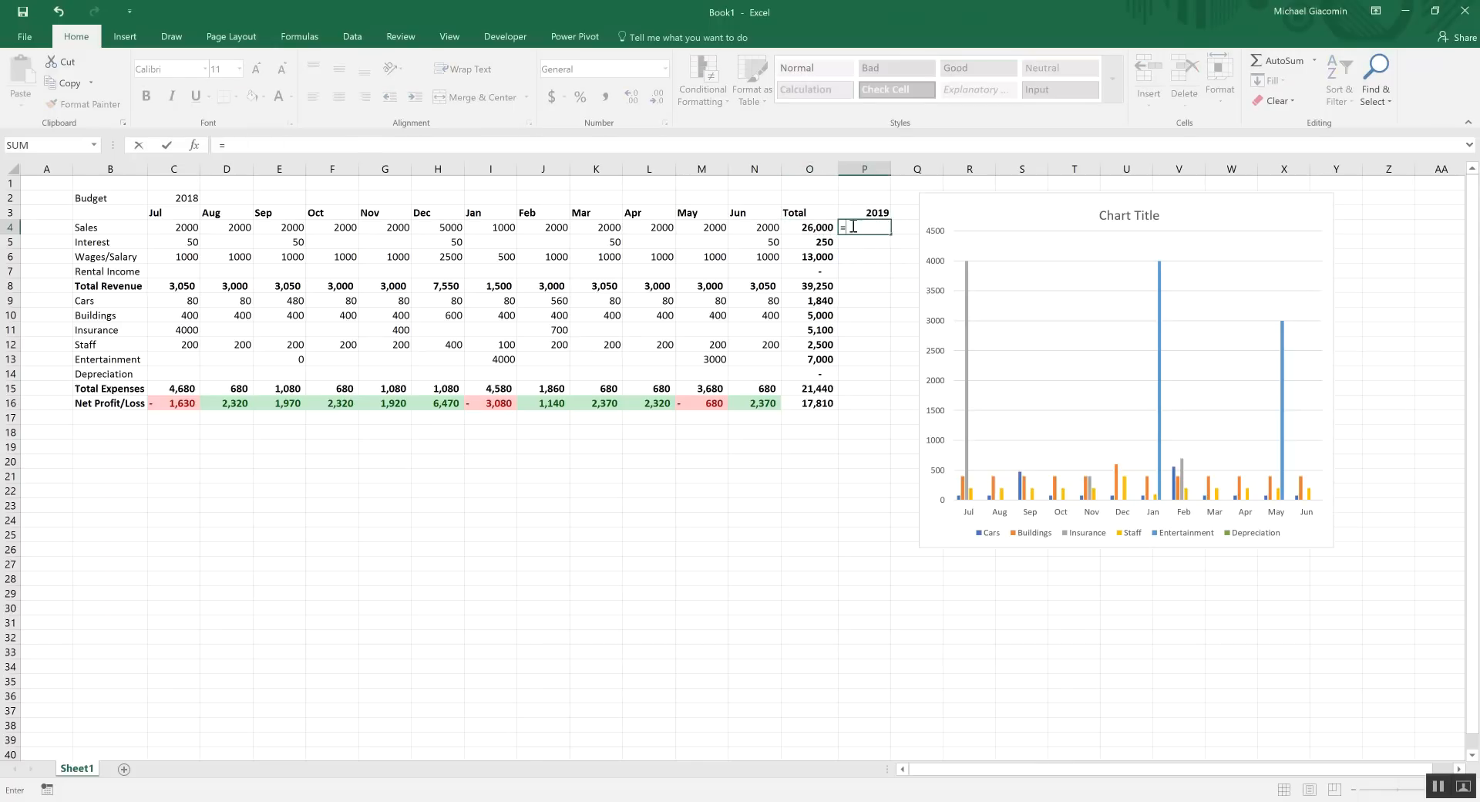
pyautogui.click(827, 225)
pyautogui.write('*')
pyautogui.click(860, 199)
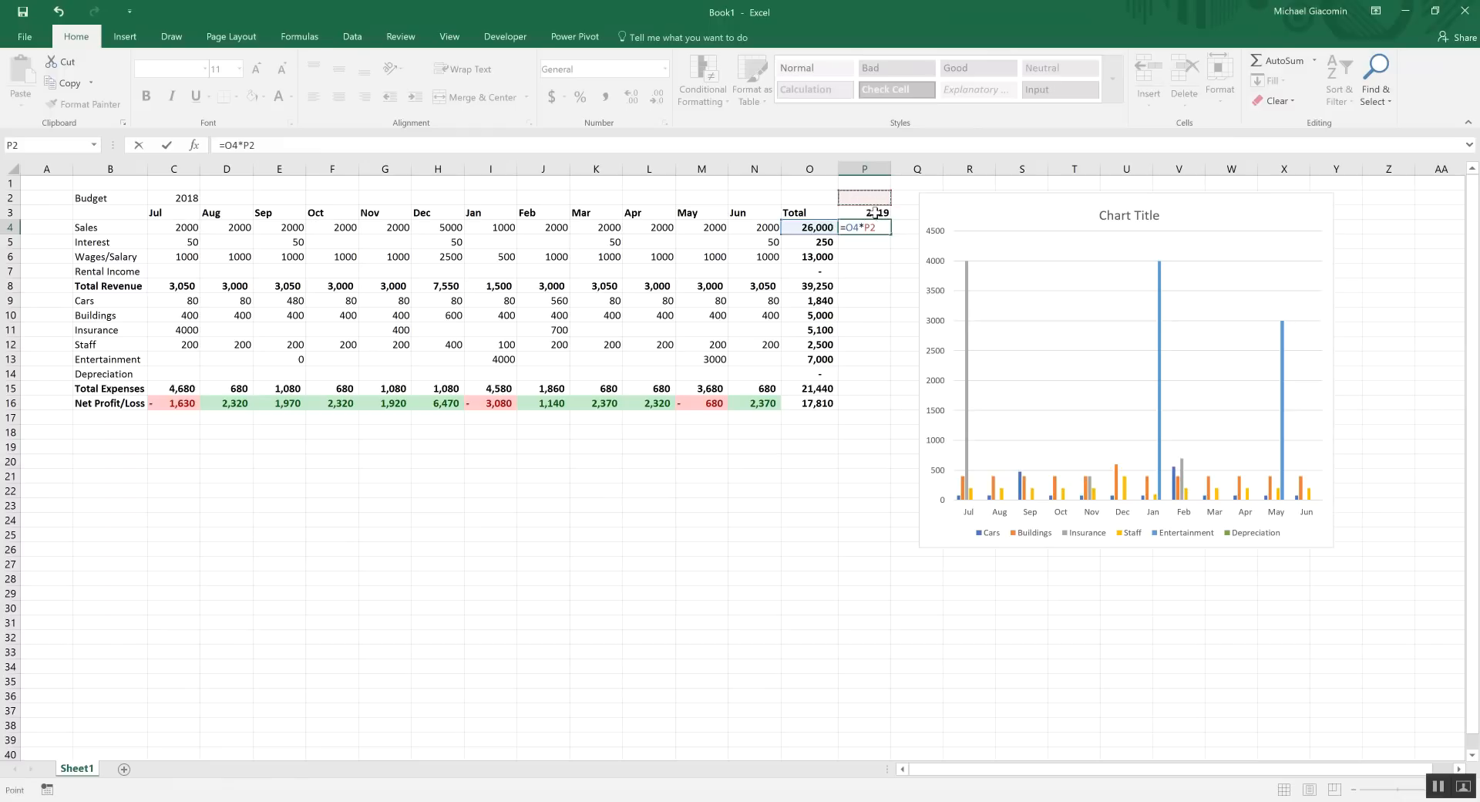
pyautogui.press('Left')
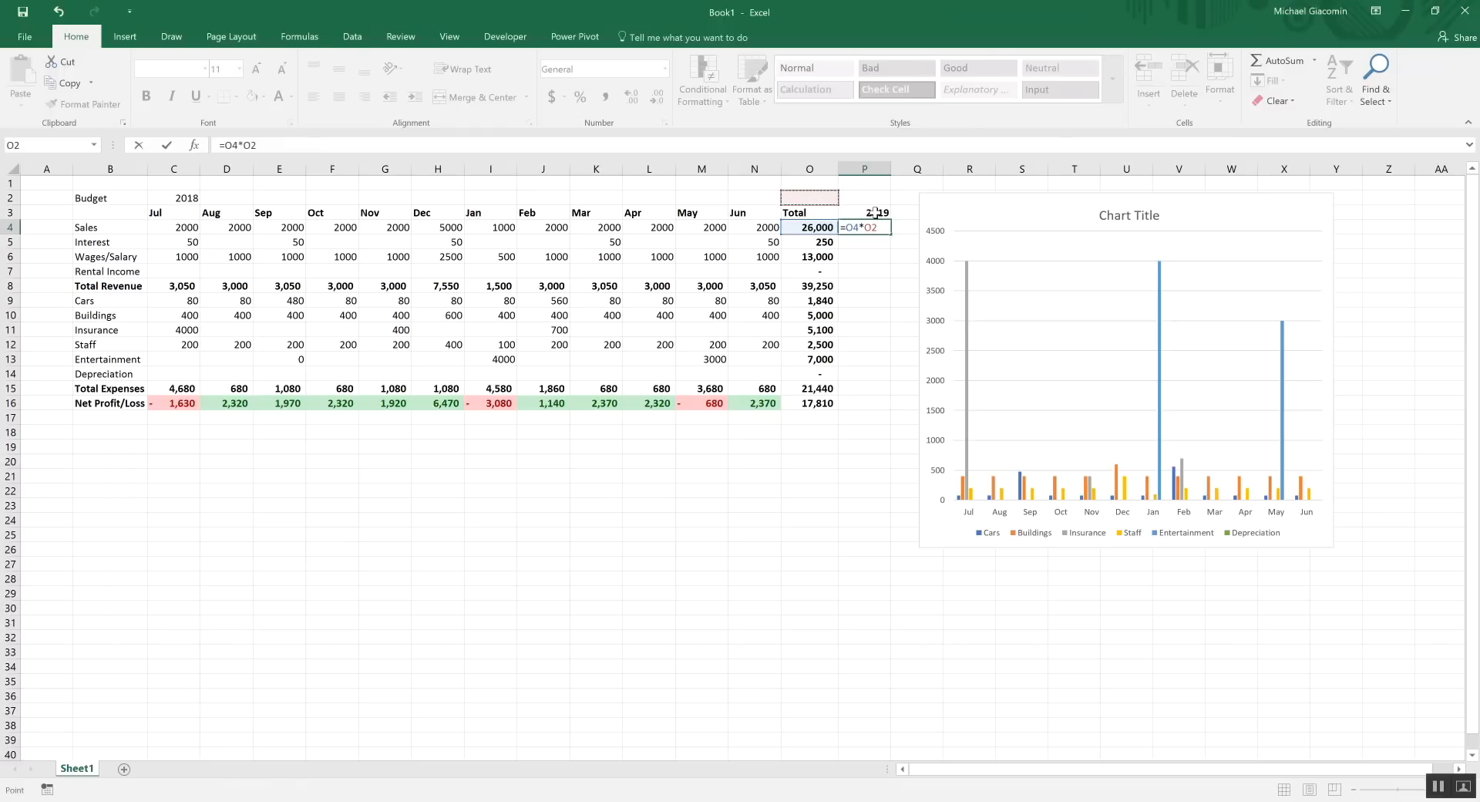
pyautogui.press('Right')
pyautogui.click(246, 146)
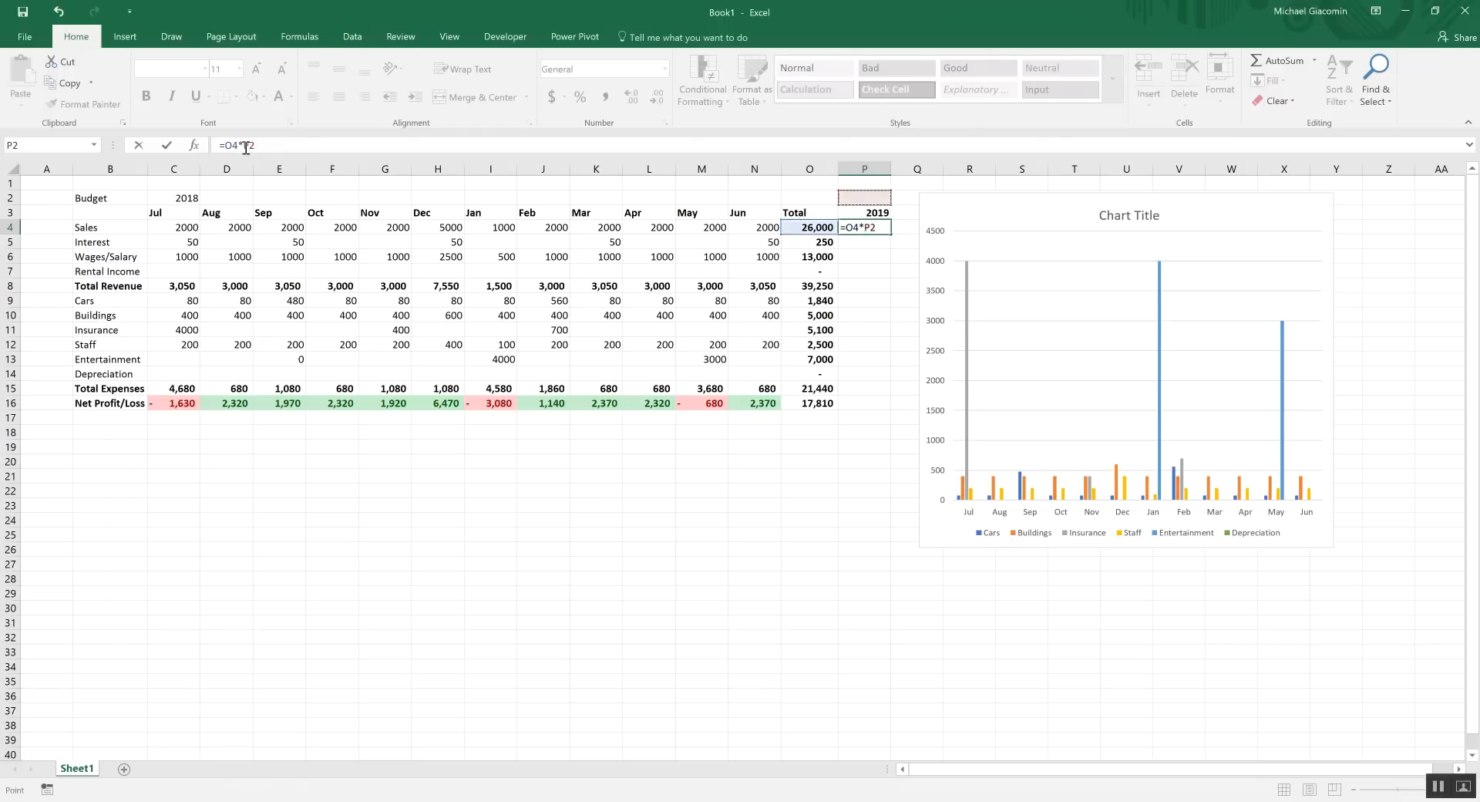
pyautogui.write('$P$')
pyautogui.press('Return')
# Fill the formula down to P16 and set the growth factor in P2 to 1.05
pyautogui.click(874, 227)
pyautogui.moveTo(891, 235); pyautogui.dragTo(892, 410)
pyautogui.click(857, 195)
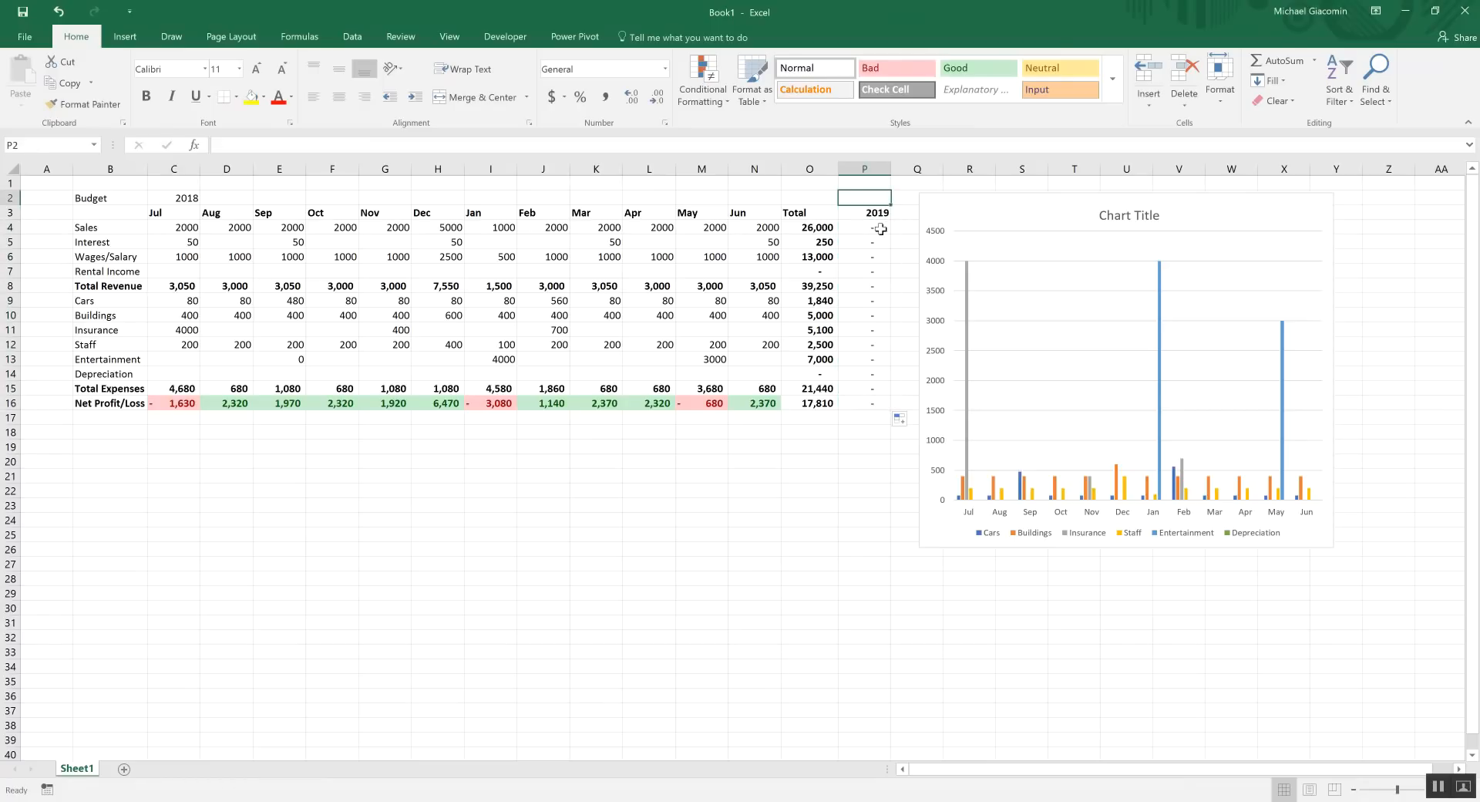
pyautogui.write('1.05')
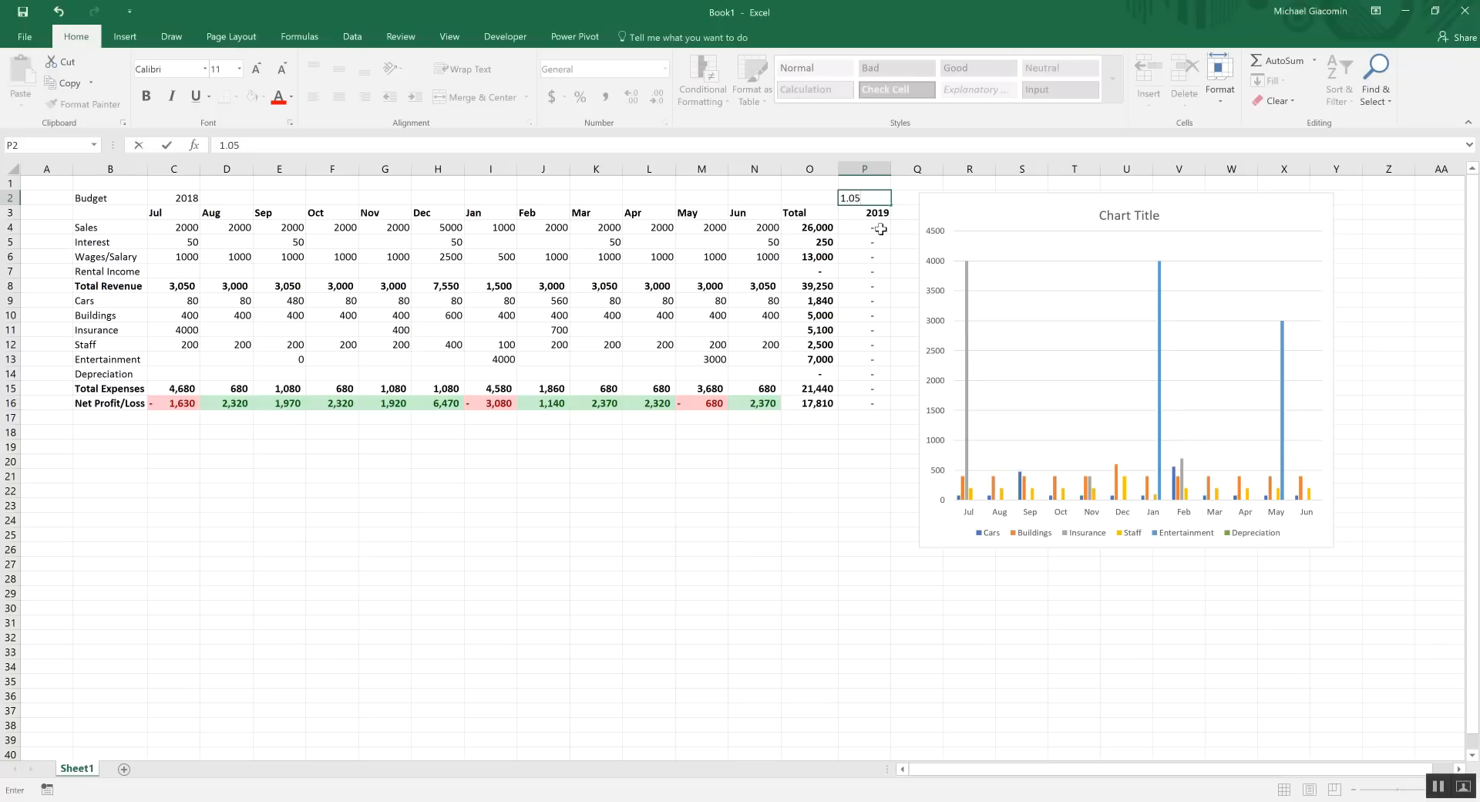
pyautogui.press('Return')
pyautogui.moveTo(881, 229); pyautogui.dragTo(871, 403)
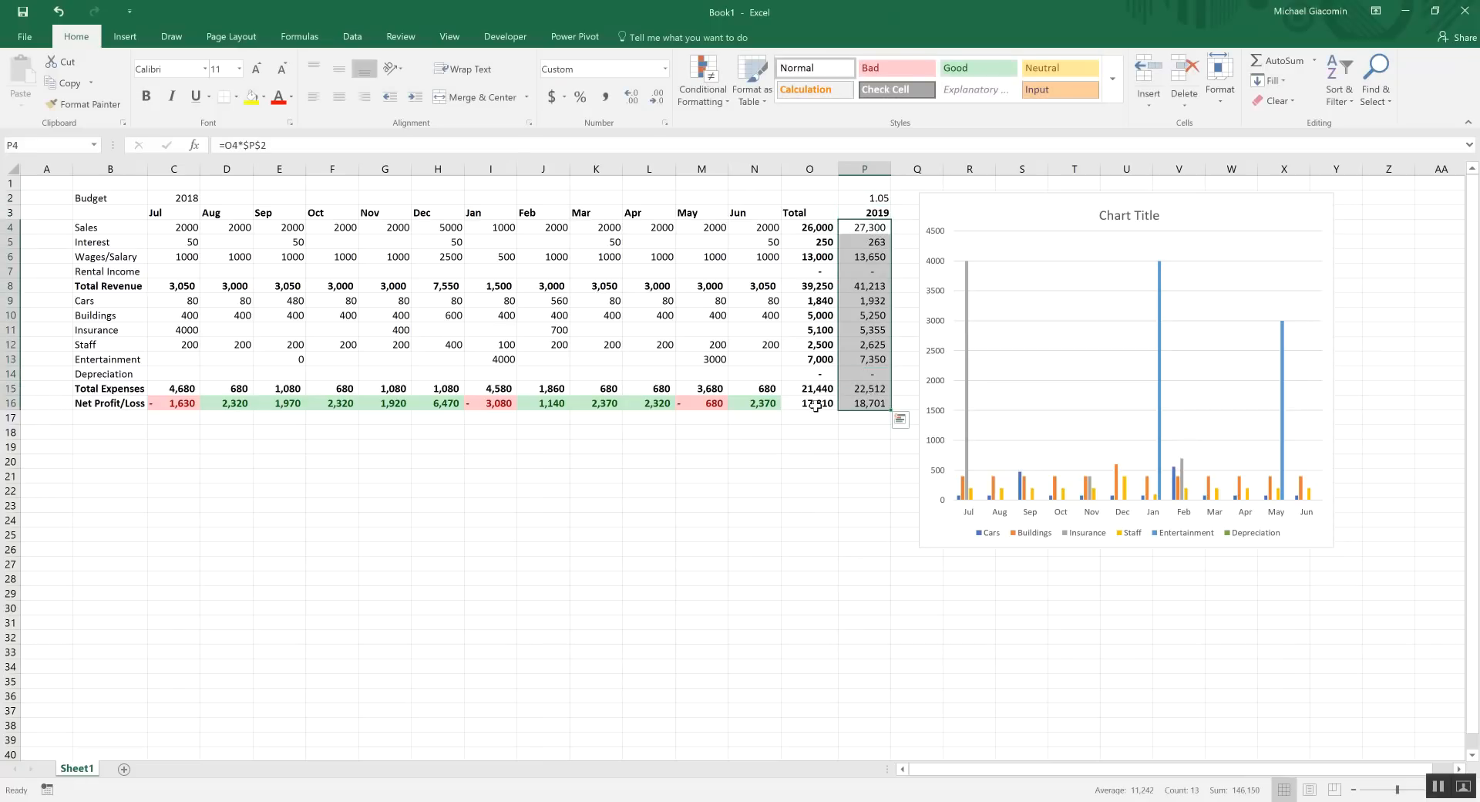
pyautogui.click(864, 240)
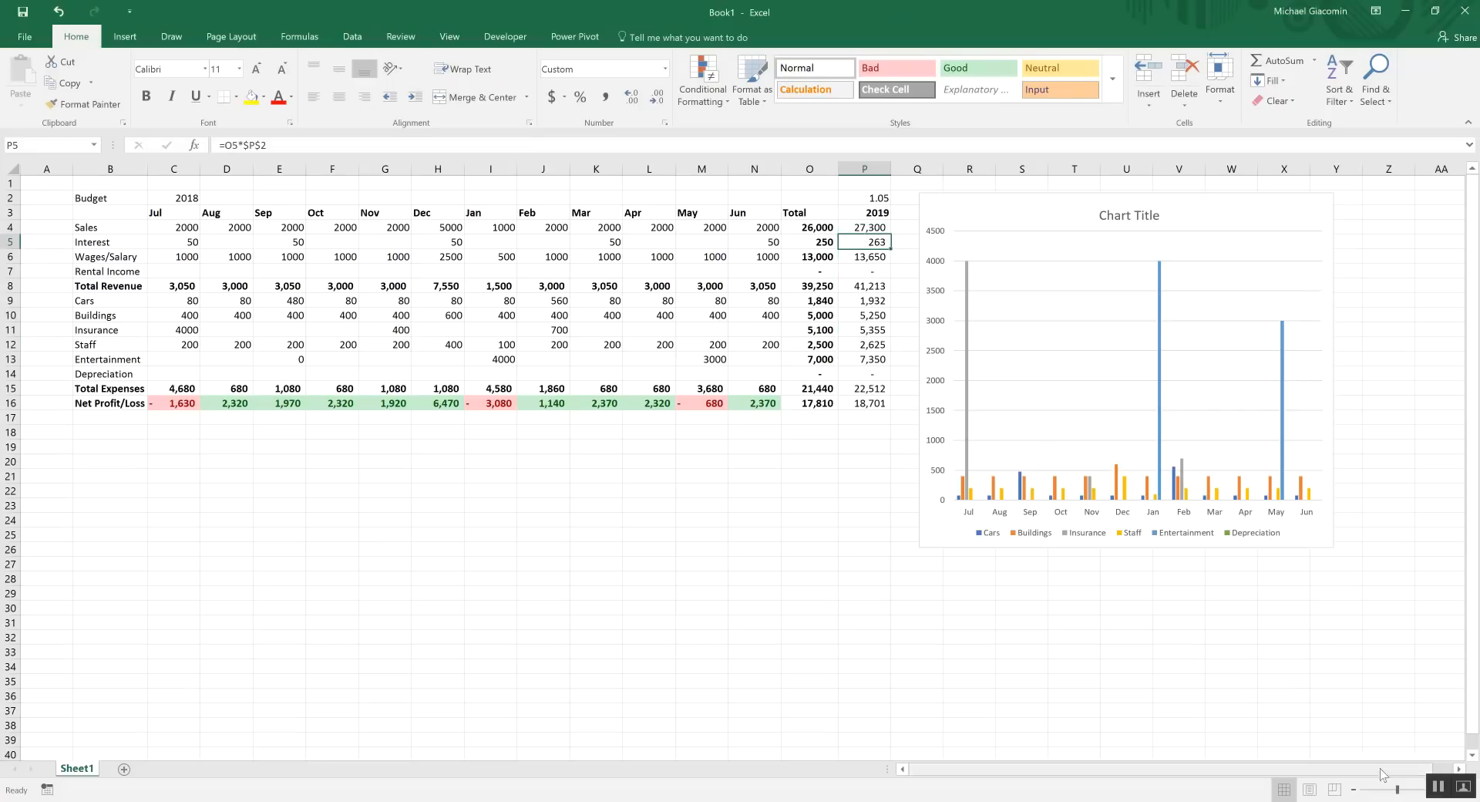
# Zoom in and insert a blank row above the Entertainment row
pyautogui.click(1403, 792)
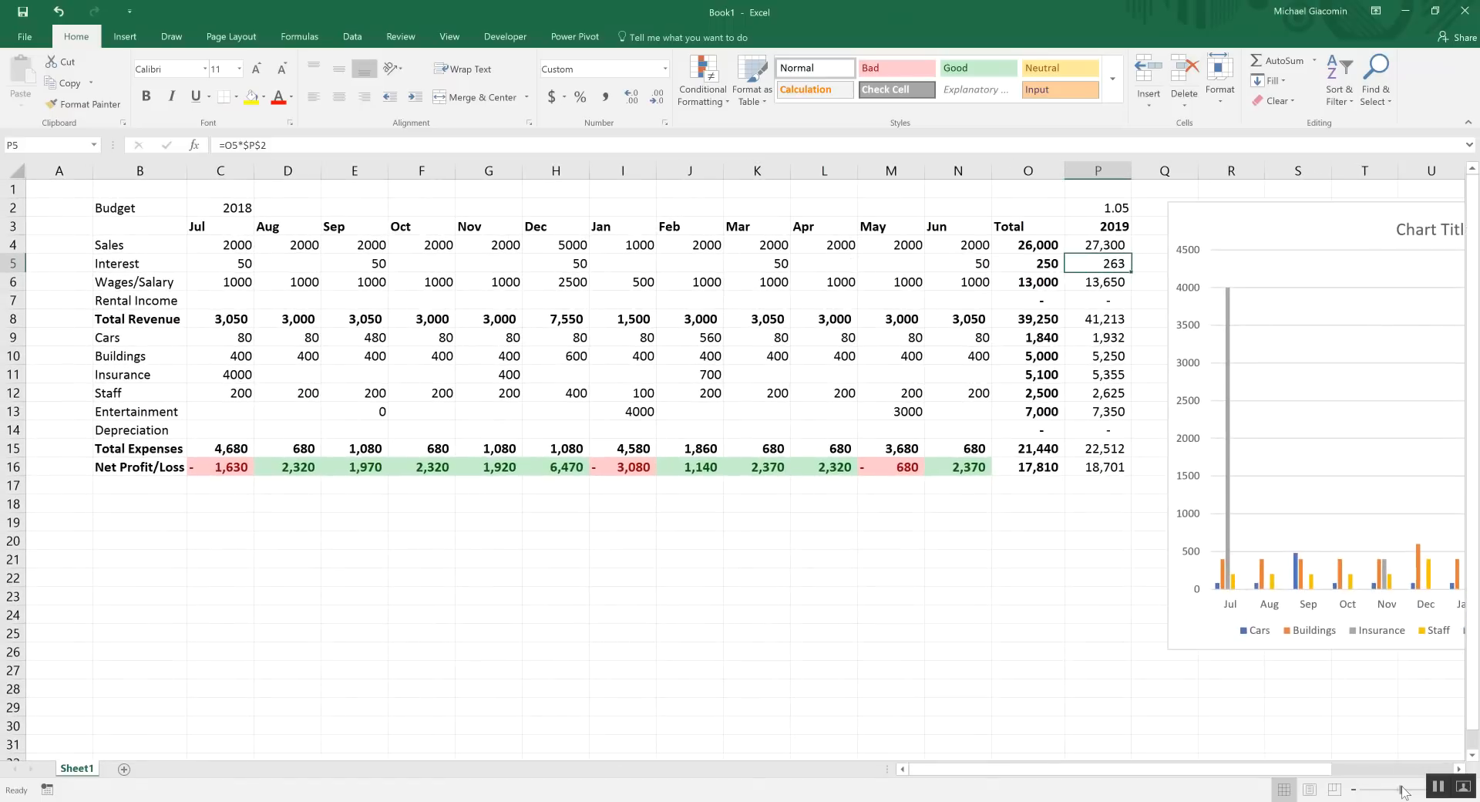
pyautogui.click(1092, 211)
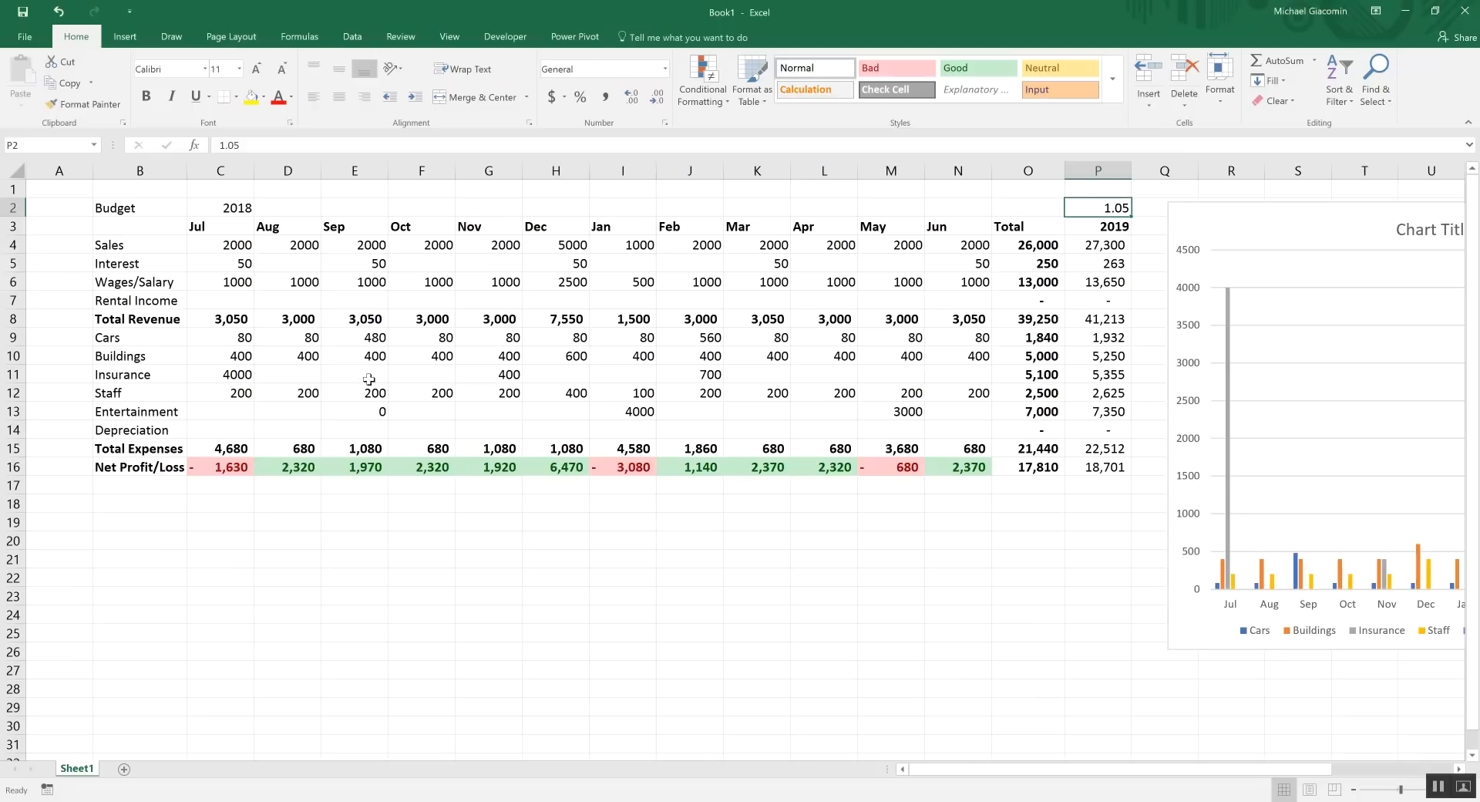
pyautogui.click(300, 407)
pyautogui.click(241, 431)
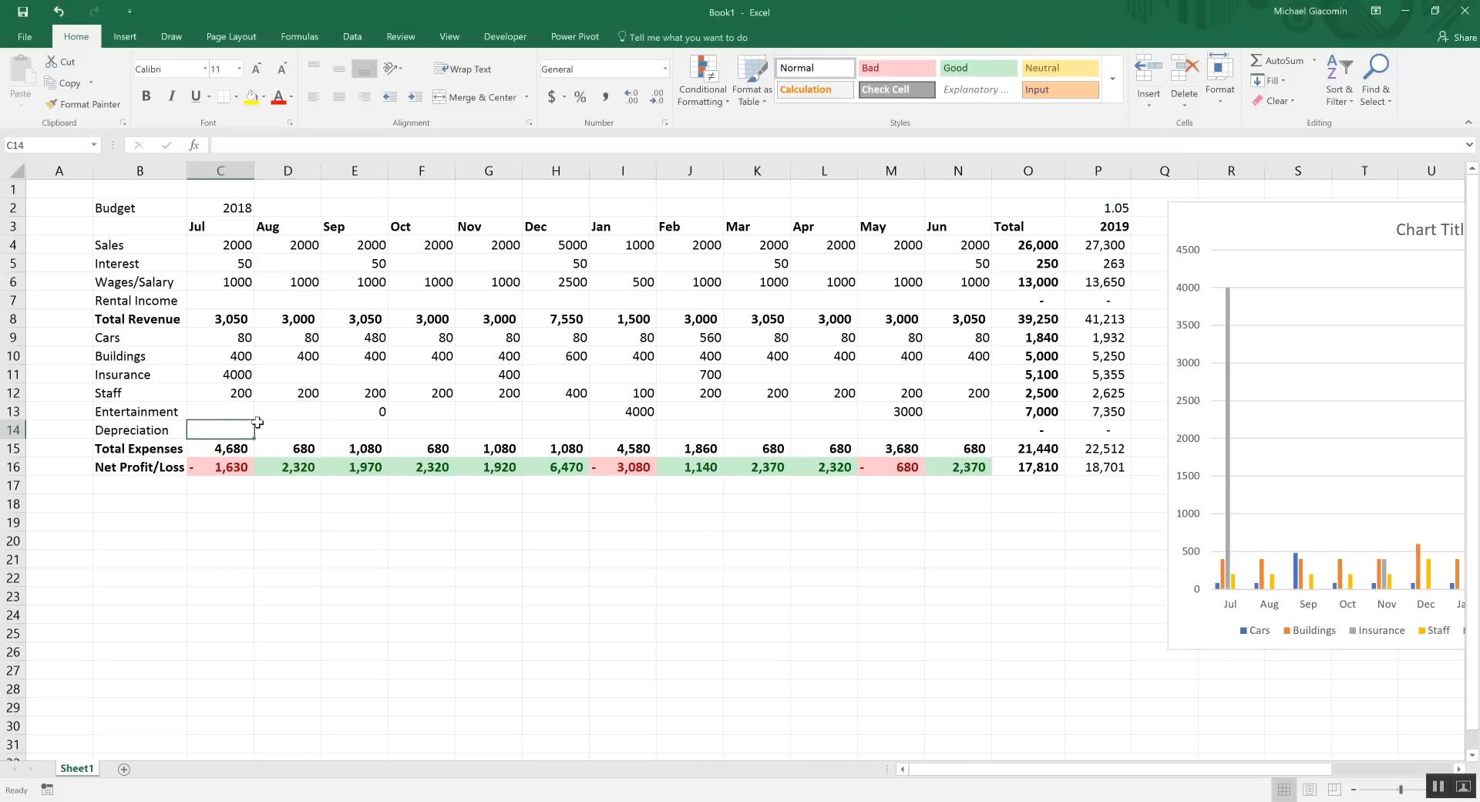
pyautogui.click(15, 411)
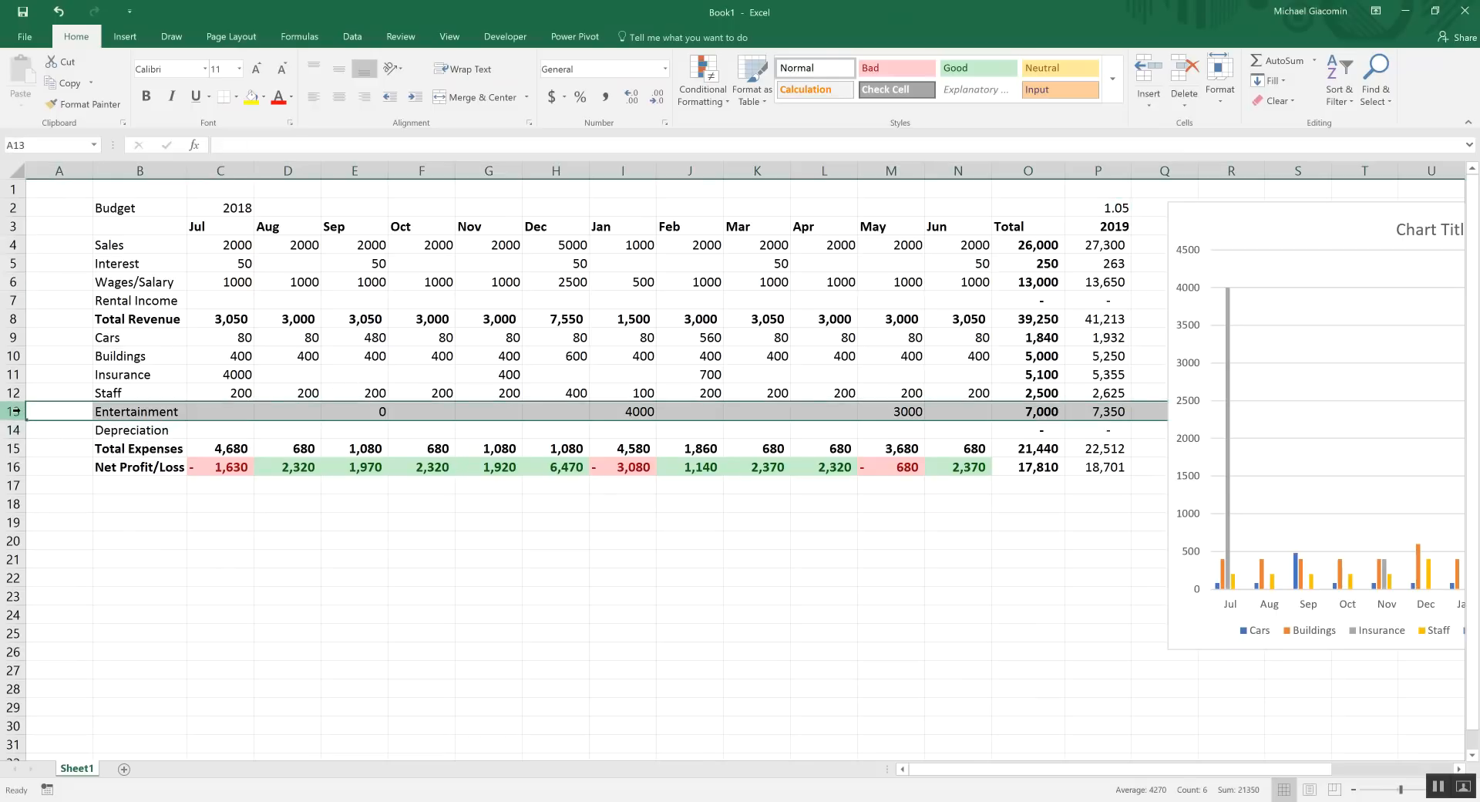
pyautogui.rightClick(17, 412)
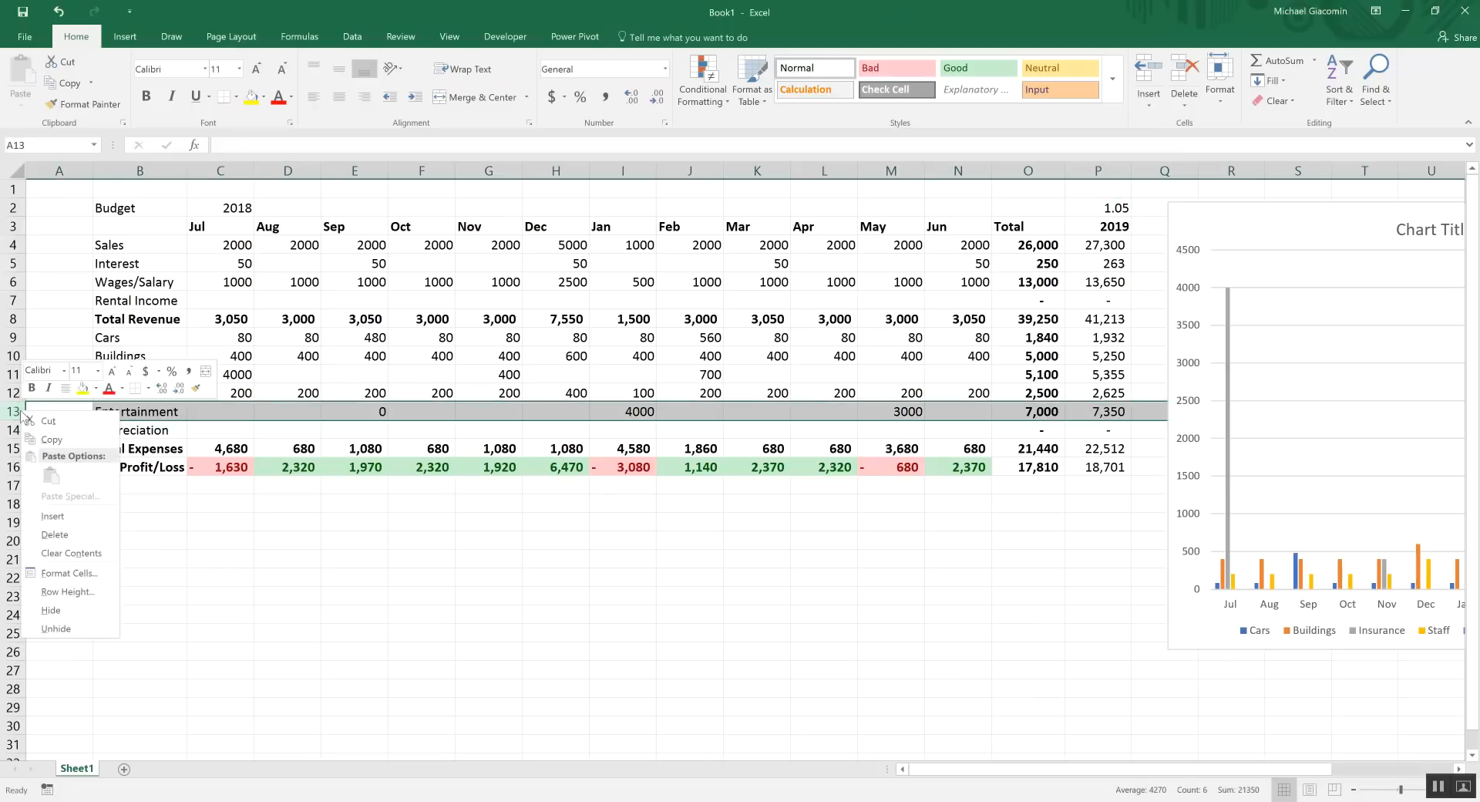
pyautogui.click(67, 517)
# Label the new row 'Tax' and enter 4000 in its October cell
pyautogui.click(140, 411)
pyautogui.write('Tax')
pyautogui.press('Tab')
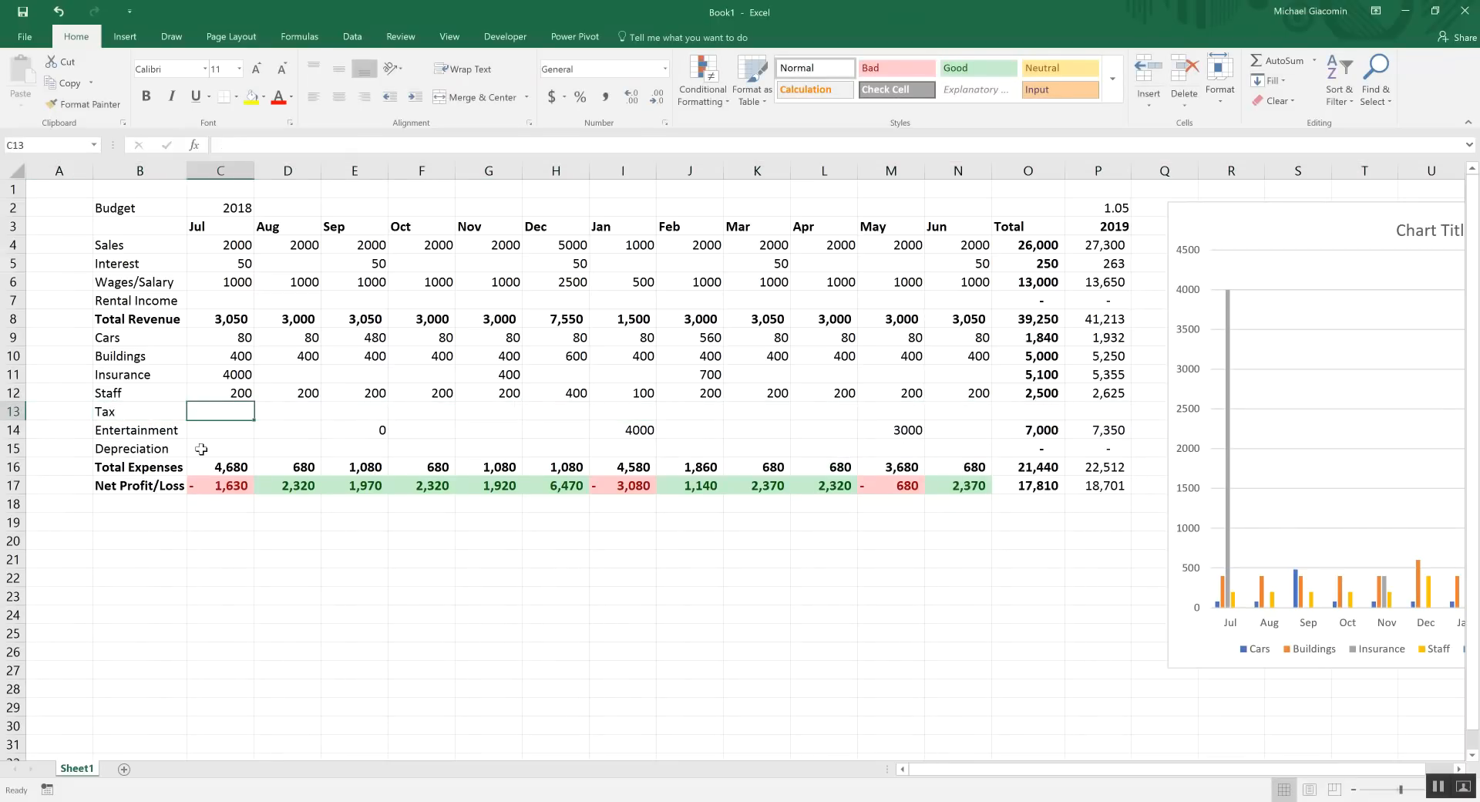
pyautogui.press('Tab')
pyautogui.press('Tab')
pyautogui.press('Tab')
pyautogui.write('4000')
pyautogui.press('Tab')
pyautogui.press('Tab')
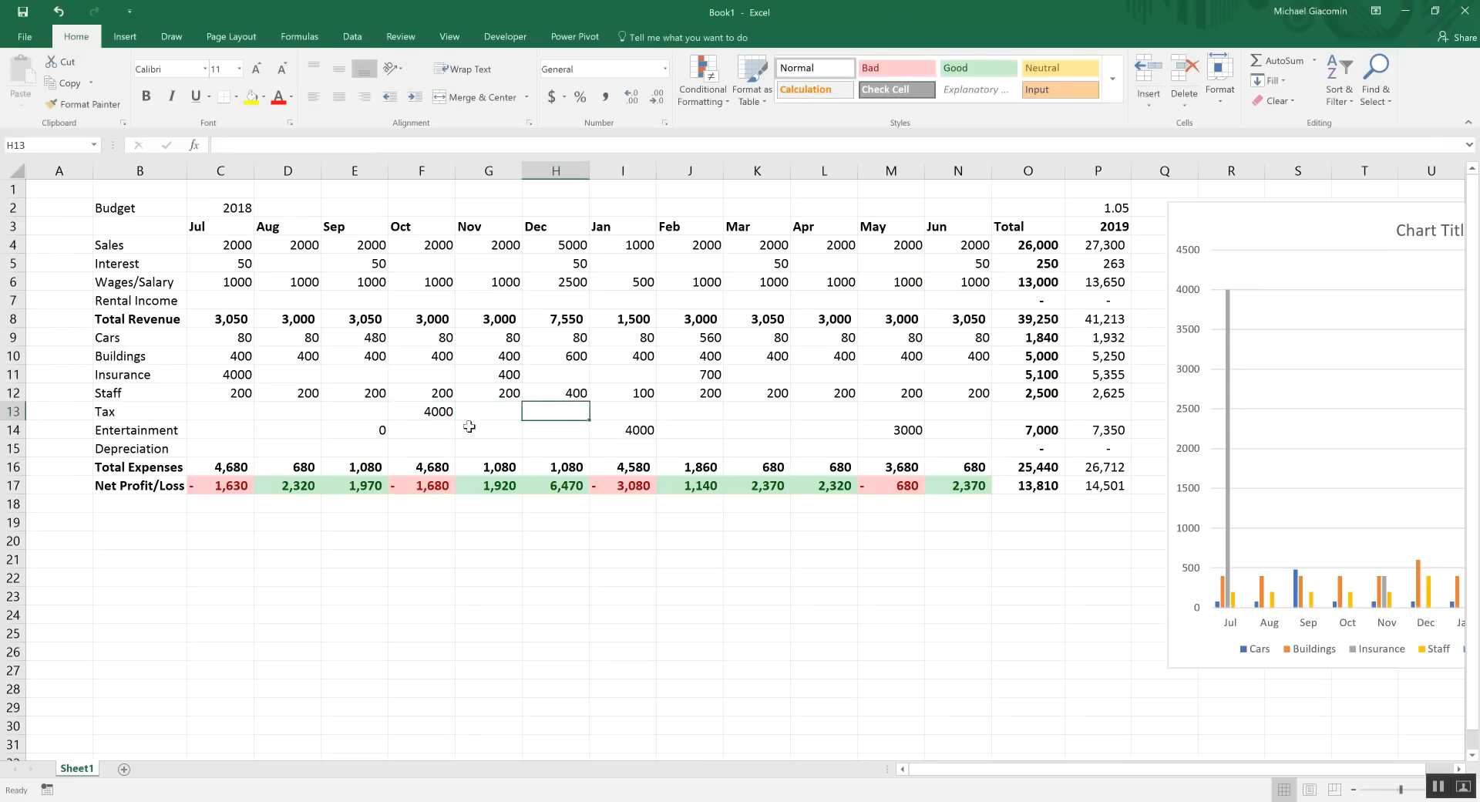
# Copy the total and 2019 projection formulas from O12:P12 down to the Tax row
pyautogui.click(435, 487)
pyautogui.click(441, 411)
pyautogui.click(452, 486)
pyautogui.click(1033, 394)
pyautogui.moveTo(1033, 394); pyautogui.dragTo(1134, 417)
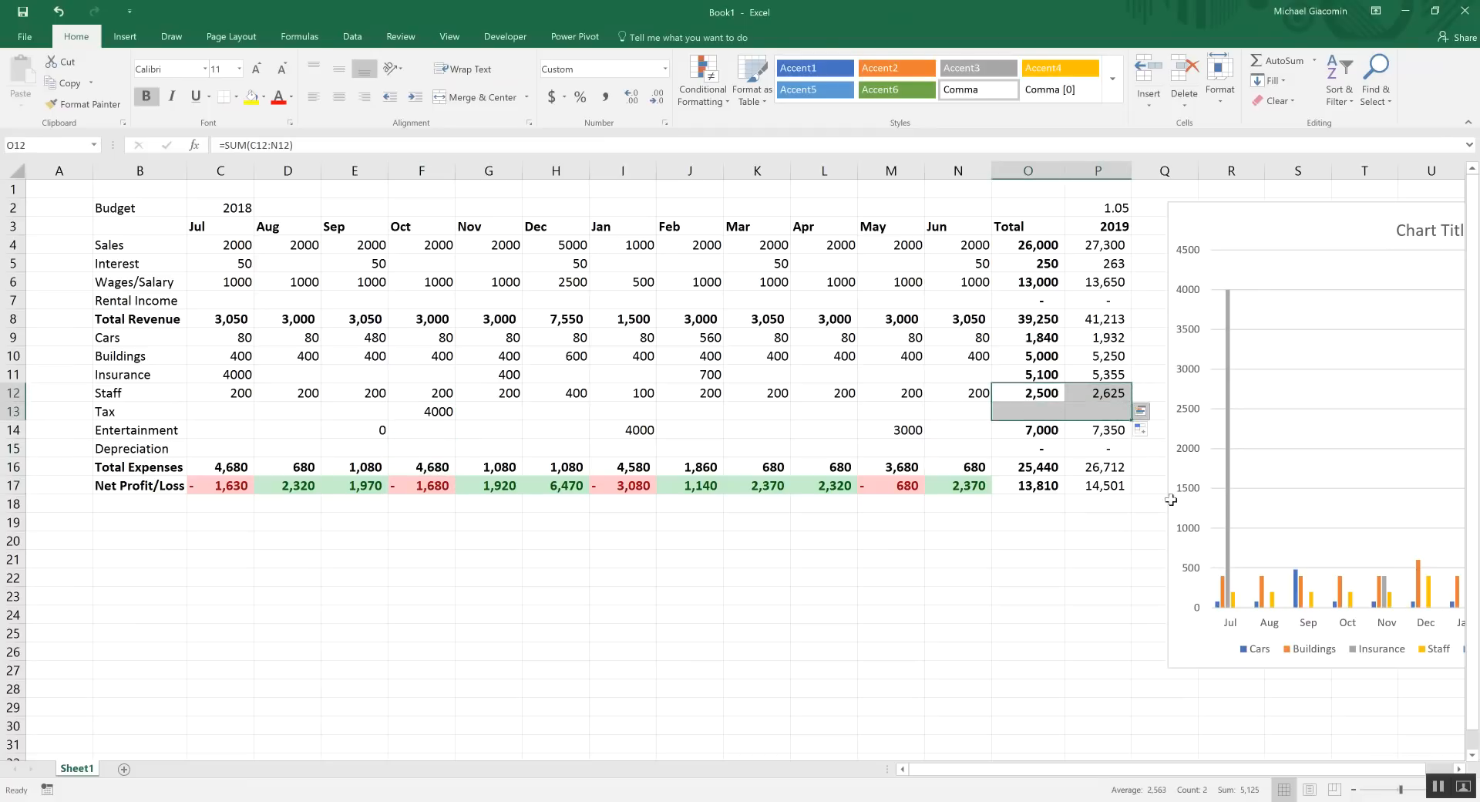
# Open the expense chart's Select Data Source dialog
pyautogui.click(1267, 432)
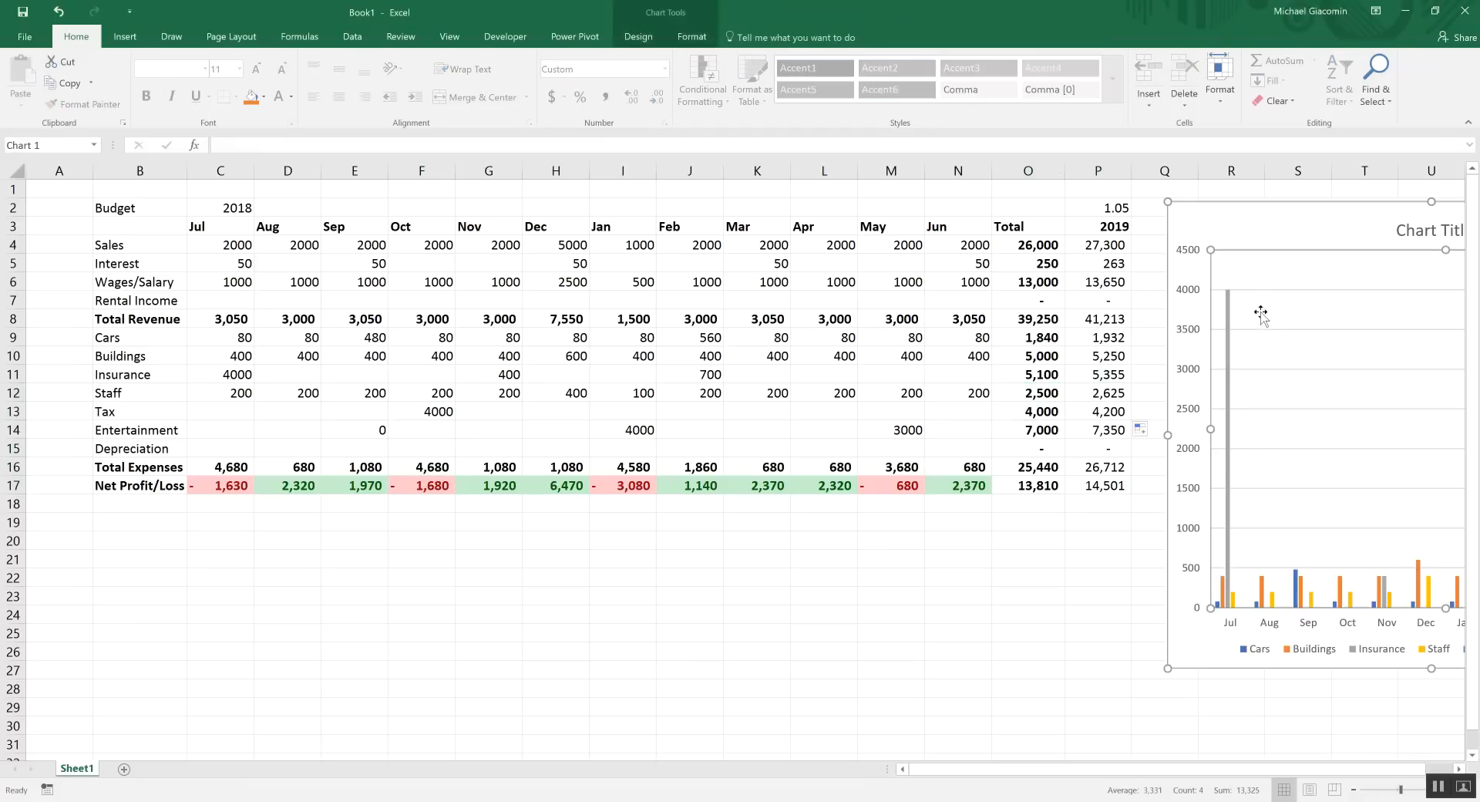
pyautogui.moveTo(1338, 768); pyautogui.dragTo(1454, 785)
pyautogui.click(1459, 770)
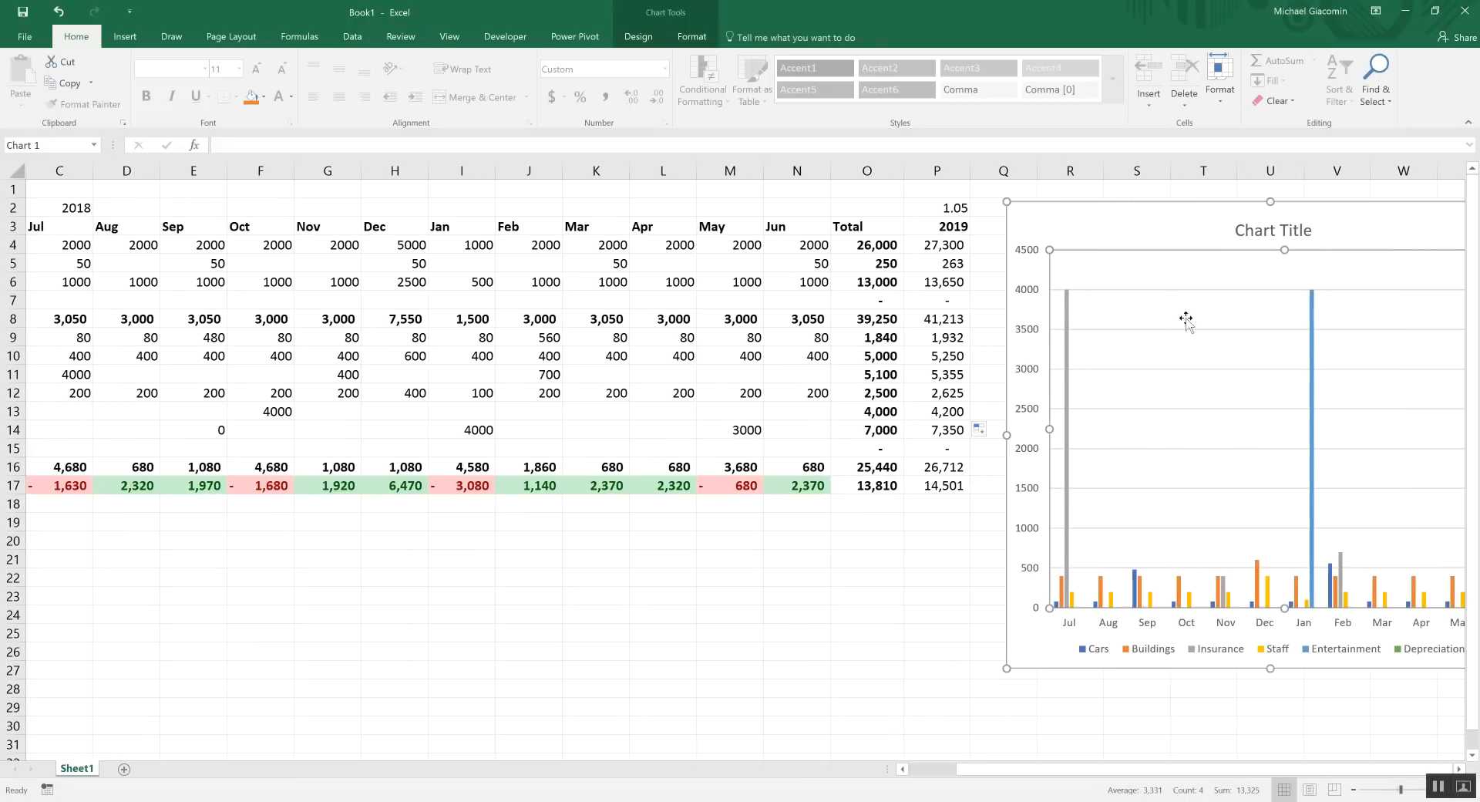
pyautogui.rightClick(1087, 234)
pyautogui.click(1114, 387)
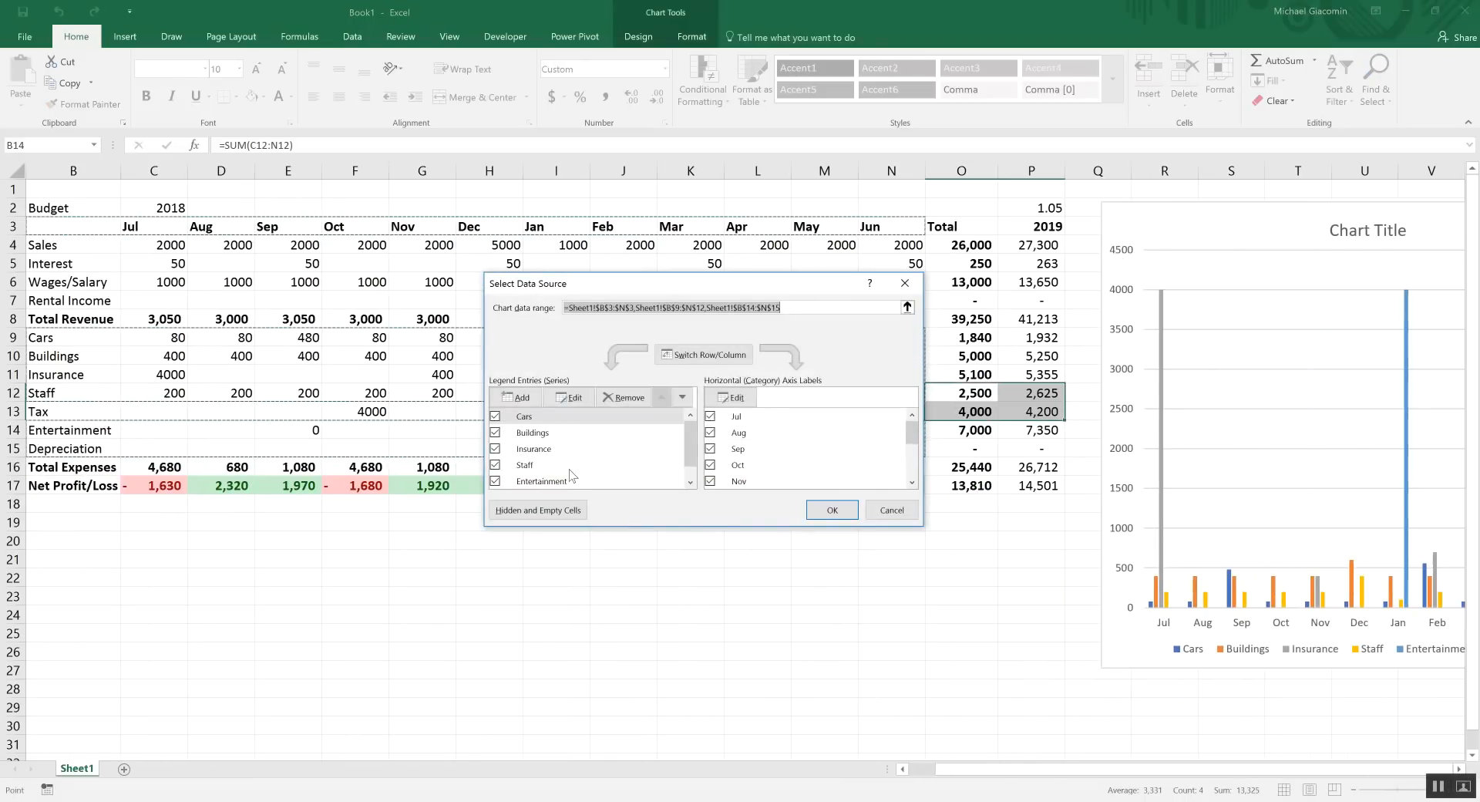
# Remove the existing chart series and set the chart data range to B9:N15
pyautogui.click(622, 398)
pyautogui.click(622, 398)
pyautogui.click(622, 397)
pyautogui.click(621, 397)
pyautogui.click(621, 398)
pyautogui.click(622, 398)
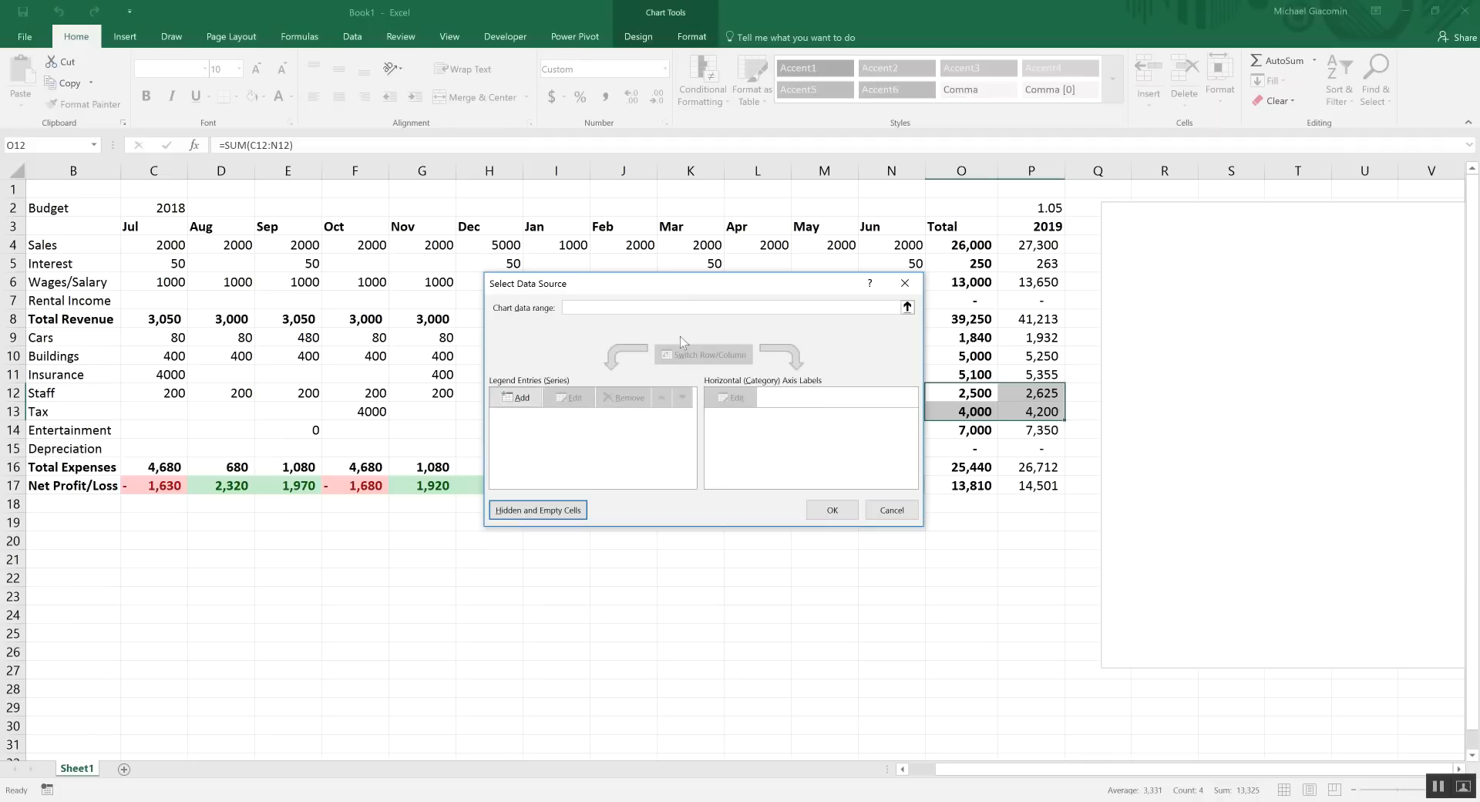
pyautogui.click(907, 307)
pyautogui.moveTo(49, 338); pyautogui.dragTo(902, 451)
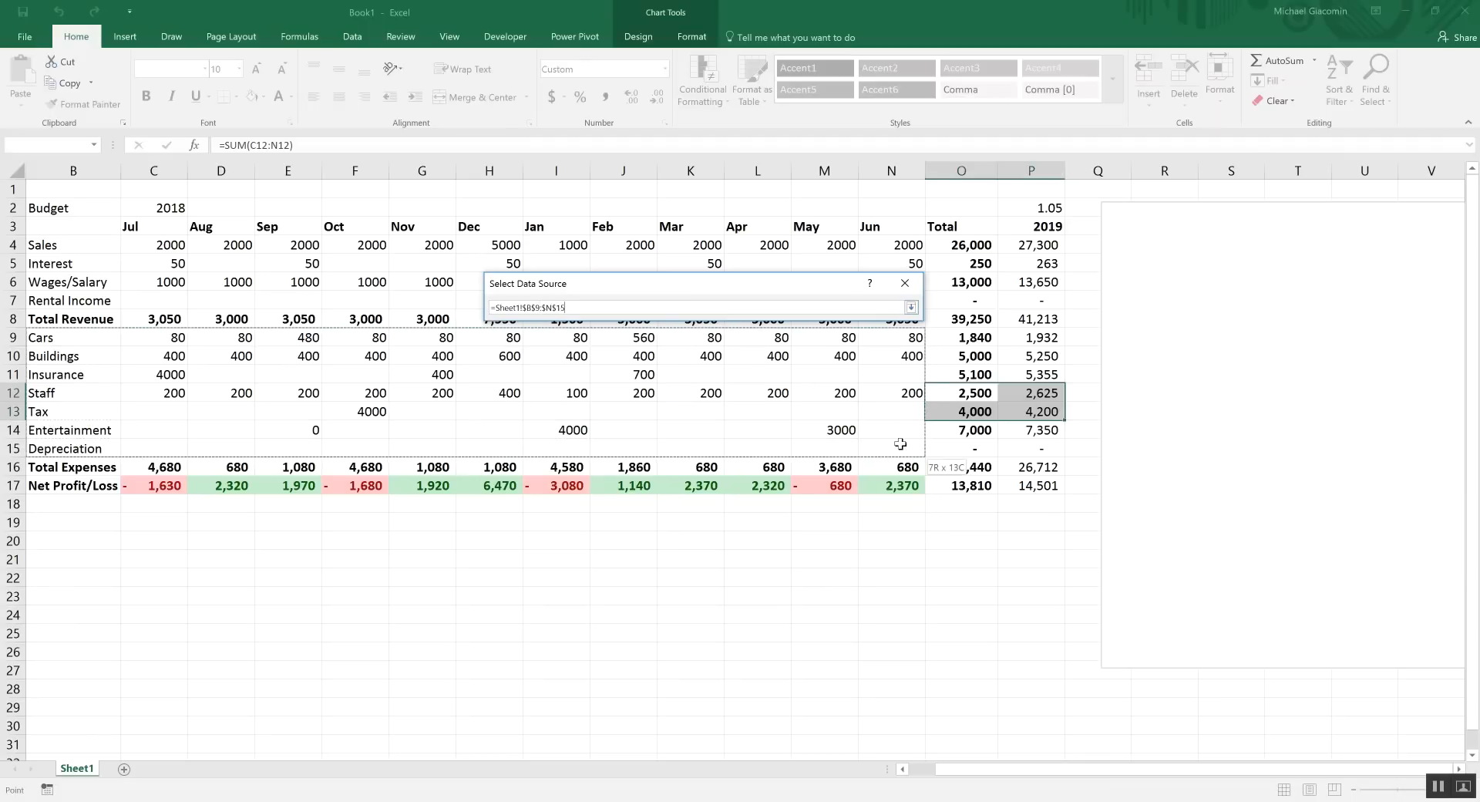
pyautogui.click(912, 307)
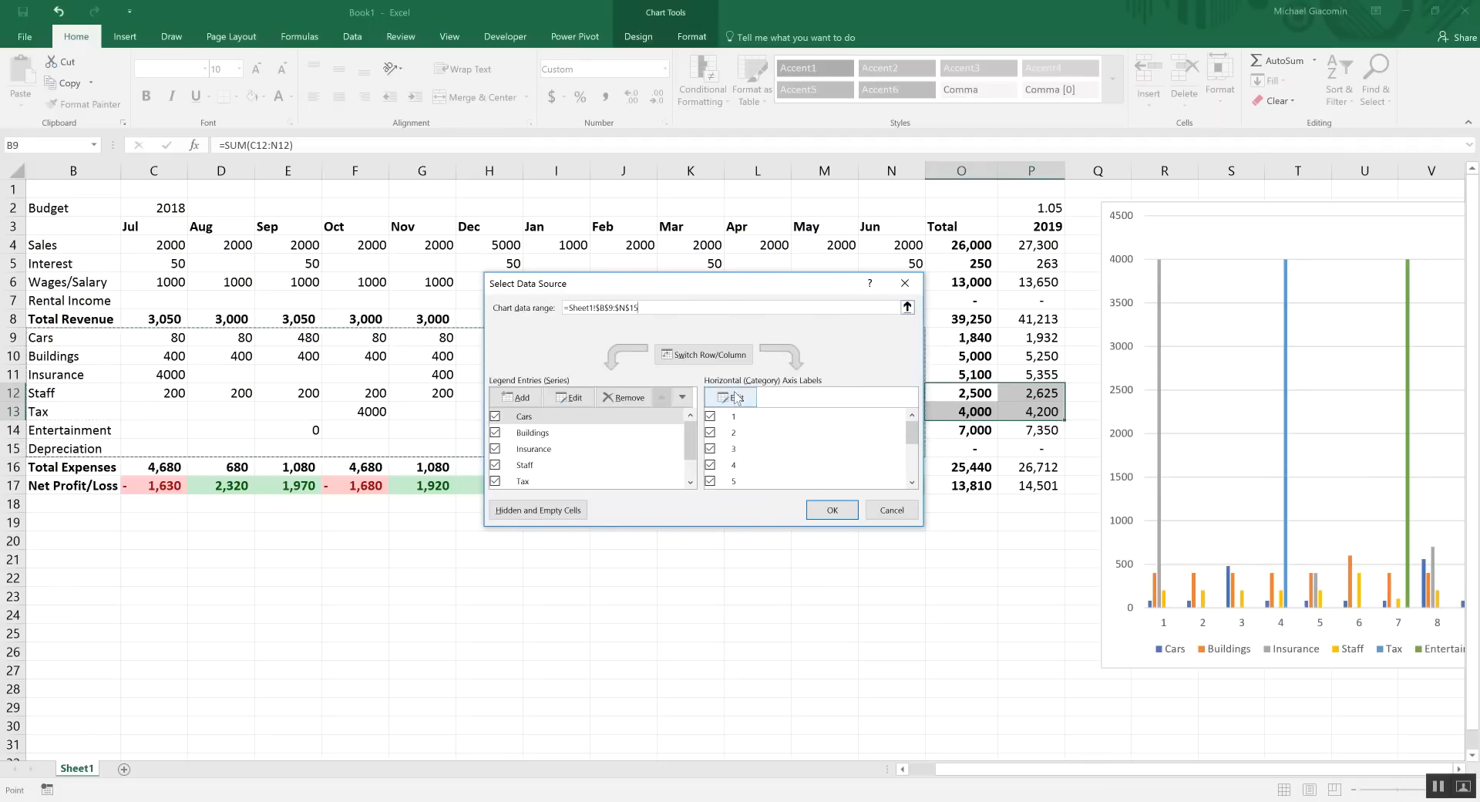
# Use the Jul–Jun headers in C3:N3 as axis labels and apply the changes
pyautogui.click(731, 397)
pyautogui.moveTo(145, 224); pyautogui.dragTo(887, 226)
pyautogui.click(731, 427)
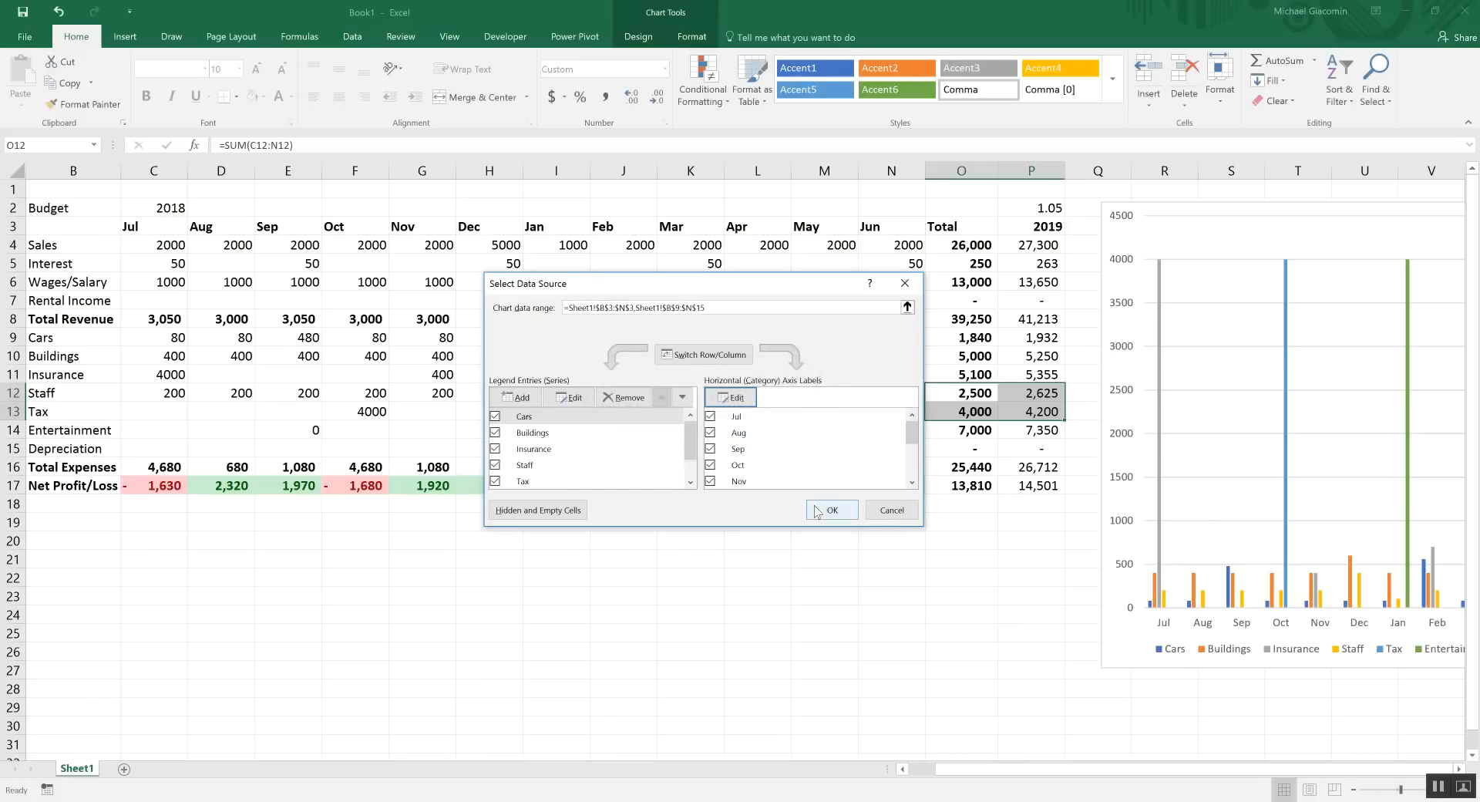
pyautogui.click(818, 511)
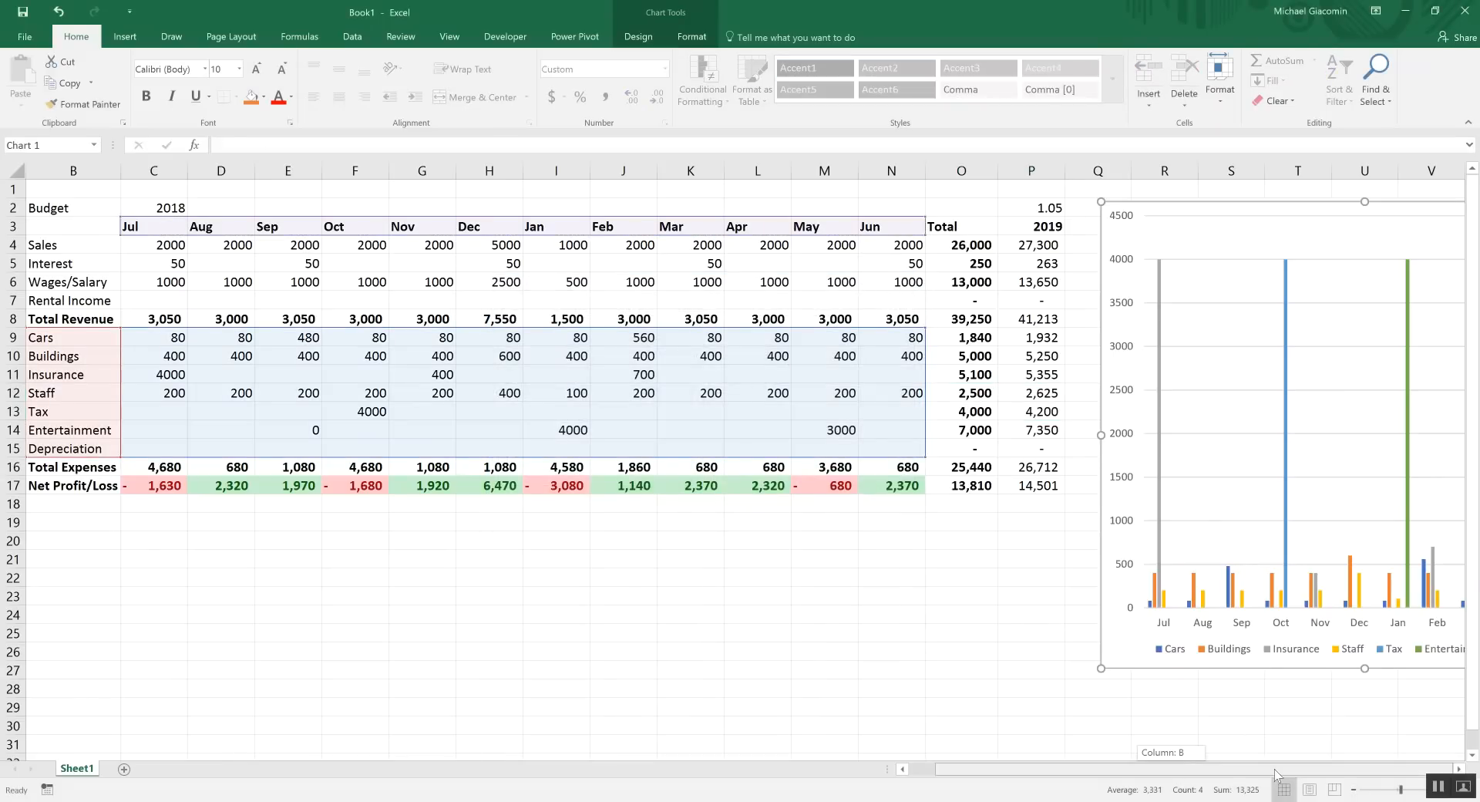